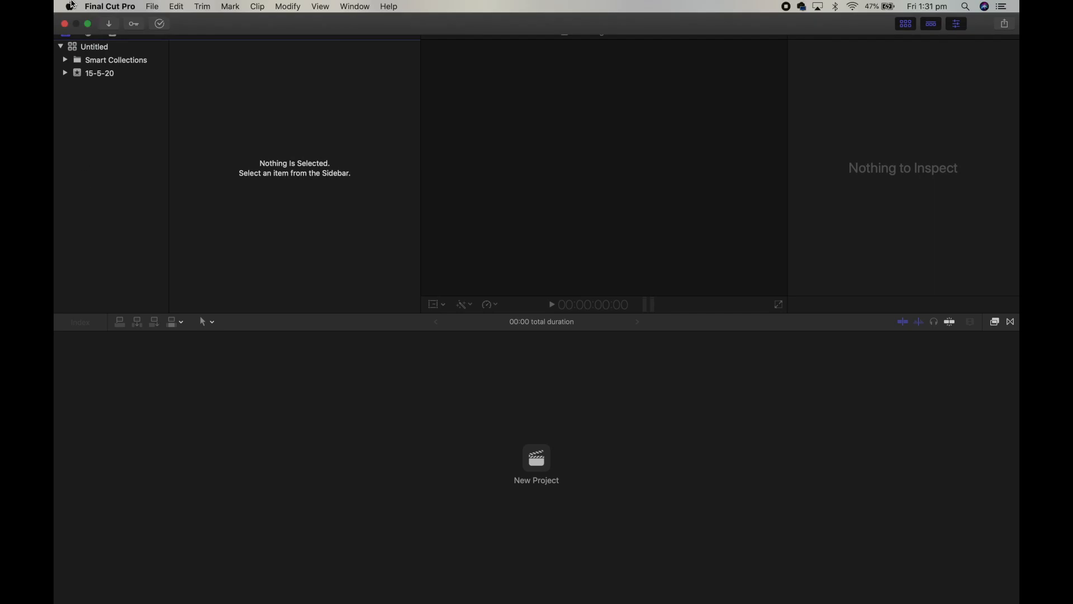
Step: Create a new library named EDITTING TUTORIAL, saved in the Movies folder
left_click(151, 7)
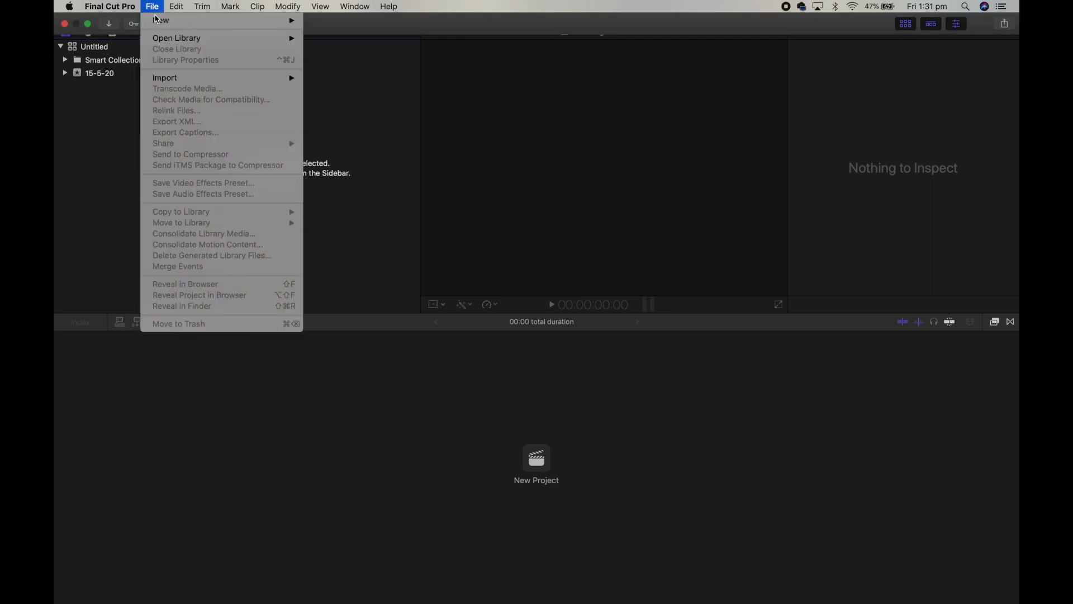
mouse_move(157, 20)
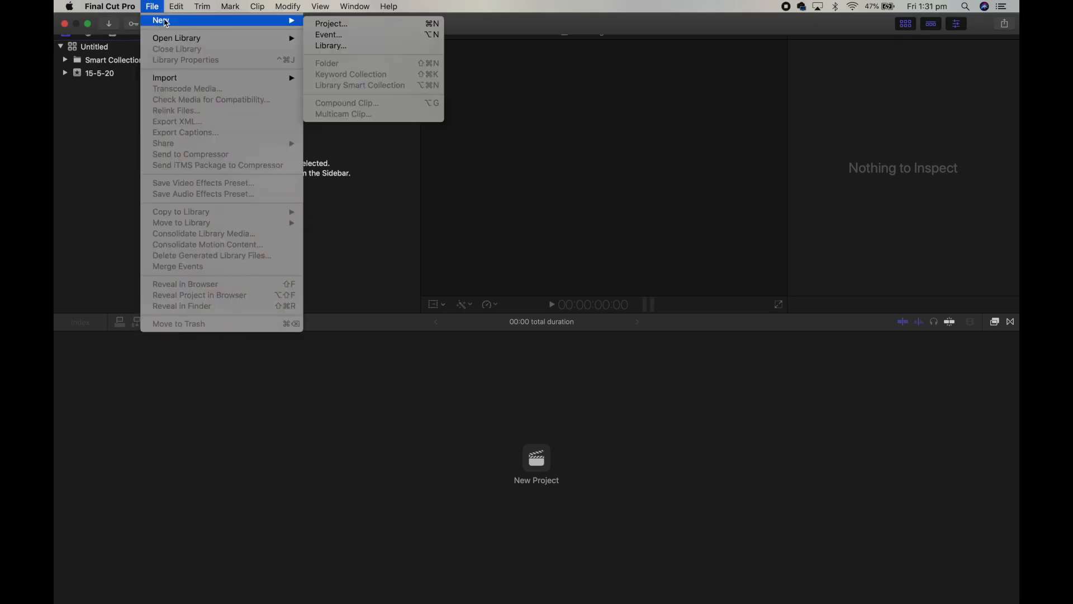
left_click(342, 47)
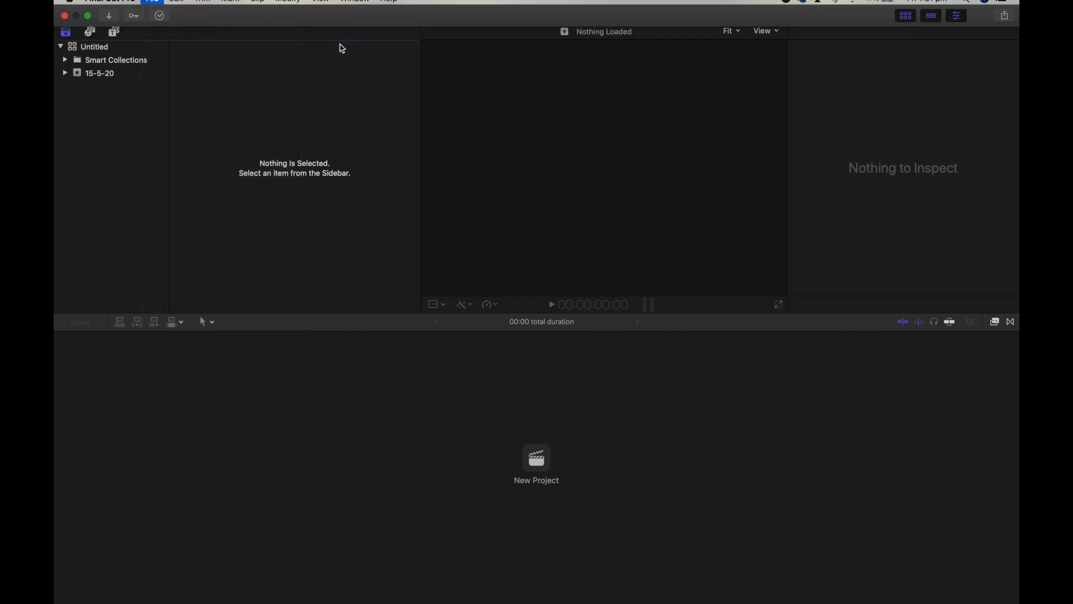
type("e")
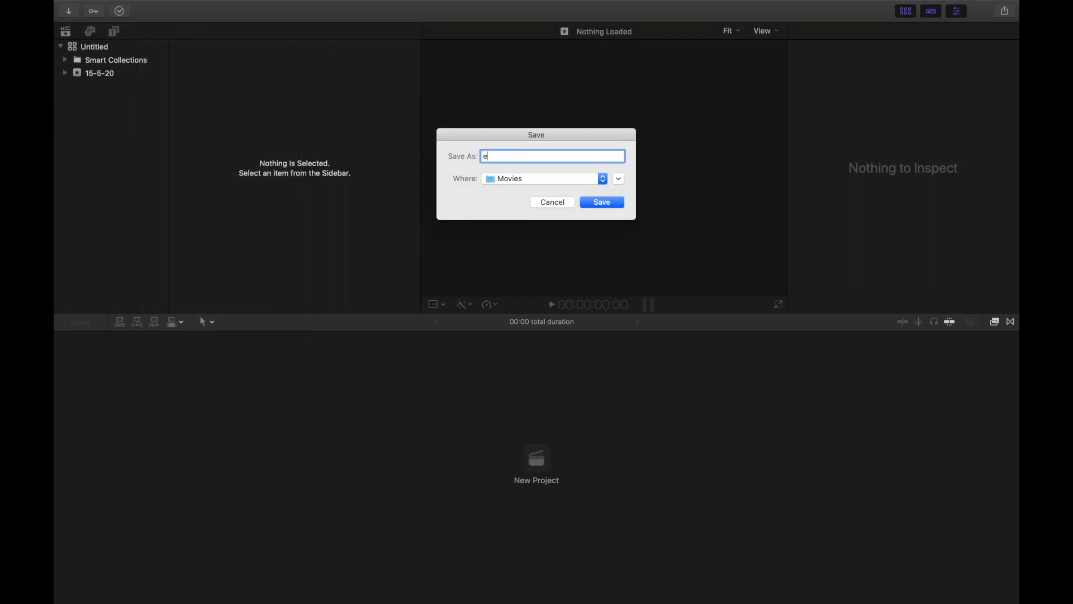
key("BackSpace")
type("EDITTING TUTORIAL")
left_click(597, 202)
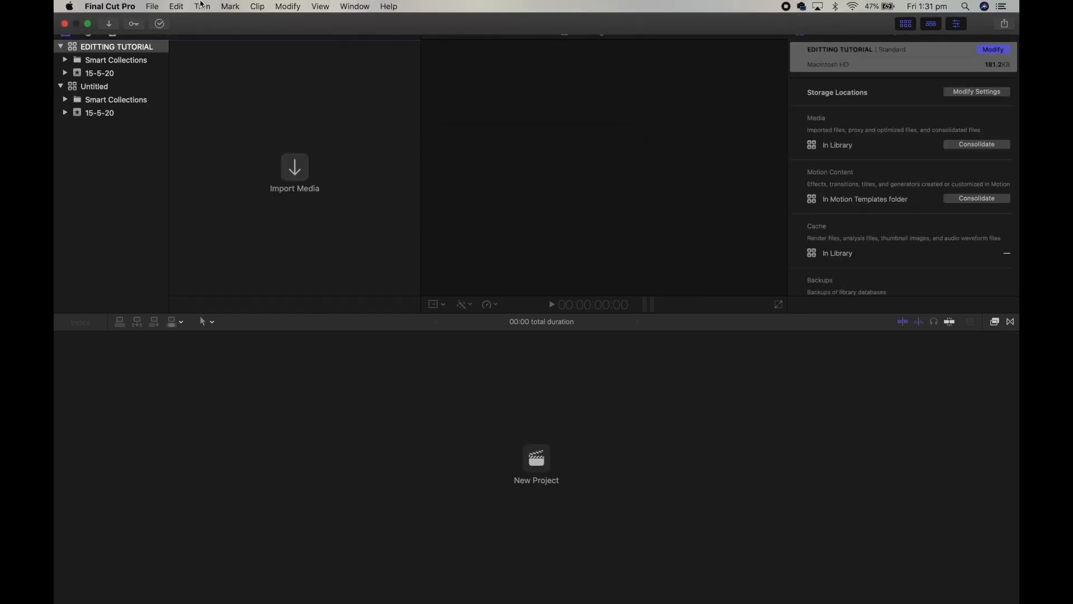
Step: Create a new project in the 15-5-20 event using the default project settings
left_click(151, 6)
mouse_move(168, 21)
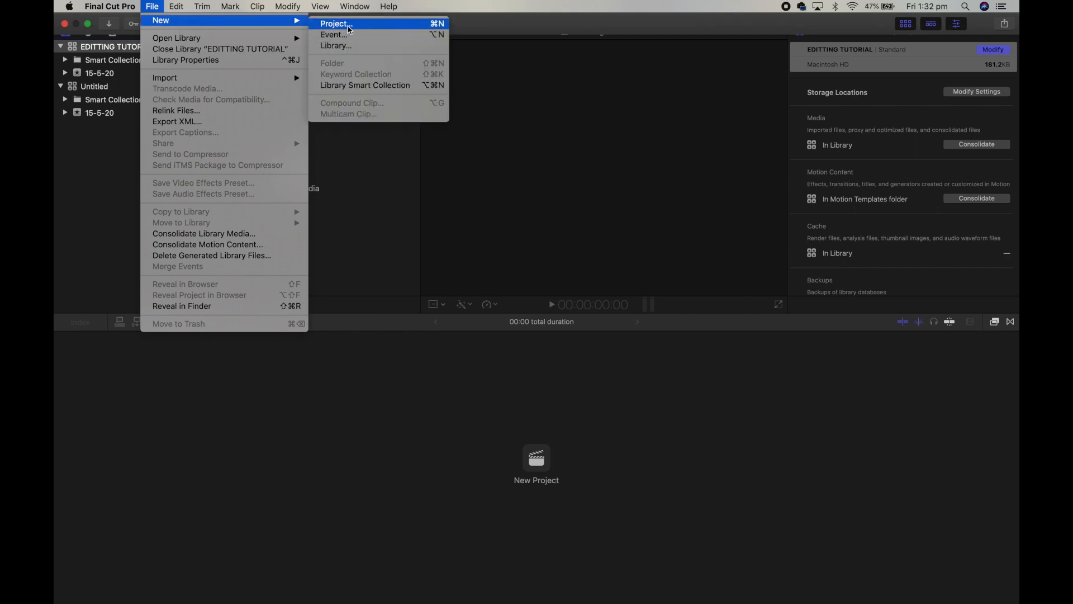
left_click(345, 24)
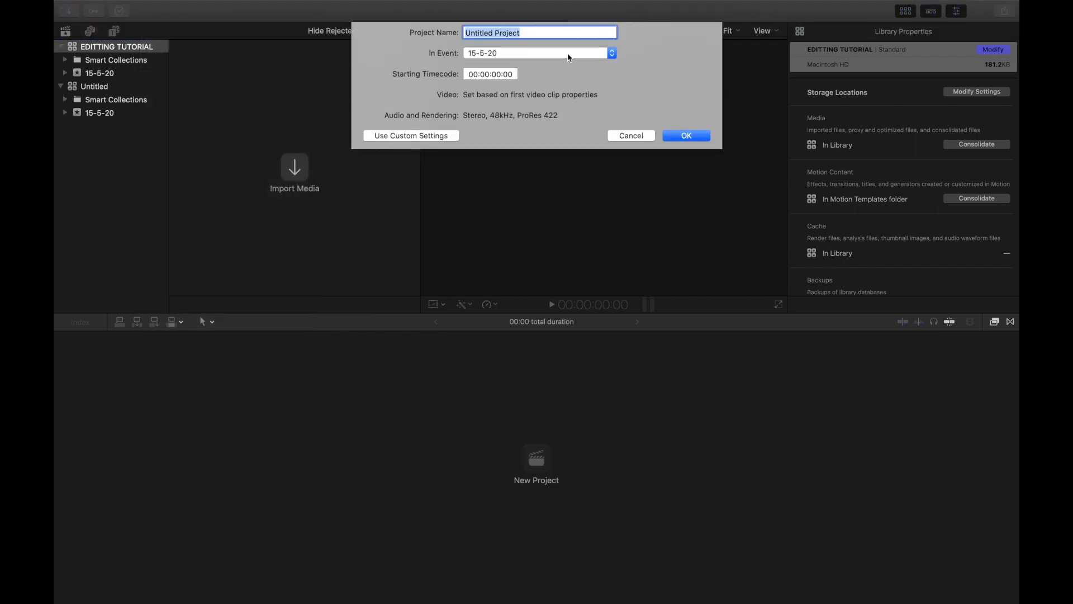
left_click(688, 137)
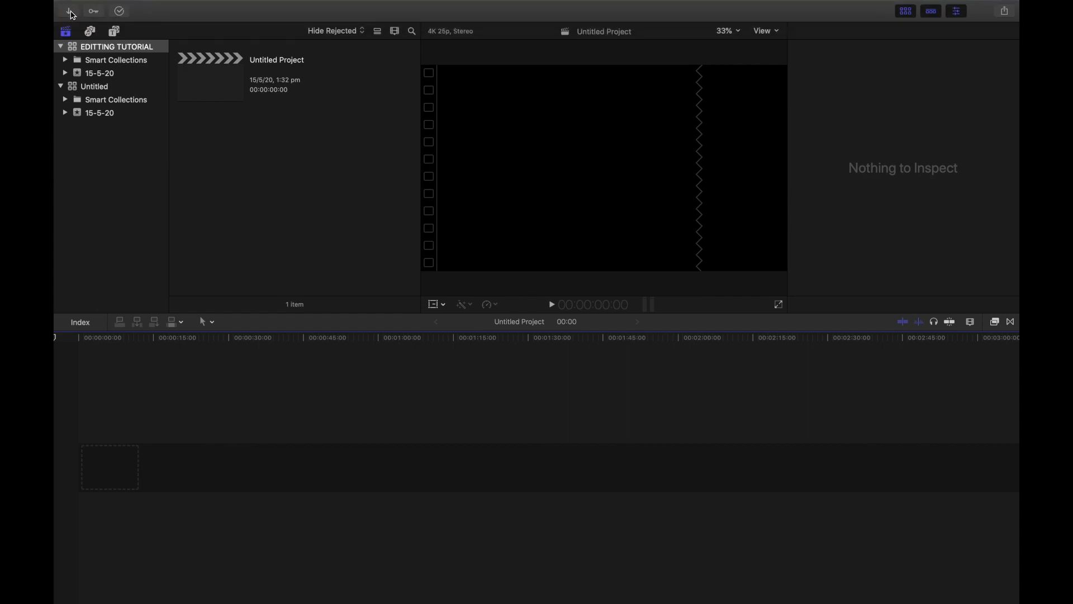
Step: Open the media import window and browse into the 2020_05_08 folder on the Desktop
left_click(70, 13)
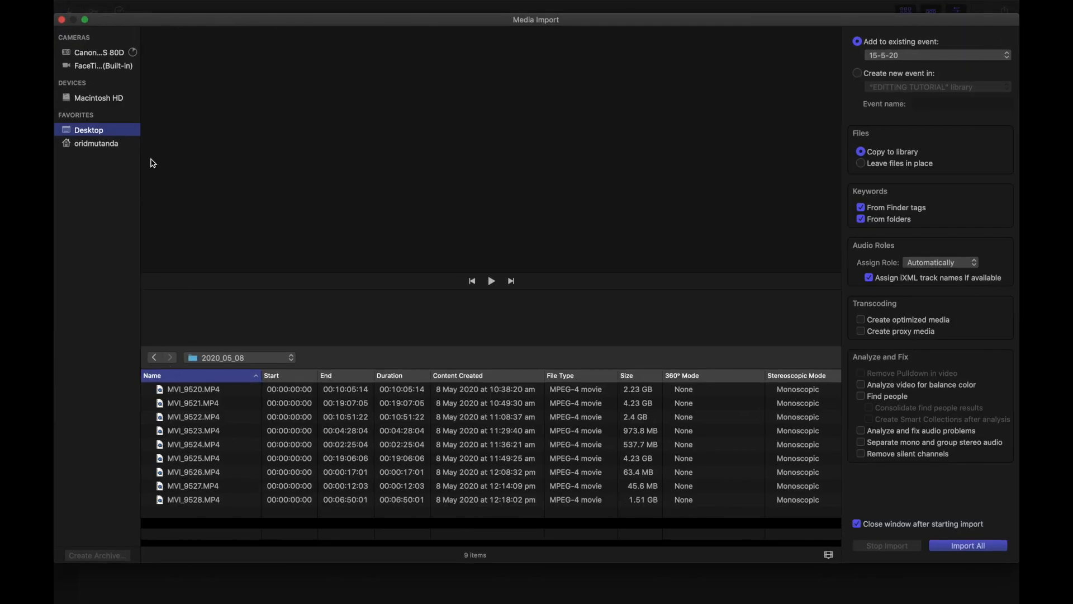
left_click(110, 54)
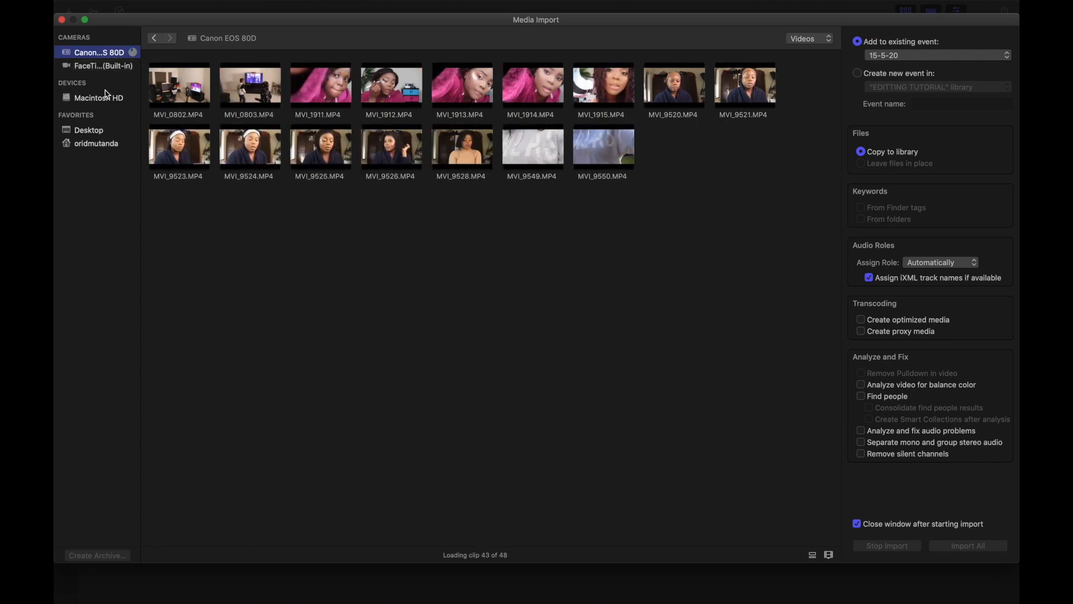
left_click(98, 133)
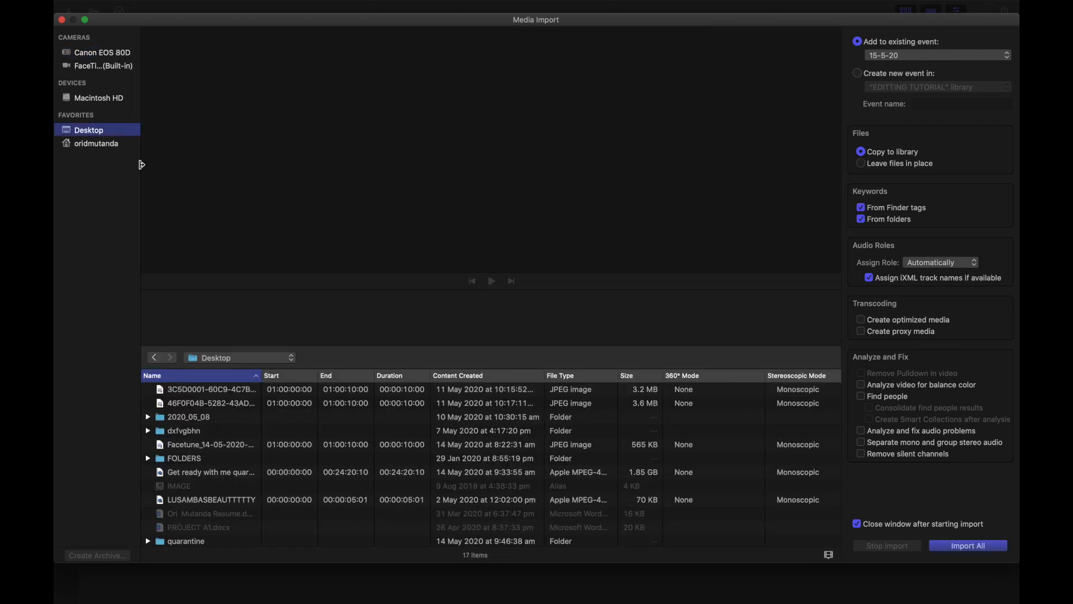
scroll(280, 431, "down", 3)
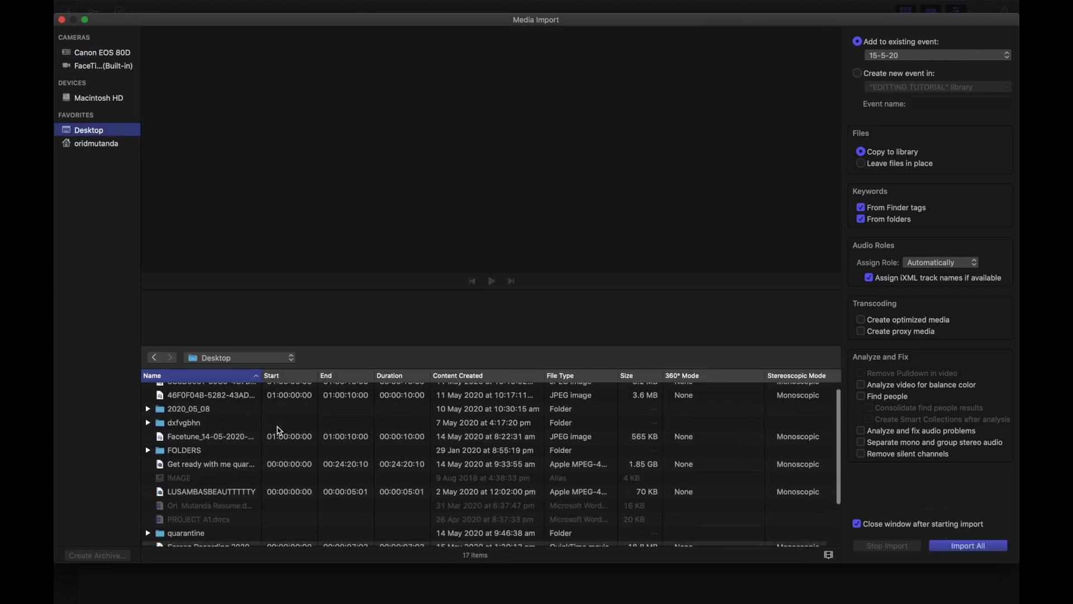
scroll(280, 431, "down", 2)
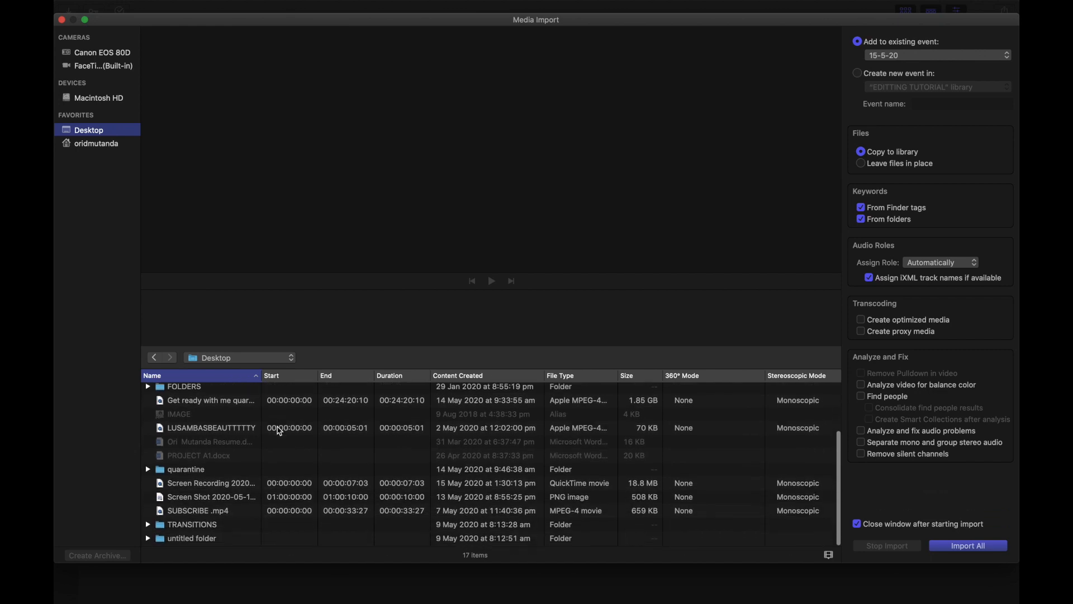
scroll(279, 429, "up", 5)
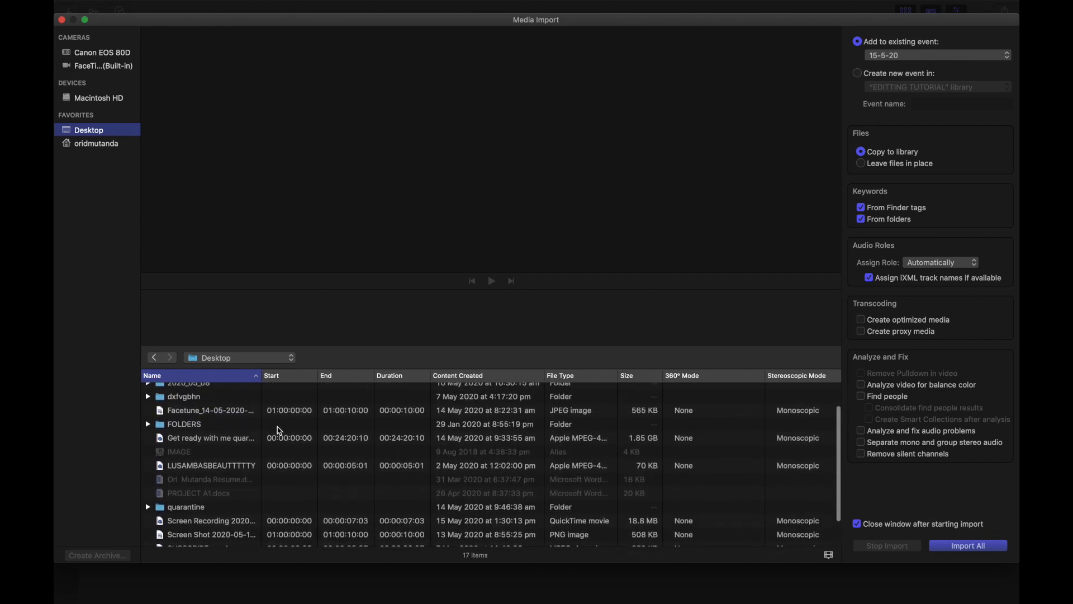
left_click(196, 413)
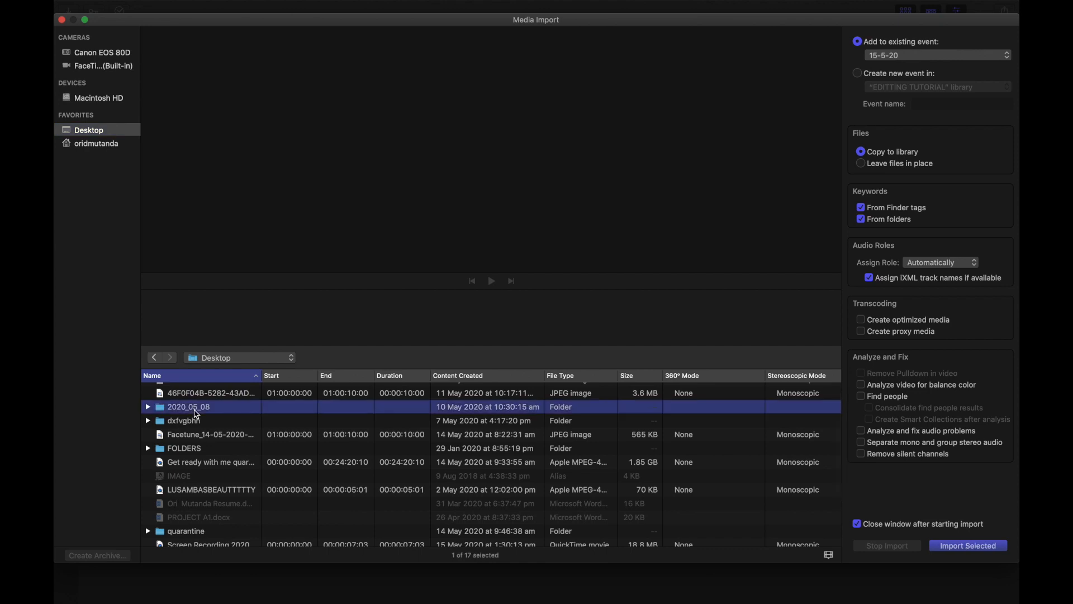
double_click(195, 414)
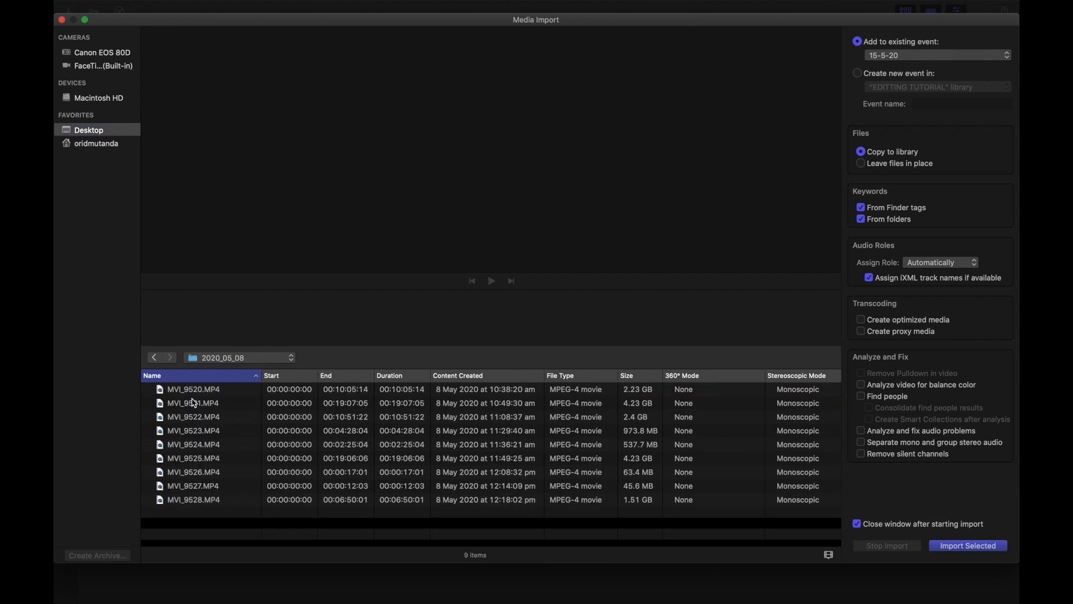
Step: Select all nine clips, MVI_9520 through MVI_9528, and import them into the existing event
left_click(187, 395)
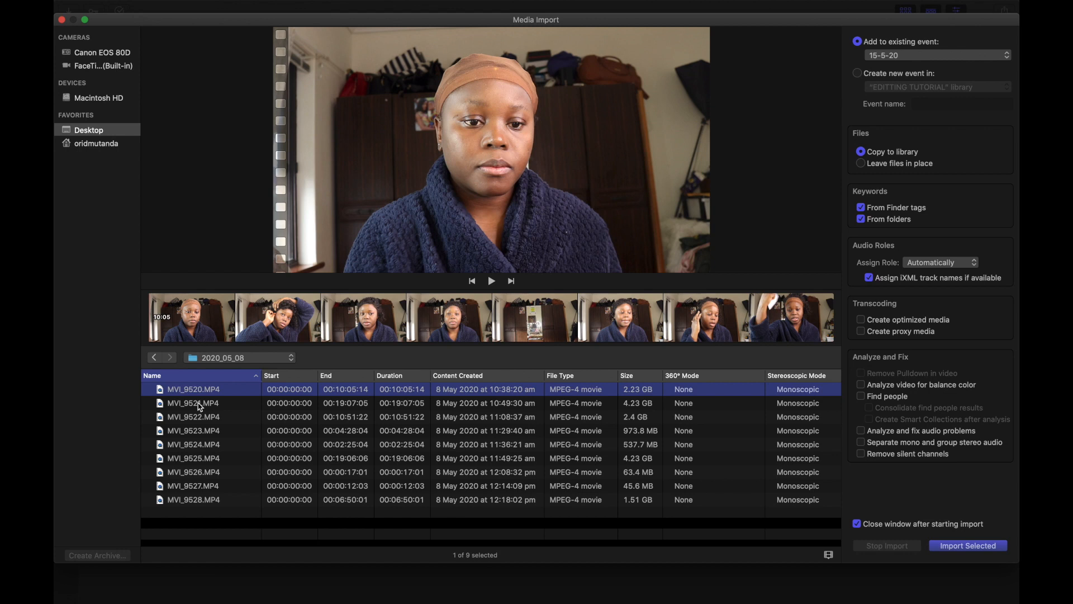
left_click(202, 406, "shift")
left_click(202, 423, "shift")
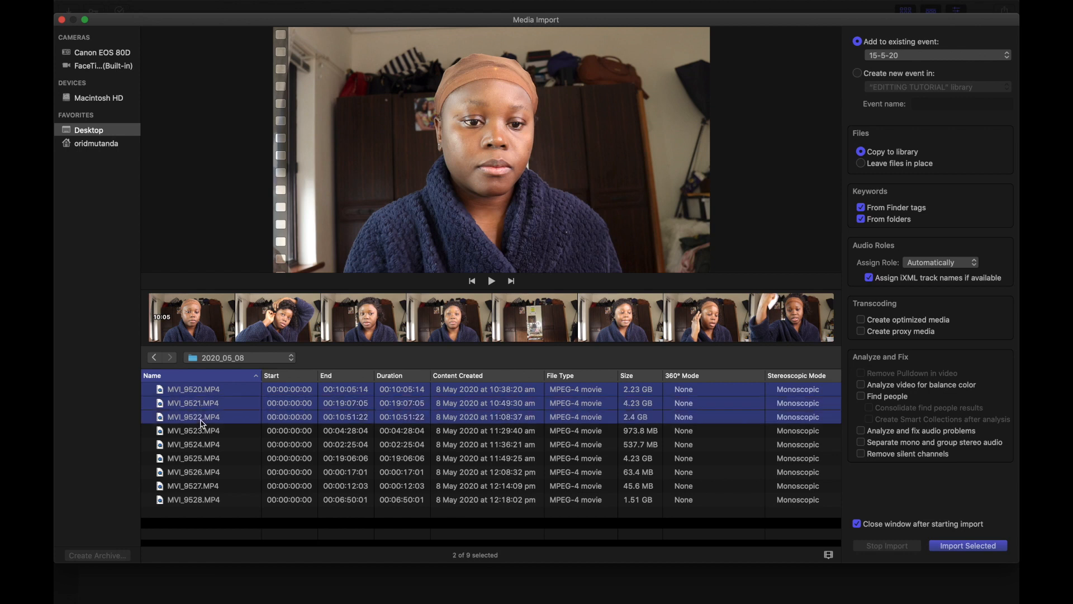
left_click(201, 434, "shift")
left_click(199, 446, "shift")
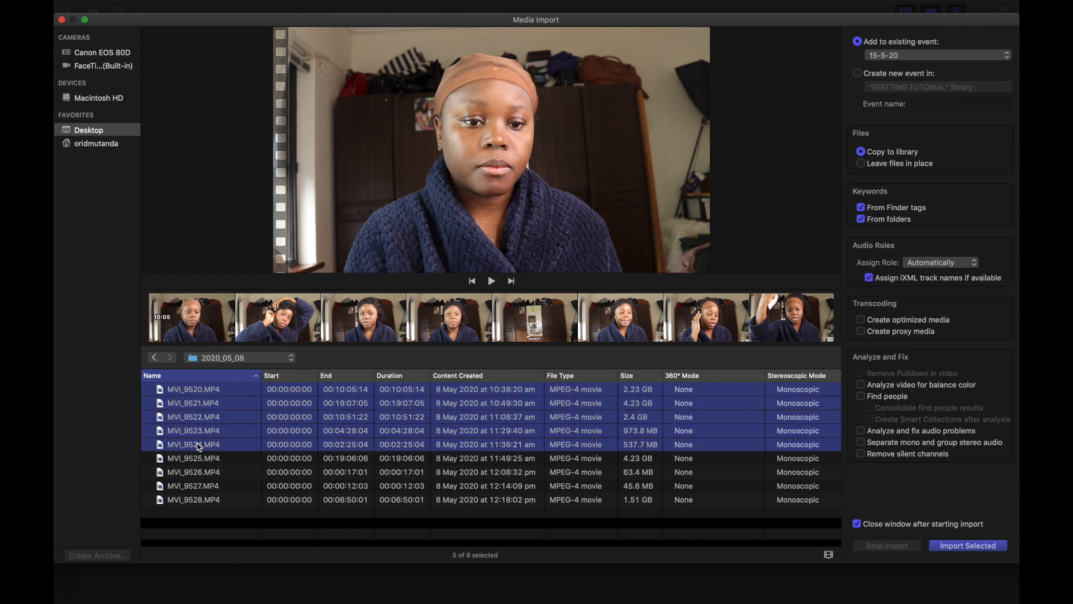
left_click(201, 459, "shift")
left_click(201, 473, "shift")
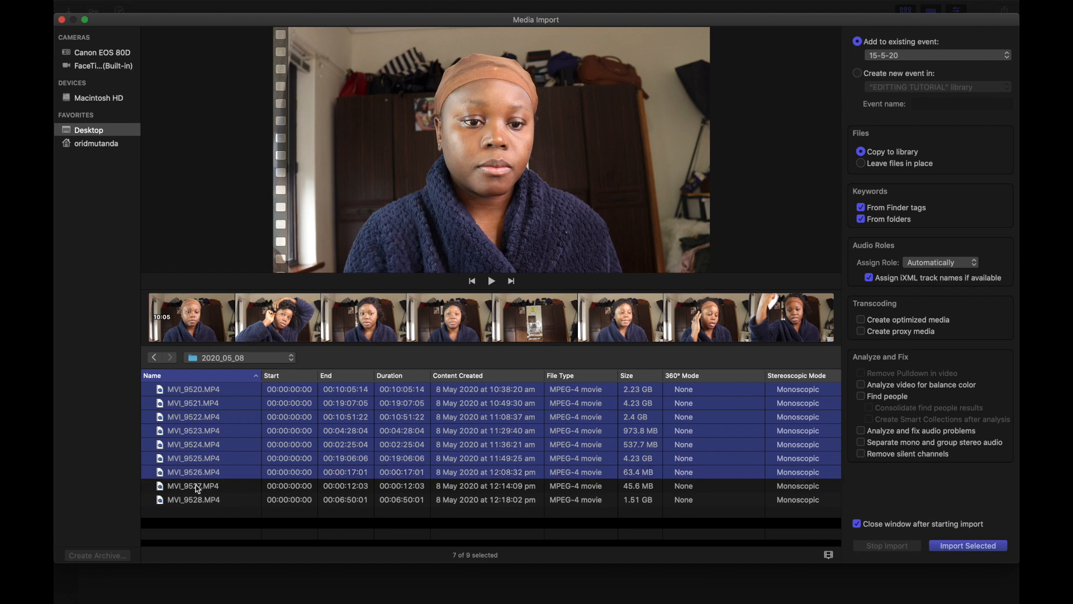
left_click(198, 489, "shift")
left_click(198, 502, "shift")
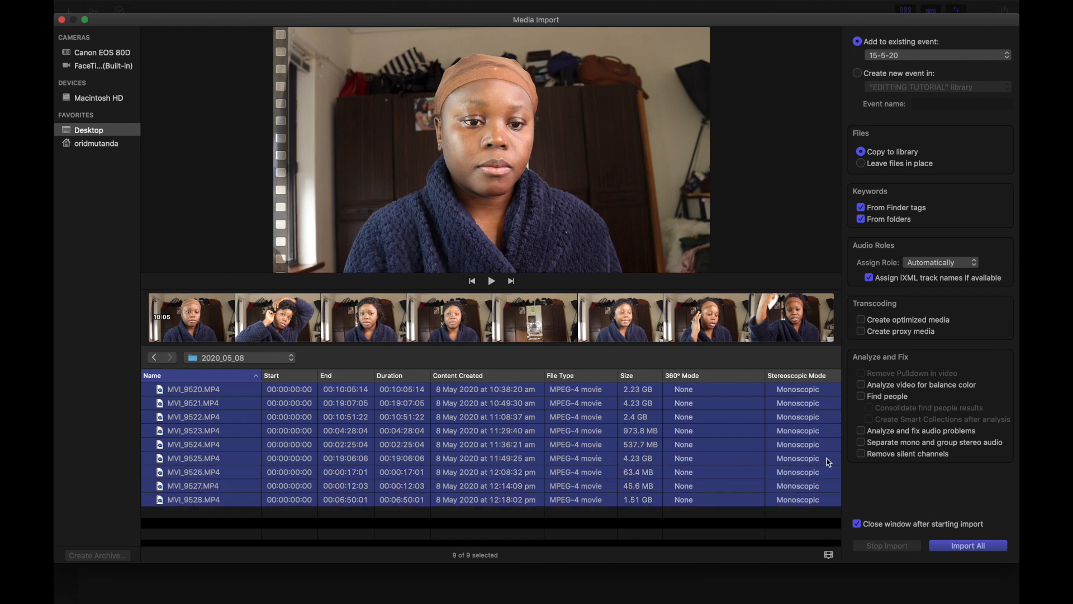
left_click(970, 546)
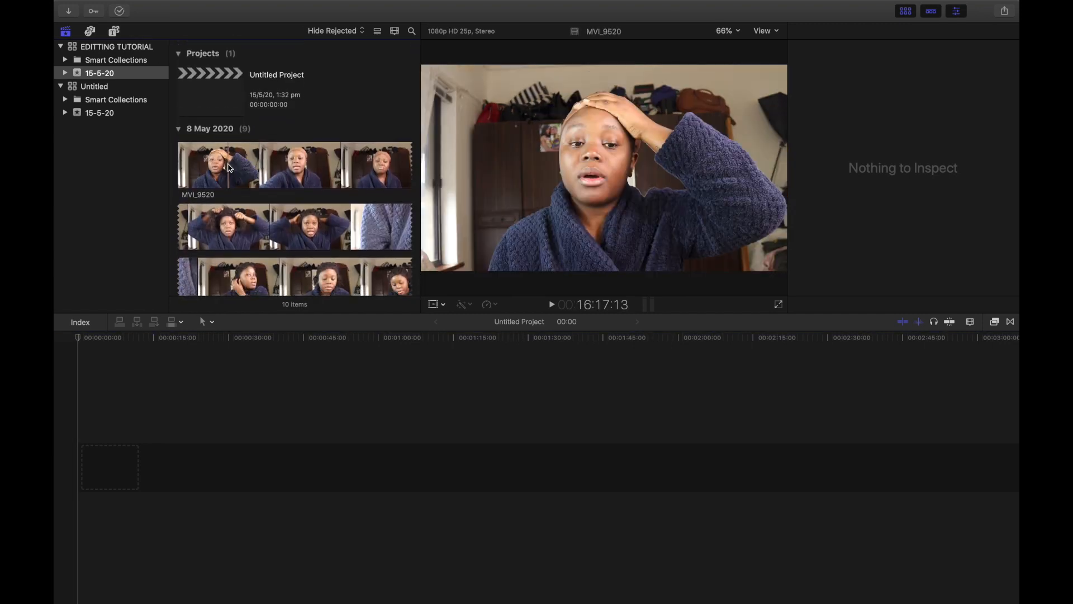
Step: Add clip MVI_9520 from the browser to the start of the project timeline
left_click(229, 167)
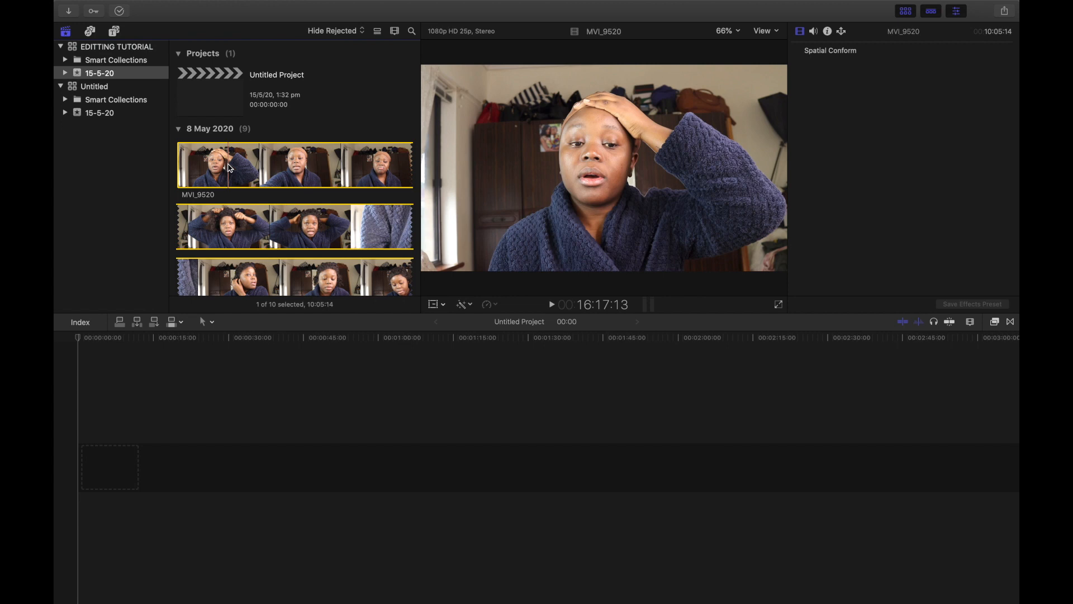
left_click(137, 436)
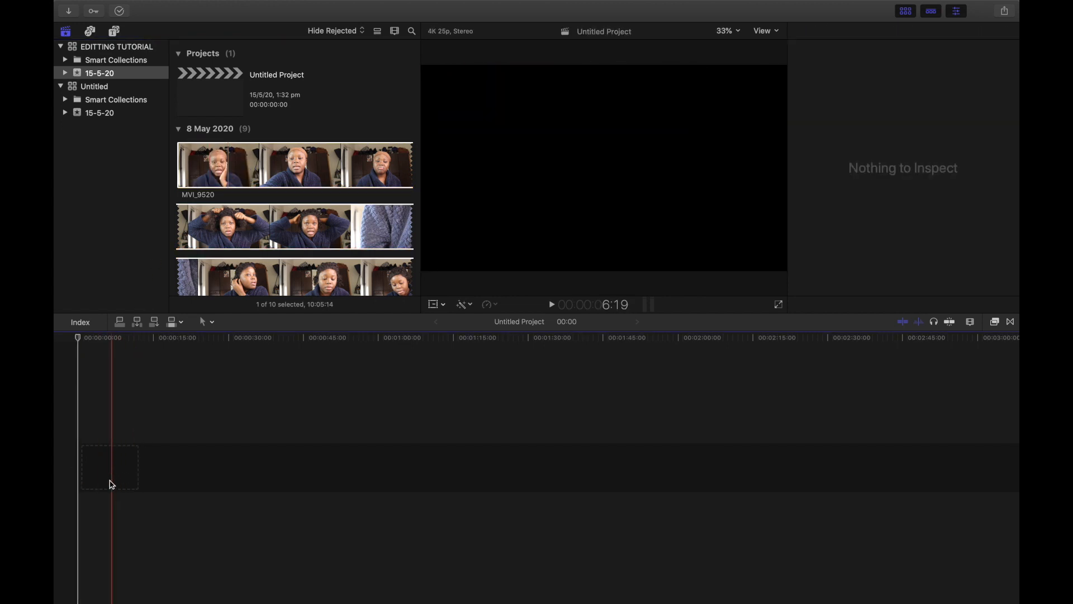
left_click(209, 159)
mouse_move(209, 158)
left_mouse_down()
mouse_move(162, 357)
mouse_move(117, 431)
left_mouse_up()
scroll(298, 479, "right", 10)
scroll(299, 480, "right", 20)
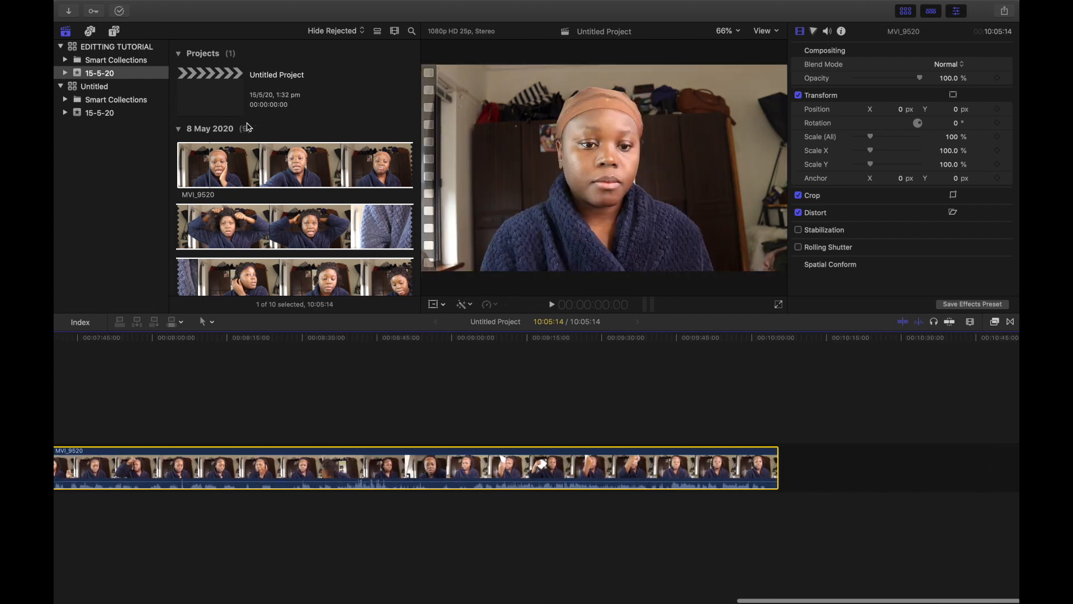
Step: Add clip MVI_9521 to the timeline right after MVI_9520
left_click(228, 161)
scroll(228, 160, "down", 5)
scroll(228, 161, "down", 5)
left_click(212, 129)
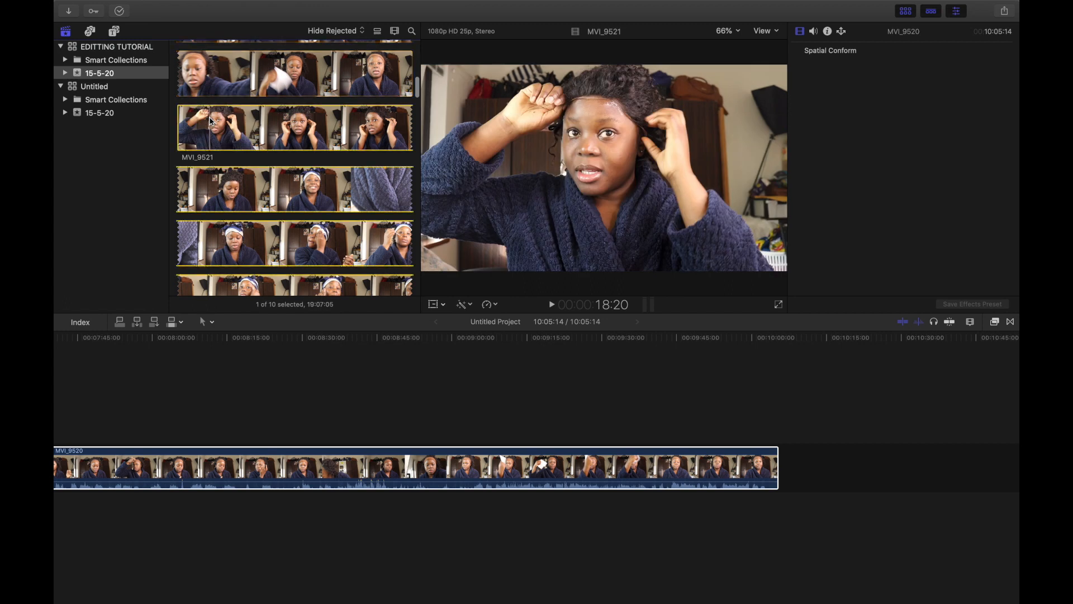
left_click_drag(210, 120, 797, 461)
scroll(799, 465, "right", 10)
scroll(800, 465, "right", 5)
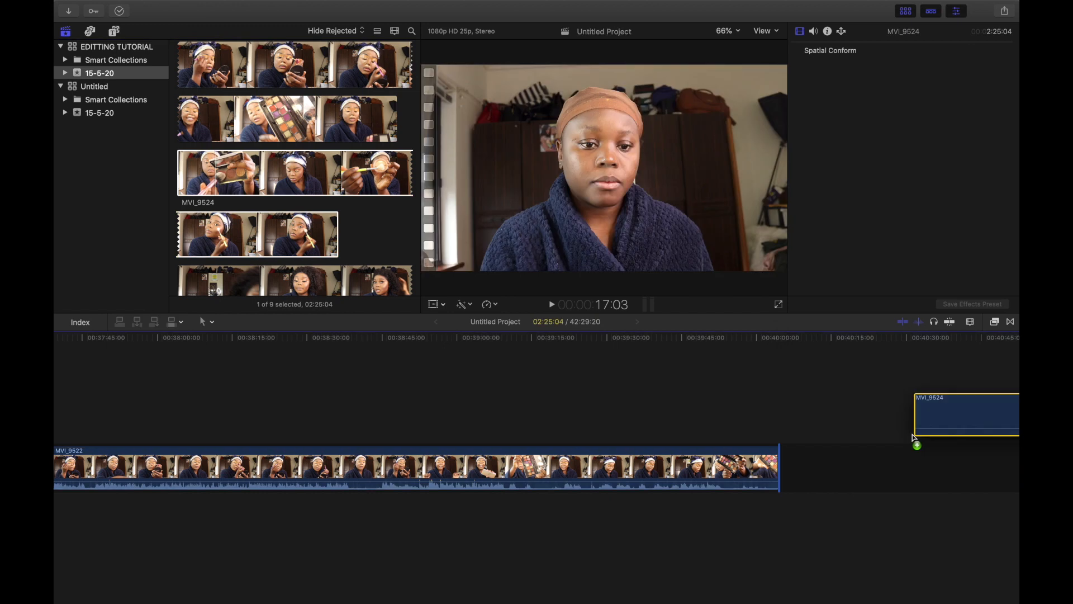
Step: Add the remaining imported clips, through MVI_9528, to the end of the timeline
left_click_drag(915, 443, 830, 474)
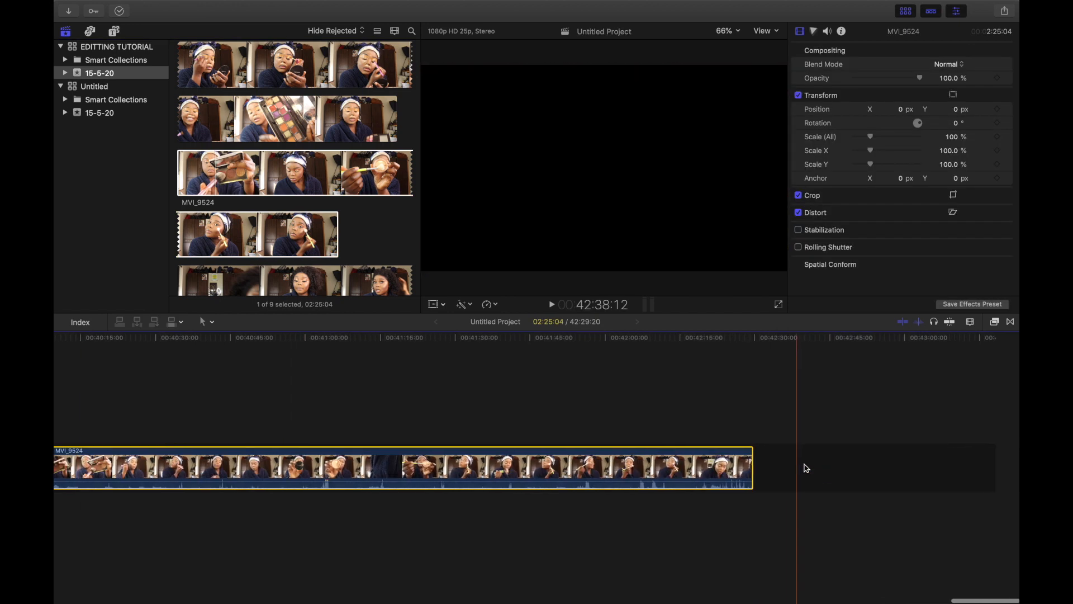
mouse_move(802, 467)
left_mouse_down()
mouse_move(806, 438)
mouse_move(813, 467)
left_mouse_up()
scroll(819, 469, "right", 10)
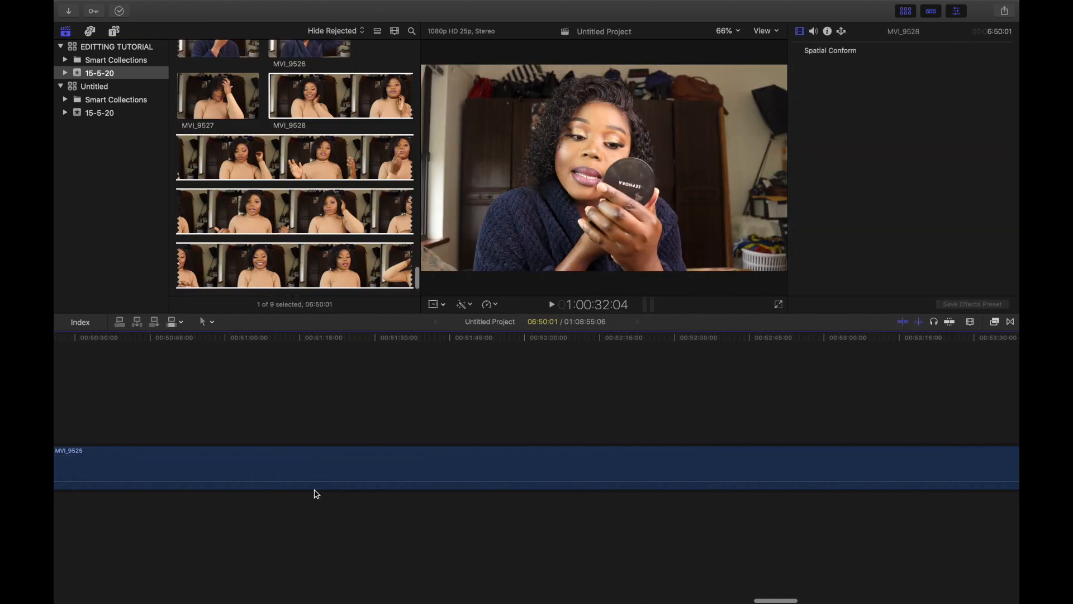
Step: Scroll back and forth through the timeline to review the assembled clips from the start
scroll(316, 494, "left", 20)
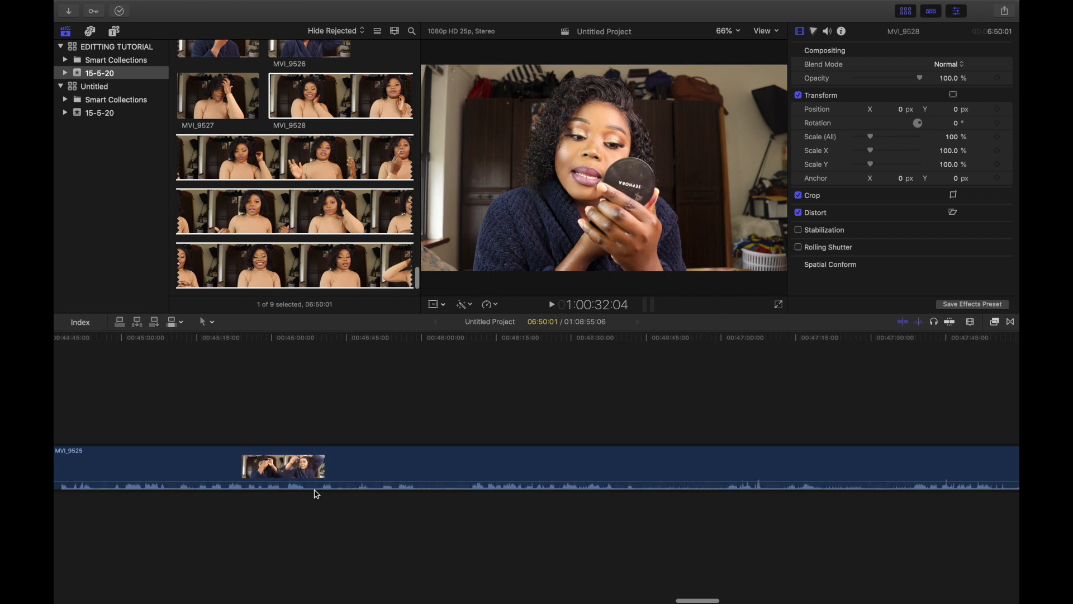
scroll(316, 494, "left", 20)
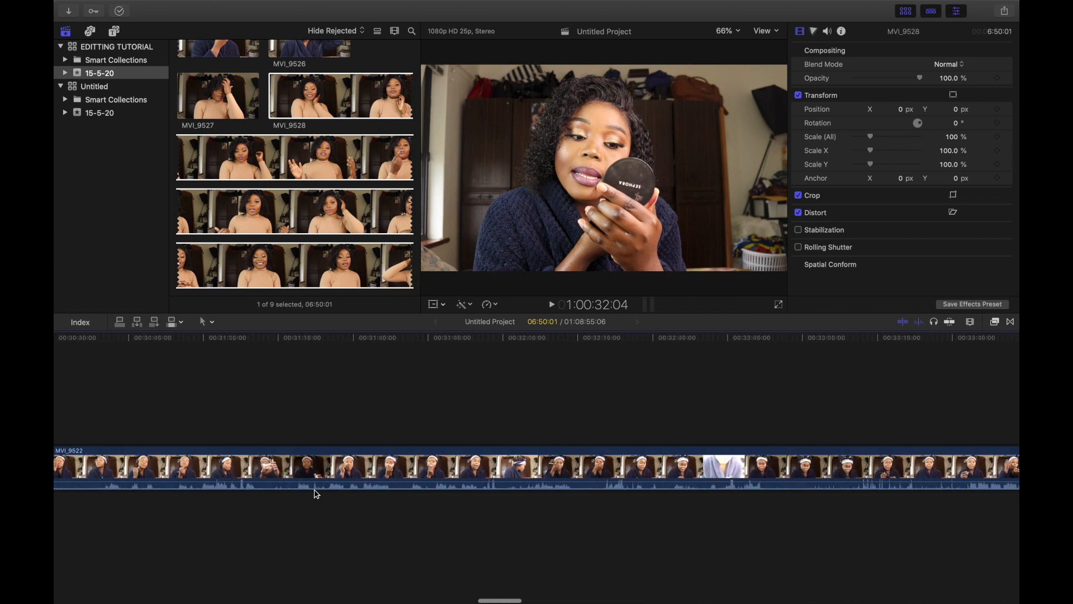
scroll(317, 494, "left", 20)
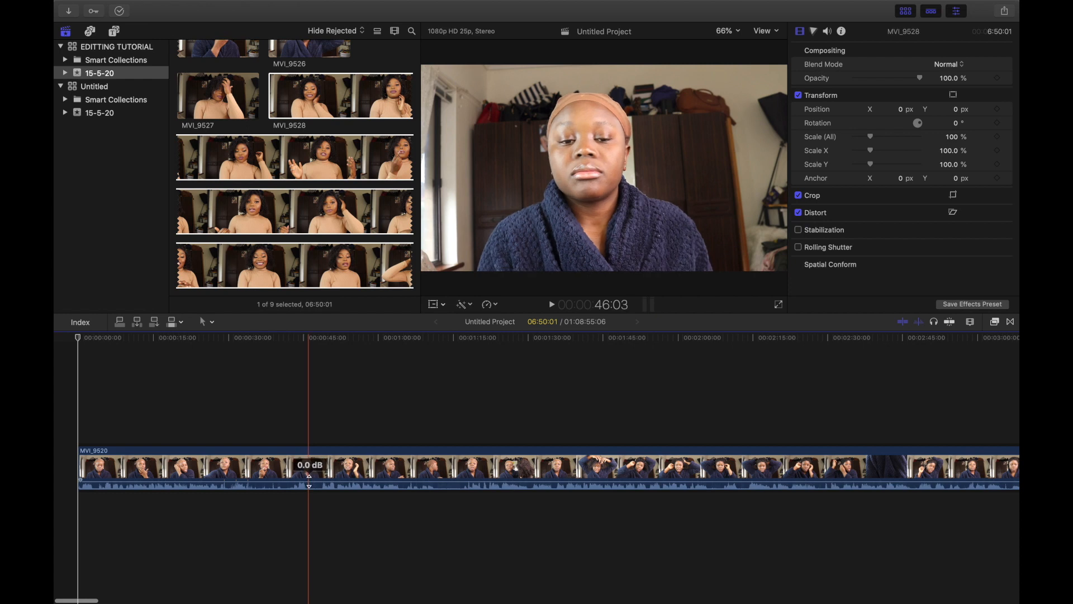
scroll(306, 517, "right", 20)
scroll(184, 496, "left", 20)
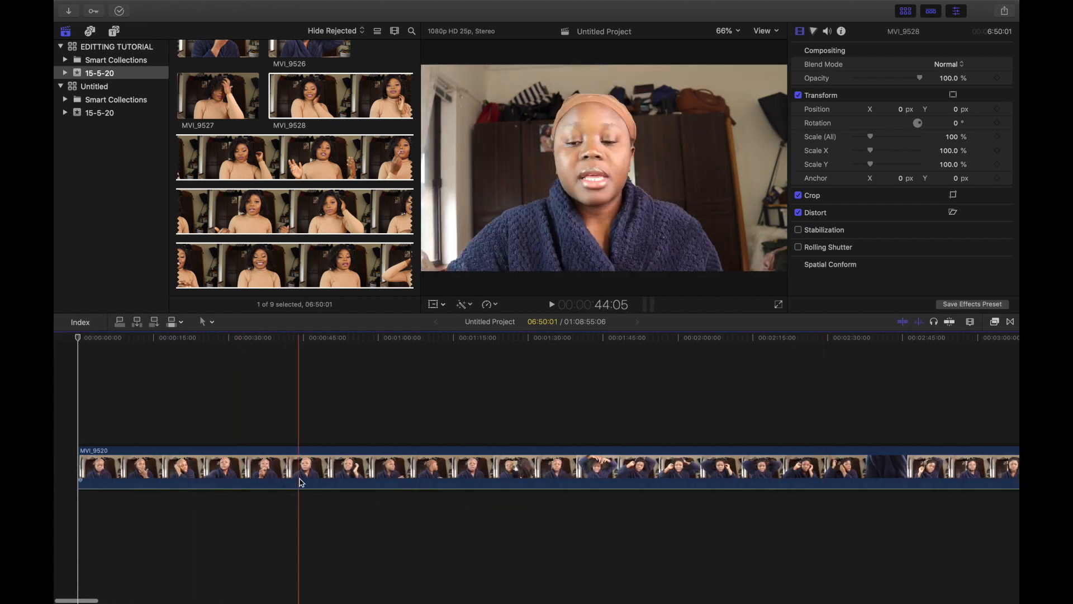
scroll(428, 474, "right", 10)
scroll(428, 474, "right", 8)
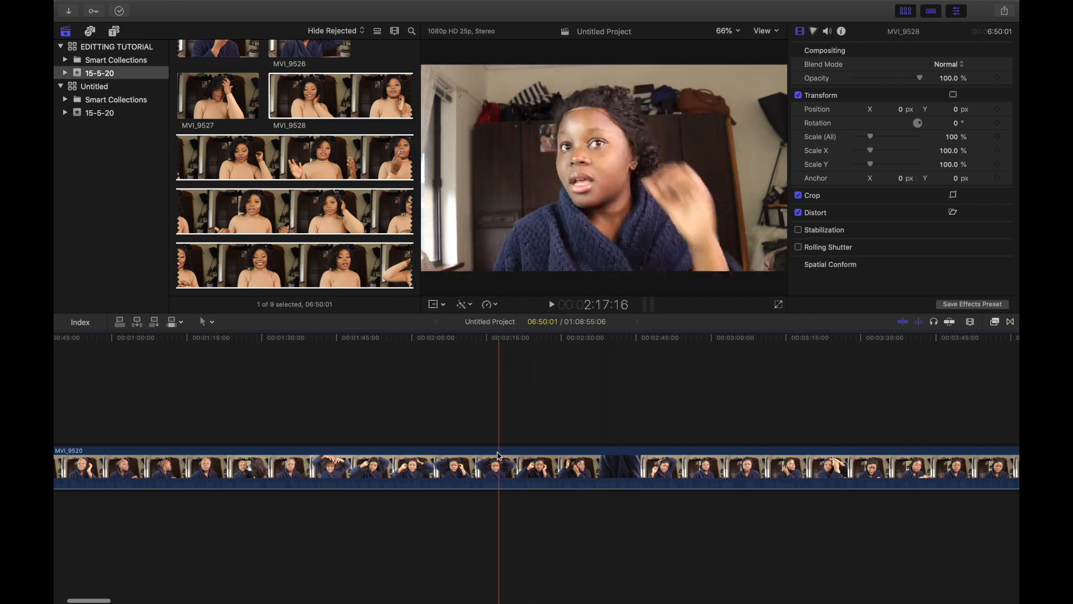
scroll(263, 474, "left", 8)
scroll(264, 474, "left", 12)
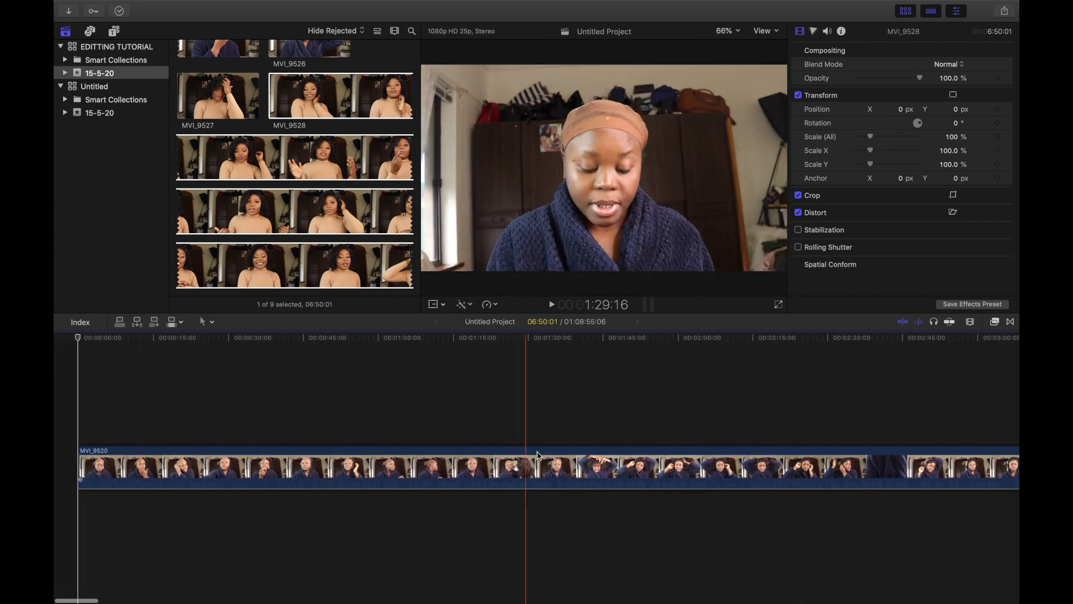
scroll(478, 461, "right", 15)
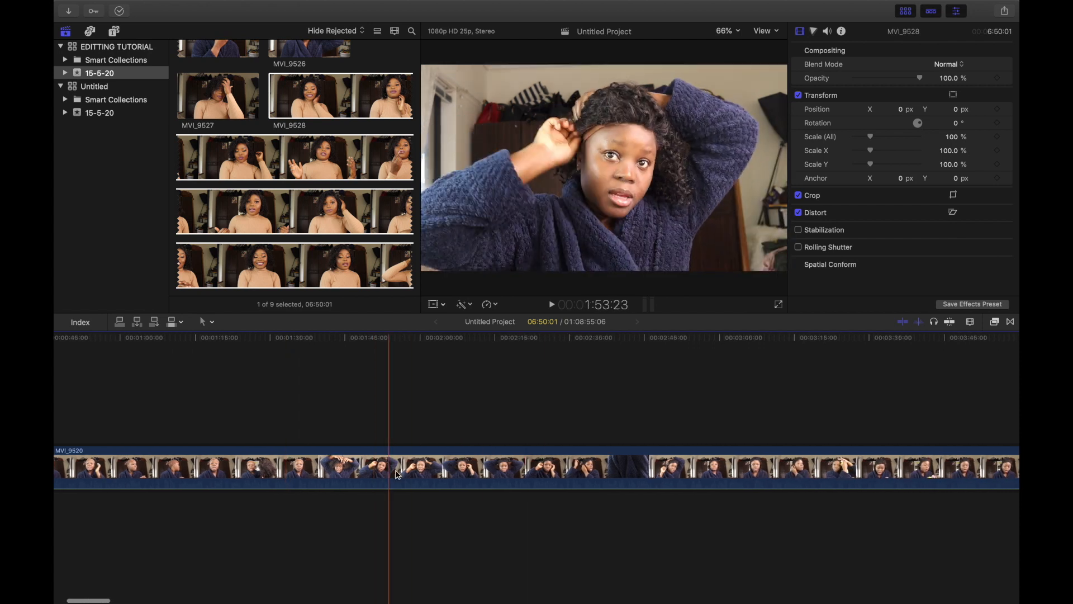
Step: Select clip MVI_9520 on the timeline and scroll back and forth through it
left_click(399, 474)
scroll(400, 474, "left", 3)
scroll(399, 474, "right", 5)
scroll(400, 474, "right", 5)
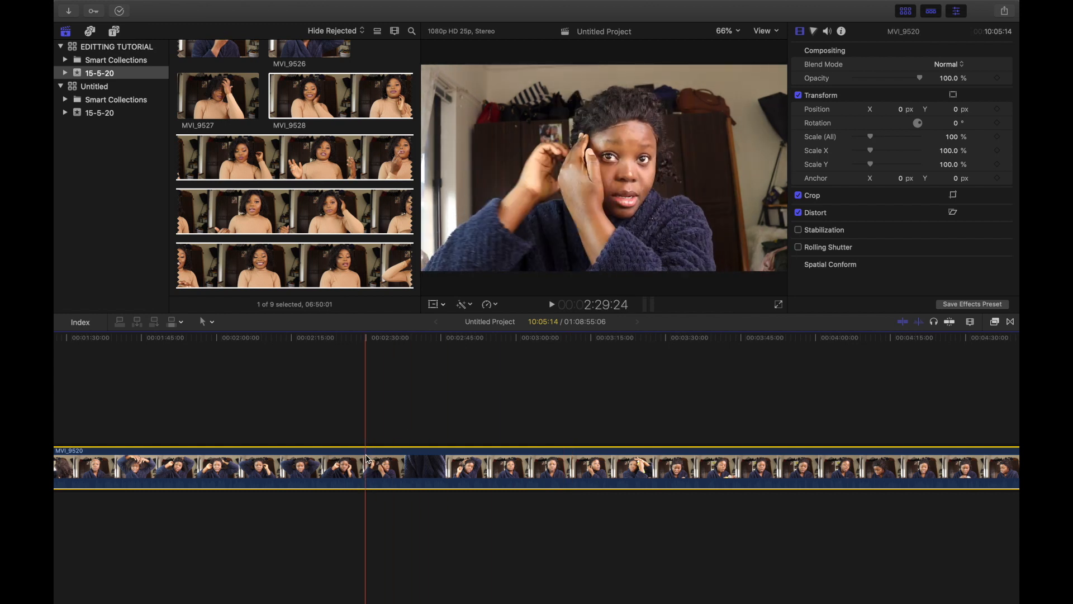
scroll(392, 464, "left", 8)
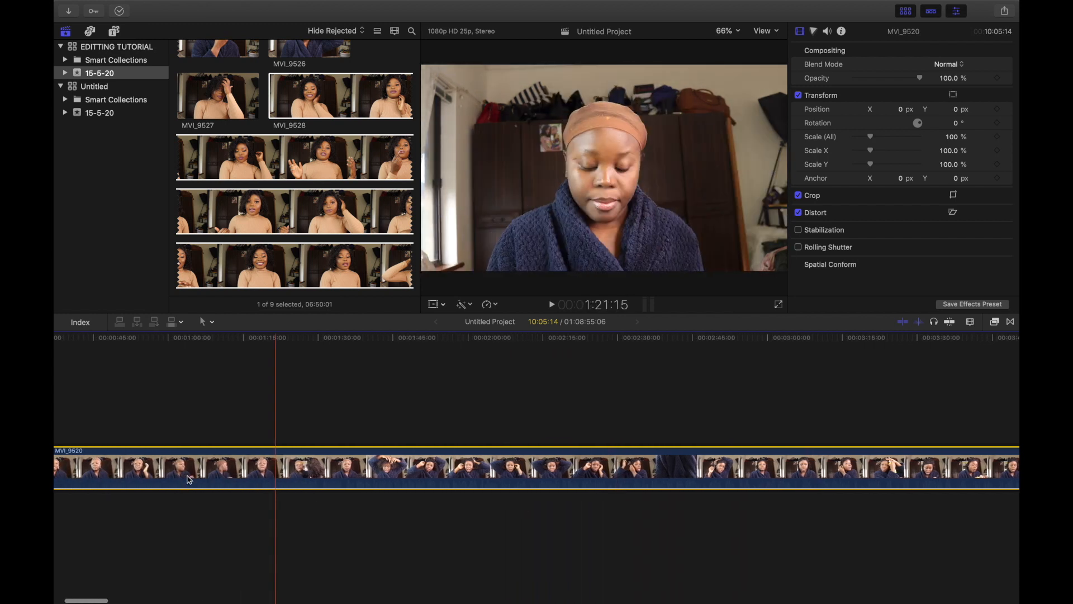
scroll(190, 478, "right", 3)
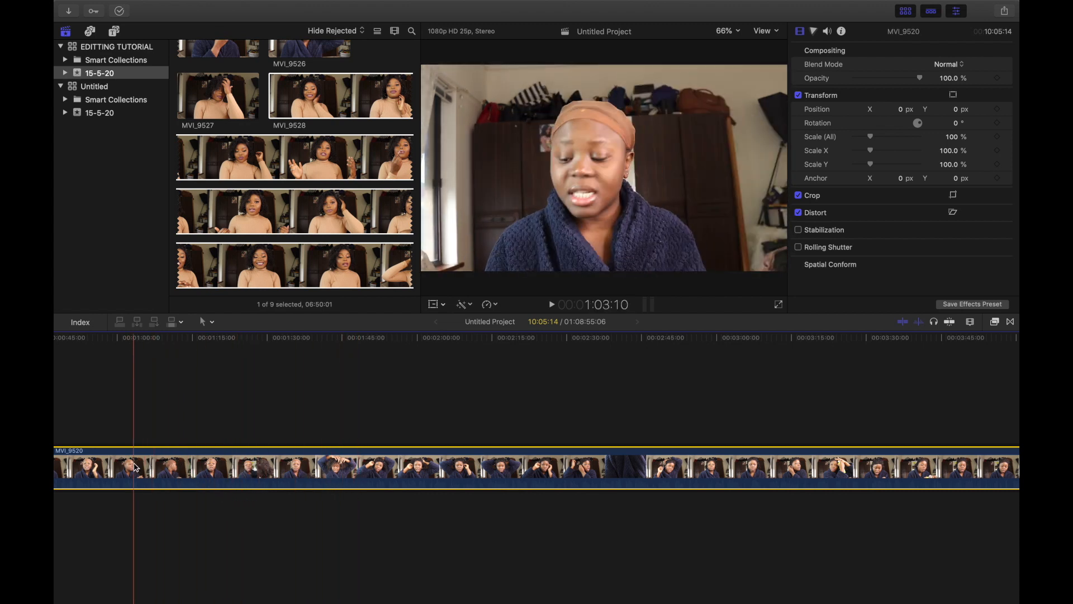
Step: Play the project, zoom far into the timeline around the playhead, and pause playback
key("space")
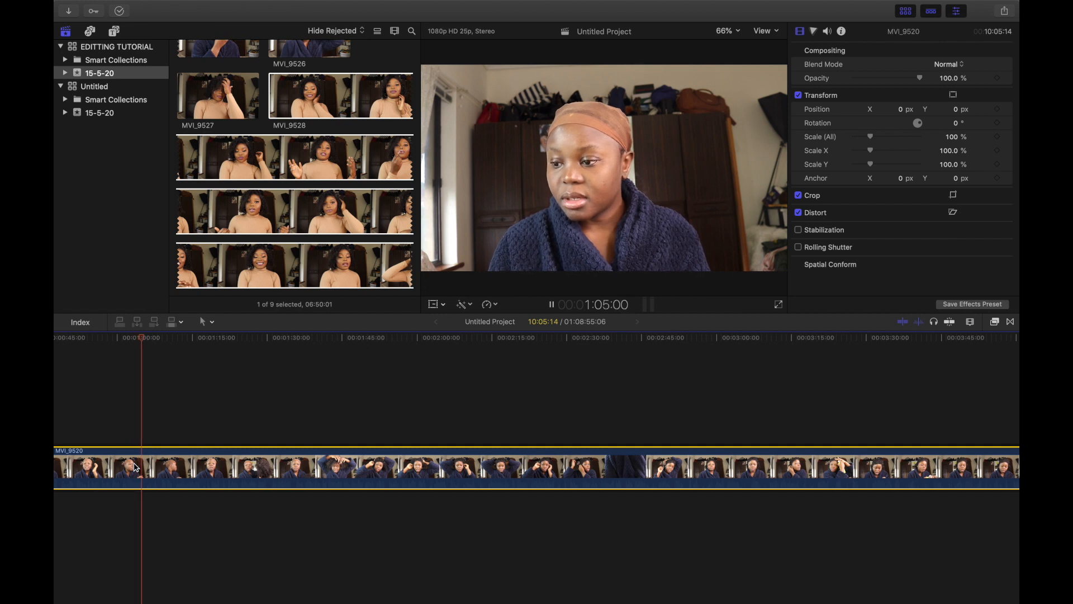
key("super+equal")
key("super+equal")
key("super+equal")
key("super+equal")
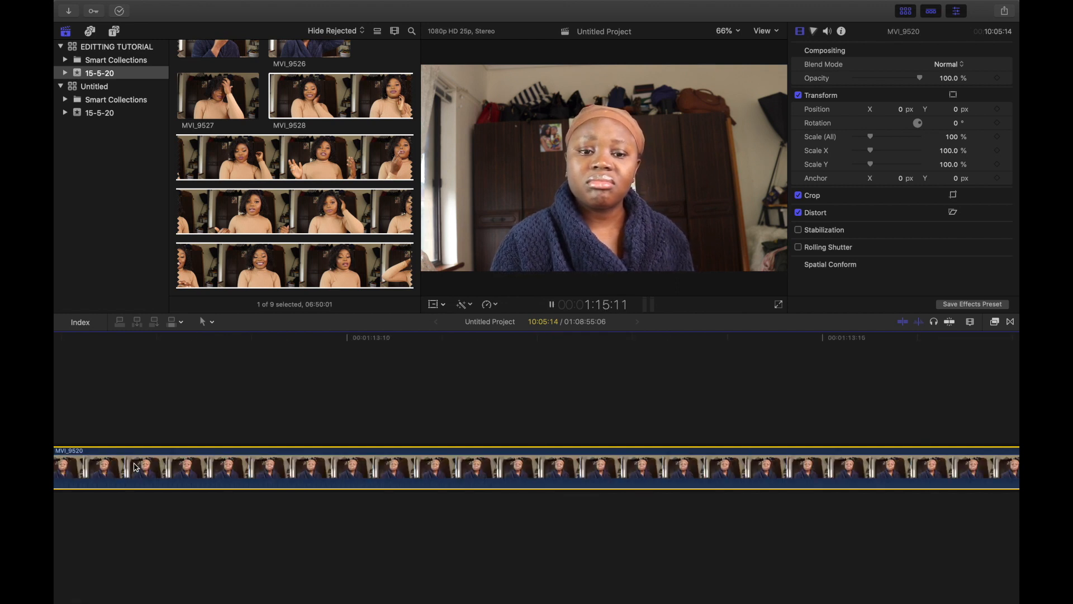
key("space")
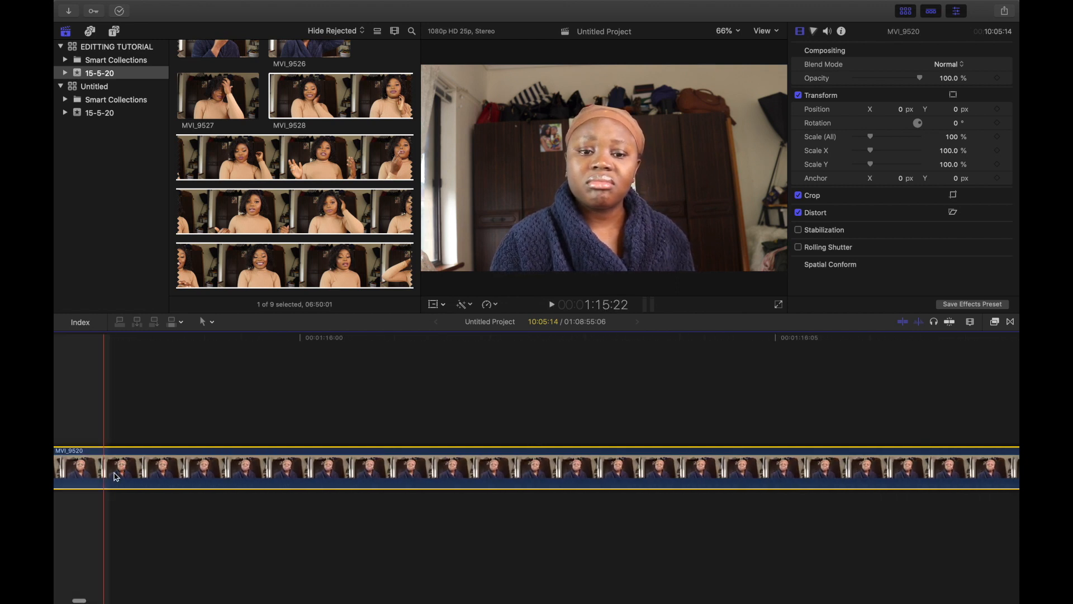
Step: Scroll along the zoomed timeline and play a short section to review the footage
scroll(438, 482, "right", 20)
scroll(289, 468, "right", 20)
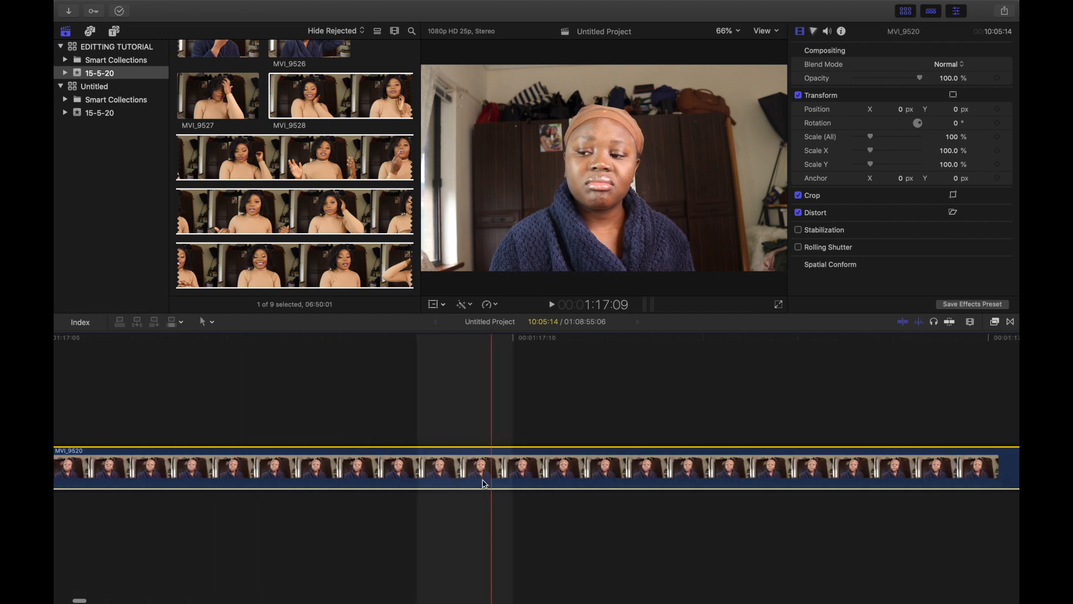
scroll(621, 470, "right", 15)
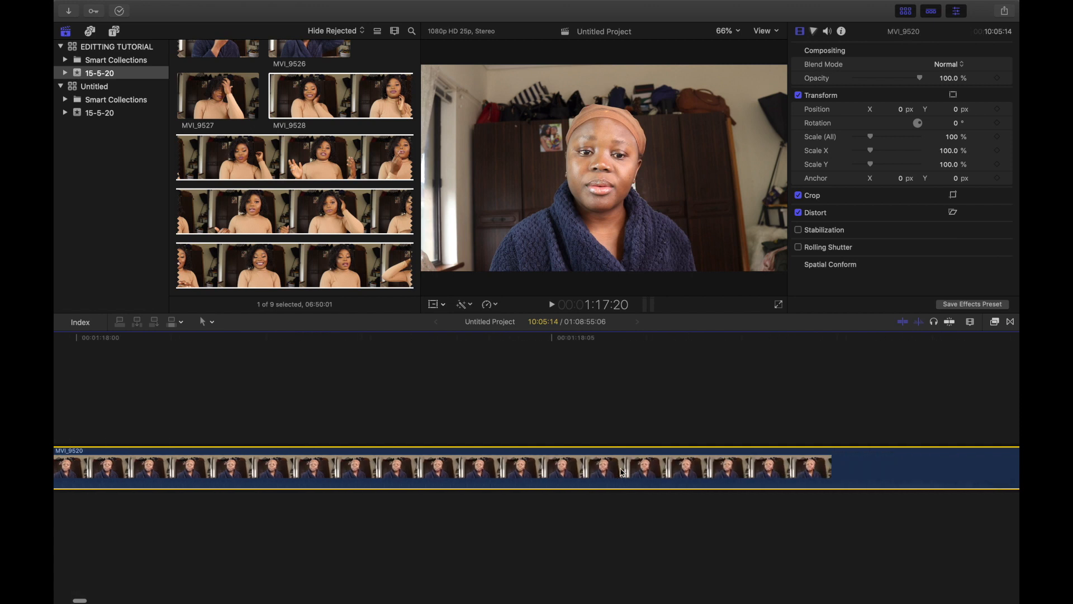
scroll(623, 473, "right", 15)
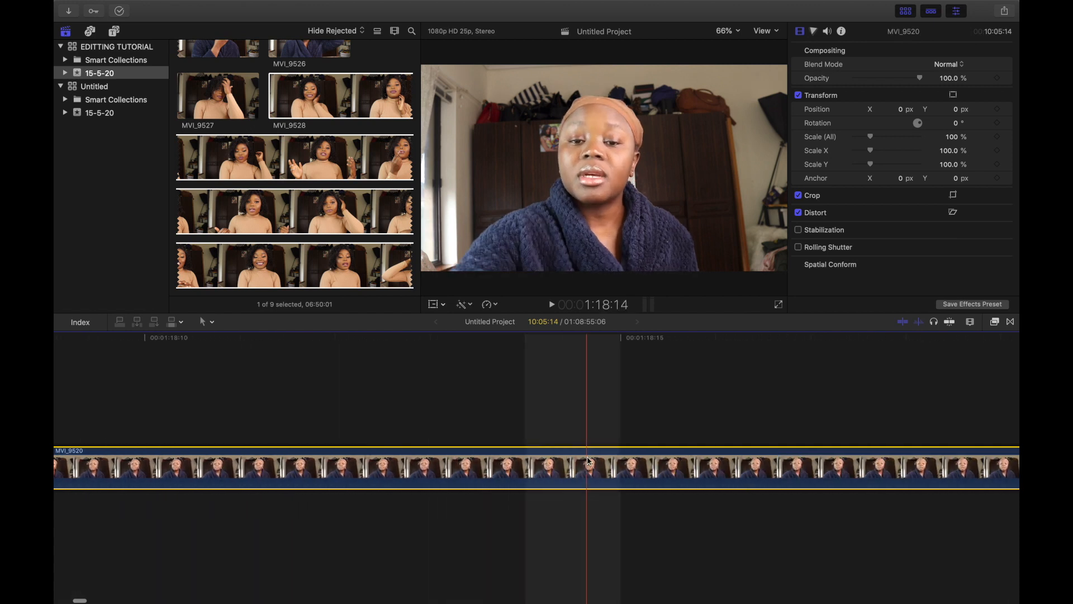
scroll(589, 460, "right", 15)
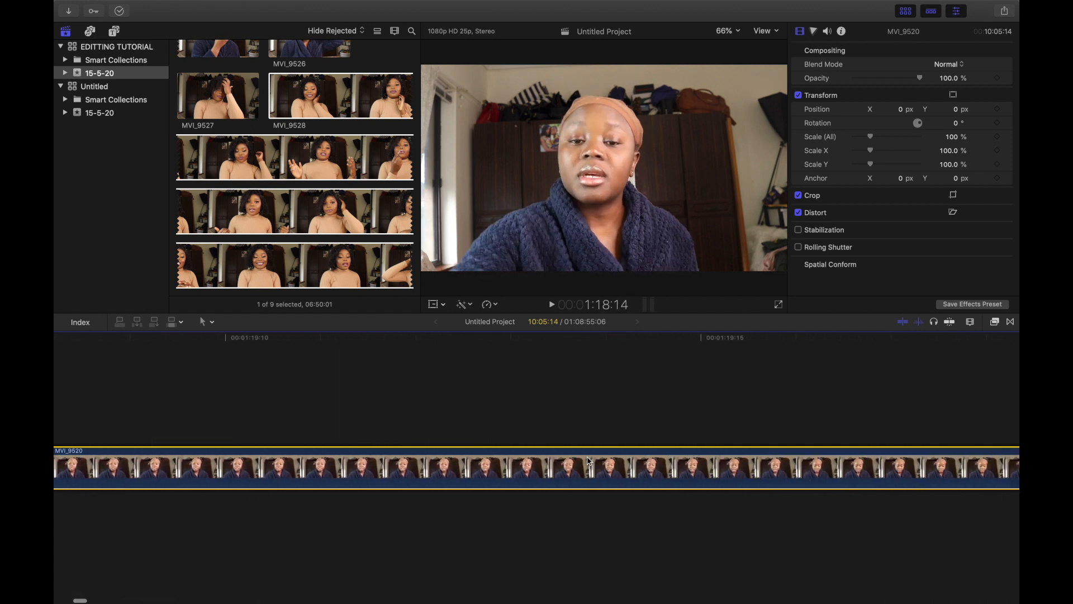
scroll(589, 460, "right", 15)
scroll(549, 468, "right", 10)
scroll(549, 468, "right", 8)
scroll(602, 453, "right", 10)
scroll(654, 568, "right", 5)
scroll(653, 570, "right", 12)
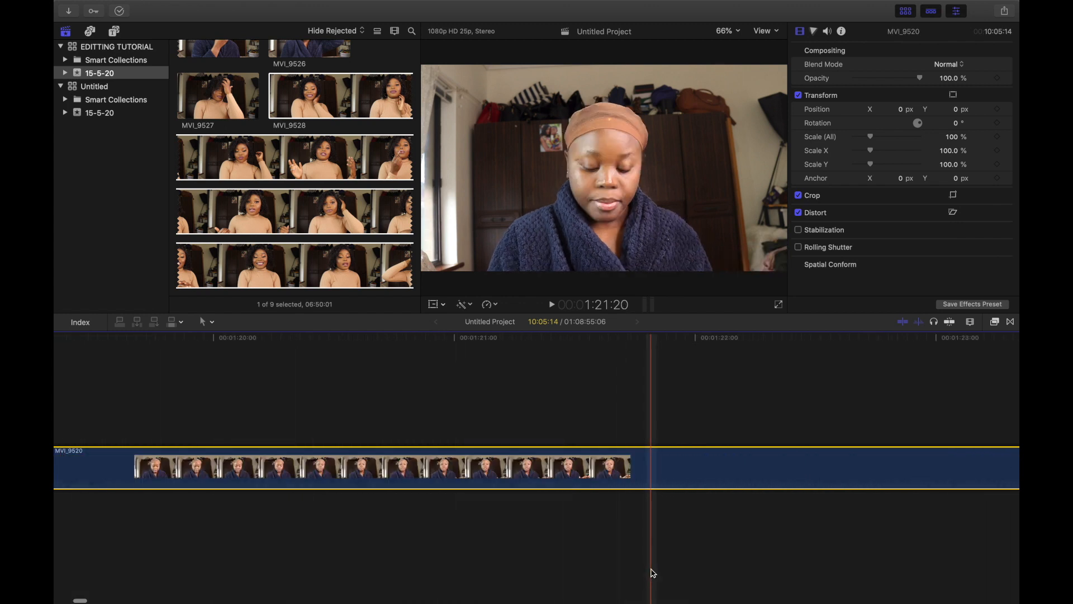
scroll(275, 523, "right", 4)
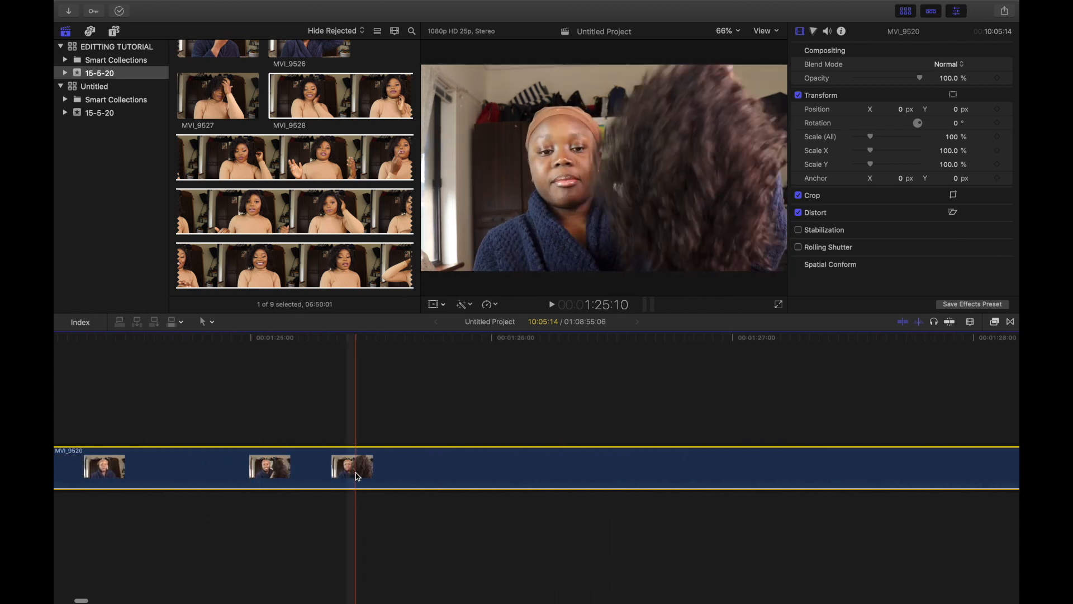
key("space")
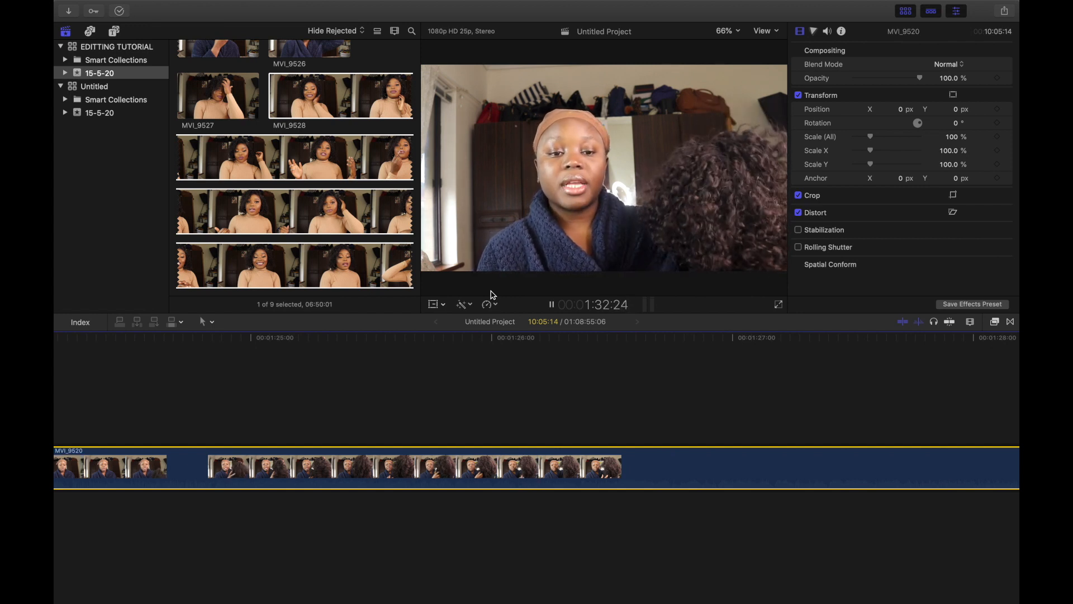
key("space")
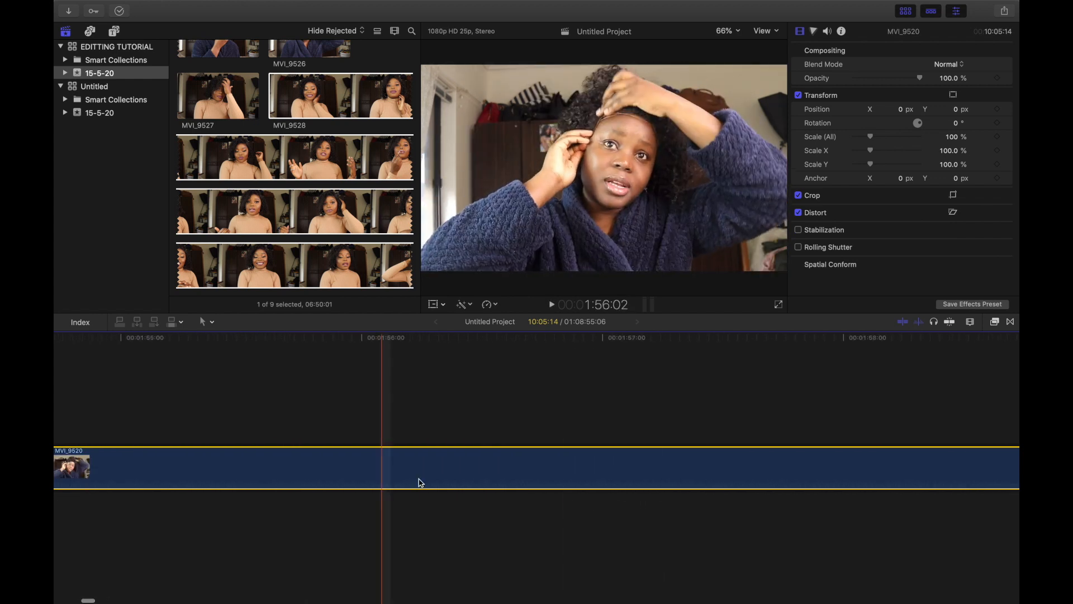
Step: Scroll further along the zoomed timeline to inspect the clip's footage for cut points
scroll(683, 472, "right", 15)
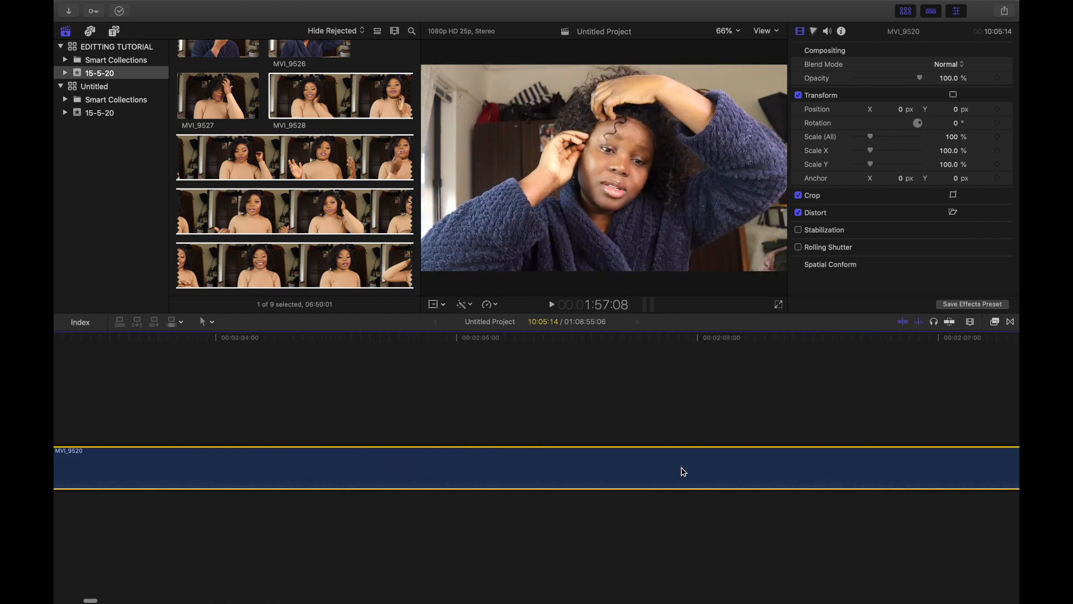
scroll(684, 472, "right", 10)
scroll(750, 438, "right", 15)
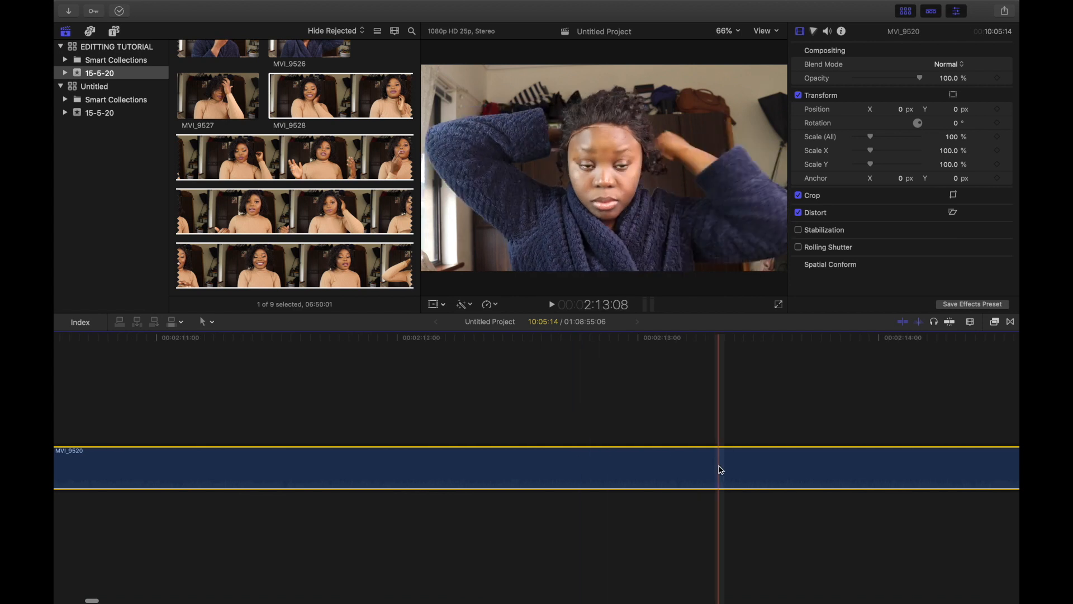
scroll(719, 468, "right", 15)
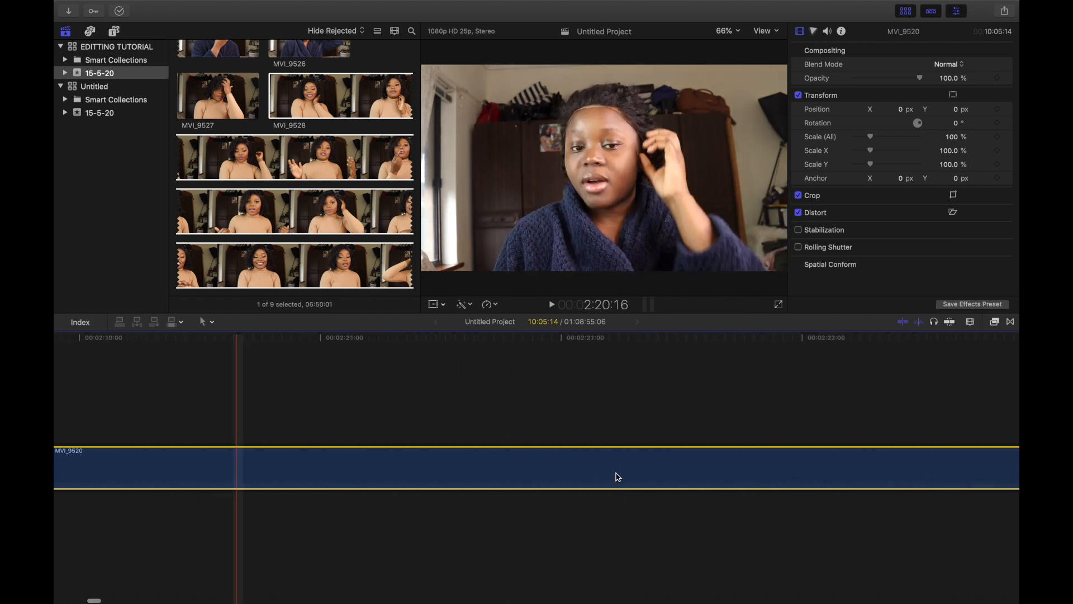
scroll(618, 476, "right", 15)
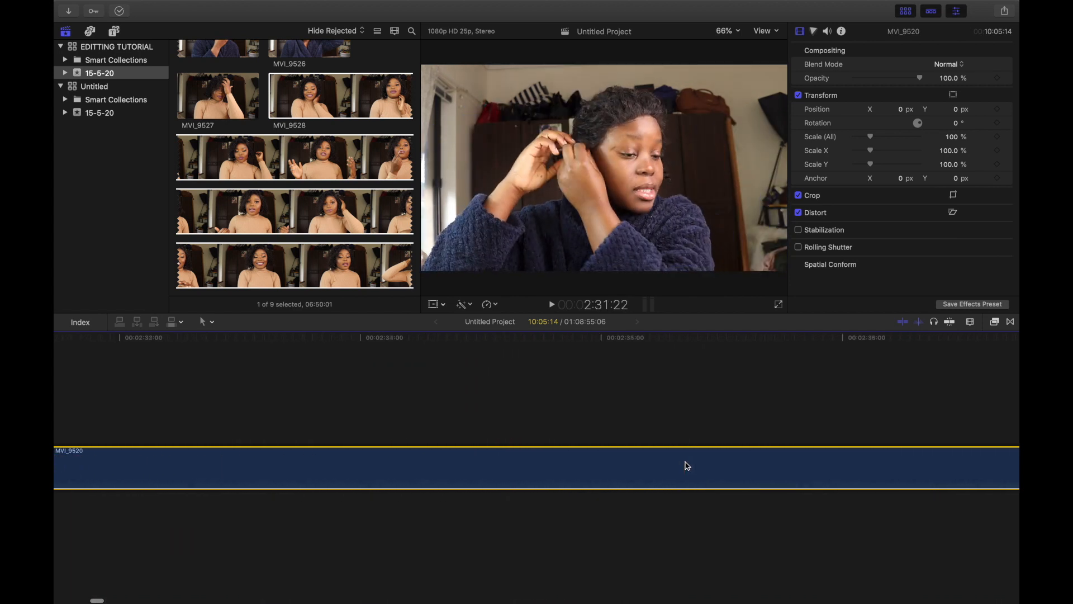
scroll(687, 466, "right", 10)
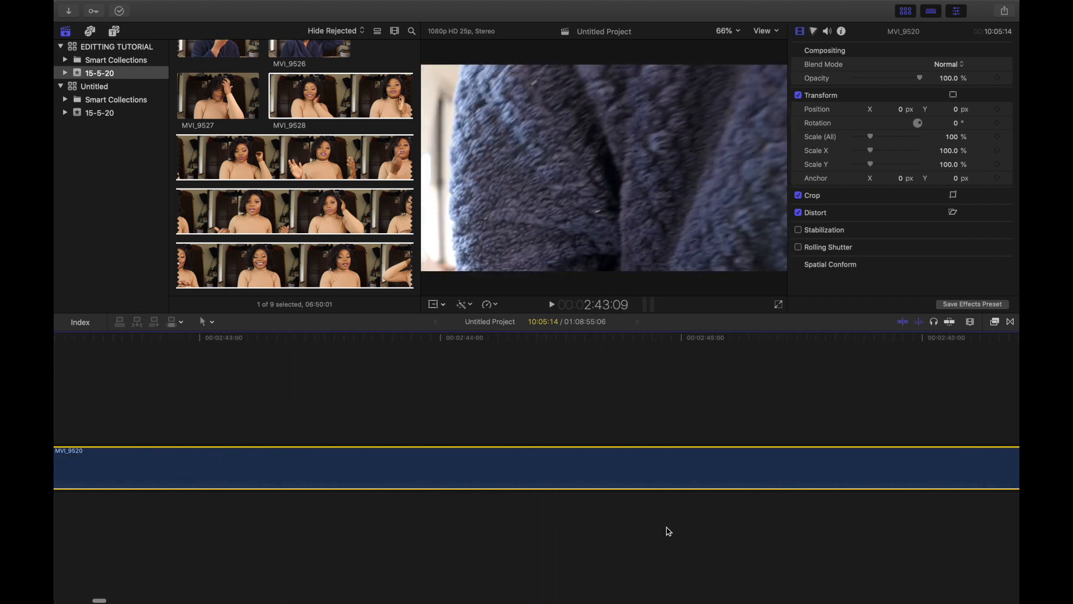
scroll(669, 531, "right", 15)
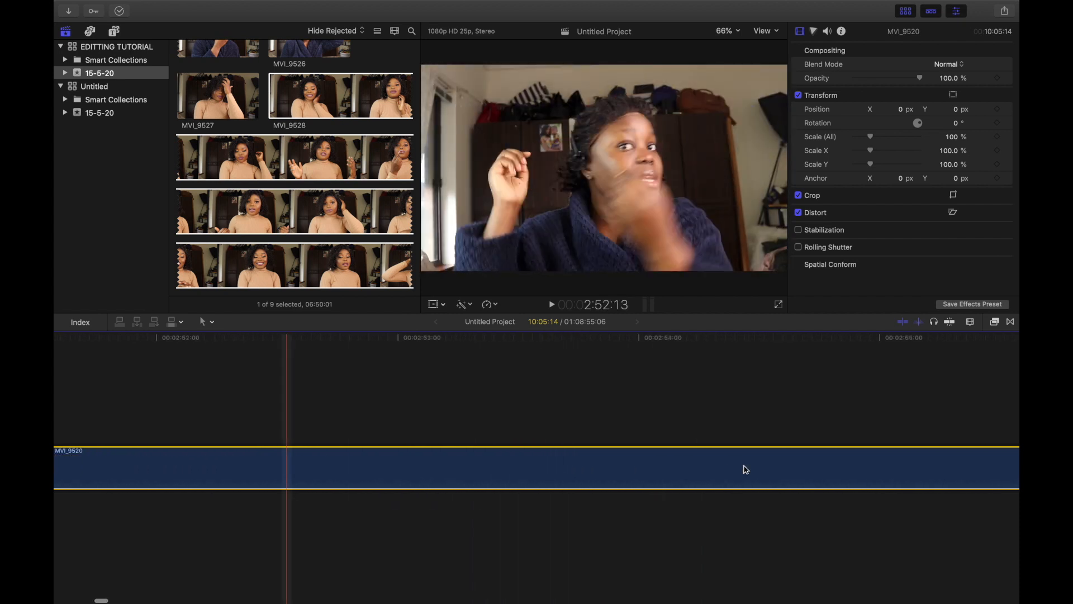
scroll(747, 470, "right", 10)
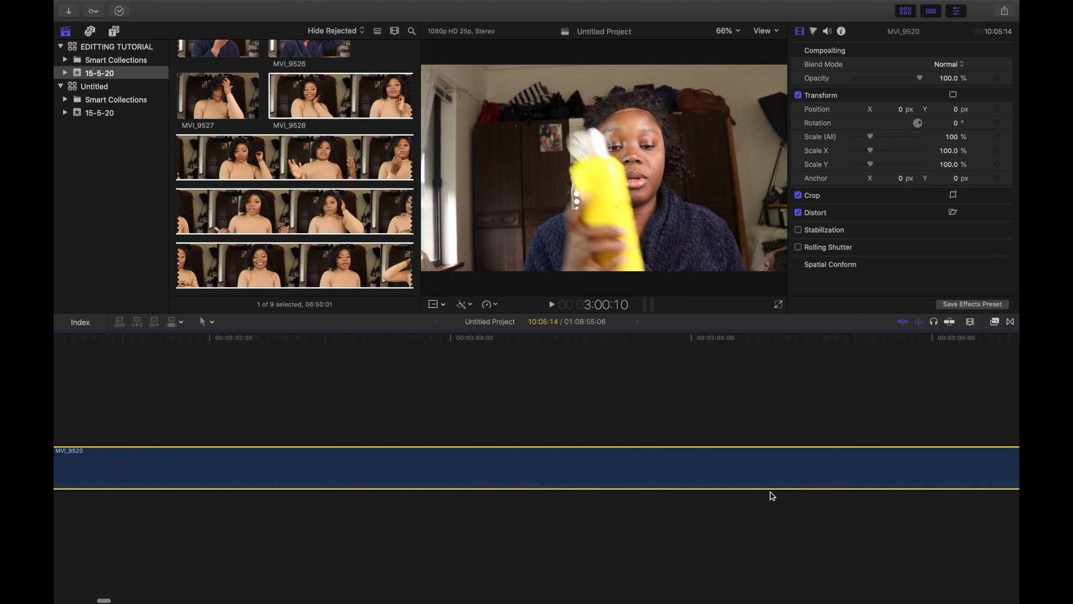
scroll(772, 496, "right", 15)
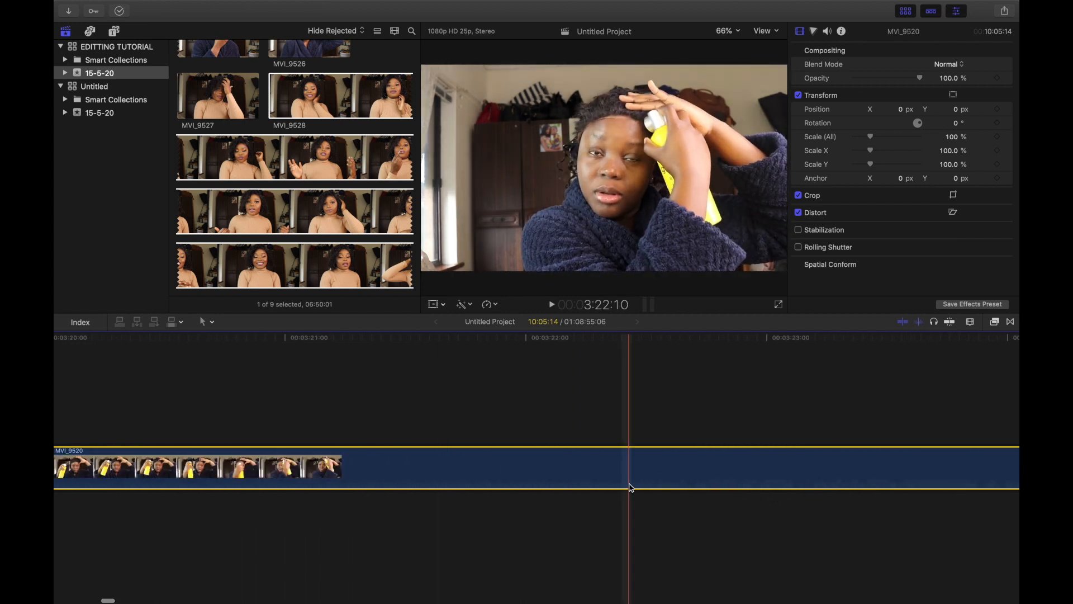
scroll(631, 487, "right", 12)
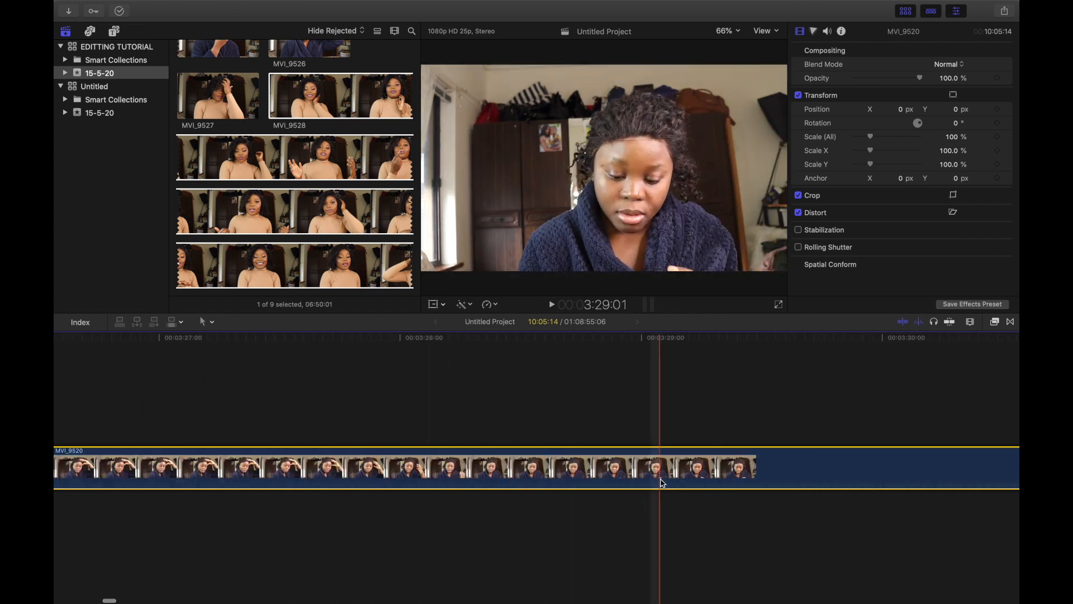
scroll(661, 483, "right", 20)
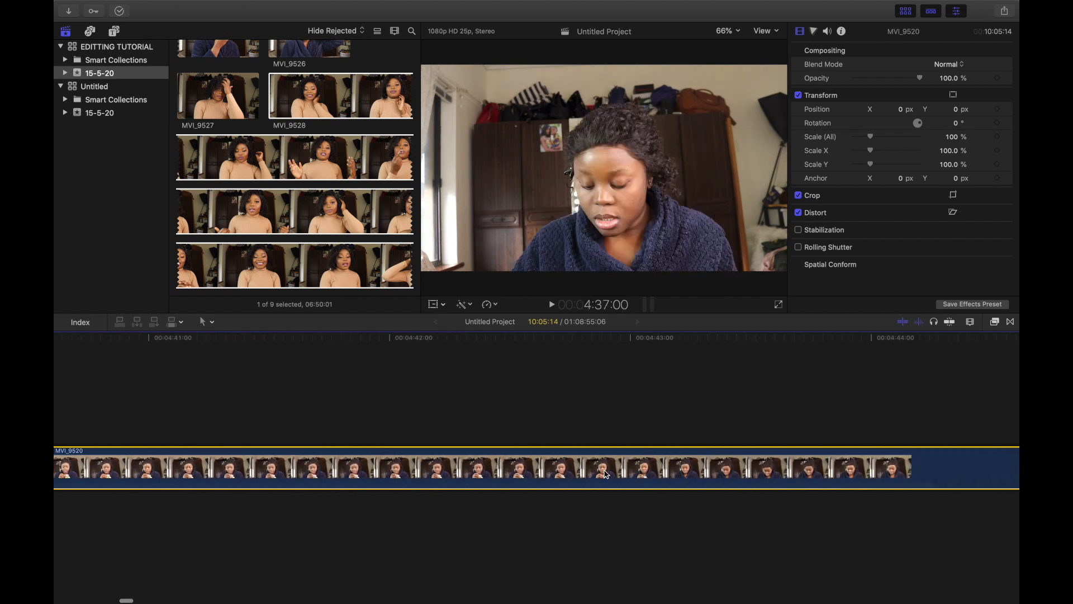
scroll(604, 474, "right", 10)
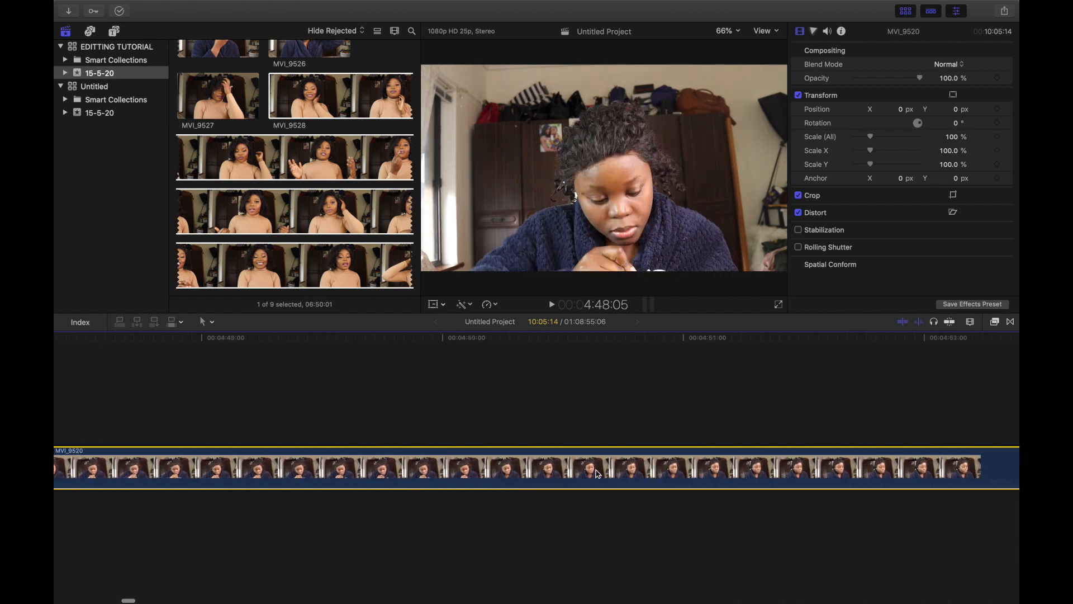
scroll(827, 511, "right", 15)
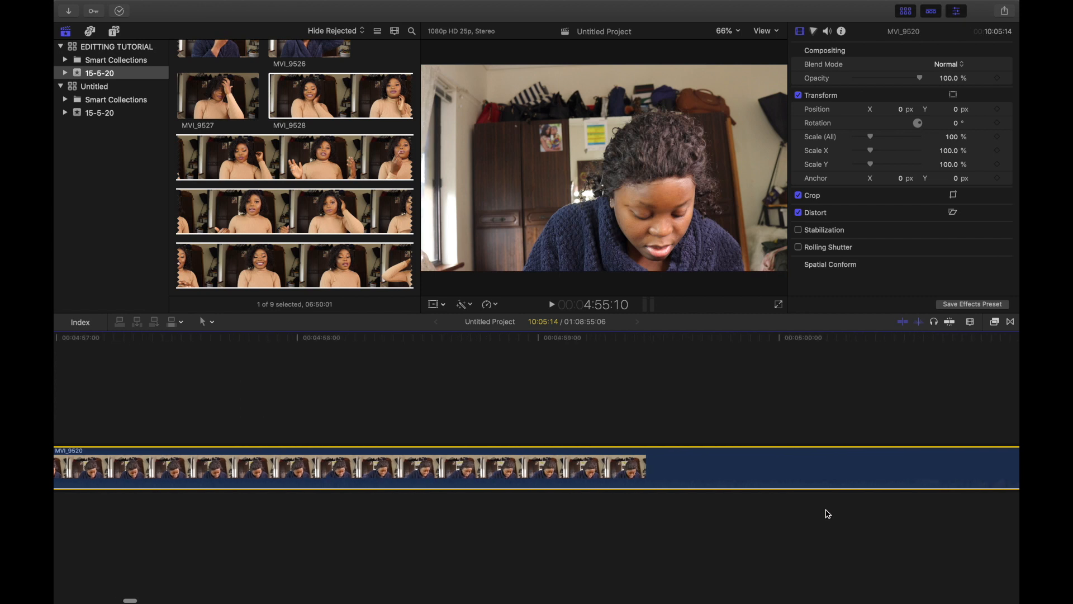
scroll(578, 468, "right", 5)
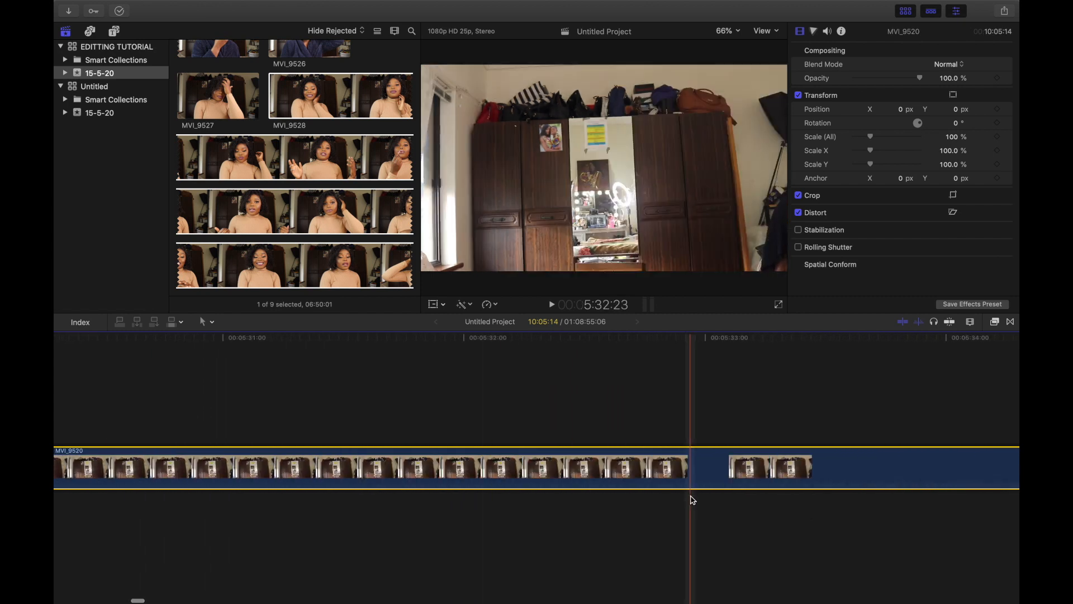
scroll(676, 493, "right", 6)
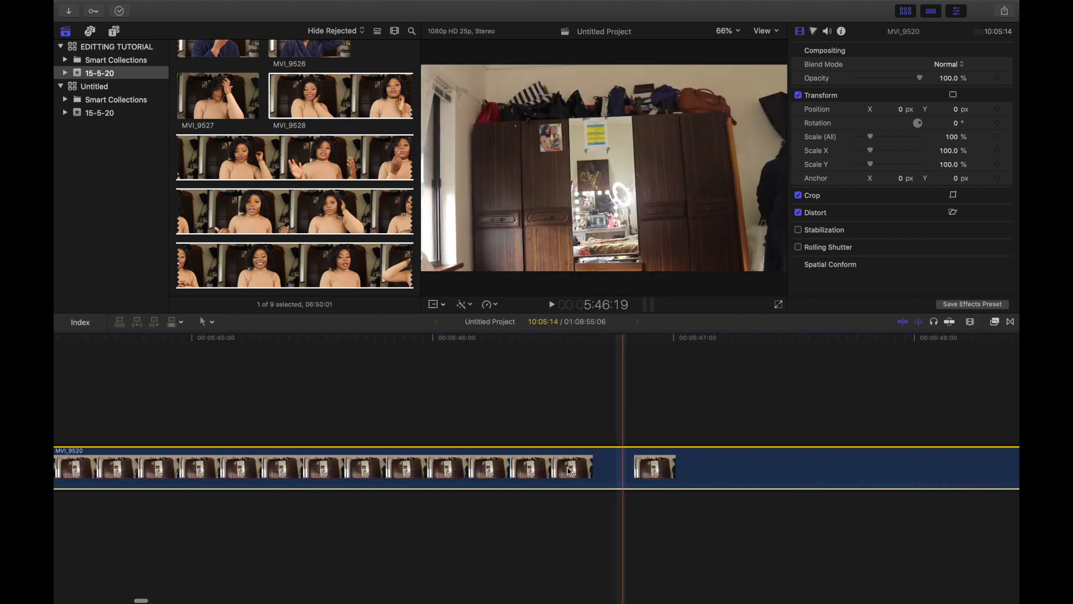
scroll(619, 458, "right", 4)
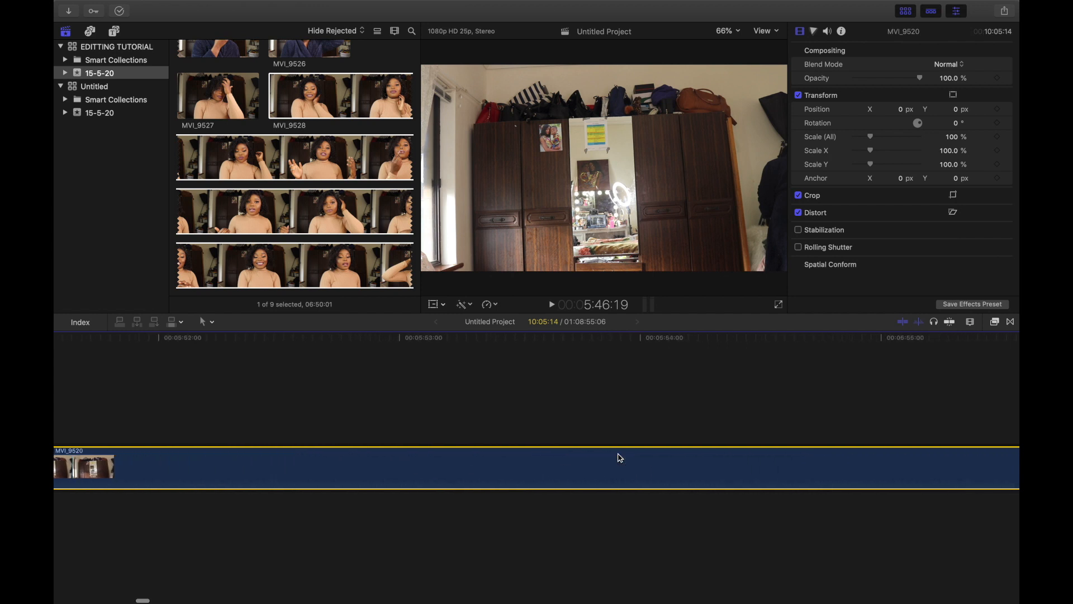
scroll(620, 458, "right", 7)
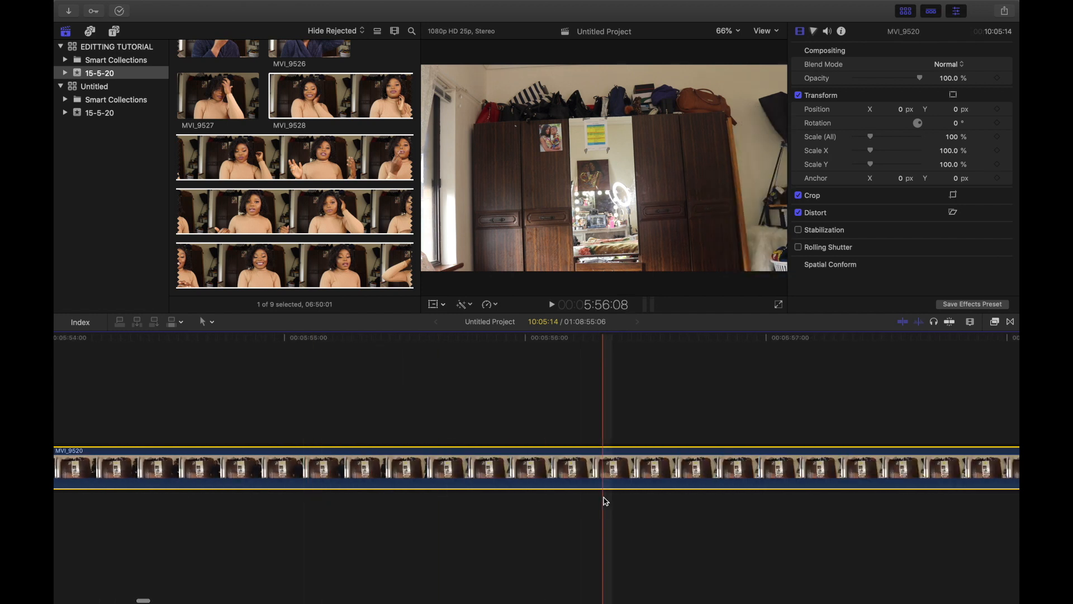
scroll(605, 501, "right", 5)
scroll(604, 498, "right", 9)
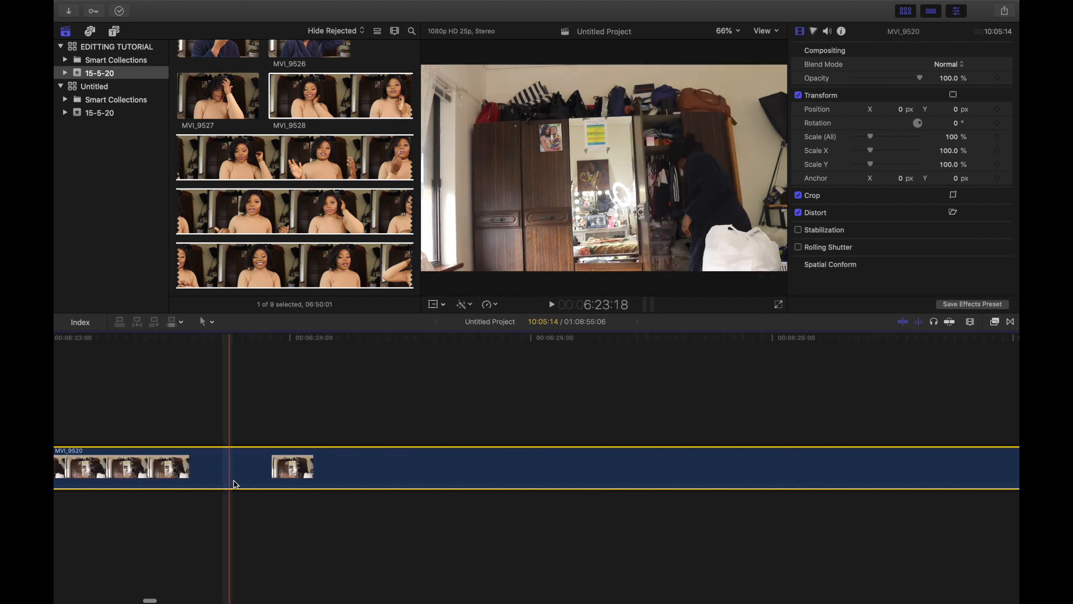
scroll(636, 484, "right", 4)
scroll(638, 483, "right", 20)
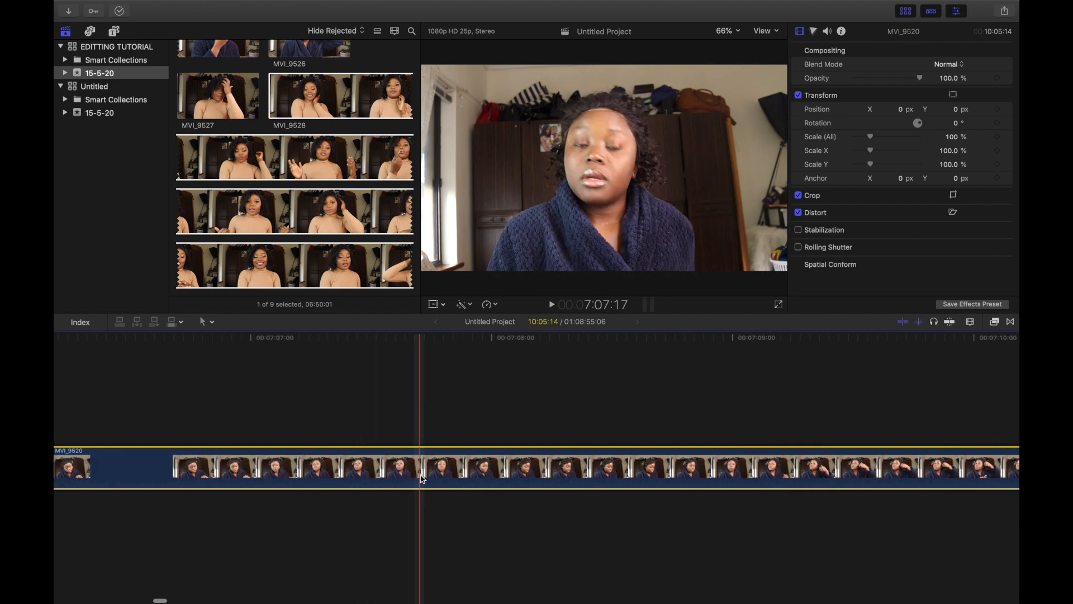
Step: Split clip MVI_9520 at about 00:07:11:20 on the timeline and select the segment after the cut
scroll(336, 464, "left", 4)
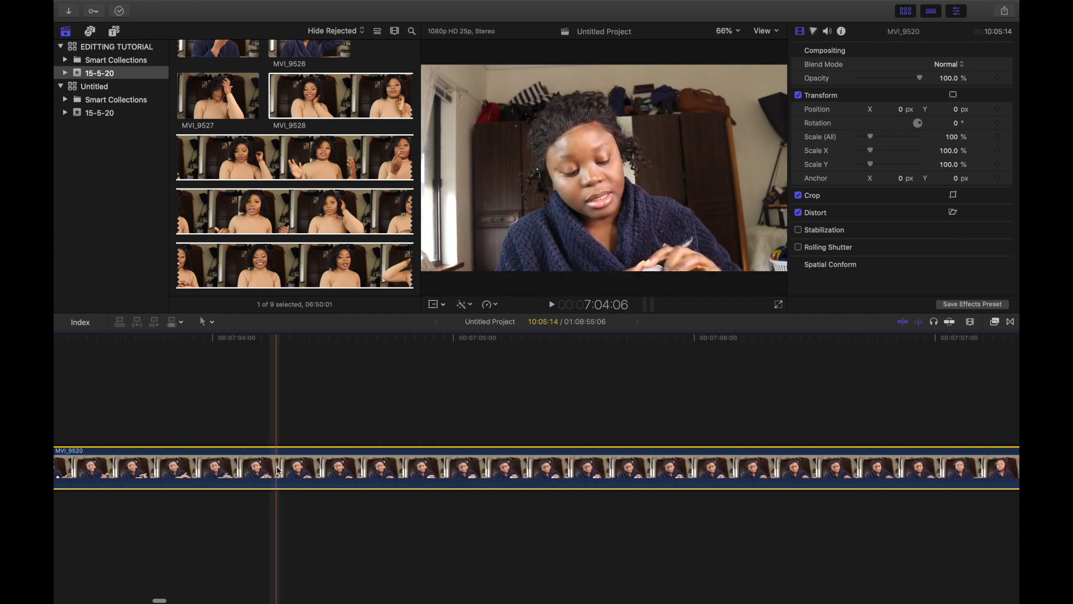
scroll(587, 481, "right", 8)
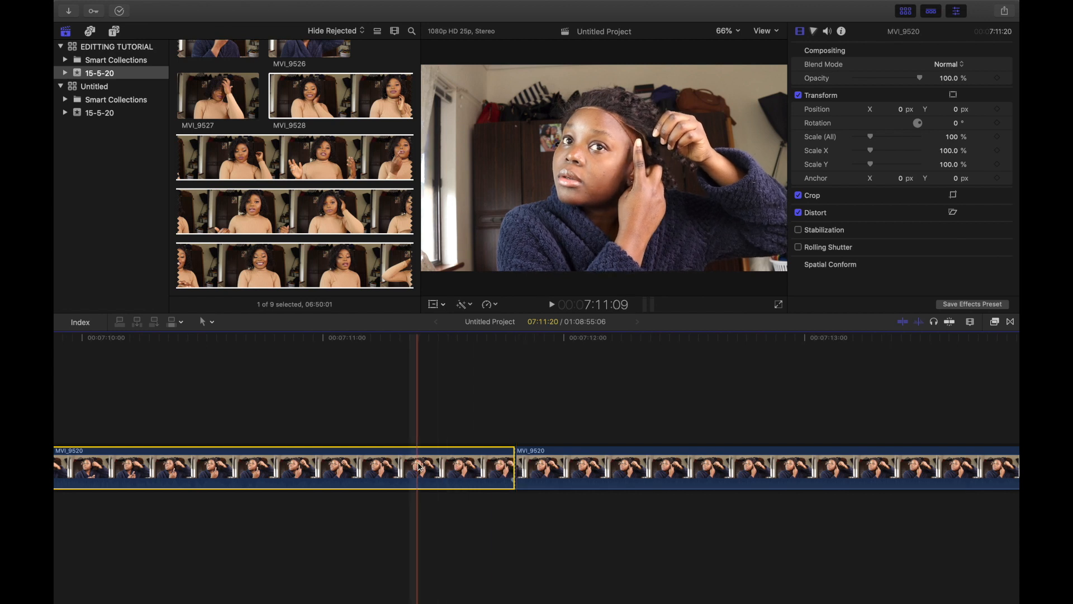
left_click(586, 466)
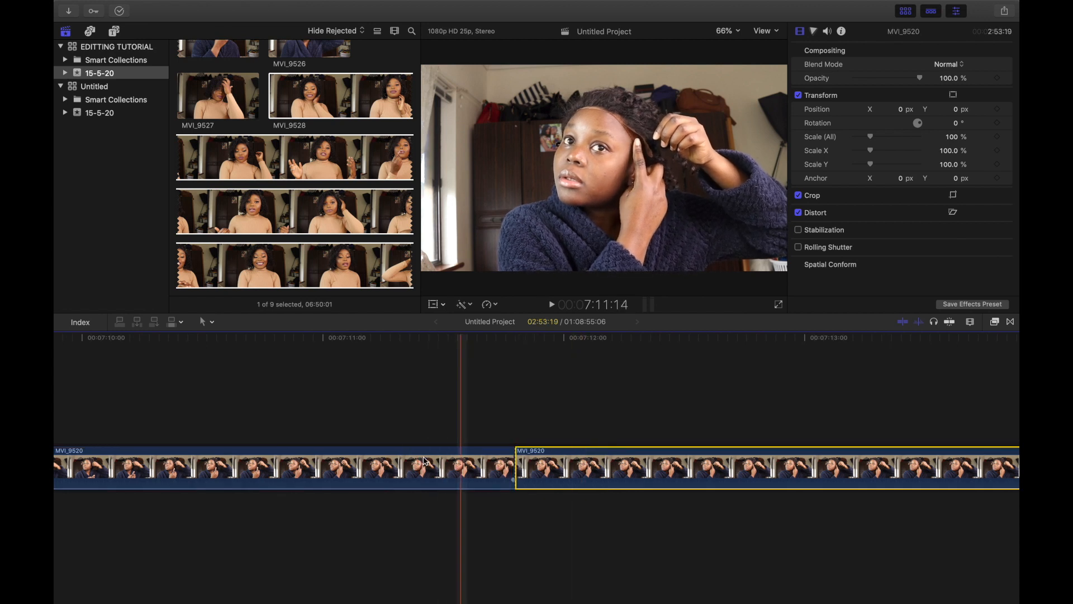
Step: Delete the segment of MVI_9520 that lies before the cut at 00:07:11:20
left_click(427, 475)
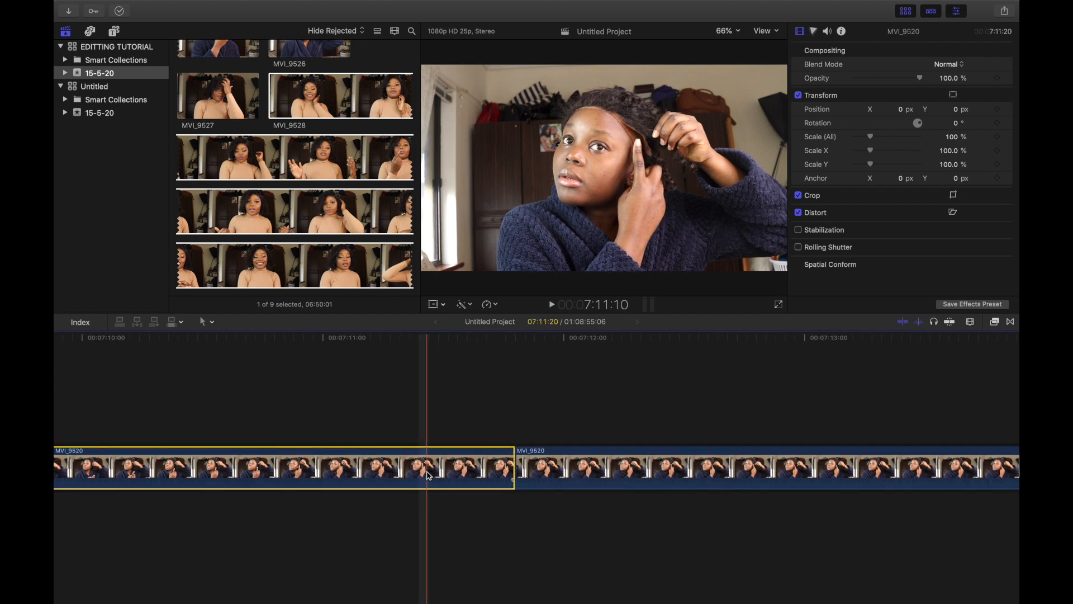
key("Delete")
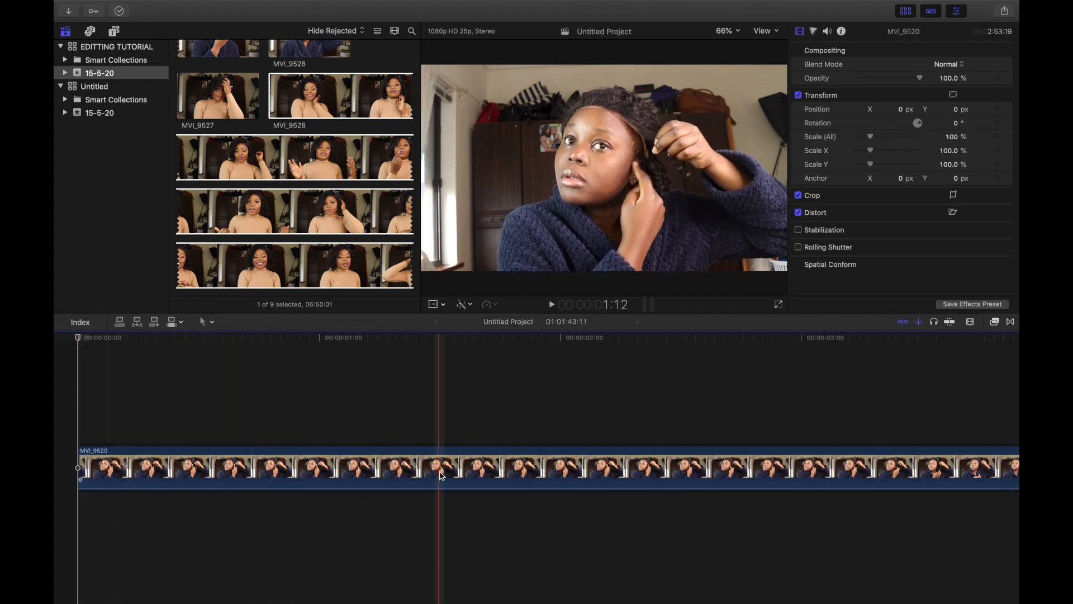
Step: Split the remaining MVI_9520 clip at about 00:00:03:03 on the timeline
left_click(218, 473)
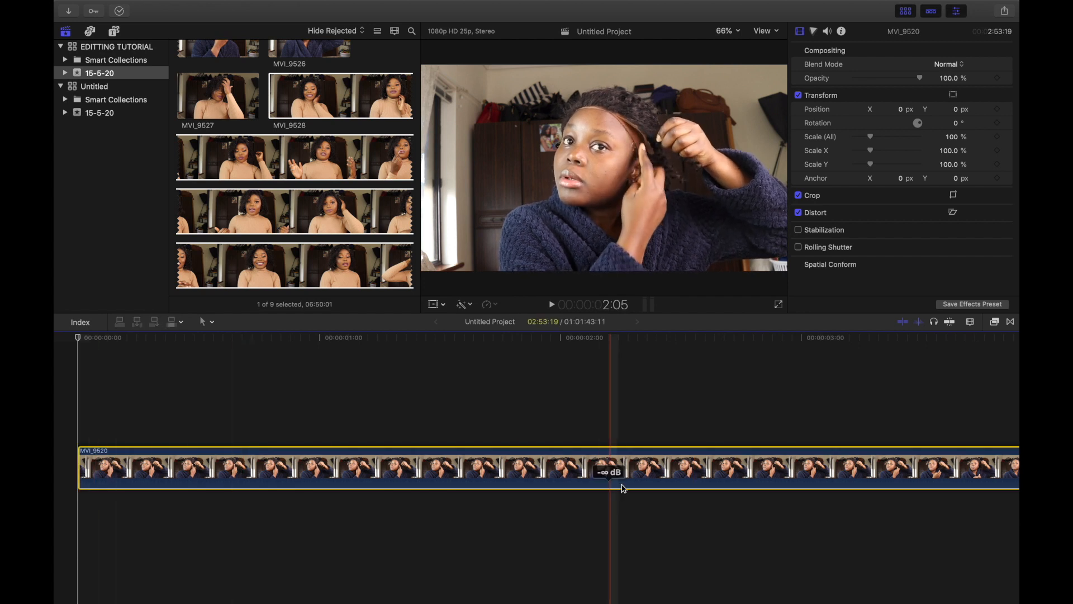
scroll(620, 489, "right", 10)
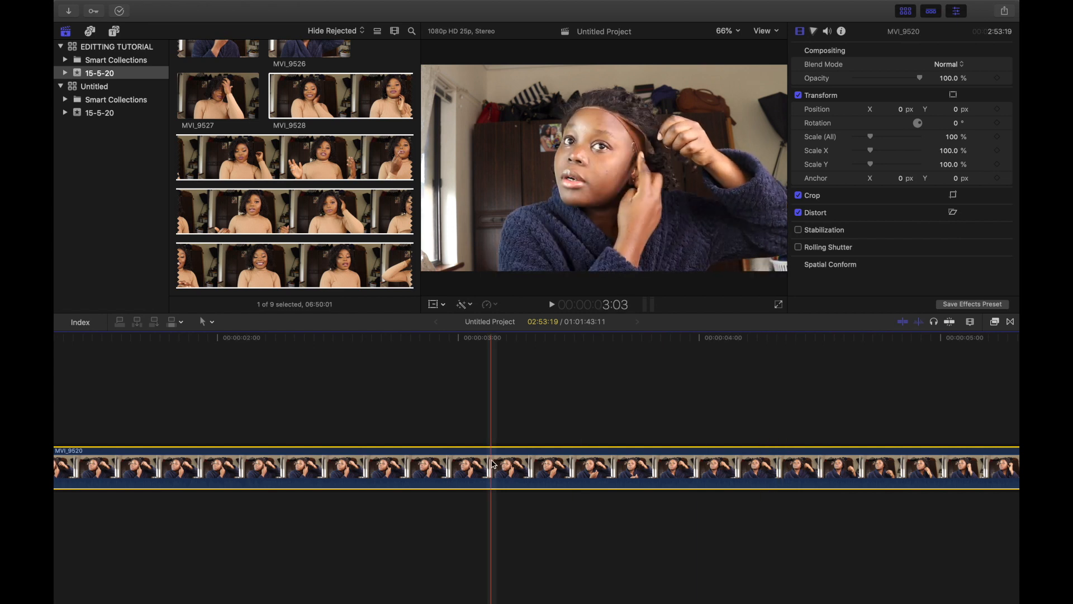
key("super+b")
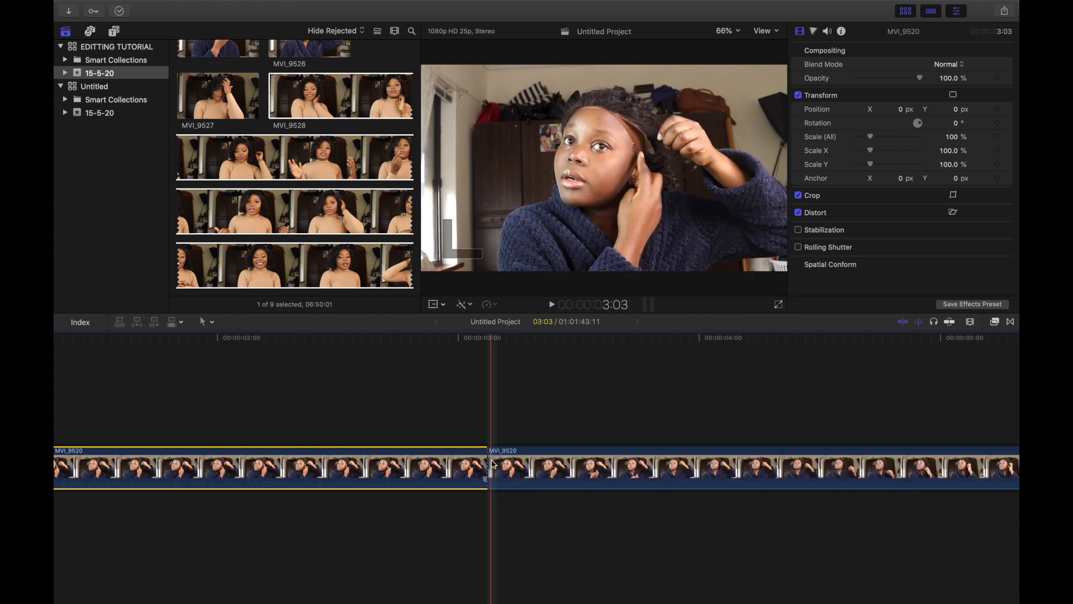
Step: Speed up the opening segment before that cut to Fast 4x
scroll(491, 468, "left", 5)
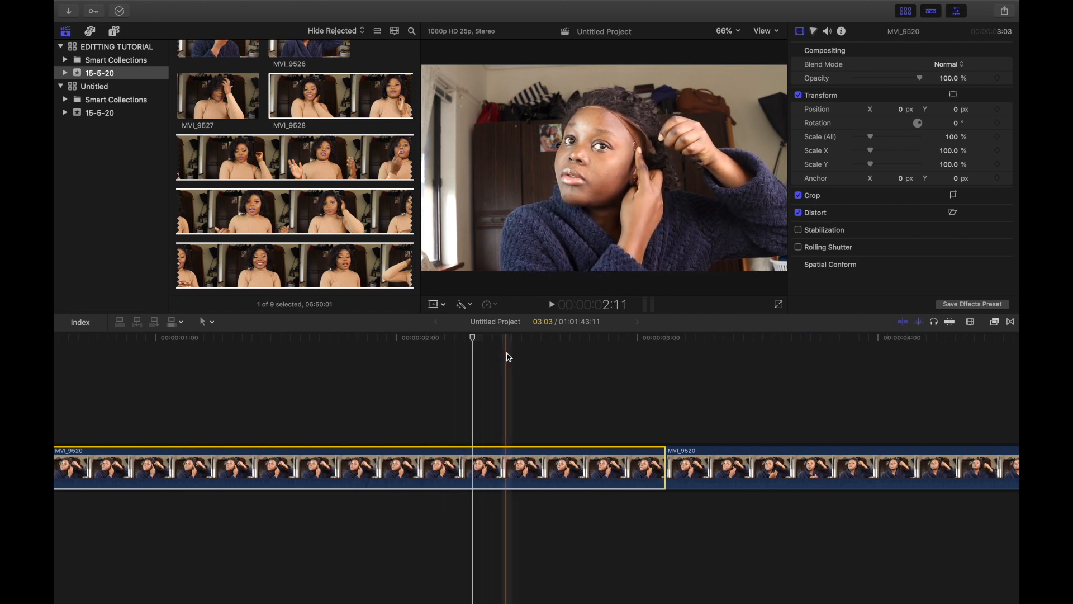
left_click(497, 306)
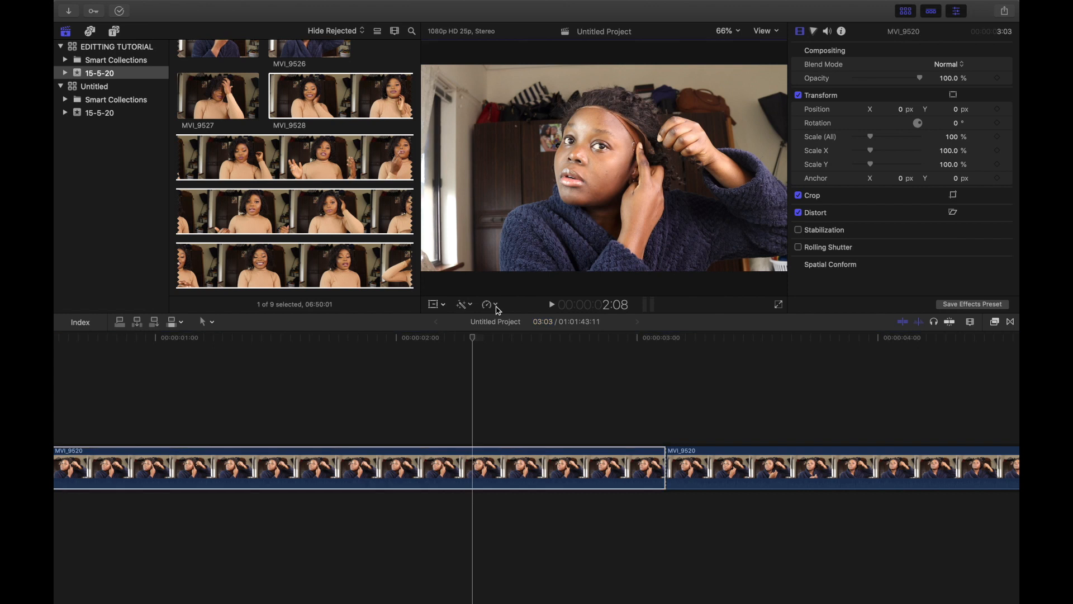
left_click(495, 305)
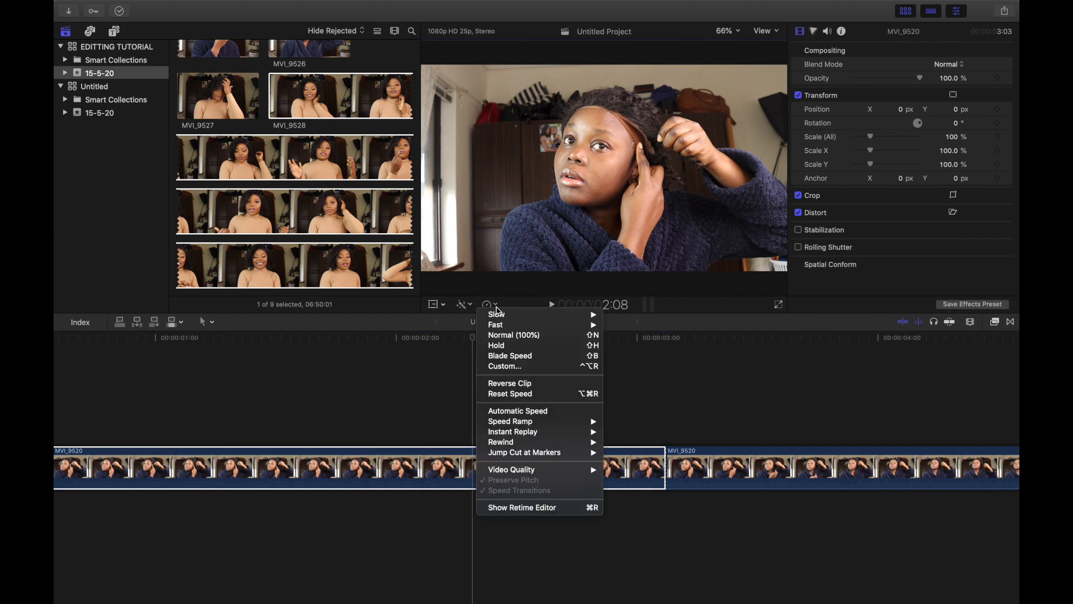
mouse_move(507, 328)
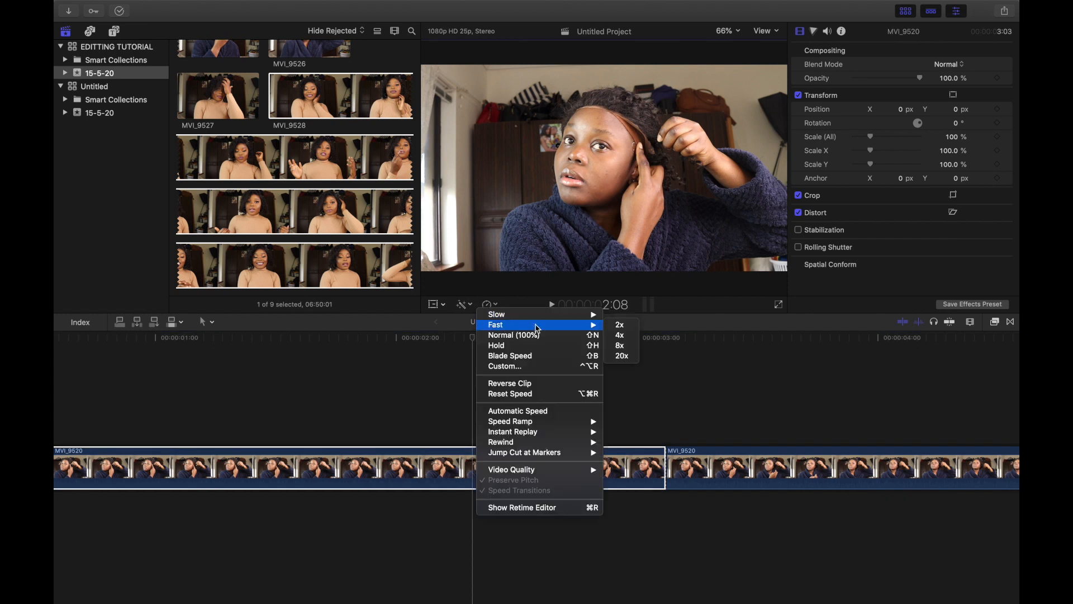
left_click(623, 336)
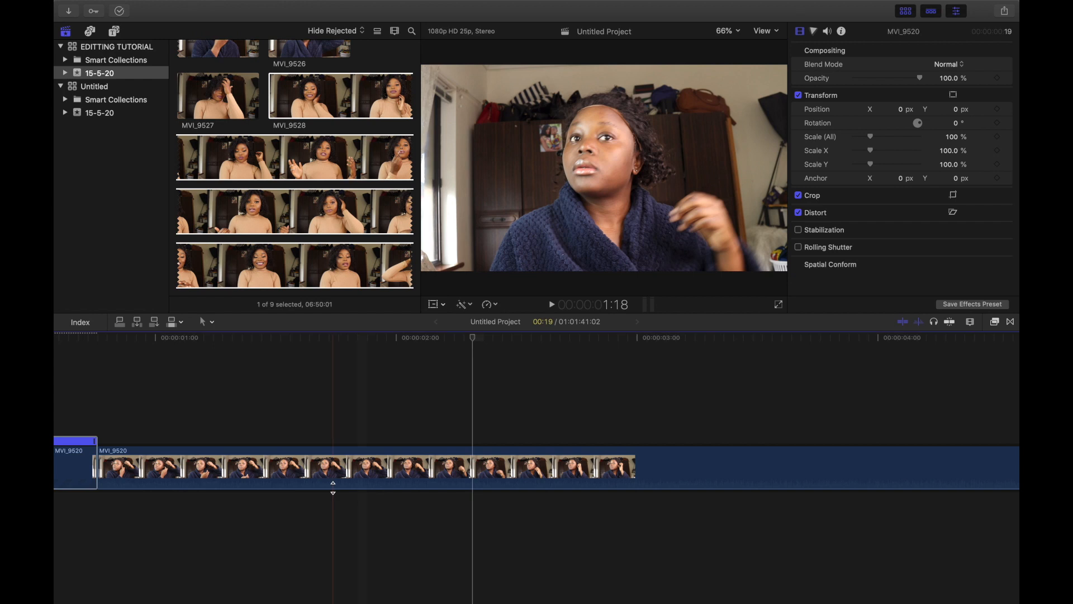
Step: Play the project's start and scroll along the zoomed timeline to review the footage for the next cut point
scroll(333, 487, "left", 5)
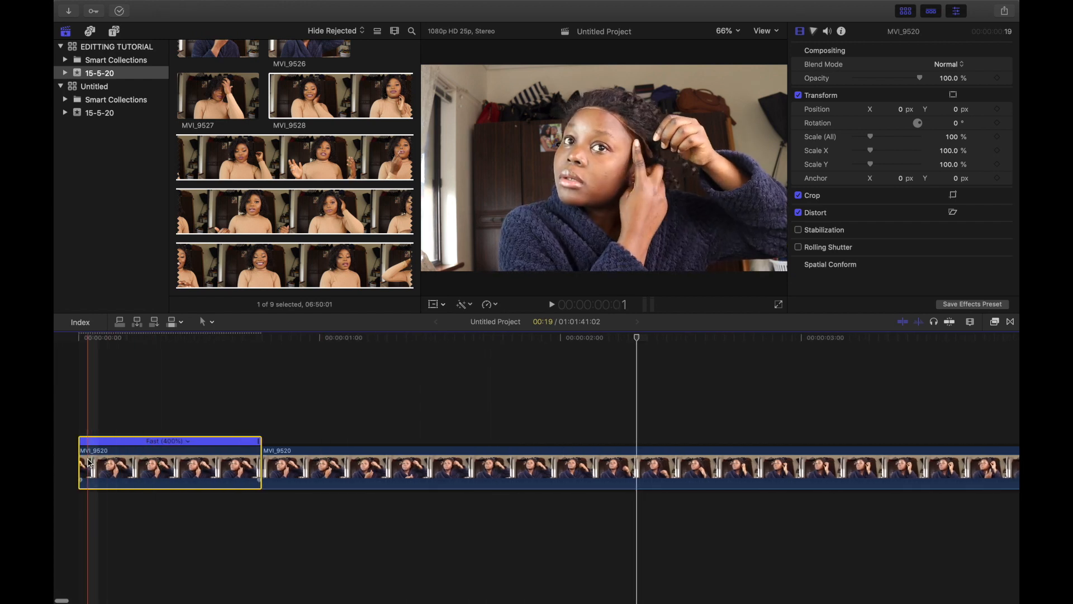
key("space")
key("space")
scroll(89, 463, "right", 15)
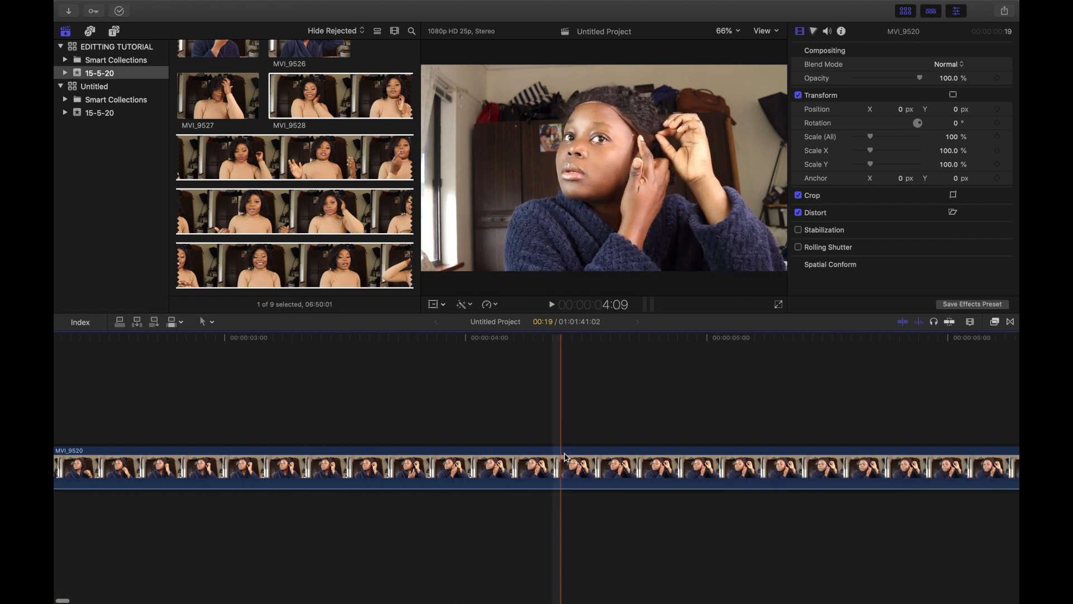
scroll(565, 457, "right", 10)
scroll(565, 457, "right", 20)
left_click(467, 480)
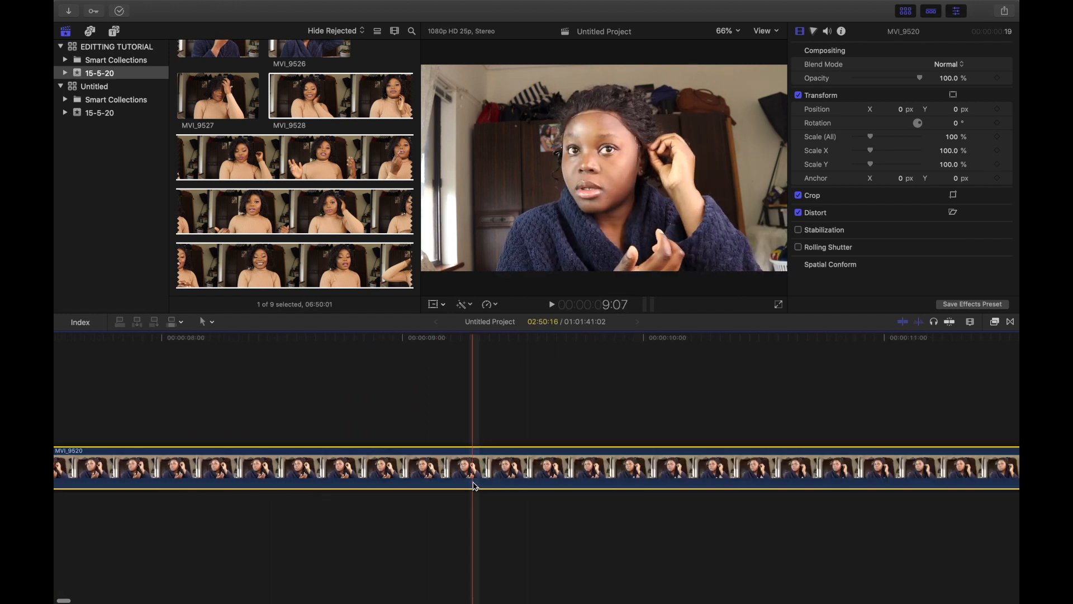
scroll(474, 481, "right", 15)
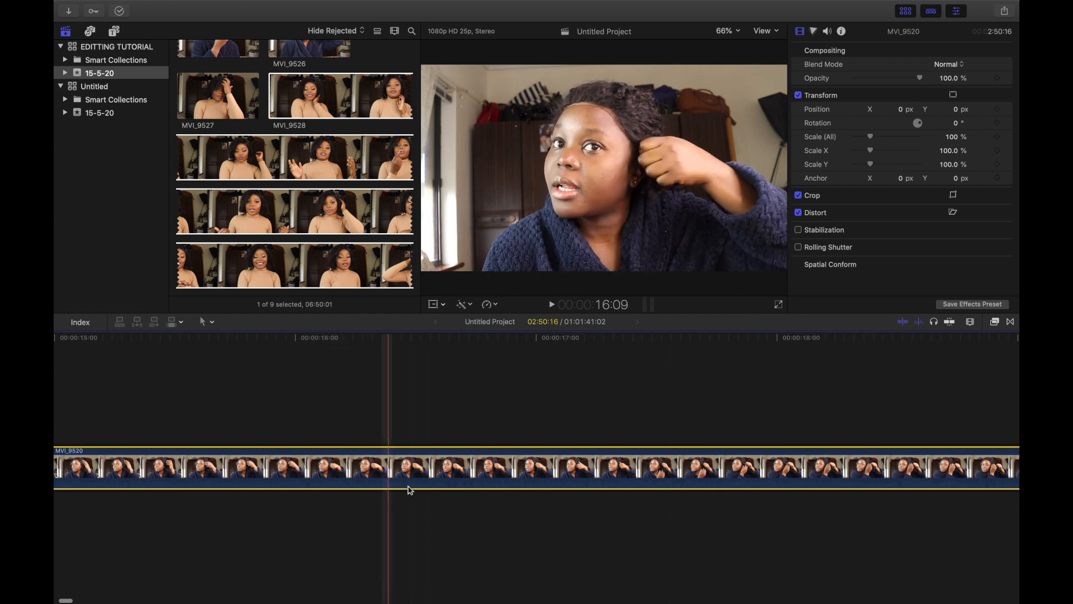
scroll(585, 524, "right", 2)
scroll(583, 523, "right", 12)
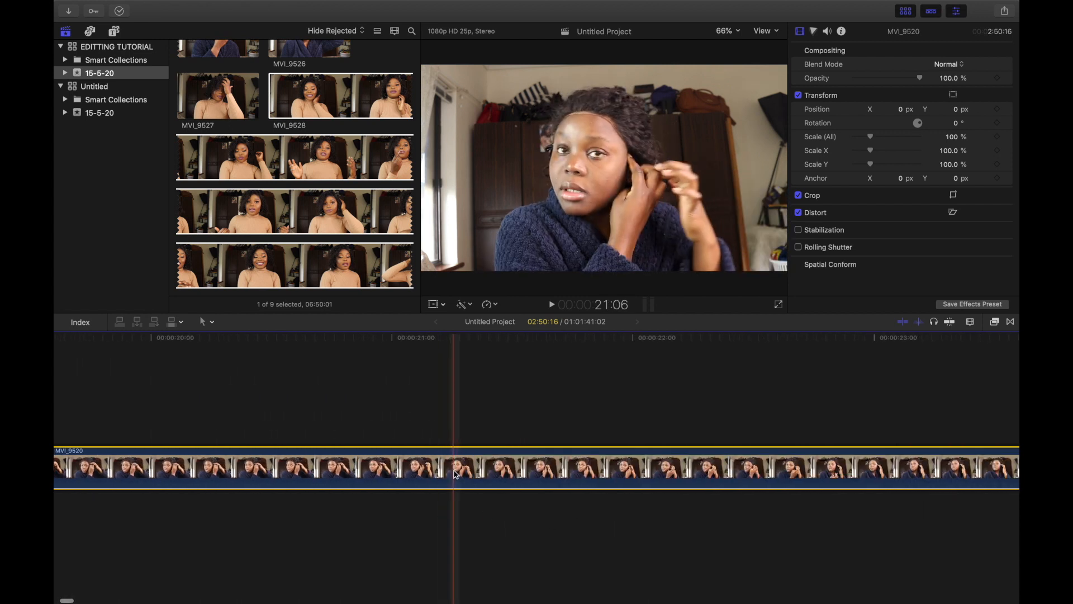
scroll(436, 474, "right", 15)
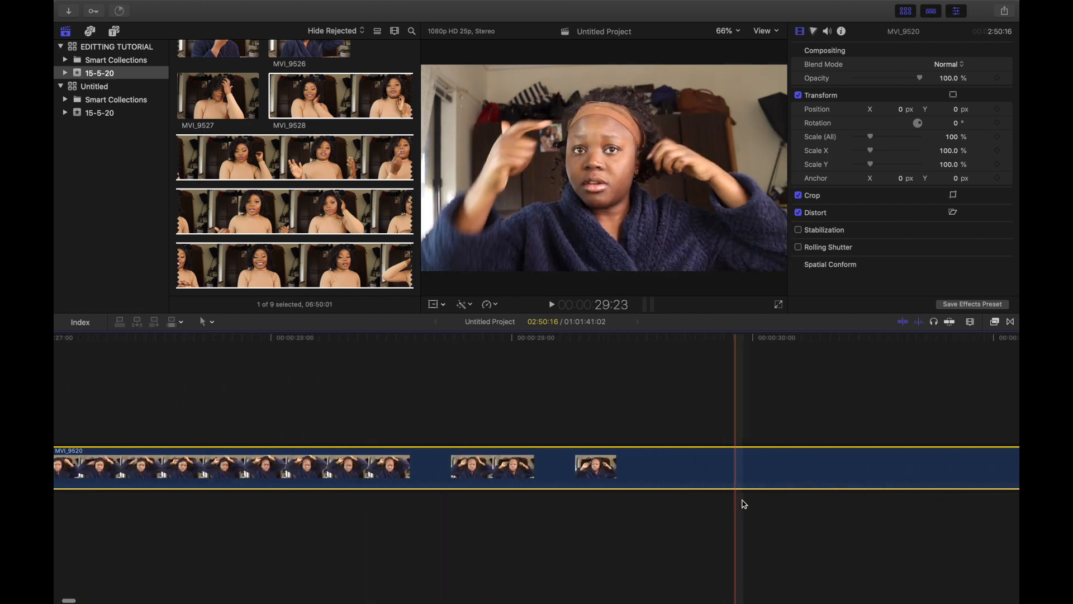
scroll(749, 504, "right", 2)
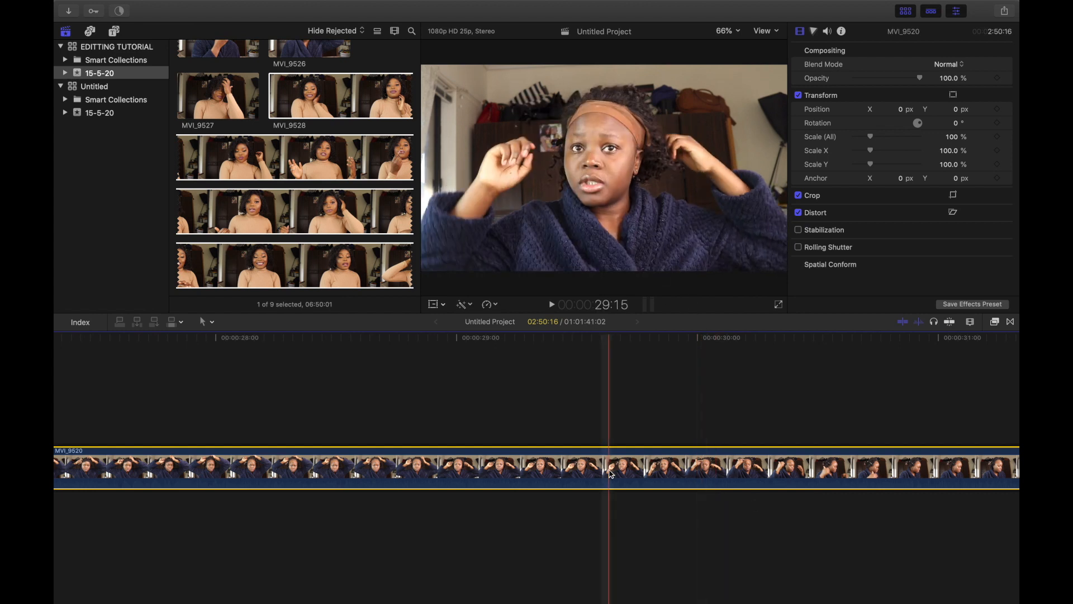
key("space")
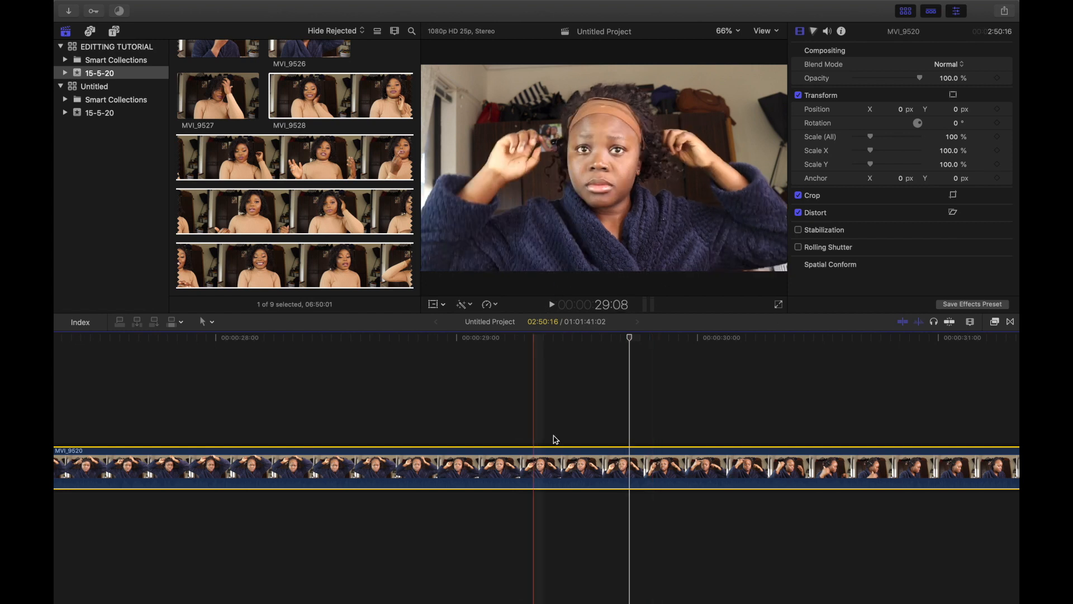
scroll(692, 511, "right", 5)
scroll(619, 470, "right", 20)
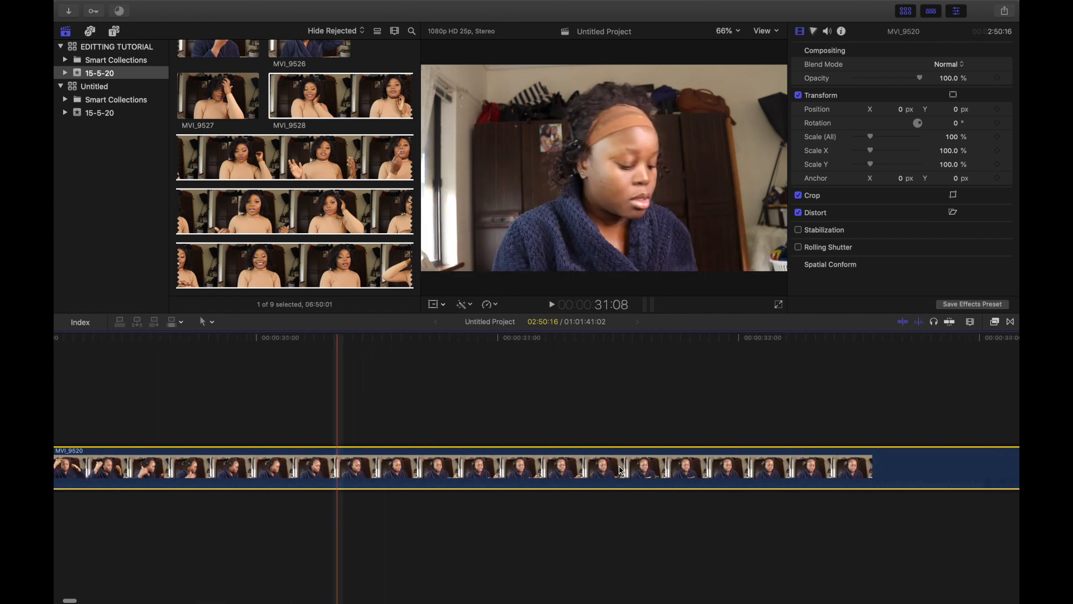
scroll(616, 470, "right", 12)
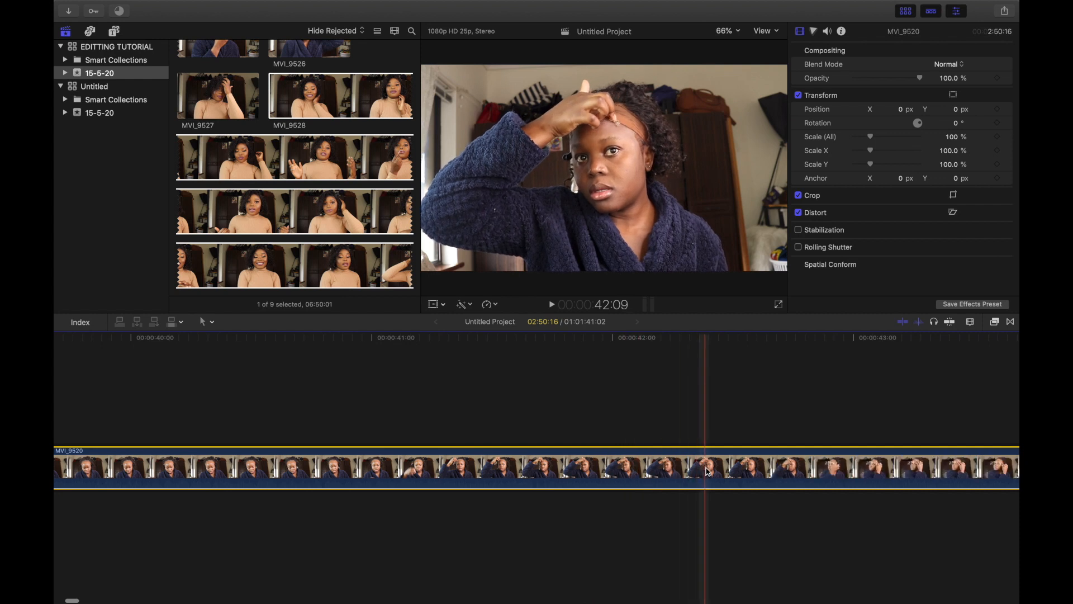
Step: Split the clip at about 00:00:42:09 and delete everything on the timeline before that cut
key("super+b")
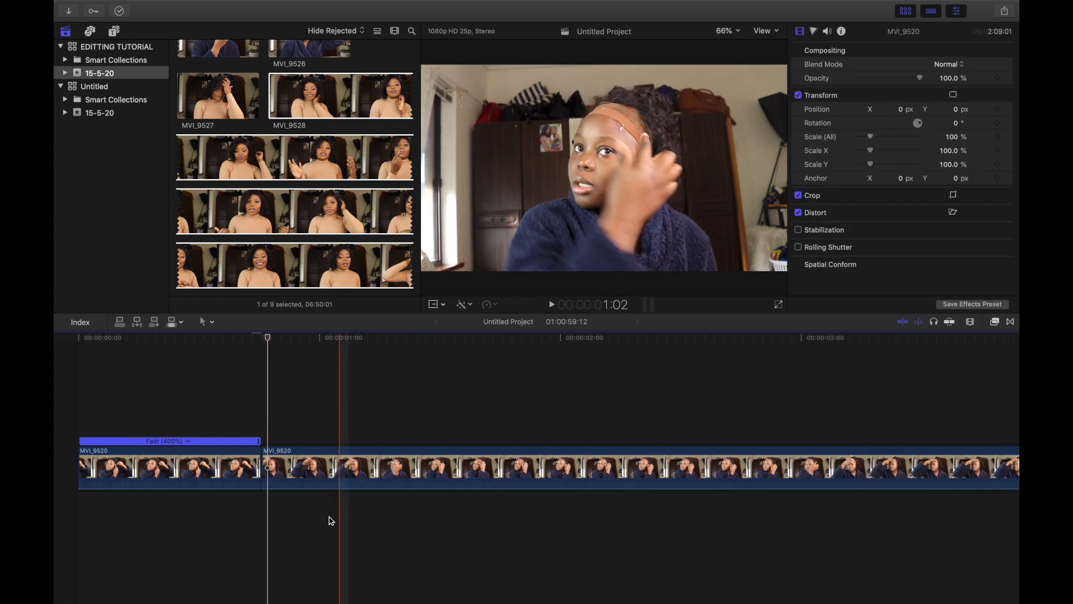
left_click(206, 475)
key("Delete")
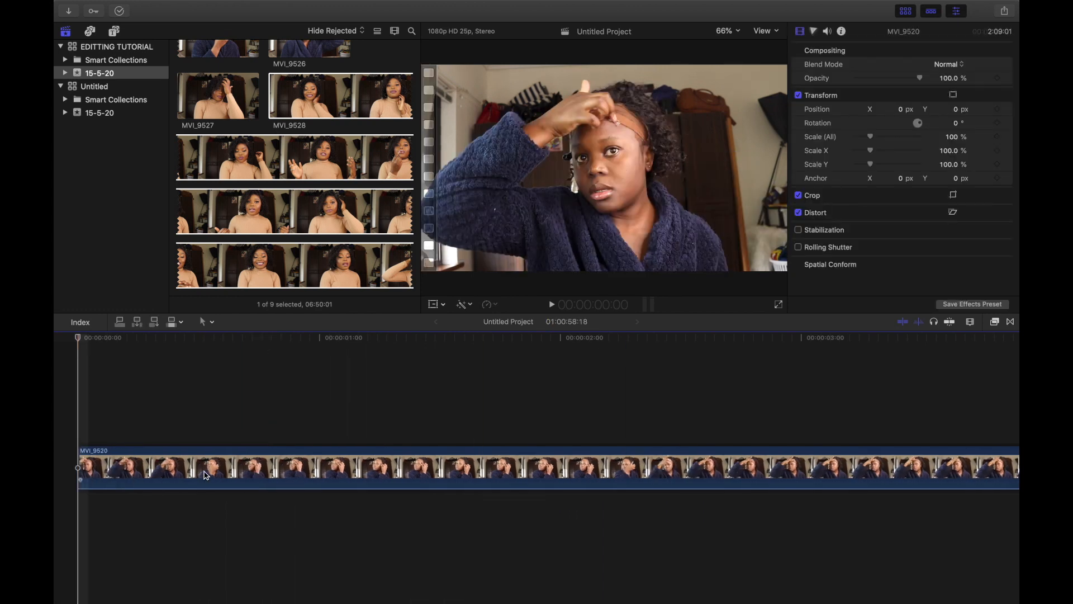
Step: Cut the clip with the Blade tool at about 00:00:05:02 on the timeline
left_click(206, 476)
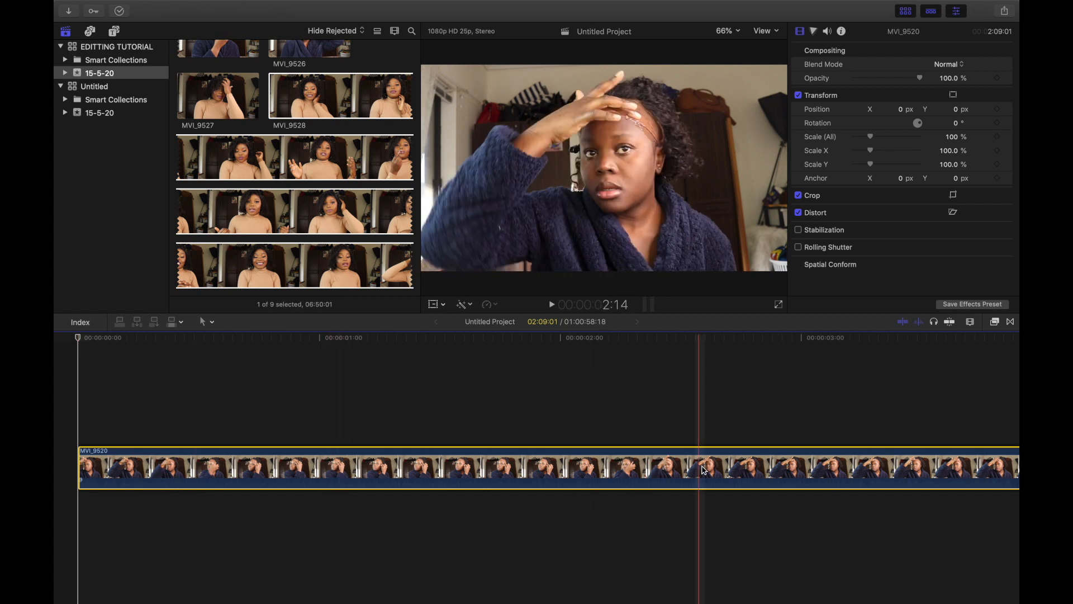
scroll(693, 472, "right", 10)
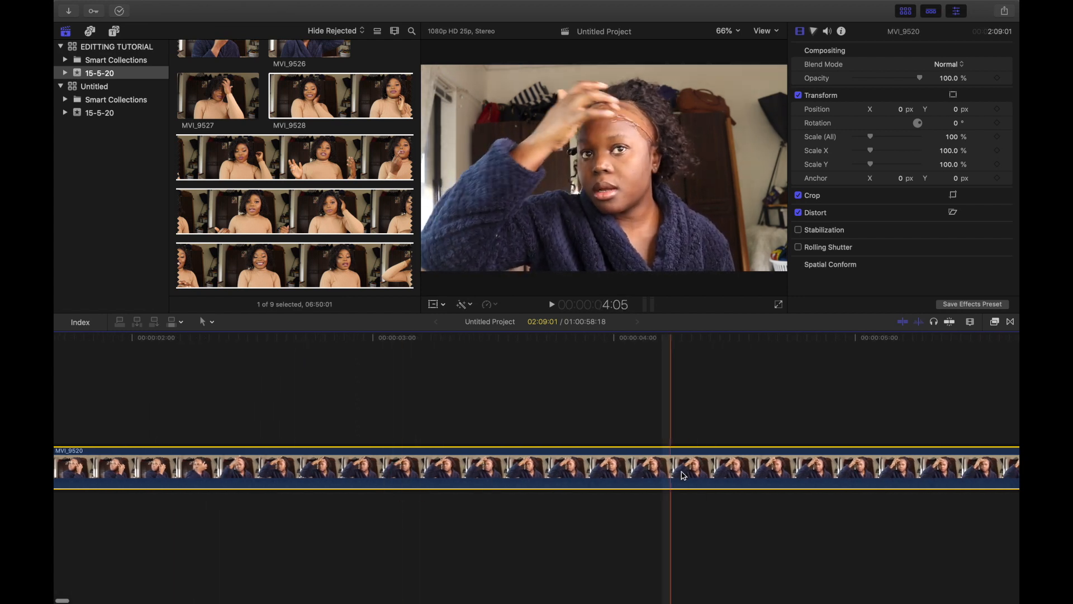
scroll(771, 475, "right", 10)
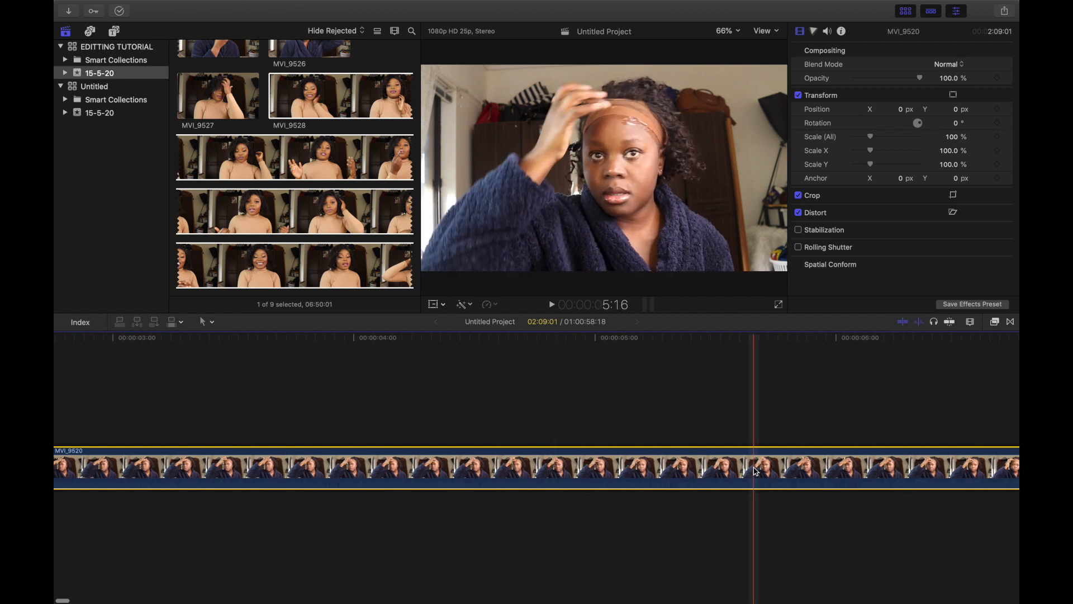
key("b")
left_click(615, 478)
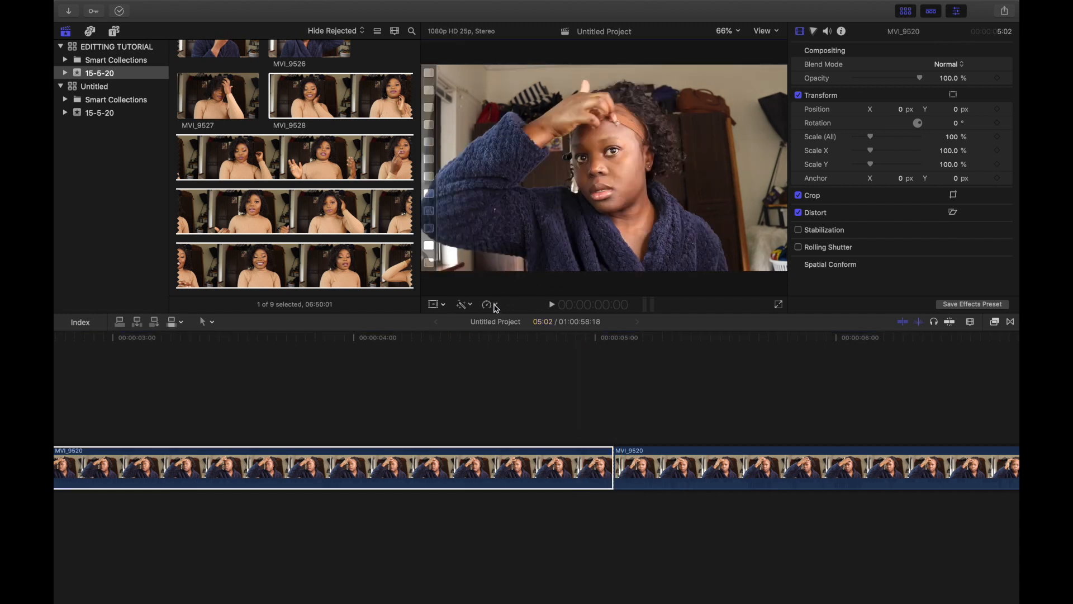
Step: Speed up the opening segment before the blade cut to Fast 4x
left_click(494, 307)
mouse_move(501, 329)
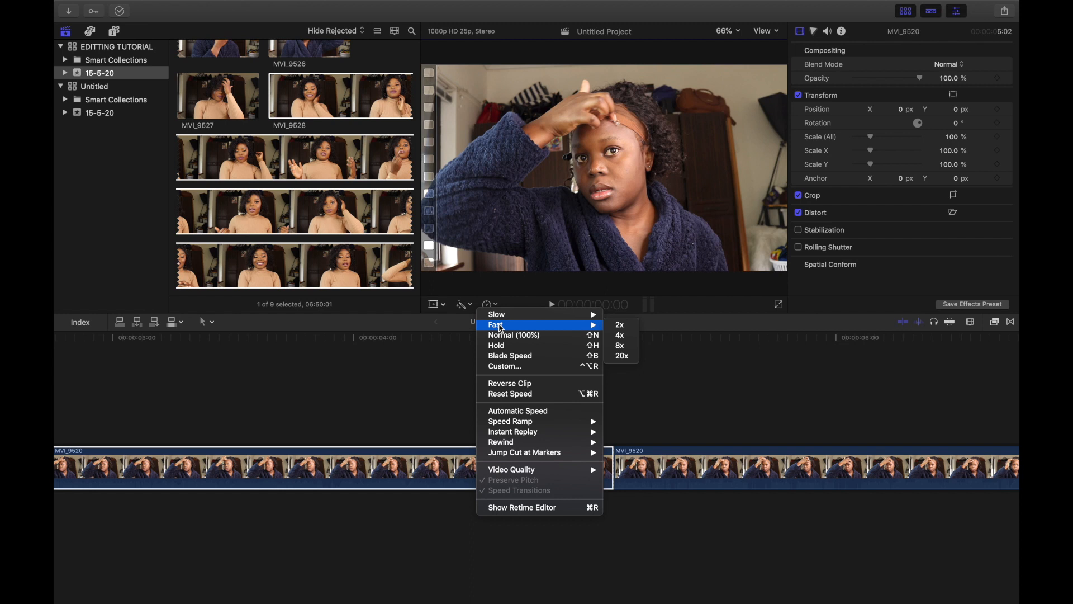
left_click(620, 336)
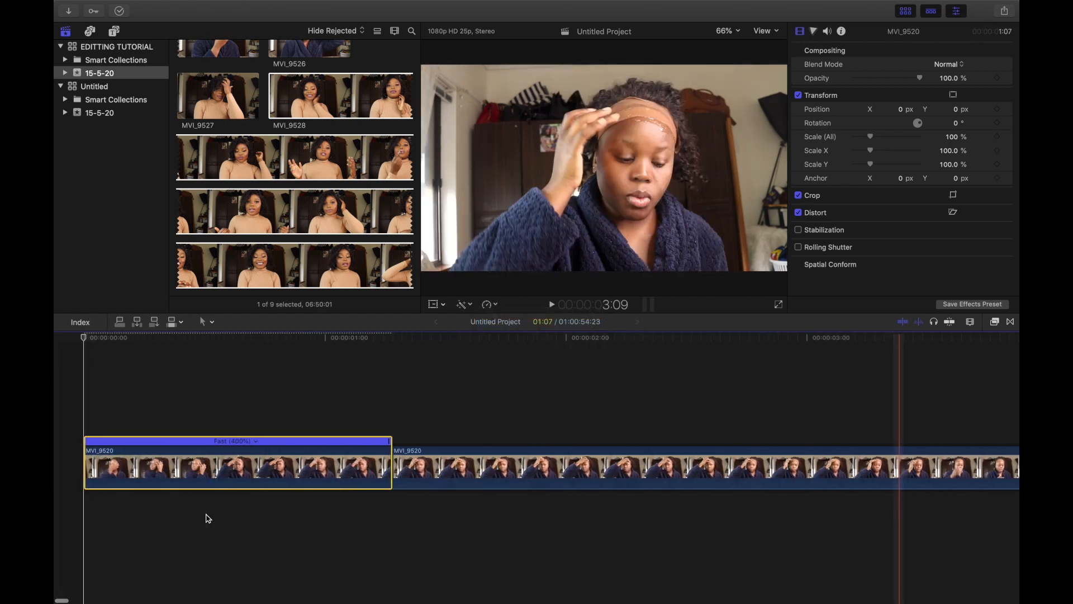
Step: Cut the clip at about 00:00:06:06 and remove the footage between the sped-up opening and that cut
key("space")
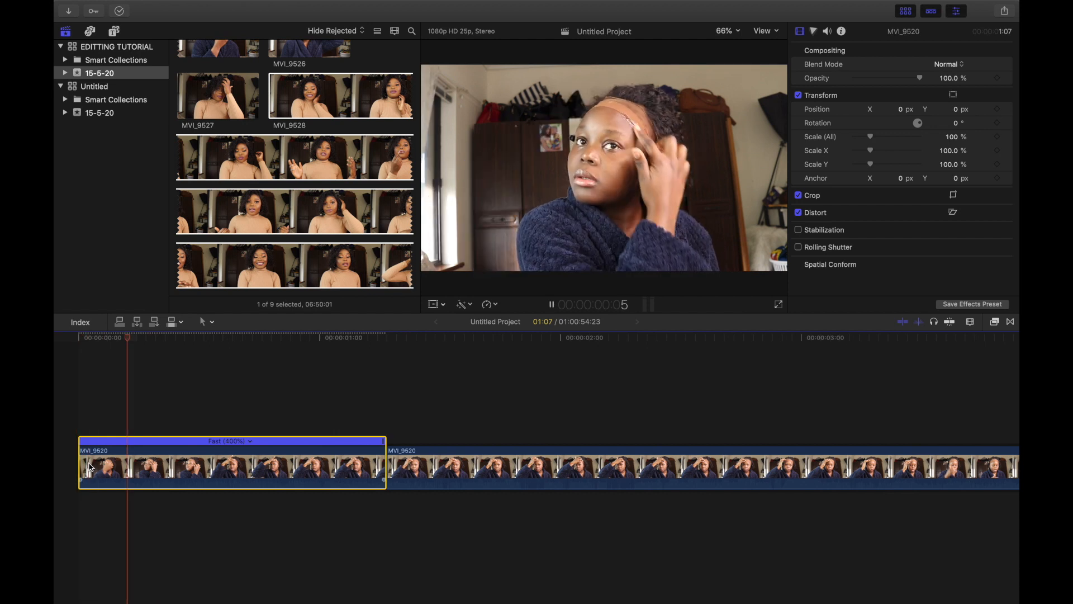
key("space")
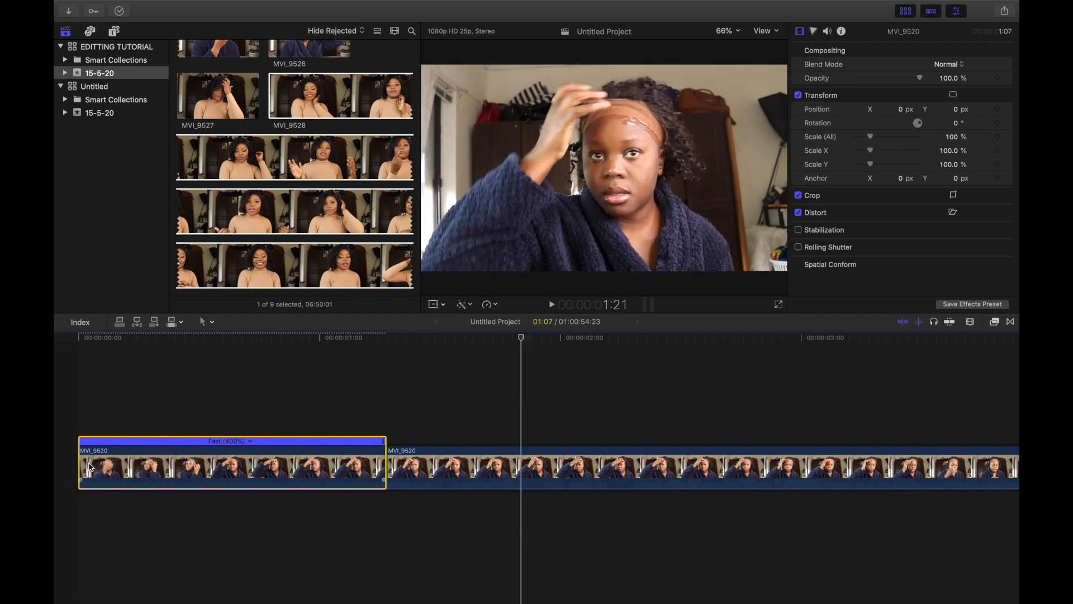
scroll(89, 466, "right", 15)
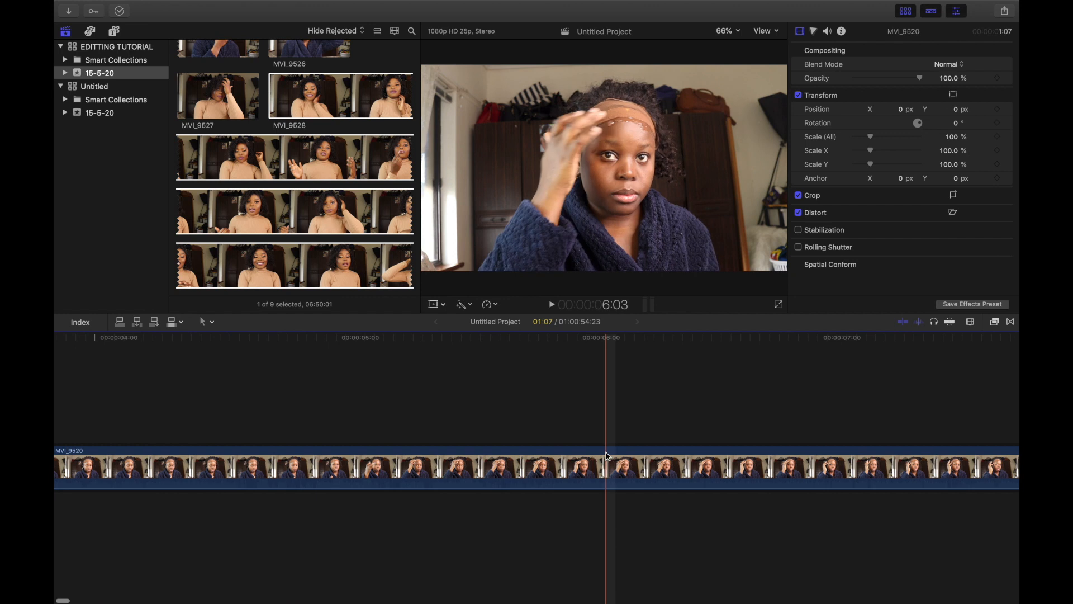
left_click(641, 471)
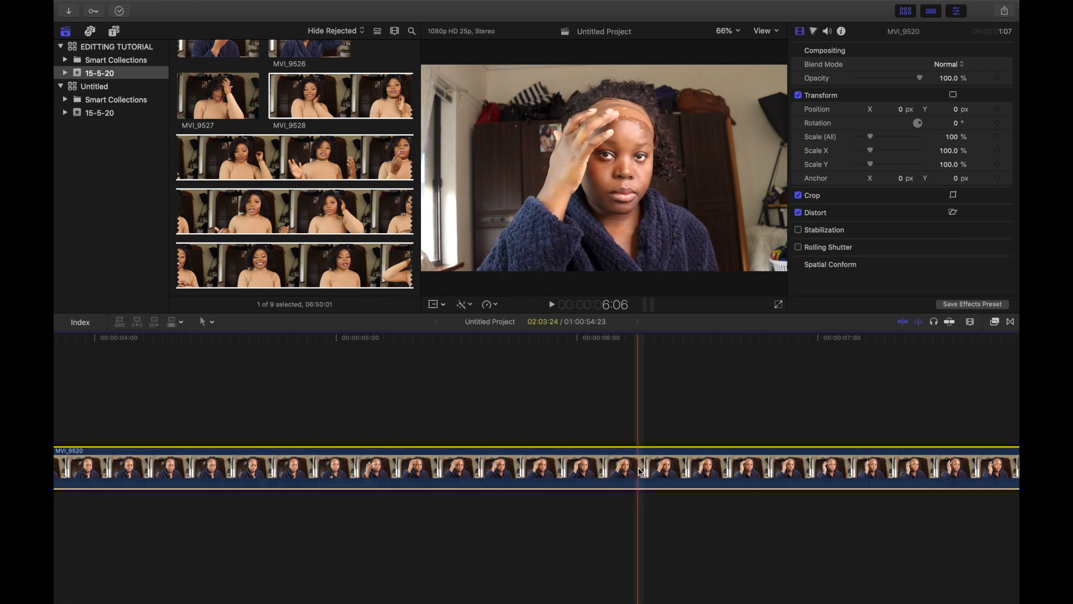
key("super+b")
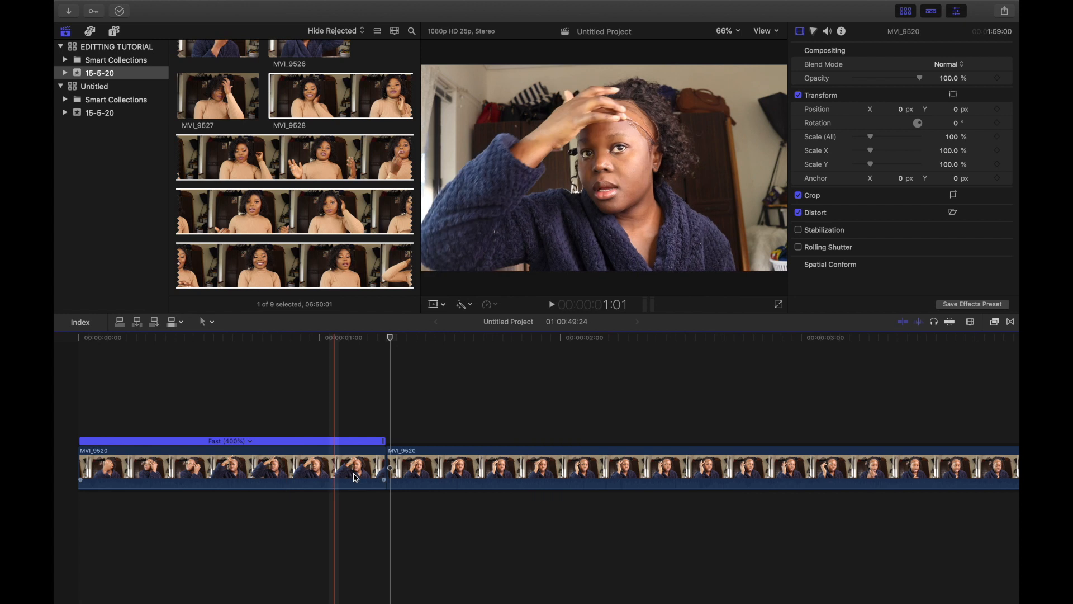
Step: Split the segment after the sped-up opening at about 00:00:02:20 on the timeline
left_click(445, 472)
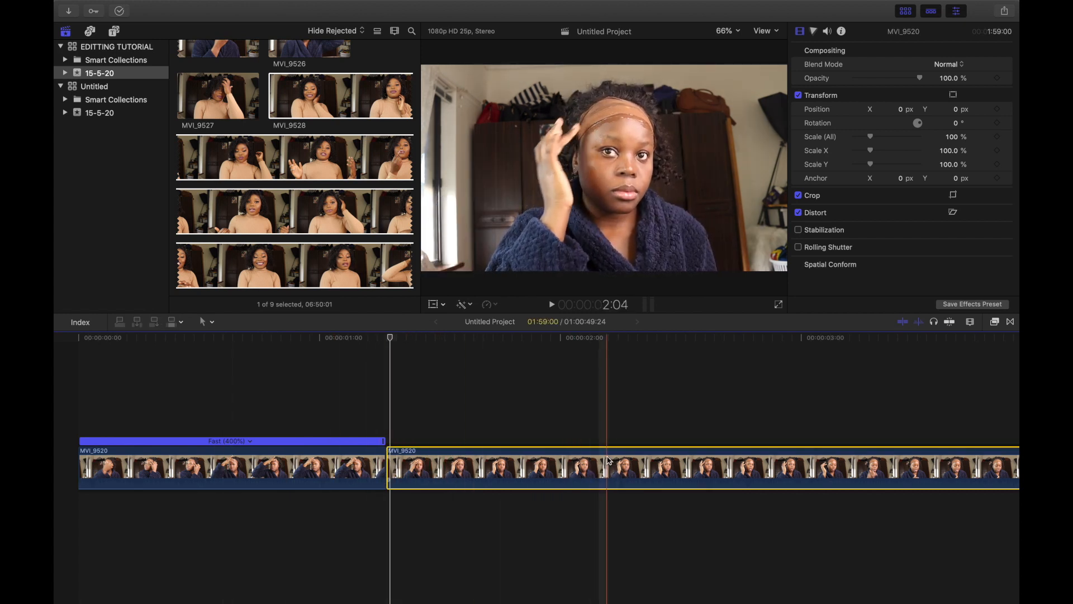
scroll(609, 460, "right", 5)
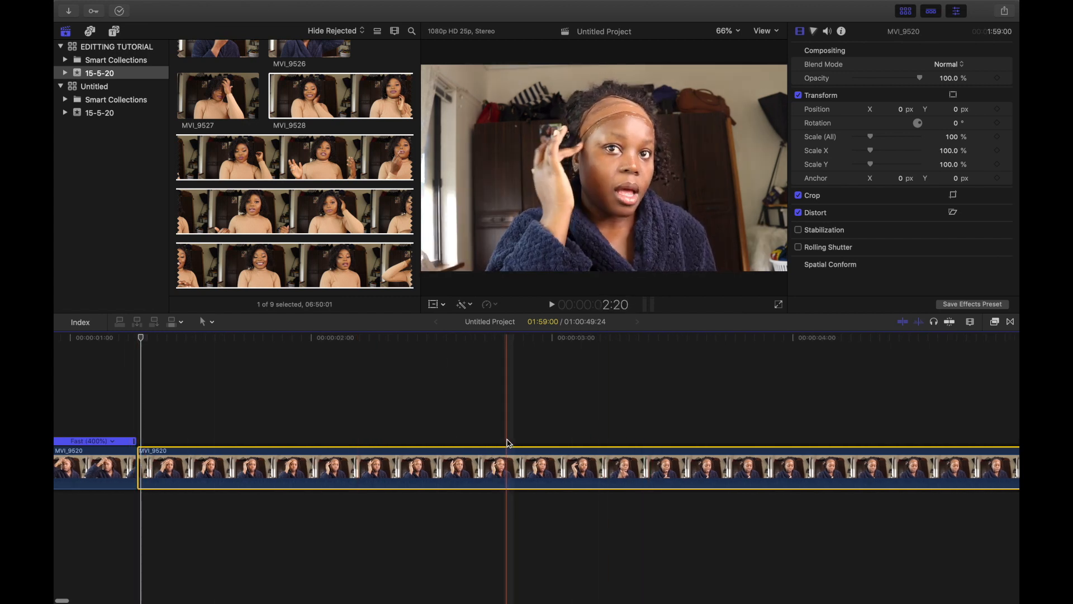
left_click(507, 466)
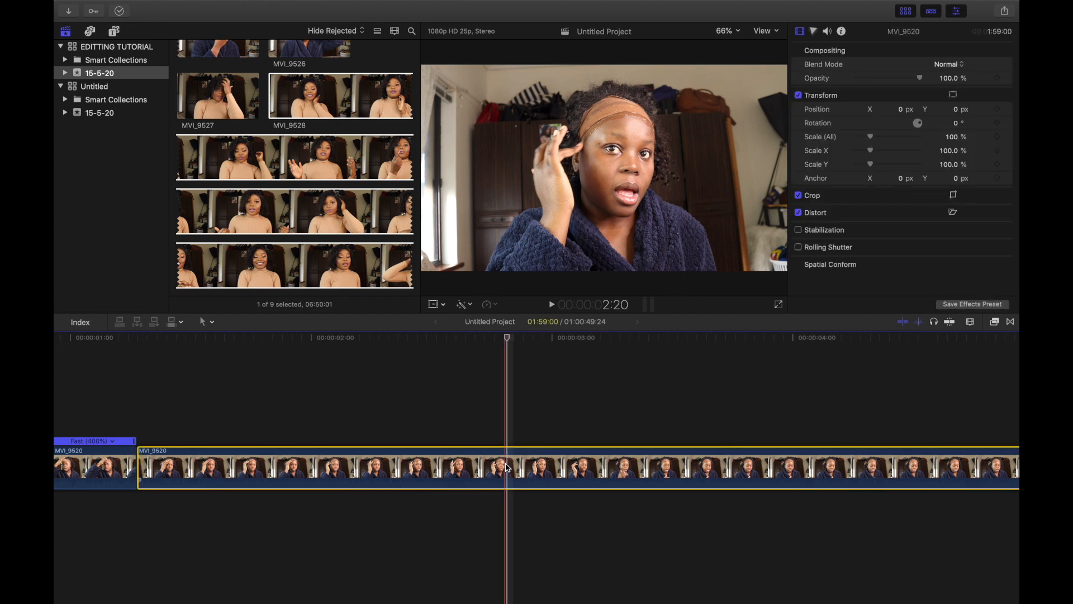
key("super+b")
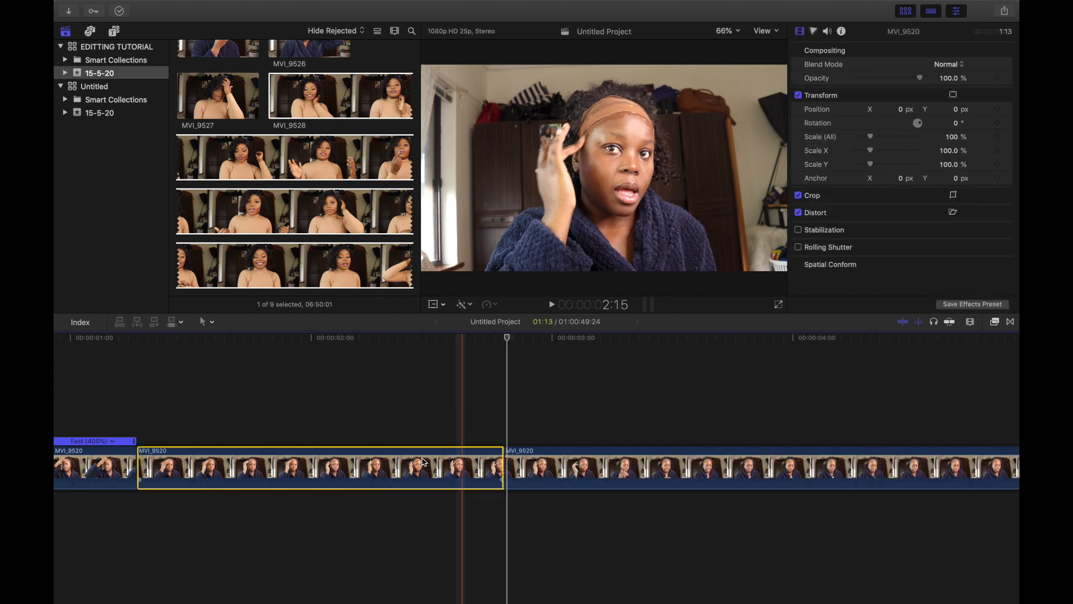
Step: Speed up the segment between the two blade cuts to Fast 4x
left_click(349, 464)
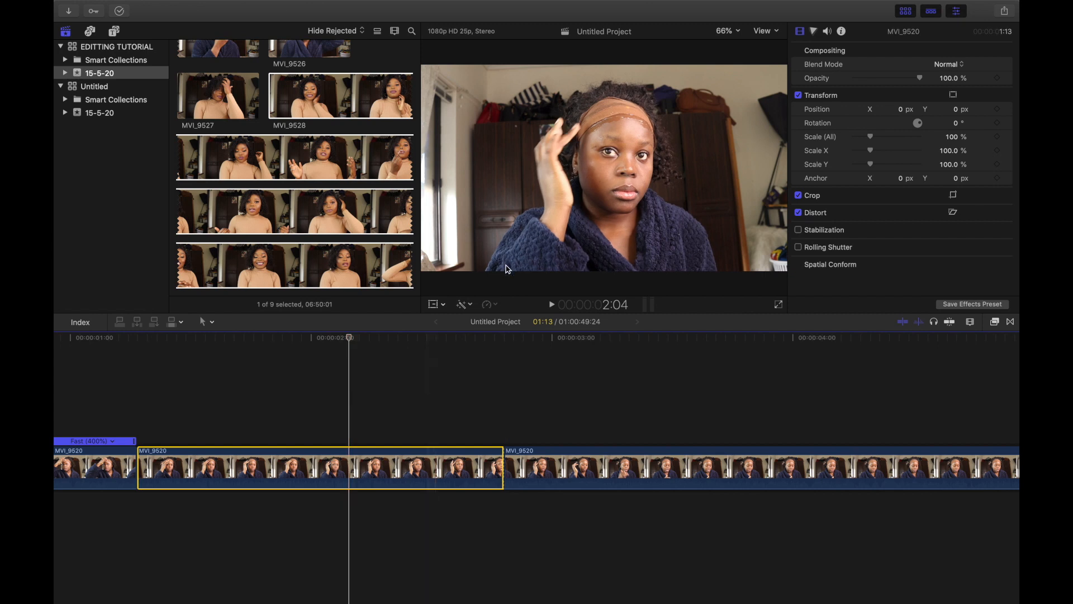
left_click(491, 305)
mouse_move(519, 329)
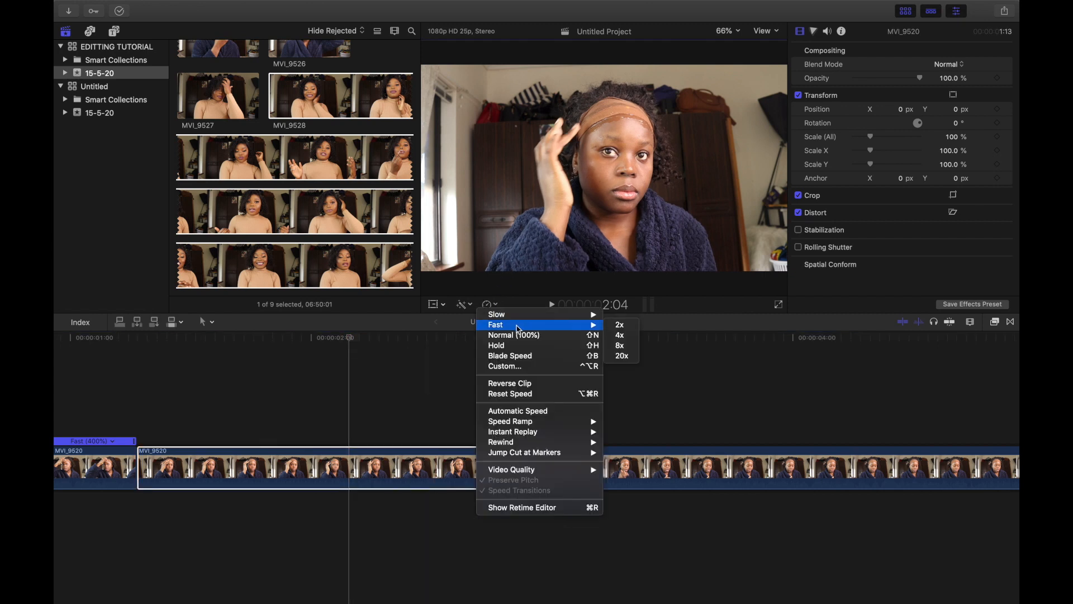
left_click(629, 340)
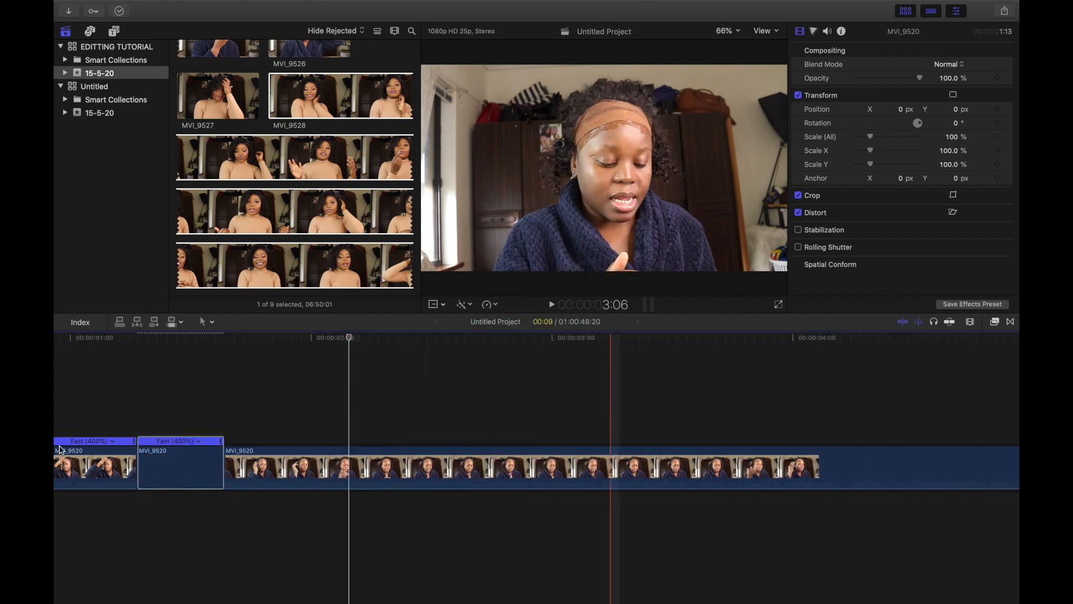
Step: Select the remaining part of the first clip, scroll through its footage, and remove it from the timeline
scroll(461, 463, "right", 10)
left_click(461, 463)
scroll(461, 463, "right", 12)
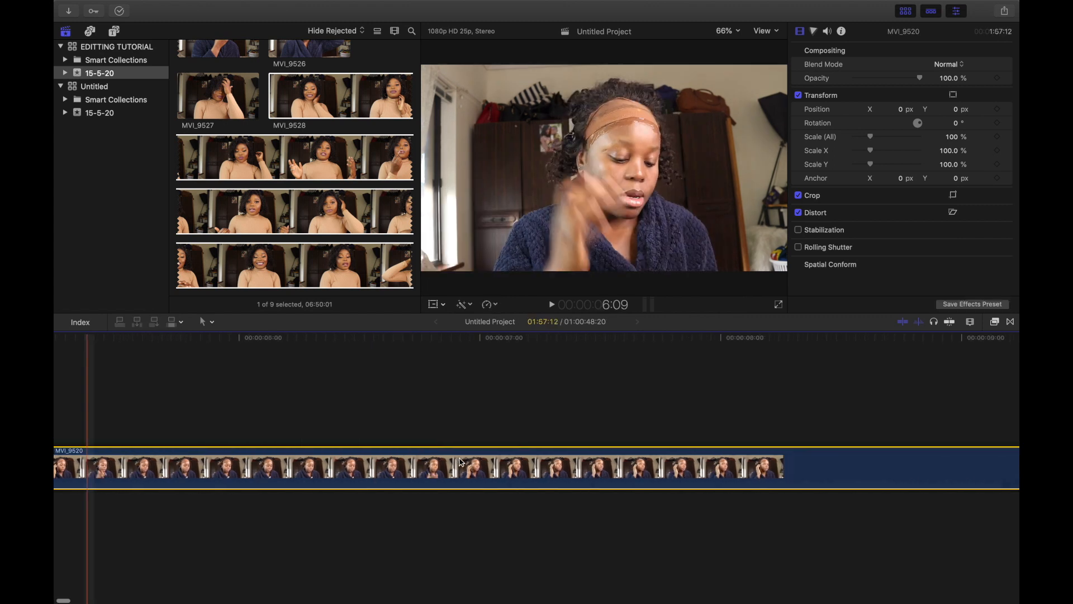
scroll(544, 503, "right", 15)
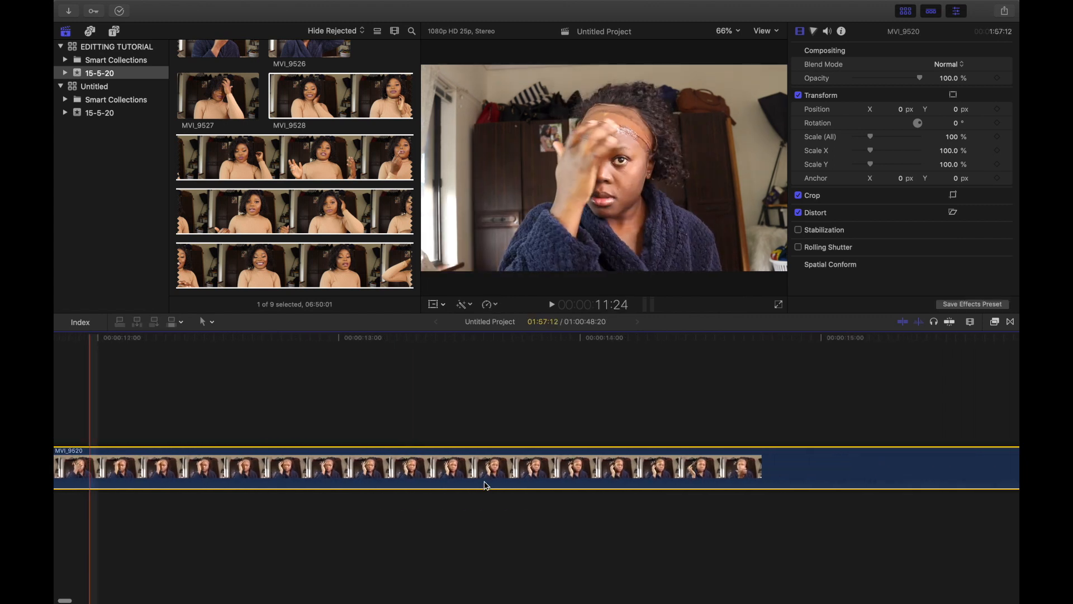
scroll(358, 480, "right", 12)
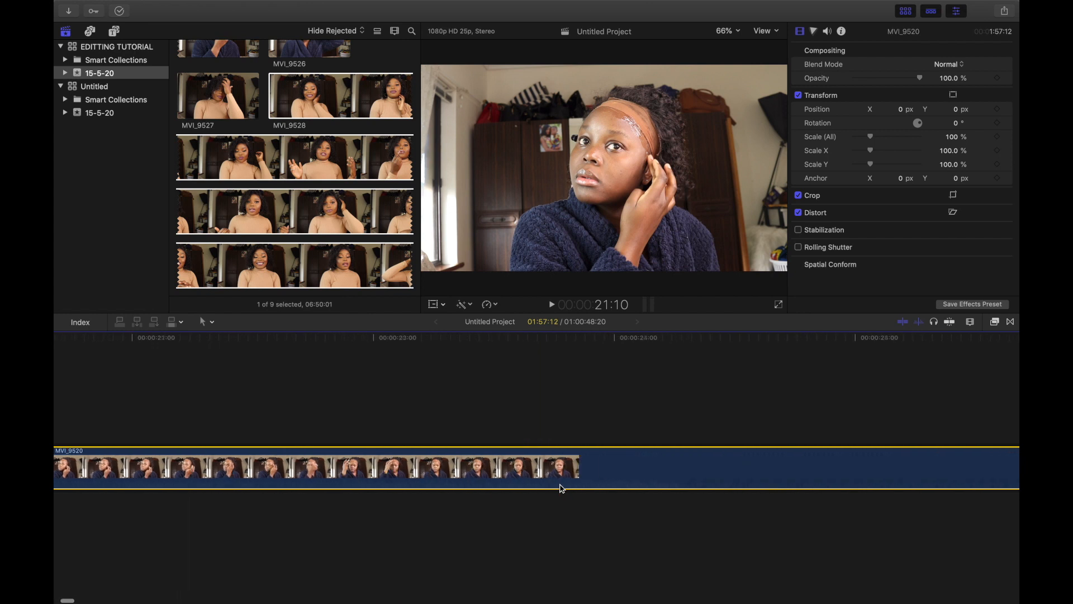
scroll(381, 457, "right", 10)
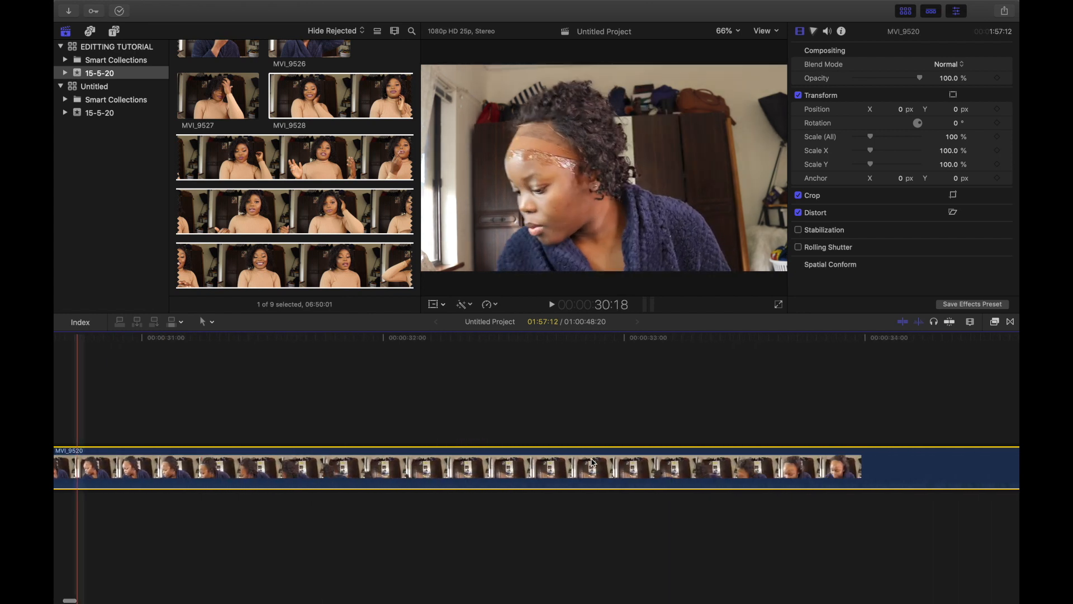
scroll(678, 431, "right", 10)
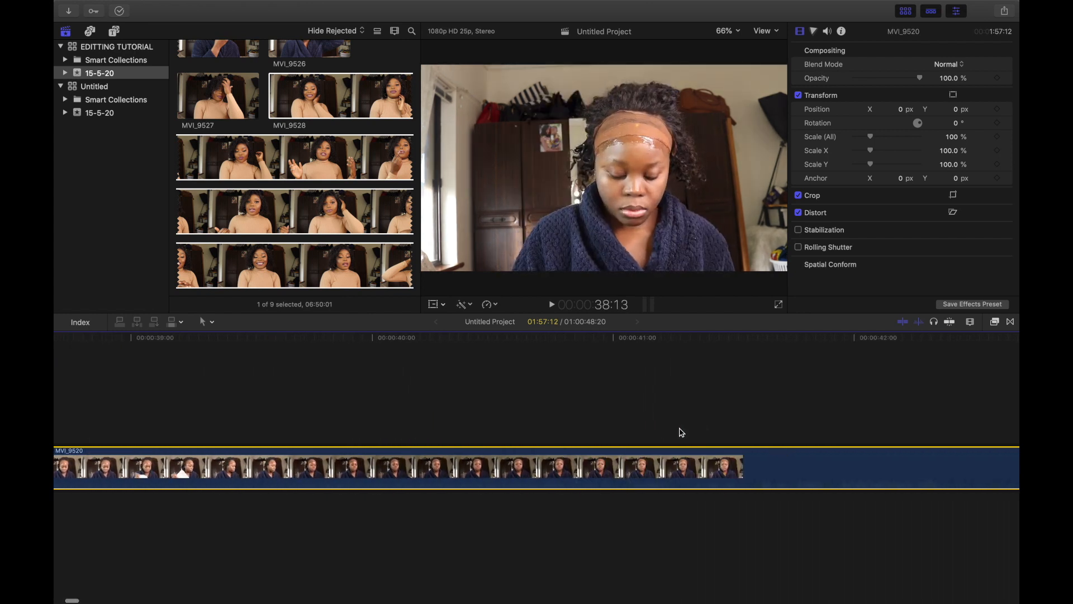
scroll(634, 498, "right", 20)
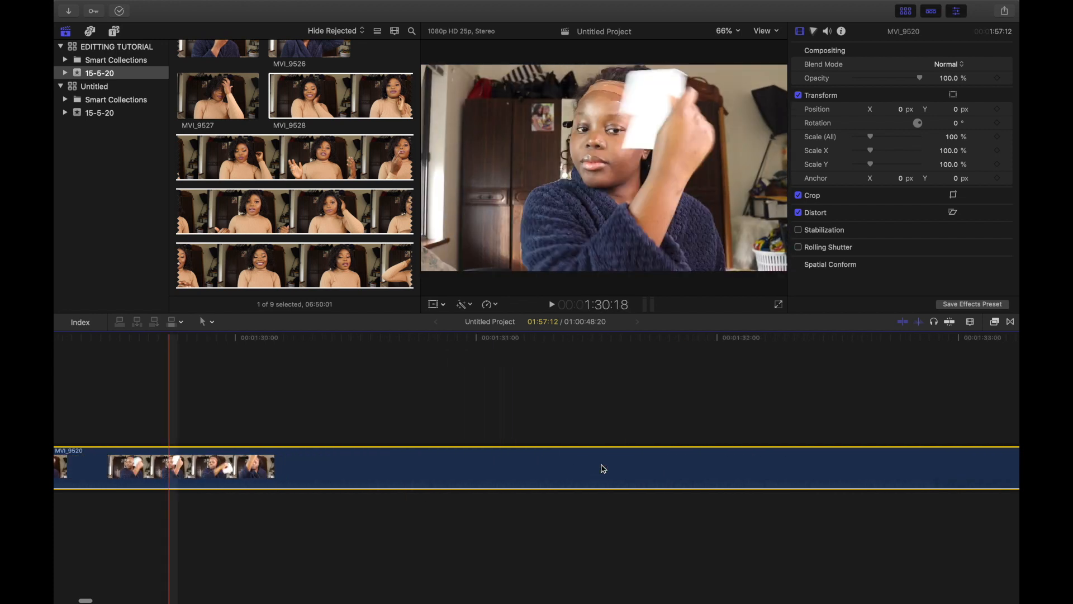
scroll(487, 481, "right", 5)
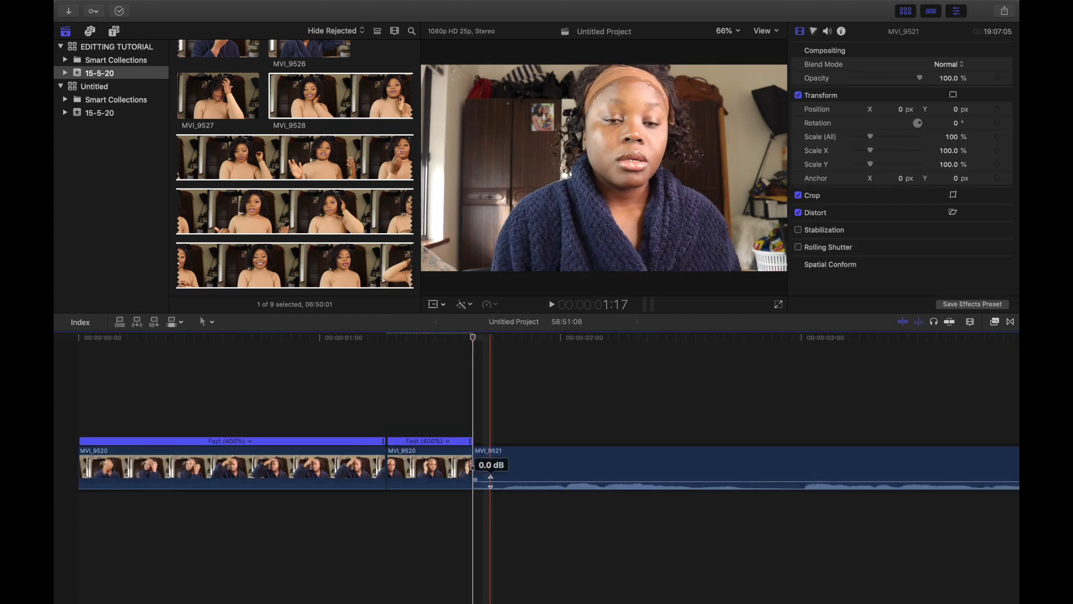
scroll(498, 464, "right", 10)
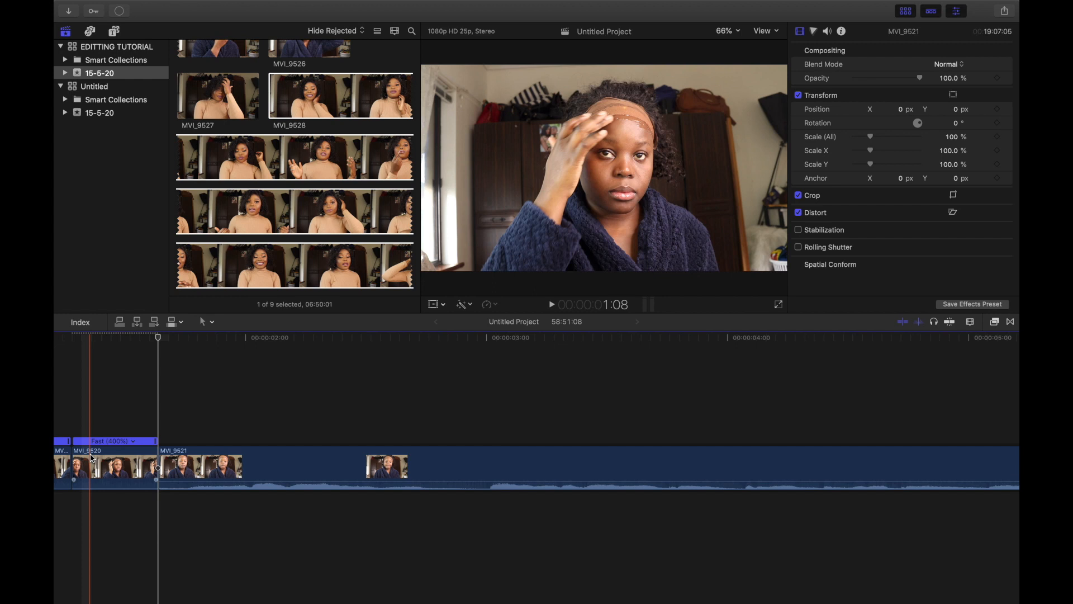
Step: Lower the audio volume of the second clip, MVI_9521, to -∞ dB
left_click_drag(213, 484, 210, 501)
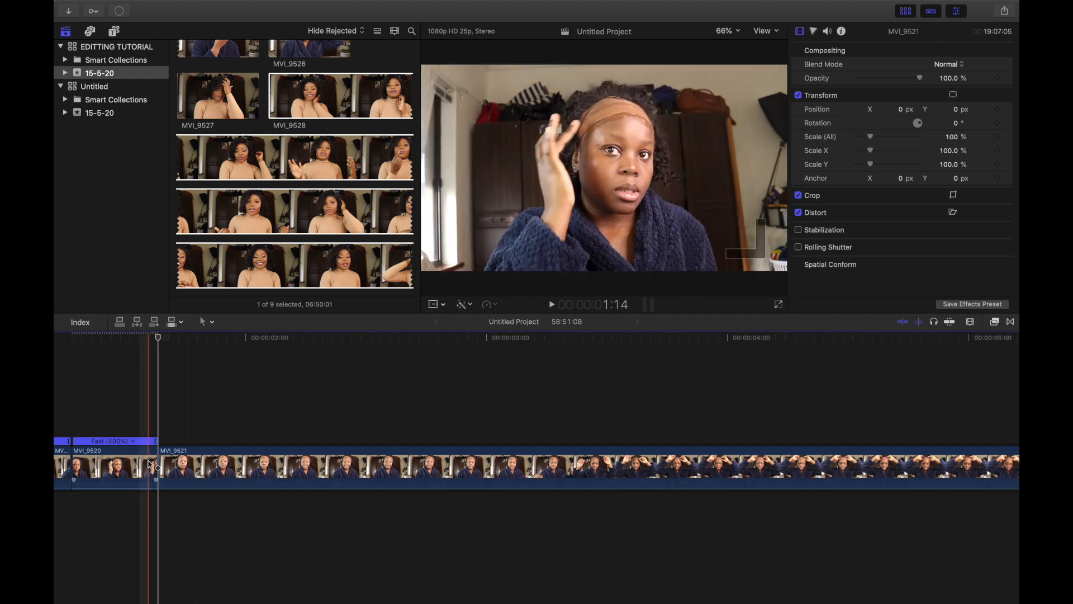
scroll(451, 496, "right", 10)
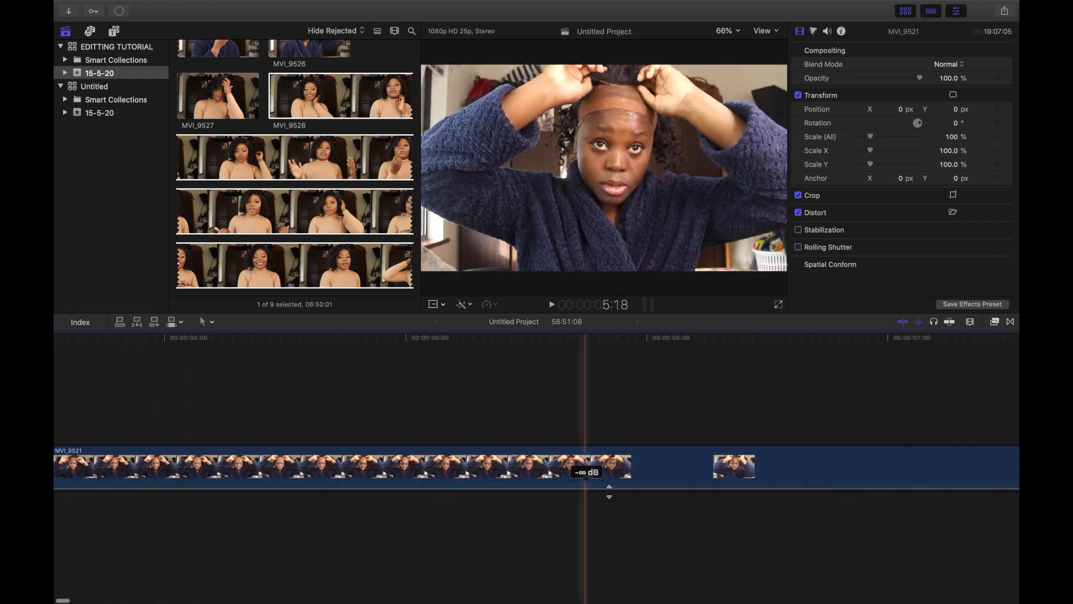
scroll(678, 502, "right", 4)
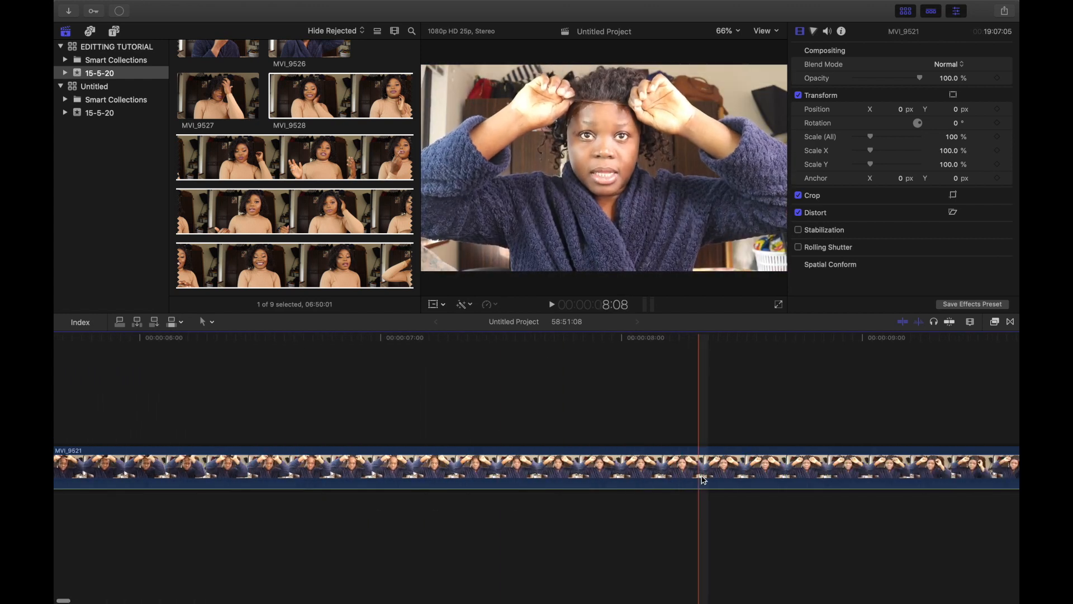
Step: Split the second clip at about 00:00:07:13 and delete the part before the cut
left_click(513, 465)
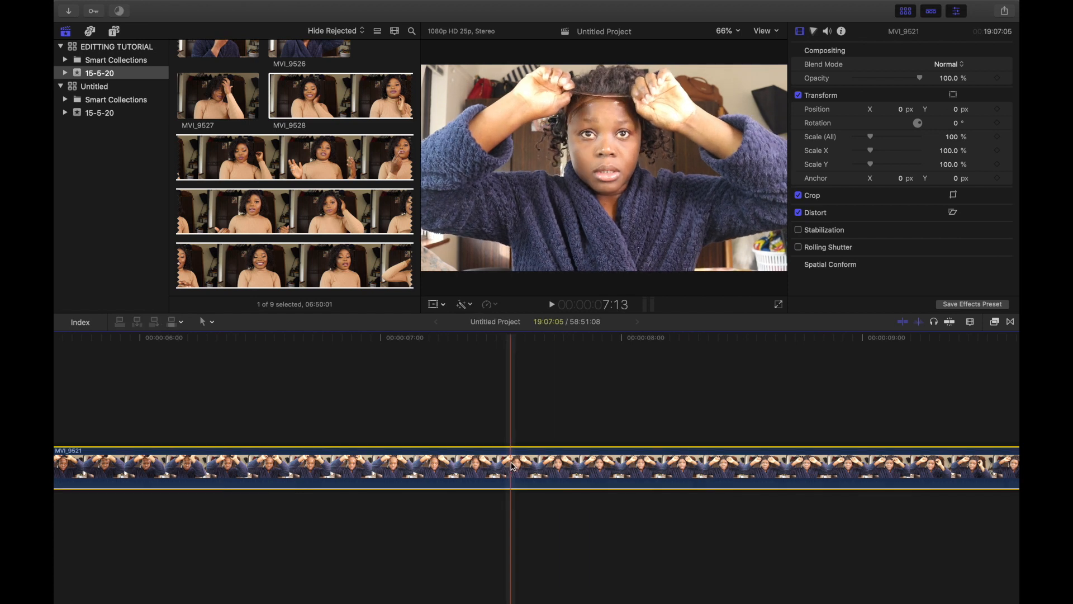
key("super+b")
key("Delete")
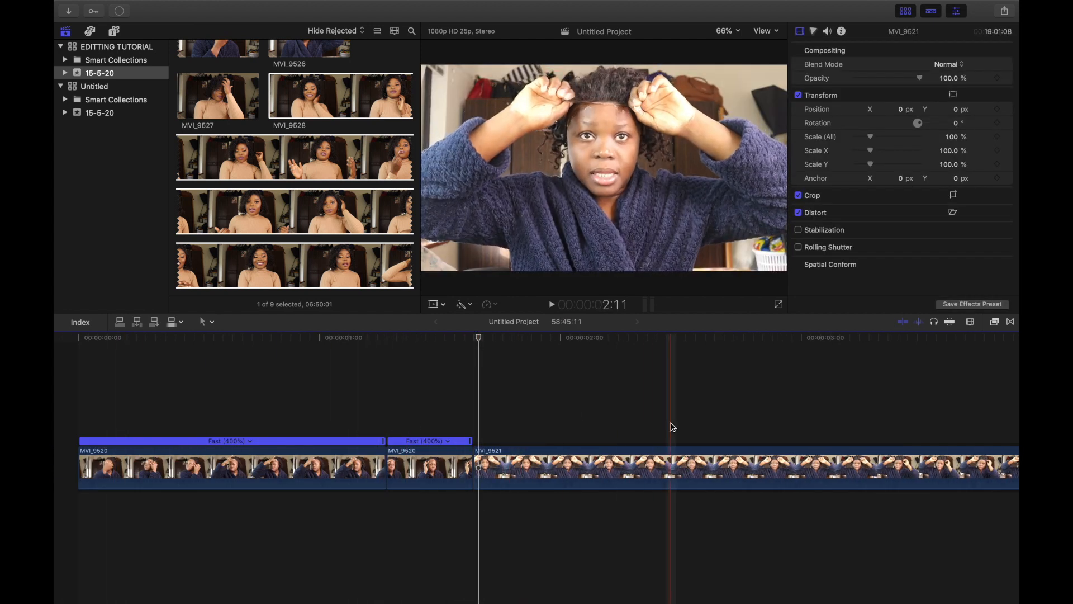
Step: Cut the second clip at about 00:00:03:01 and speed up the segment before the cut to Fast 4x
left_click(818, 468)
key("super+b")
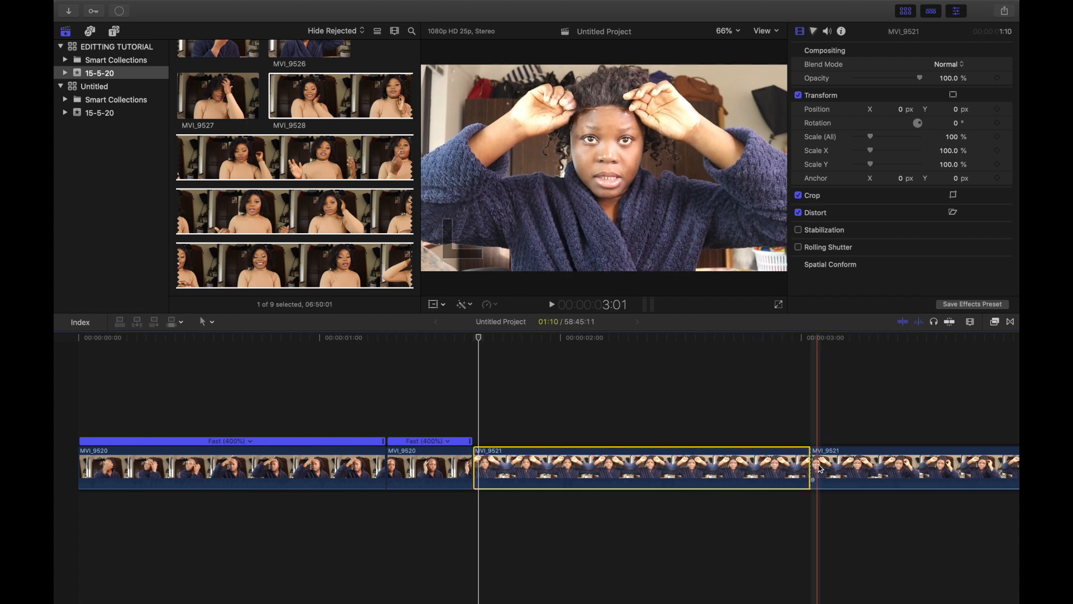
scroll(727, 448, "right", 5)
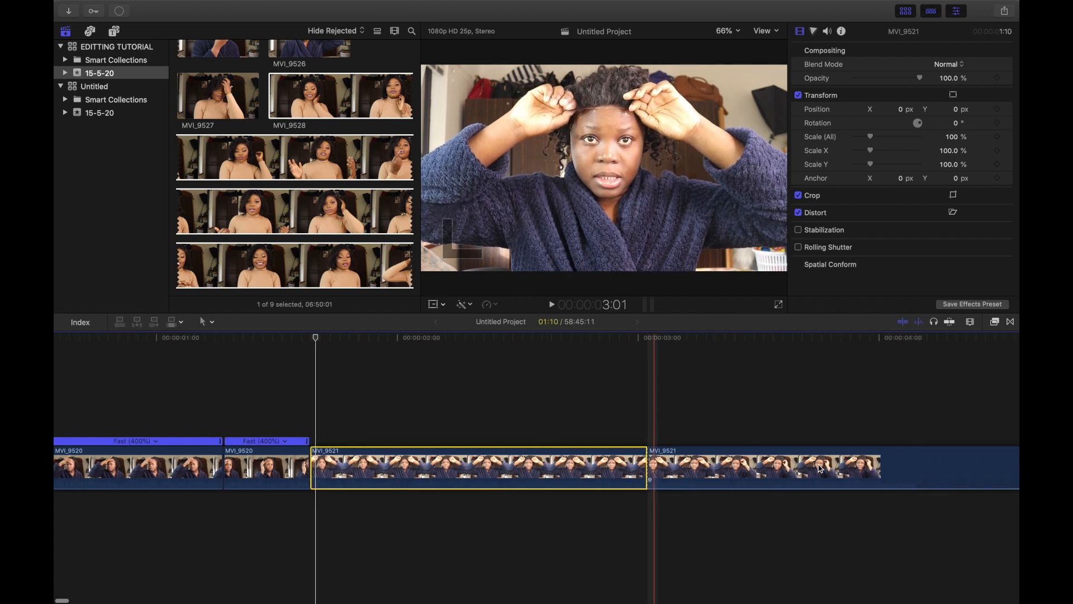
left_click(491, 305)
mouse_move(521, 327)
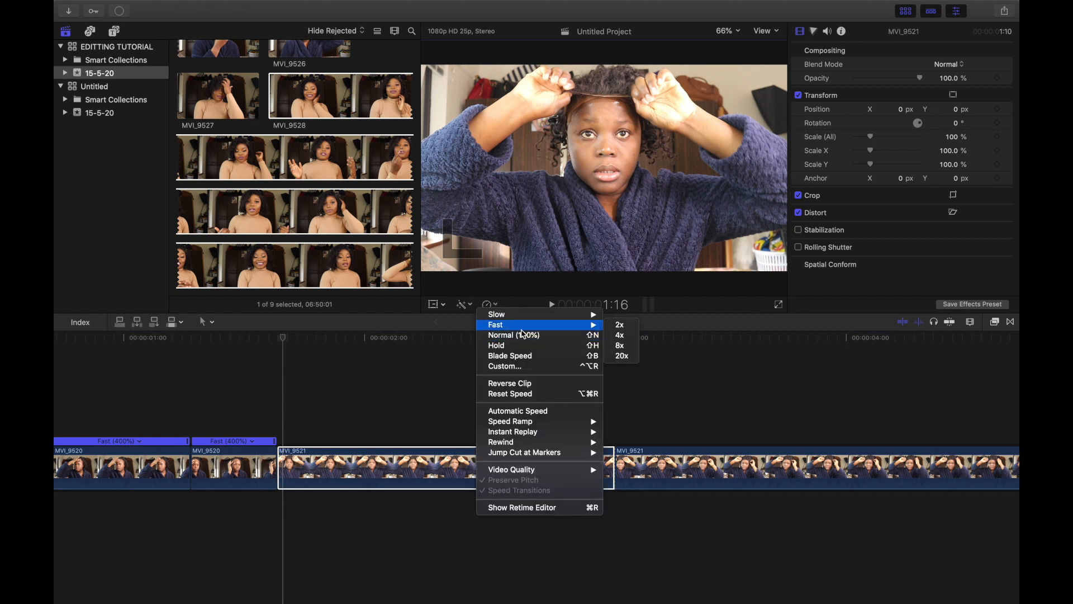
left_click(625, 335)
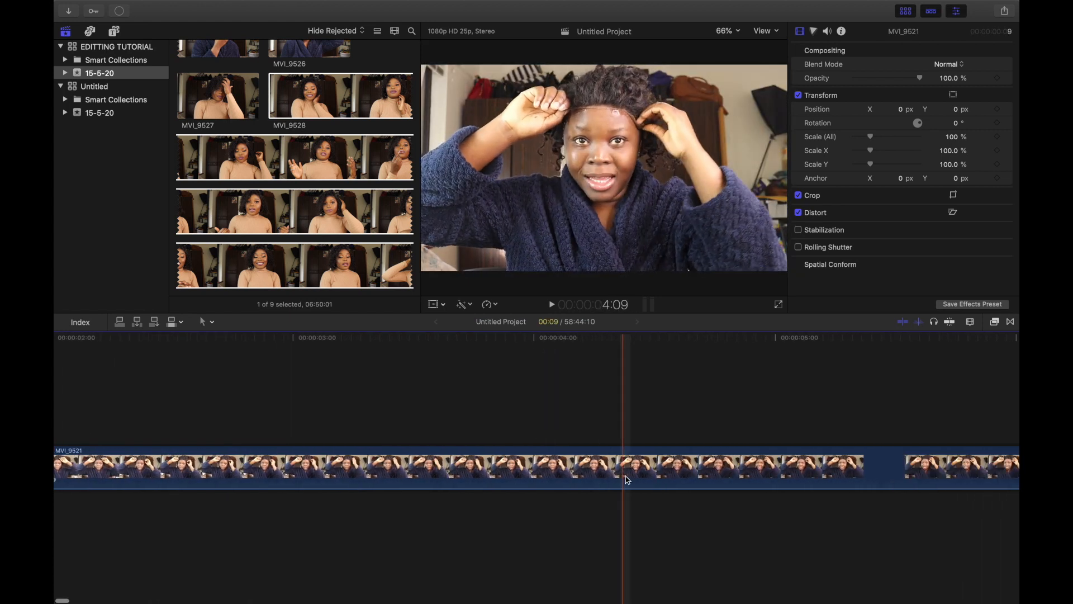
Step: Cut the clip at about 00:00:04:07 and delete the footage between the sped-up segment and that cut
left_click(606, 477)
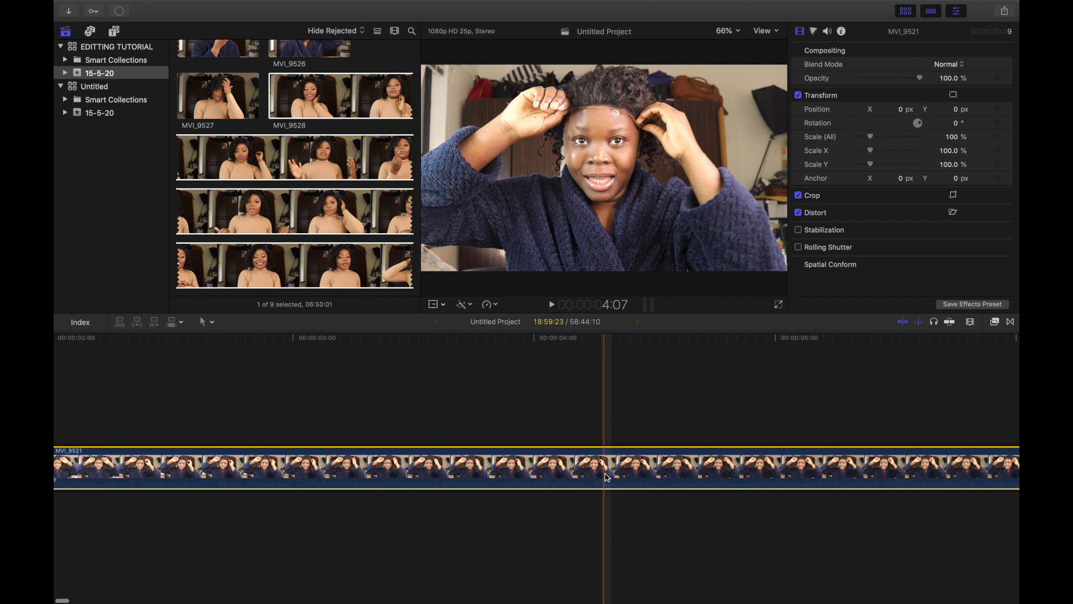
key("super+b")
key("Delete")
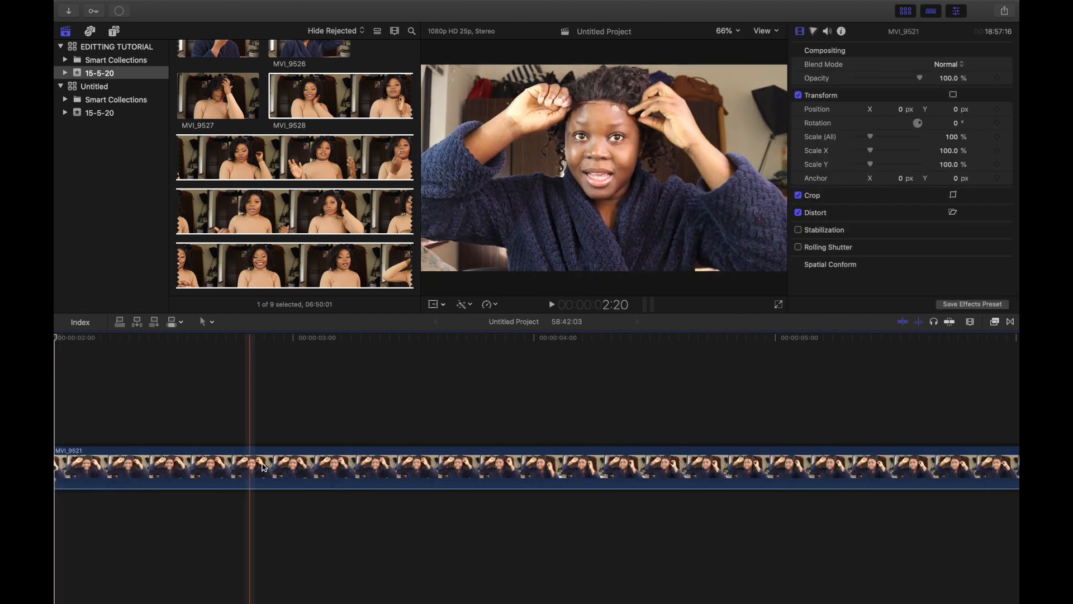
Step: Cut the clip again a little further along and speed up the segment before the new cut to Fast 2x
left_click(471, 468)
key("super+b")
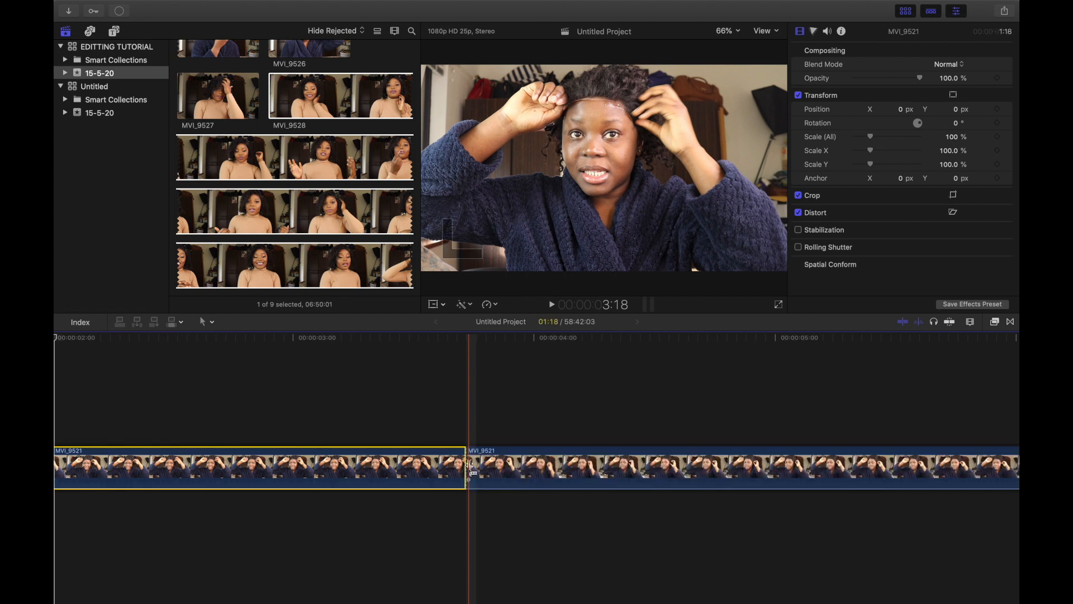
left_click(496, 305)
mouse_move(510, 329)
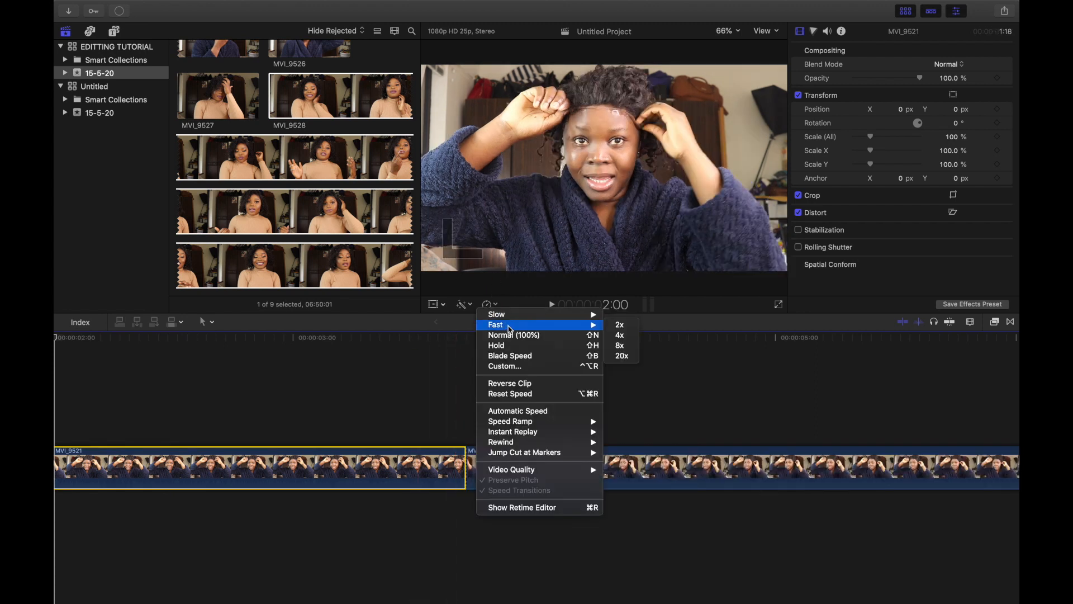
left_click(610, 326)
Step: Cut the clip at about 00:00:10:04 and delete the footage between the sped-up segment and that cut
scroll(548, 468, "right", 10)
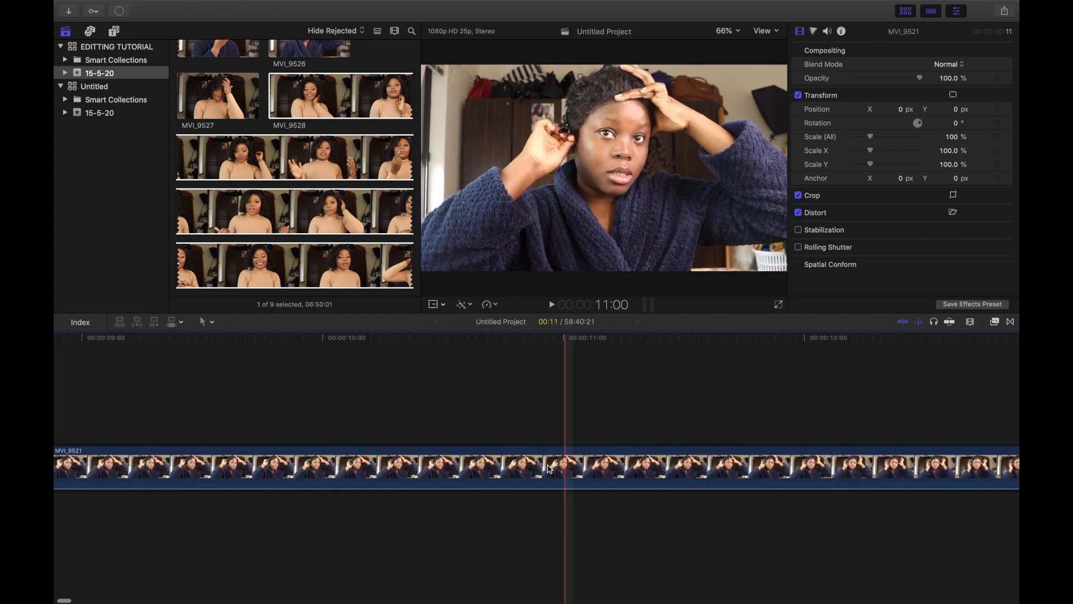
left_click(369, 469)
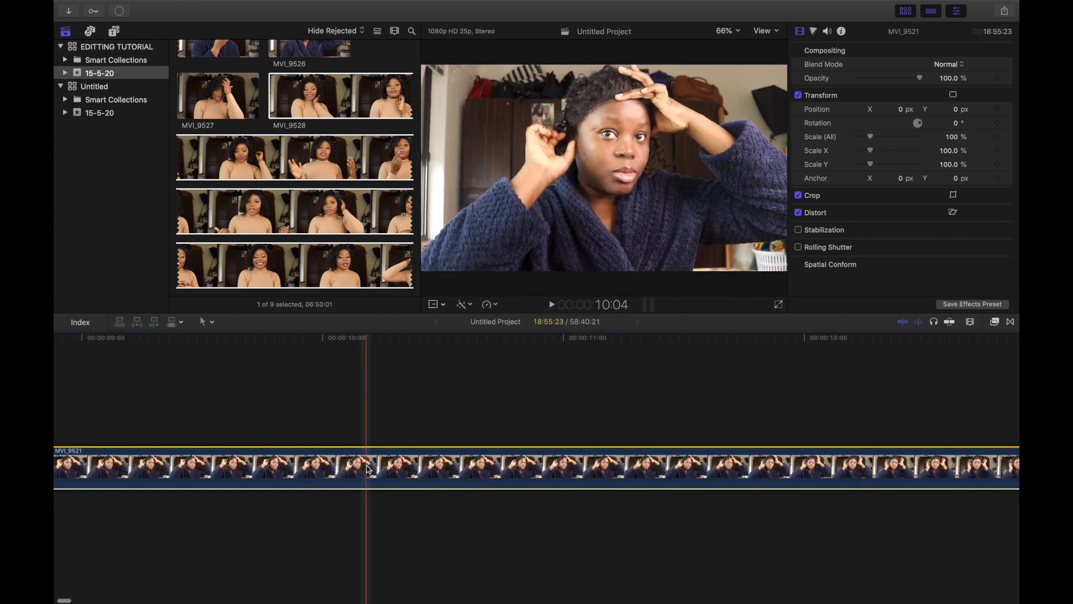
key("super+b")
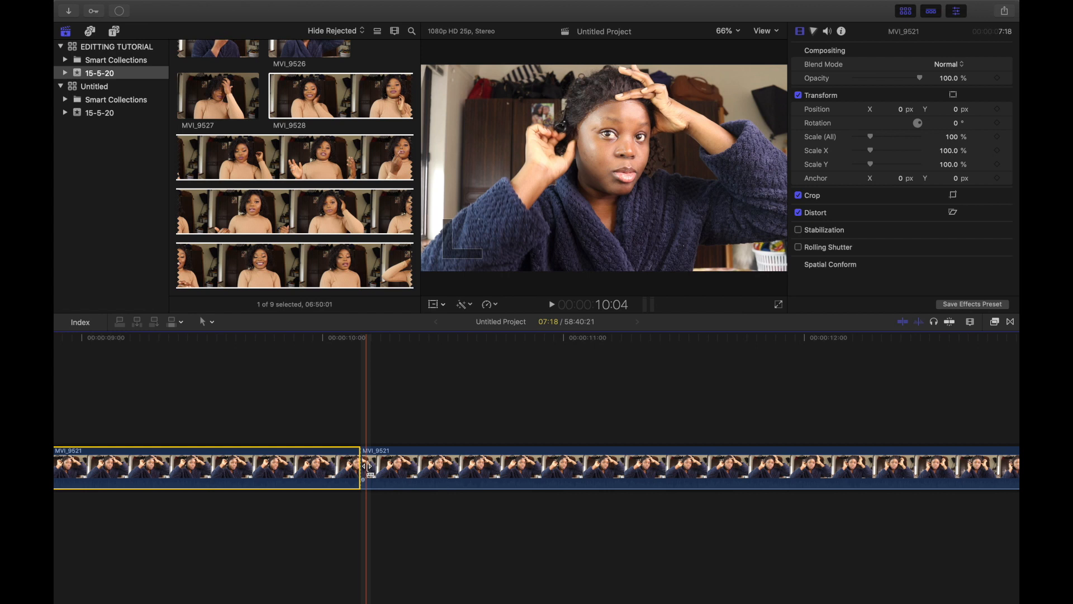
key("Delete")
Step: Cut the clip at about 00:00:03:24 and speed up the segment before the cut to Fast 4x
scroll(367, 467, "right", 4)
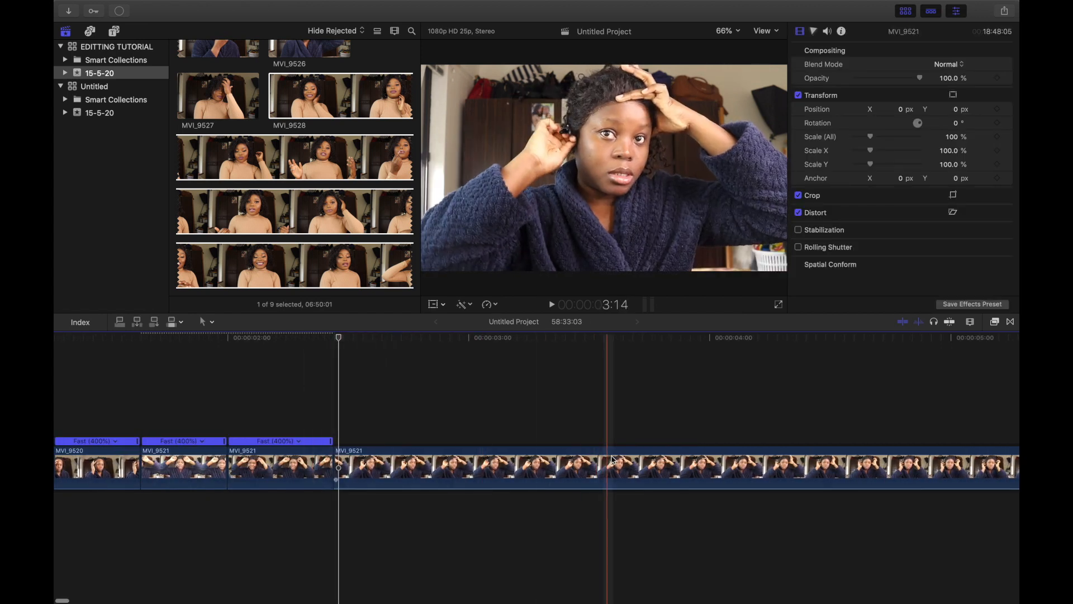
left_click(710, 464)
key("super+b")
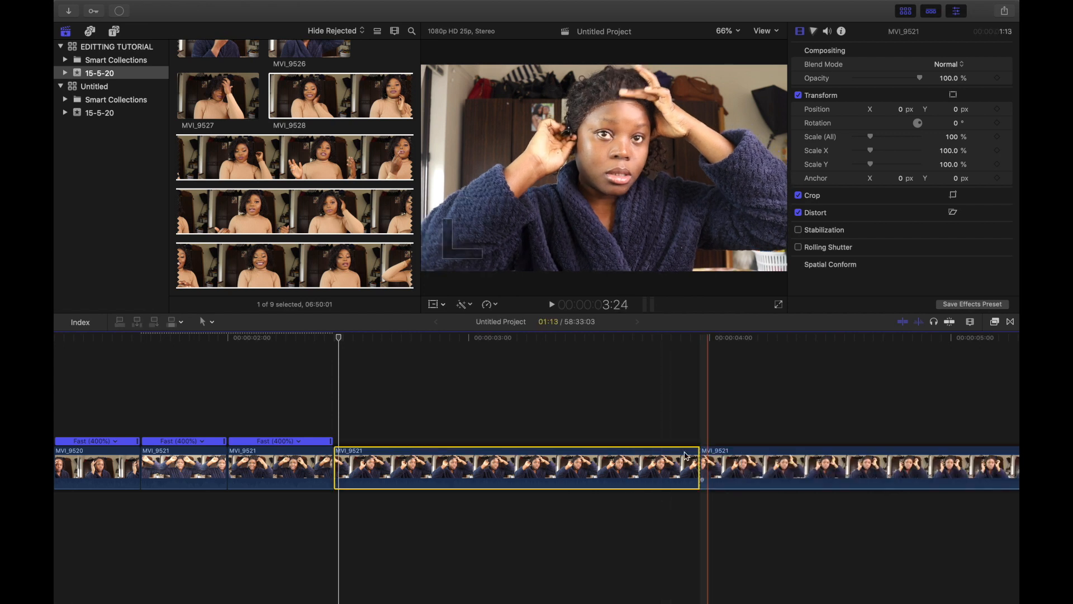
left_click(528, 463)
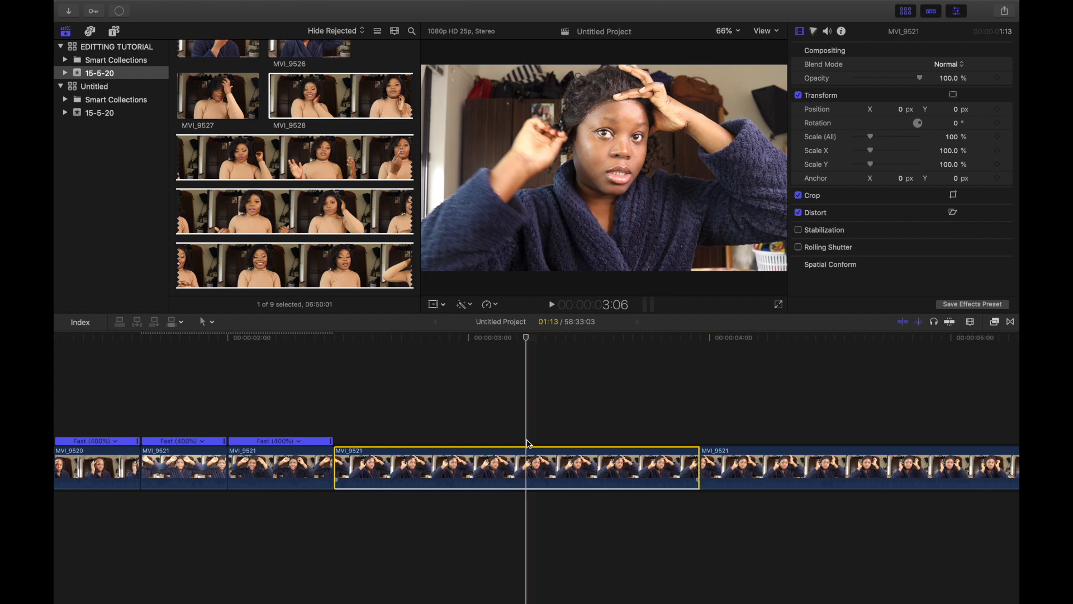
left_click(498, 305)
mouse_move(535, 326)
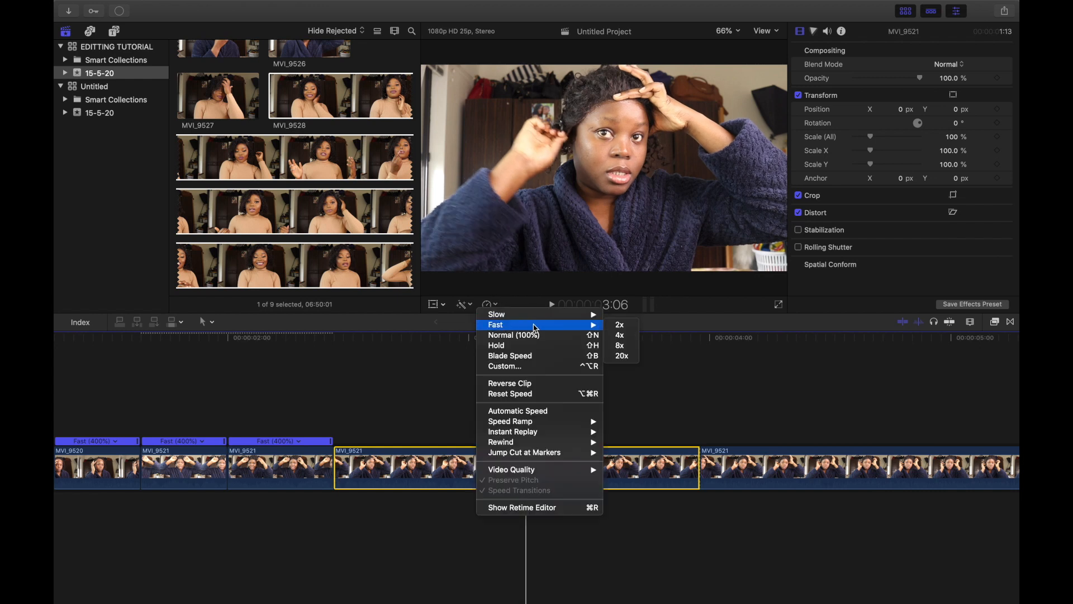
left_click(626, 338)
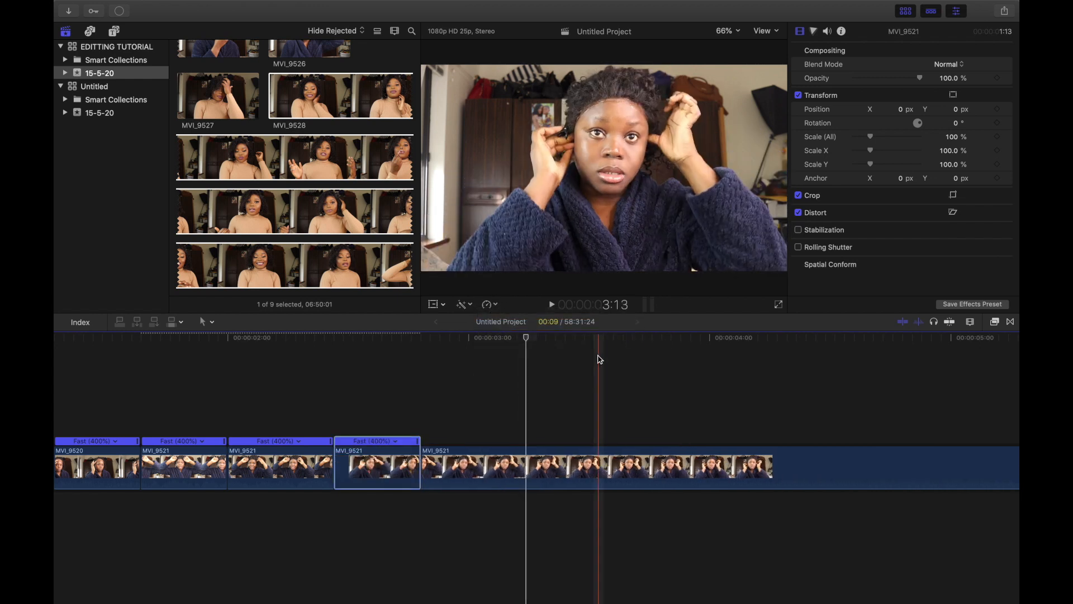
Step: Play back the timeline from its start to review the sped-up segments
scroll(240, 517, "left", 10)
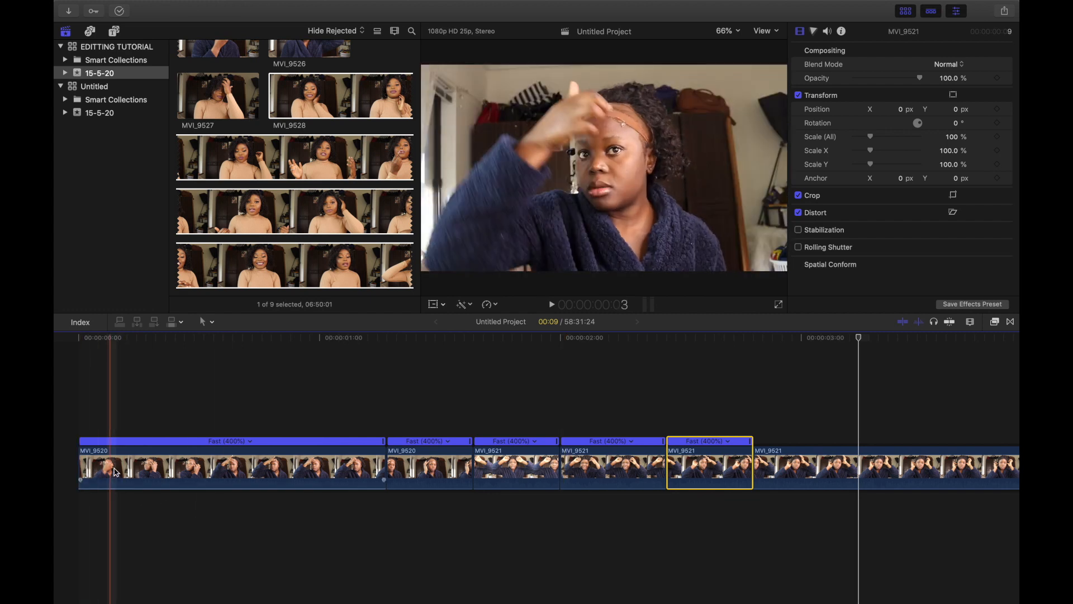
left_click(87, 457)
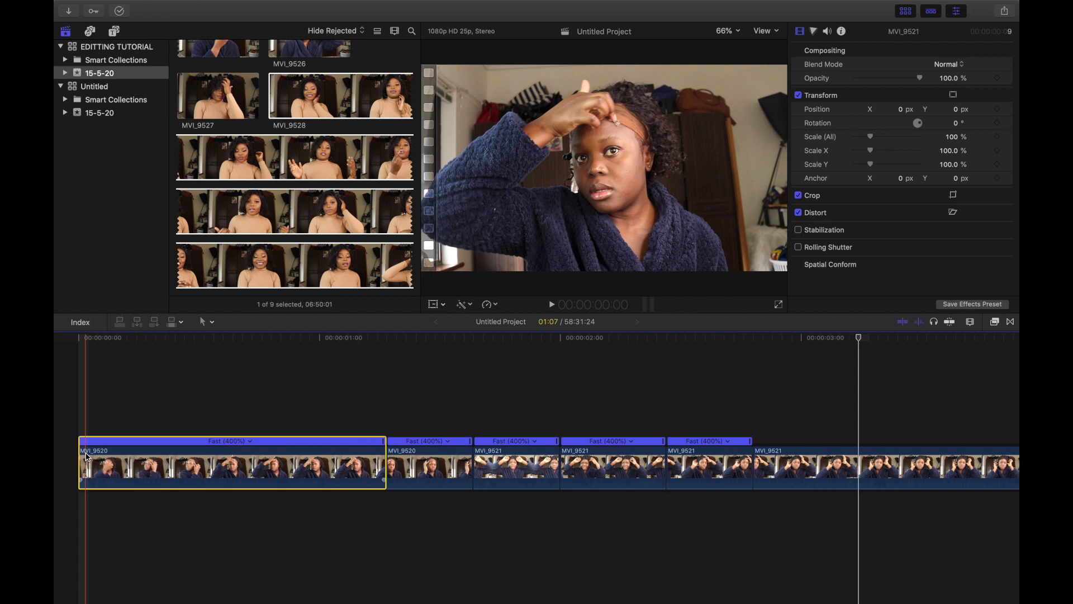
key("space")
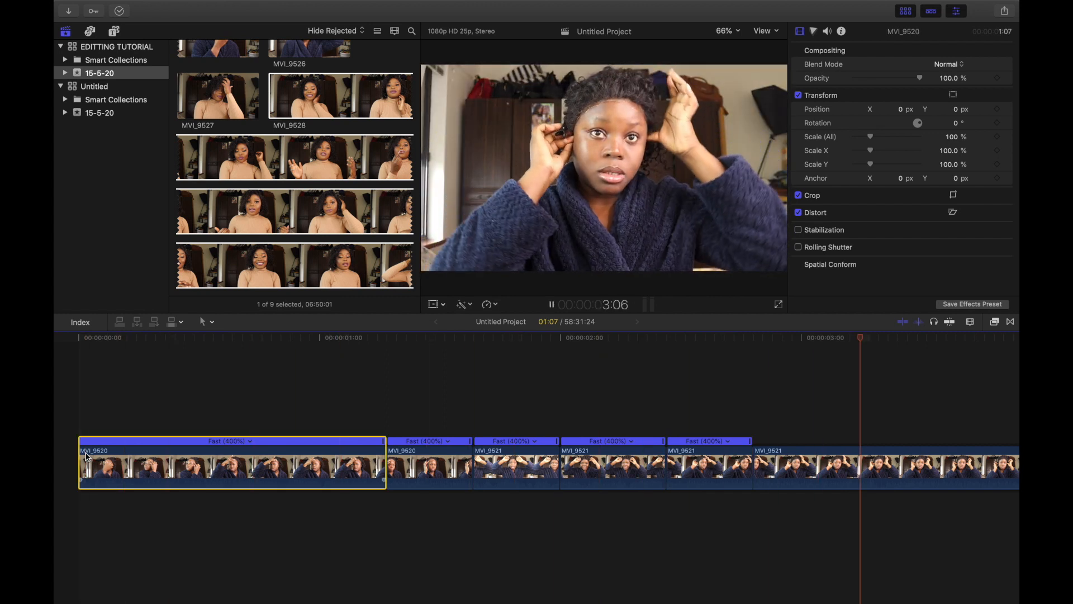
key("space")
scroll(87, 456, "right", 5)
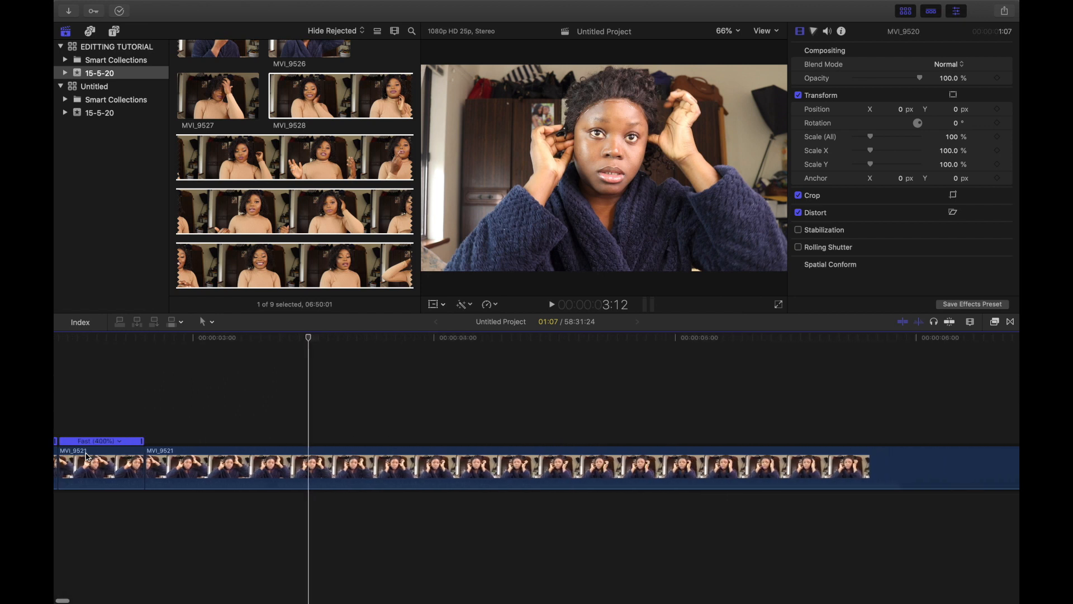
scroll(83, 453, "left", 10)
key("space")
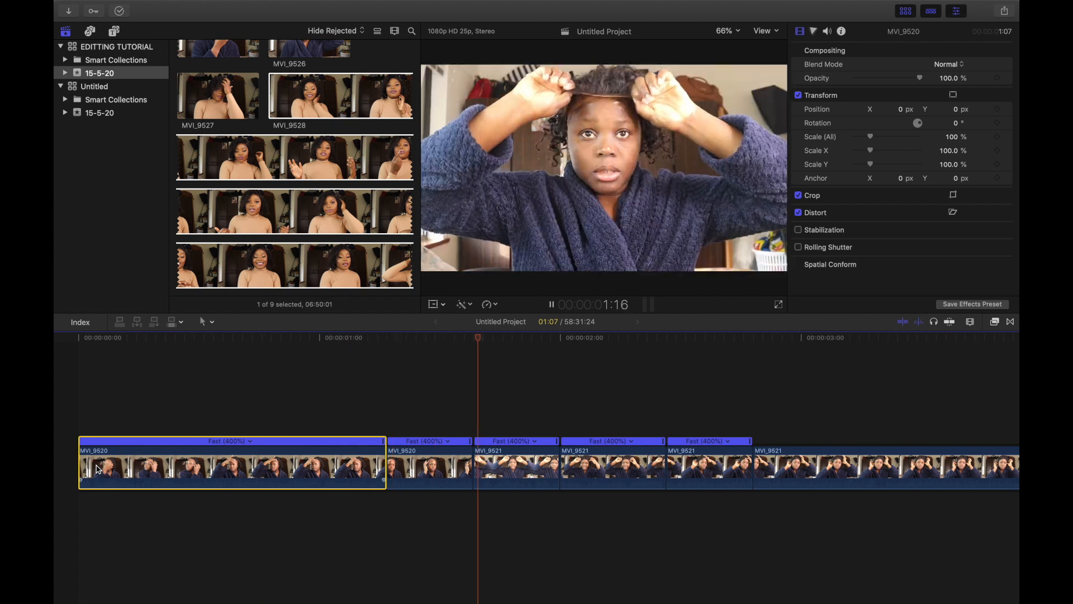
key("space")
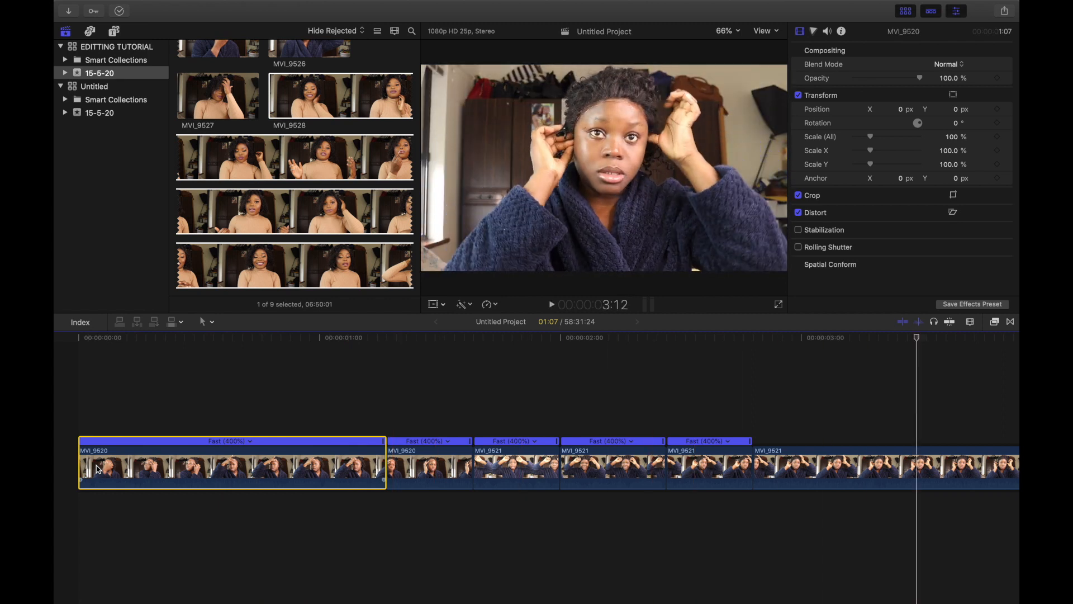
Step: Scroll through the rest of the second clip to review its footage
scroll(365, 528, "right", 10)
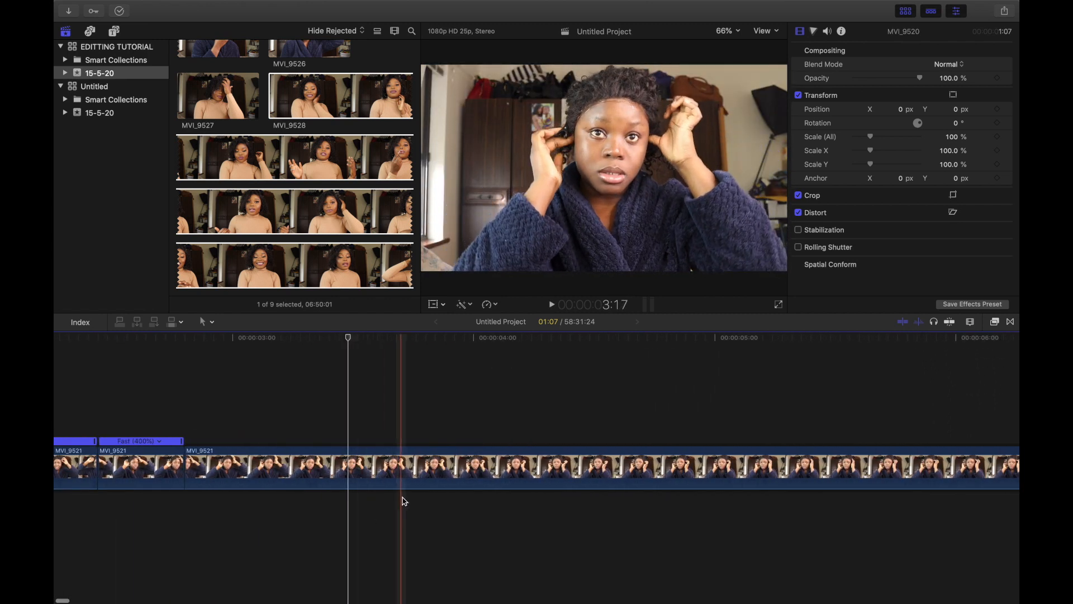
scroll(371, 477, "right", 20)
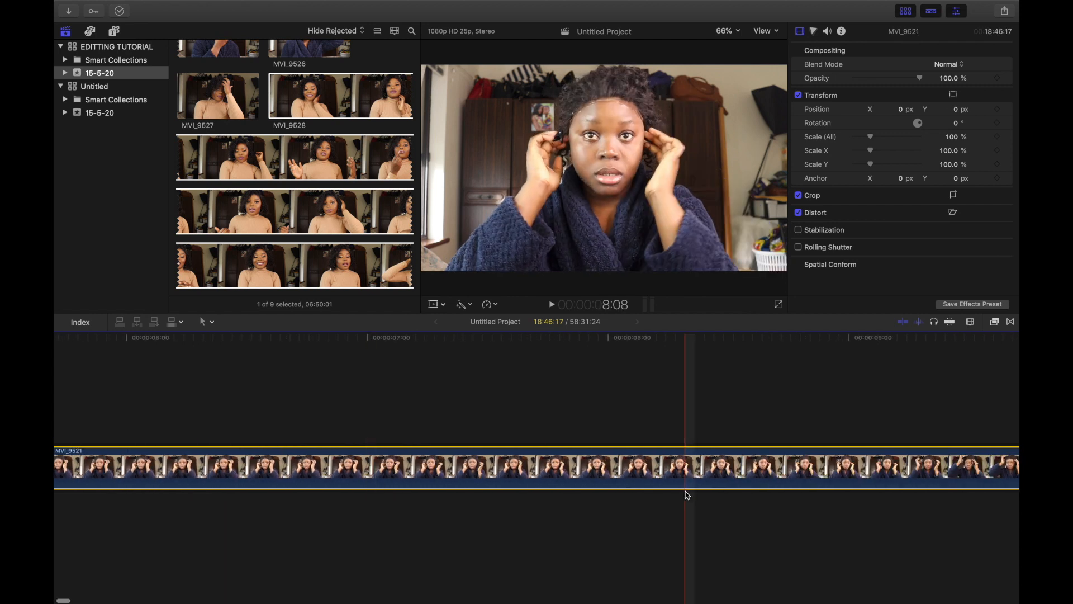
scroll(687, 496, "right", 20)
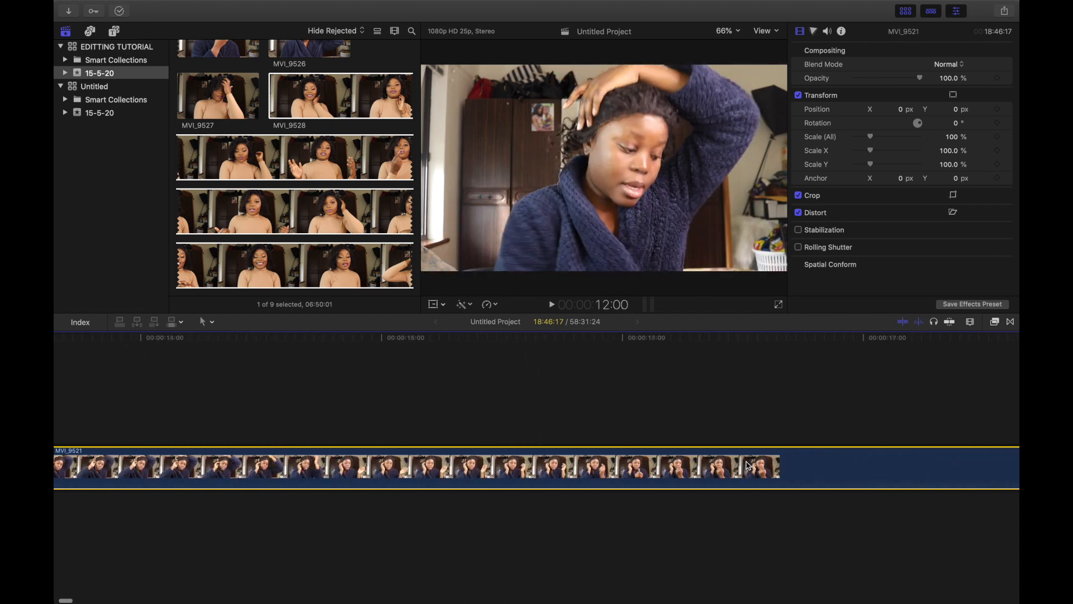
scroll(643, 470, "right", 17)
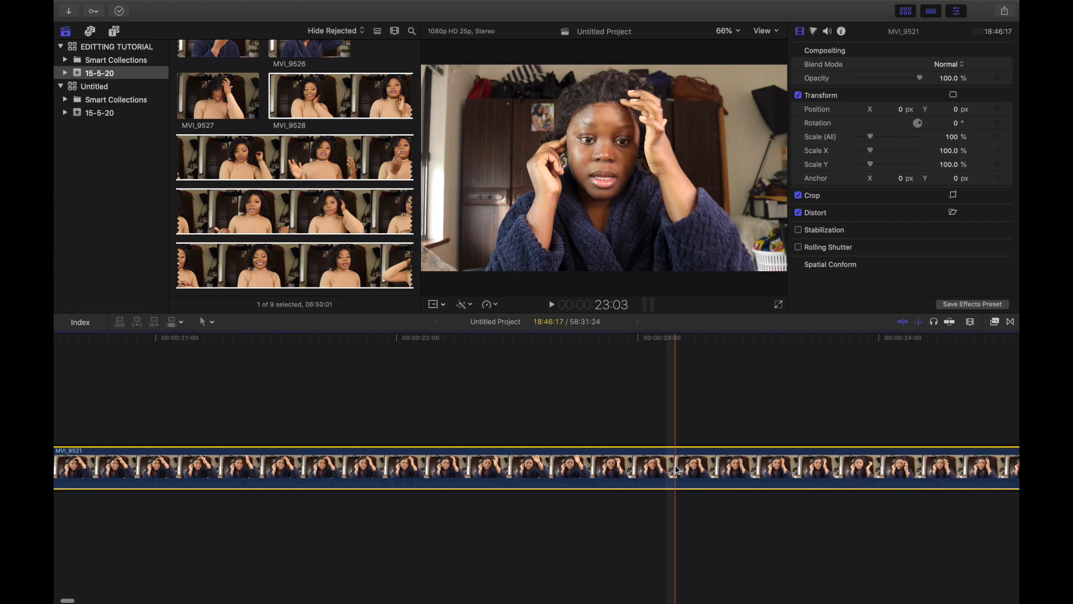
scroll(643, 475, "right", 18)
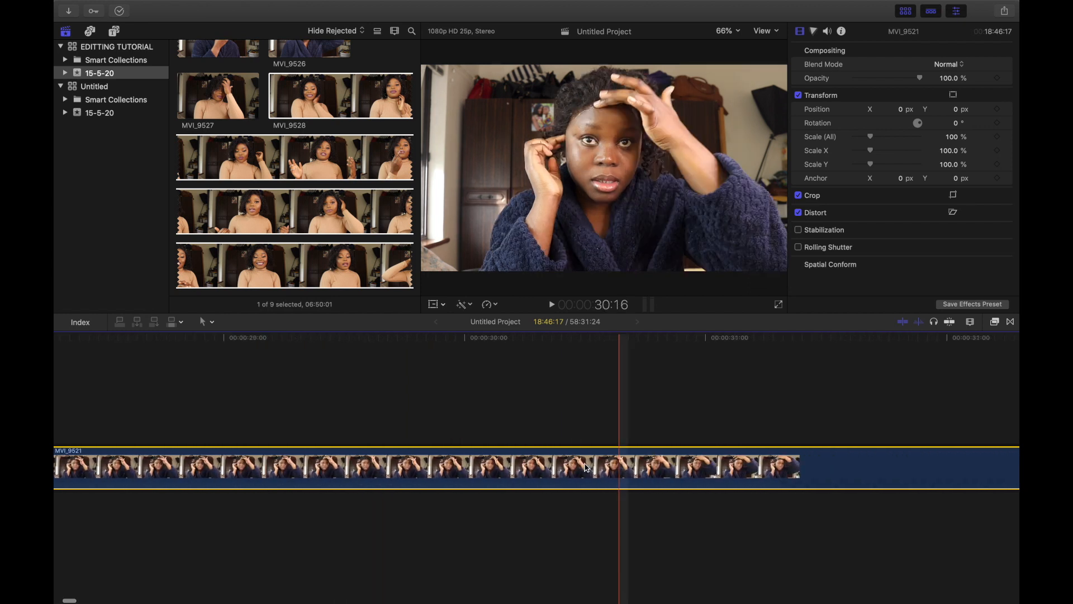
scroll(595, 496, "right", 15)
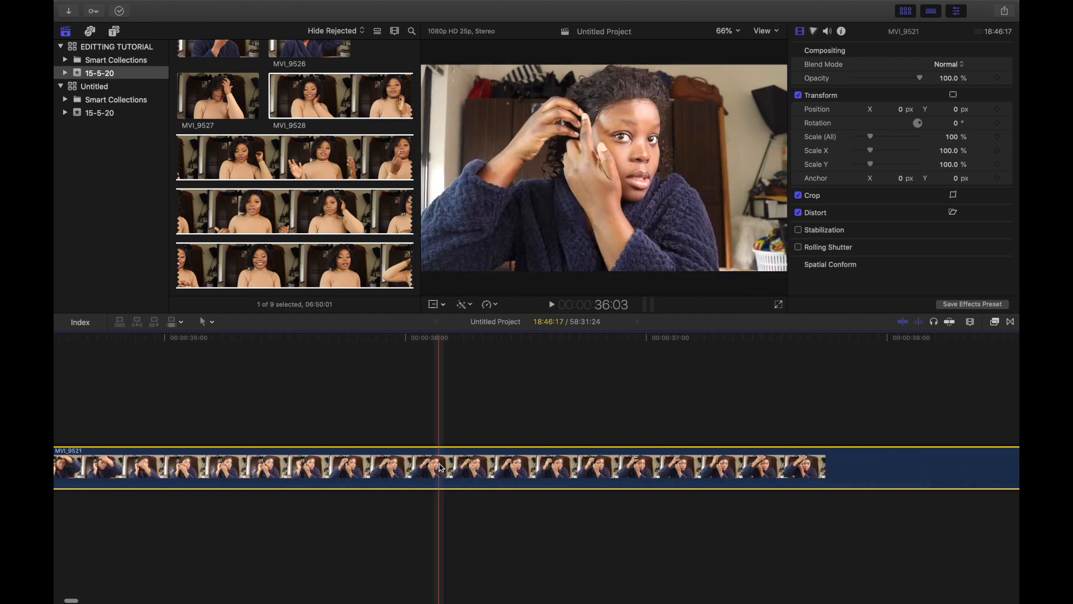
scroll(609, 461, "right", 16)
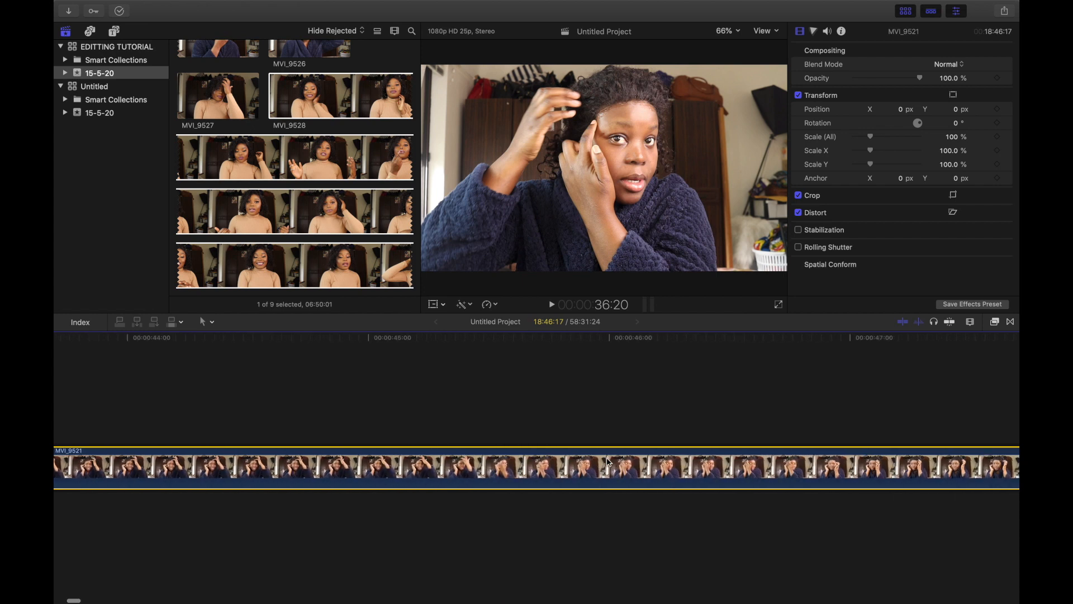
scroll(608, 462, "right", 10)
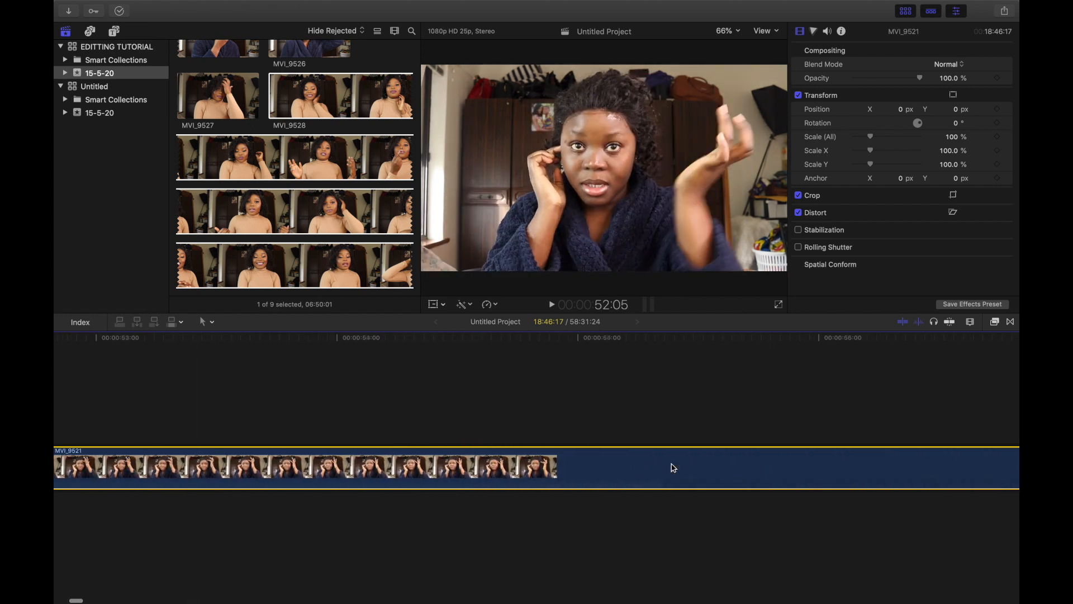
scroll(674, 468, "right", 20)
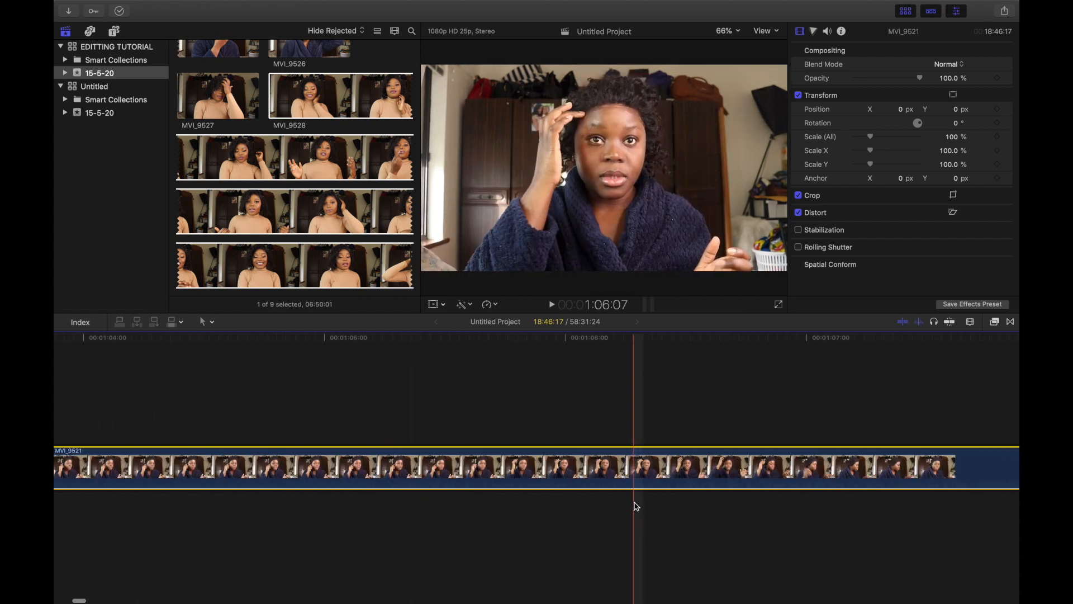
scroll(625, 481, "right", 8)
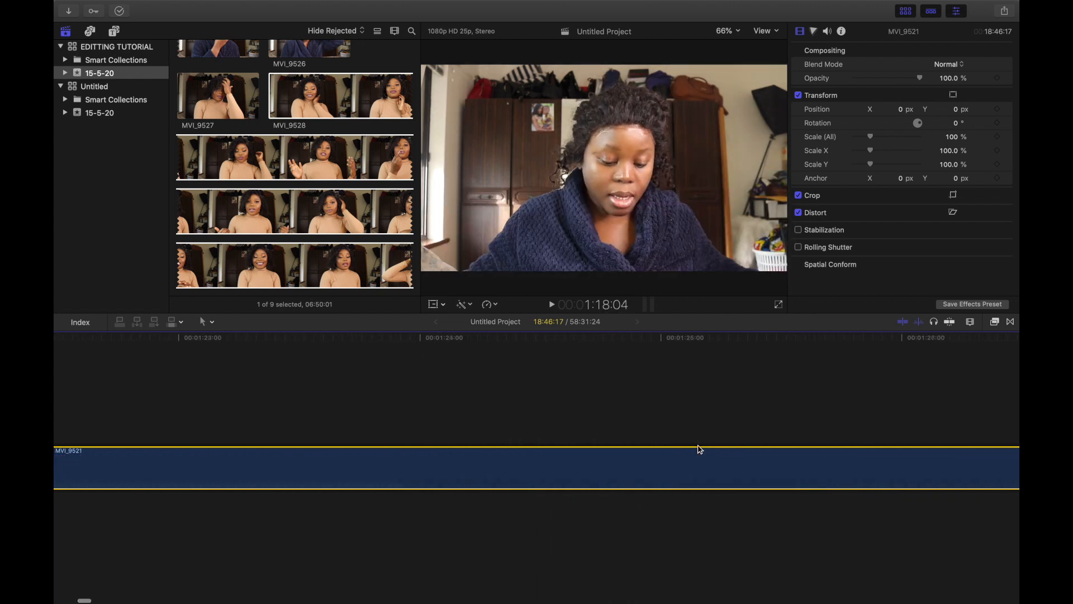
scroll(681, 449, "right", 4)
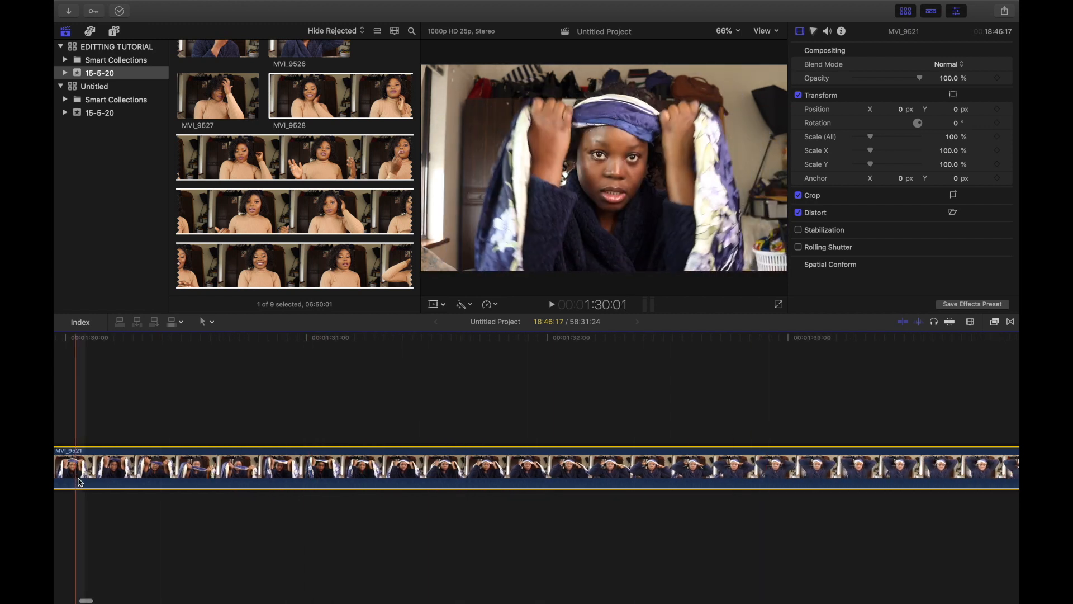
scroll(670, 481, "right", 4)
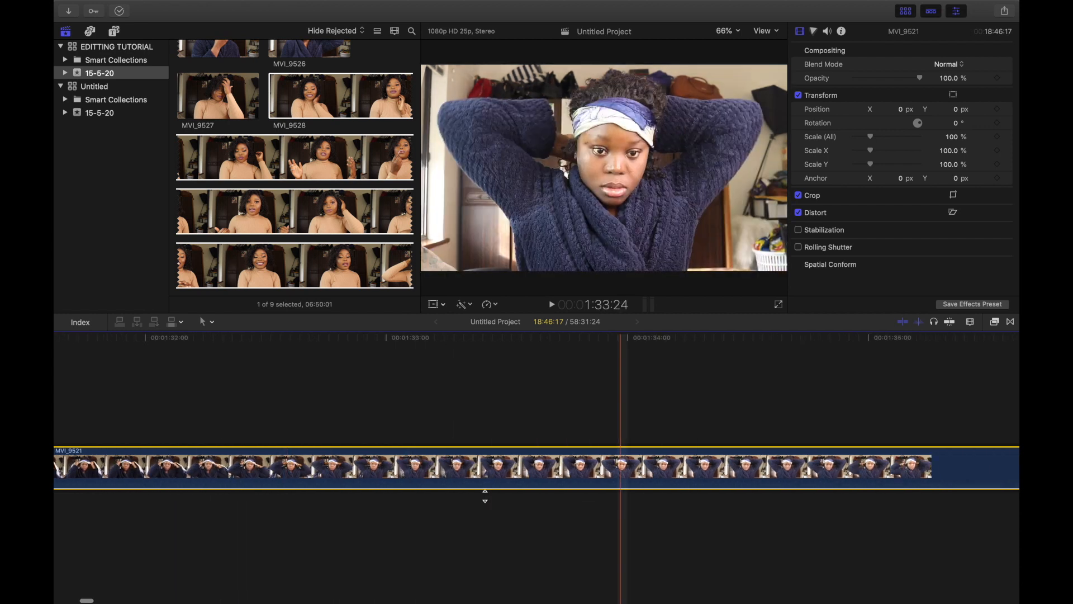
scroll(710, 473, "right", 10)
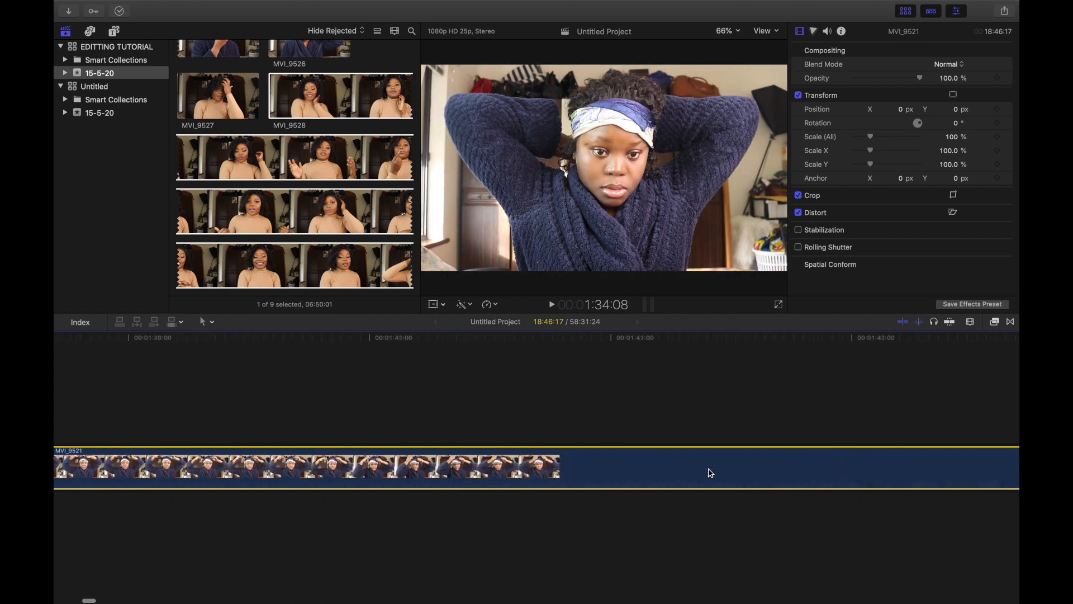
scroll(710, 473, "right", 3)
scroll(346, 501, "left", 8)
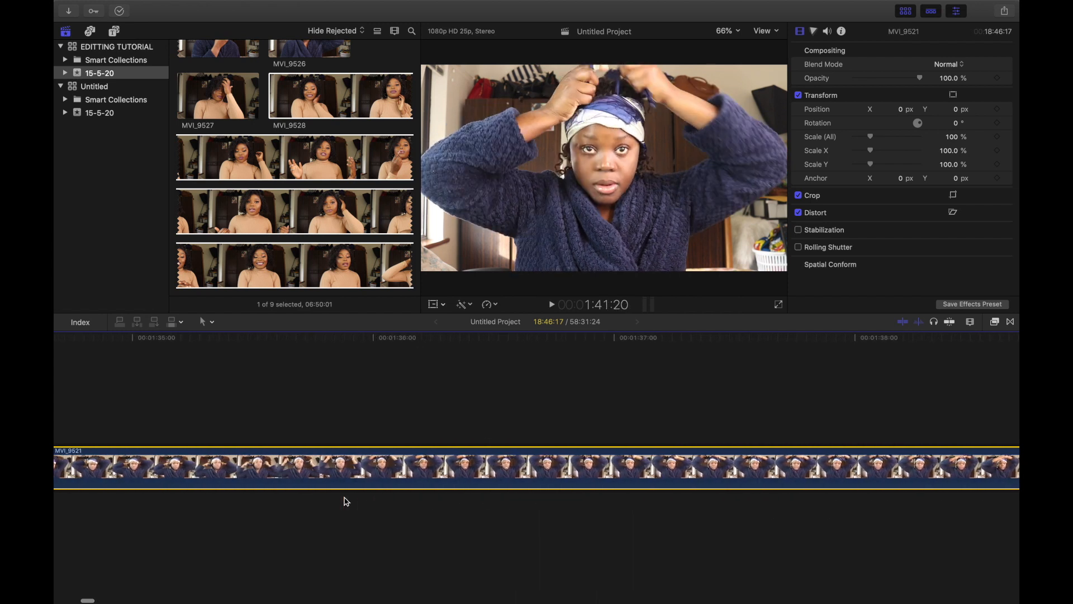
scroll(346, 501, "left", 4)
scroll(385, 498, "left", 10)
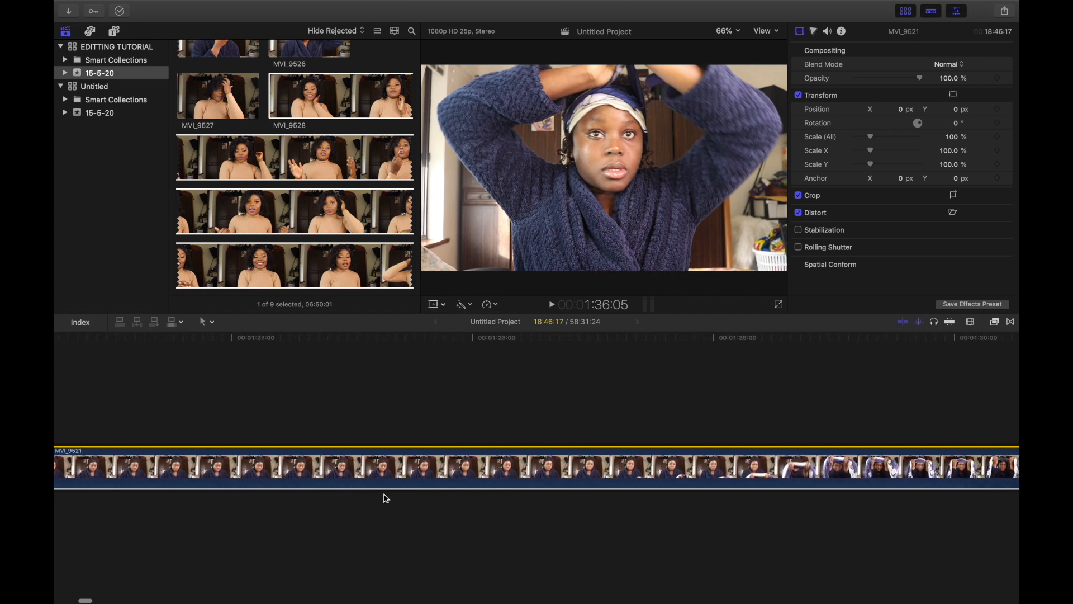
scroll(385, 498, "right", 3)
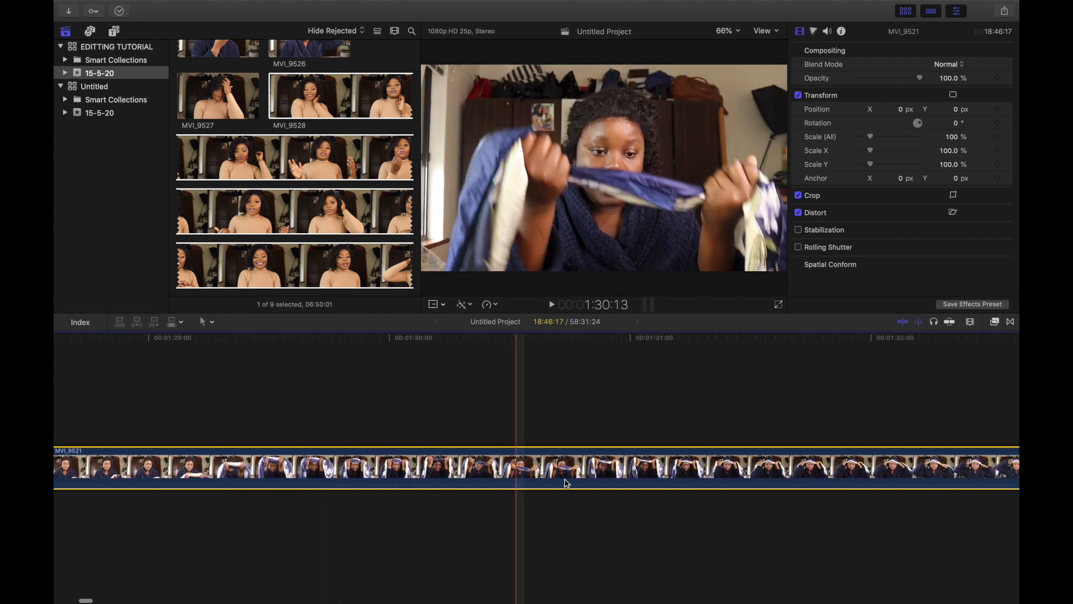
scroll(566, 483, "right", 2)
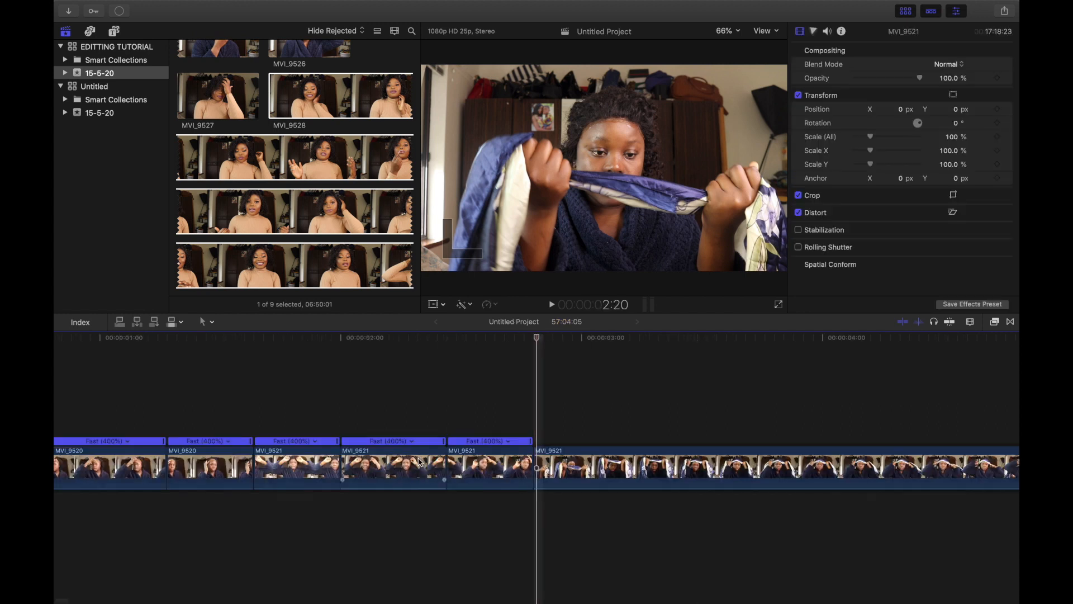
Step: Cut the clip at about 00:00:03:23 and speed up the segment before the cut to Fast 2x
scroll(312, 460, "right", 3)
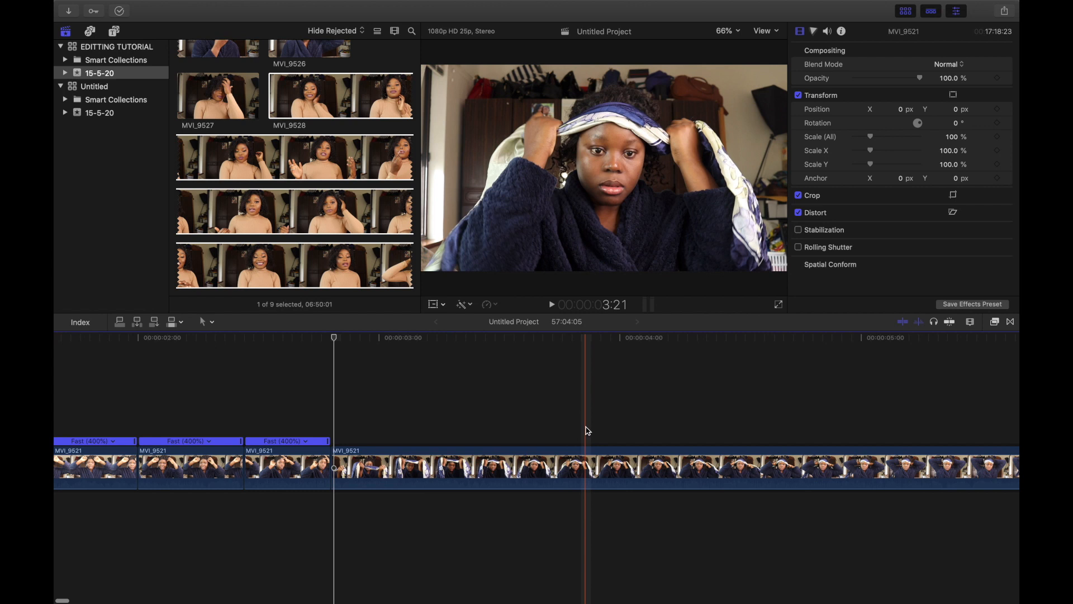
left_click(605, 465)
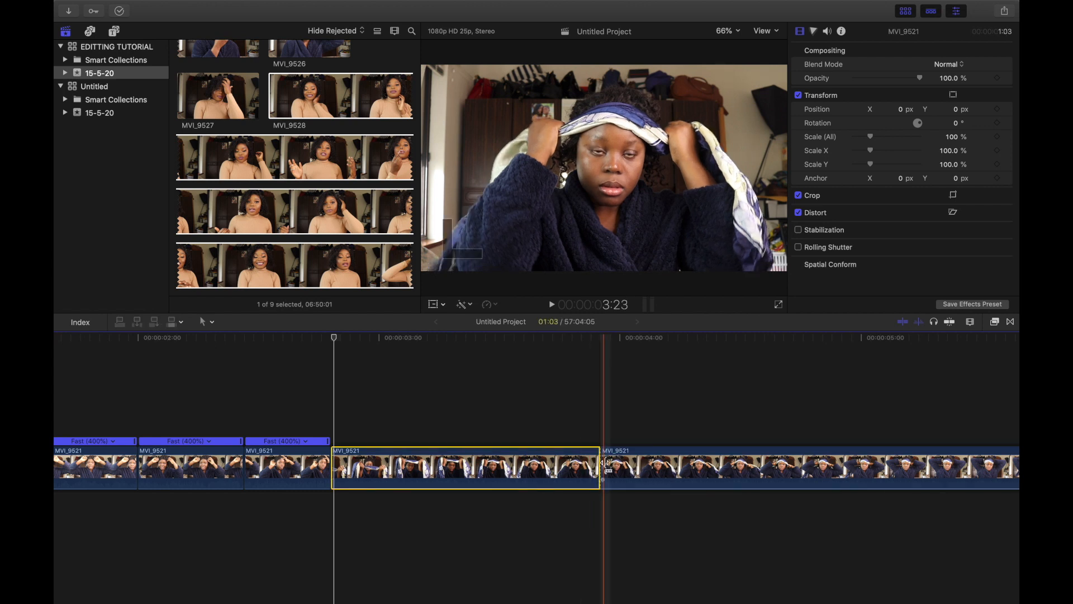
left_click(496, 305)
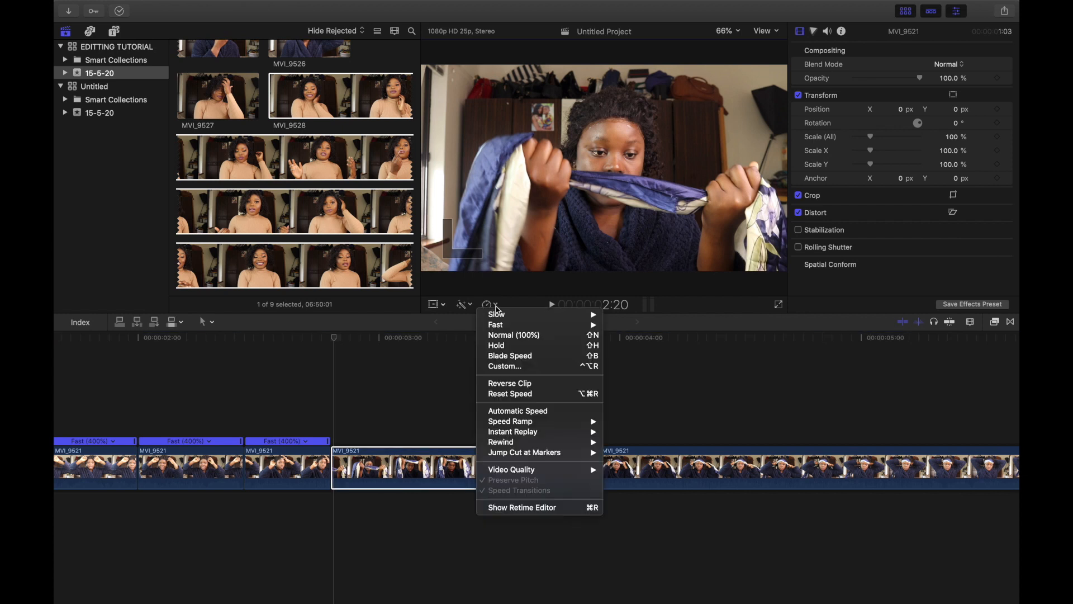
left_click(622, 326)
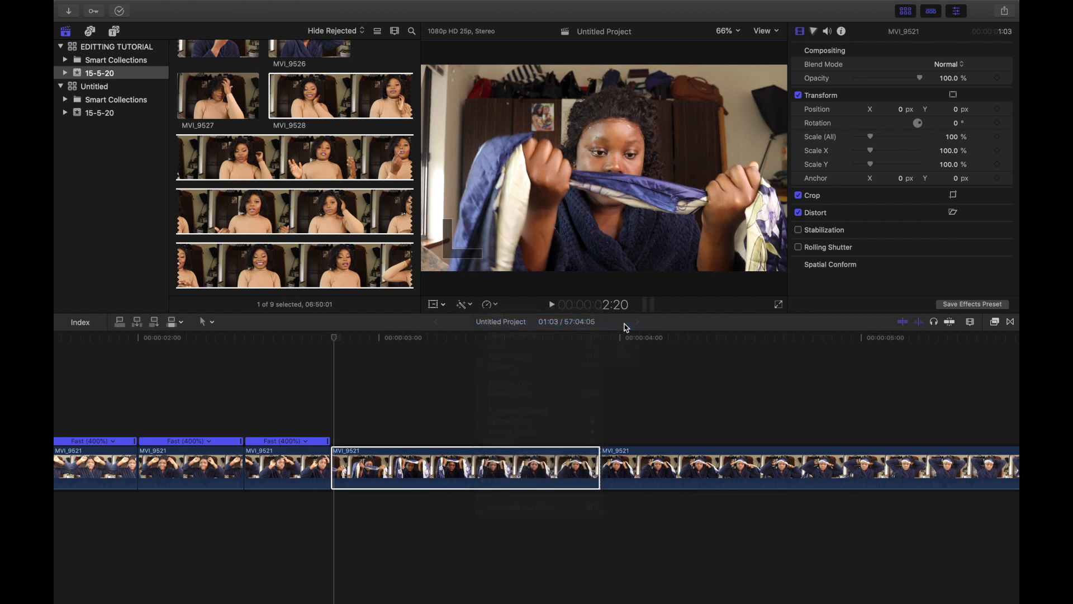
Step: Play the timeline from the beginning to review the edits
scroll(71, 469, "left", 10)
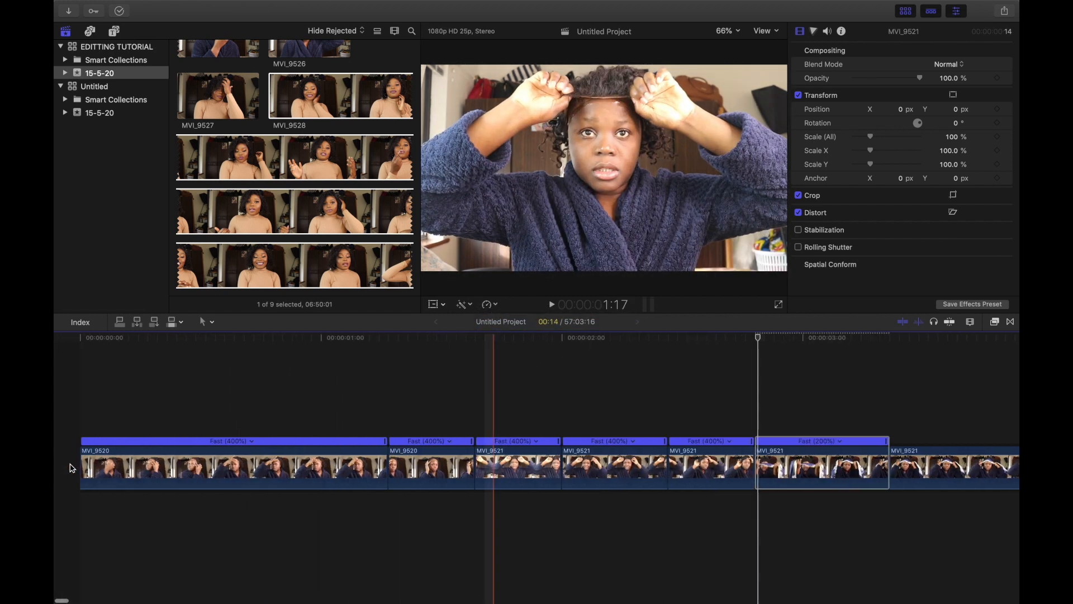
left_click(93, 468)
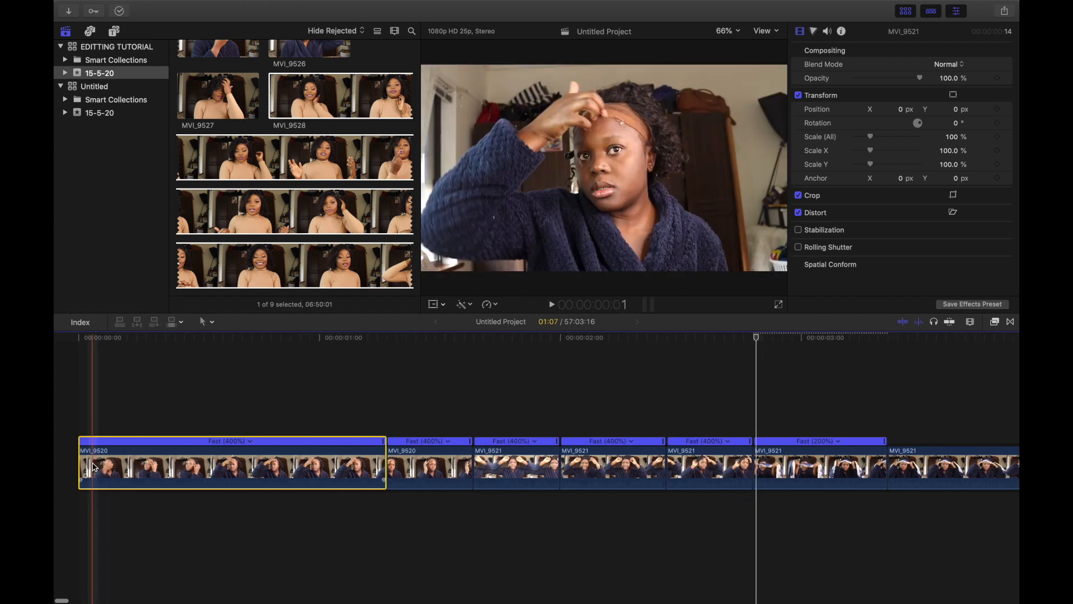
key("space")
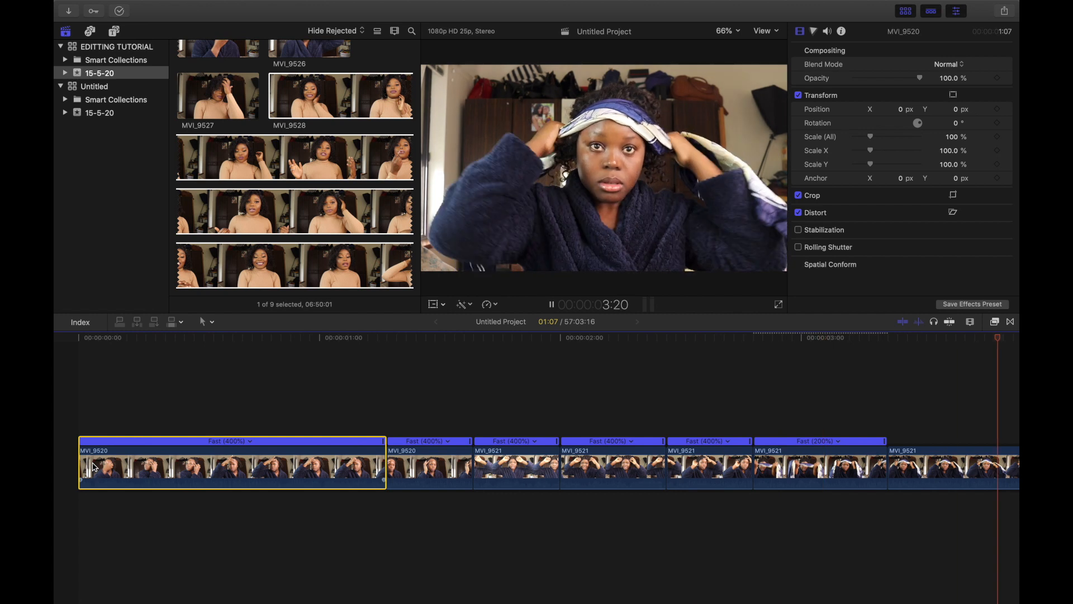
Step: Scroll through the second clip's footage to find the next section to edit
scroll(94, 467, "right", 12)
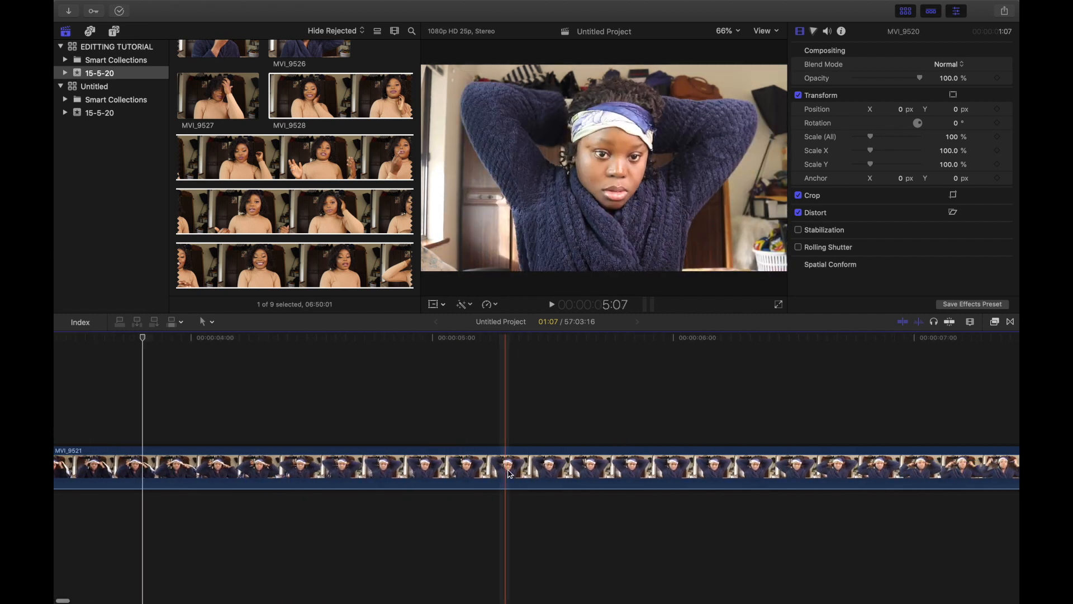
left_click(622, 465)
scroll(609, 464, "right", 10)
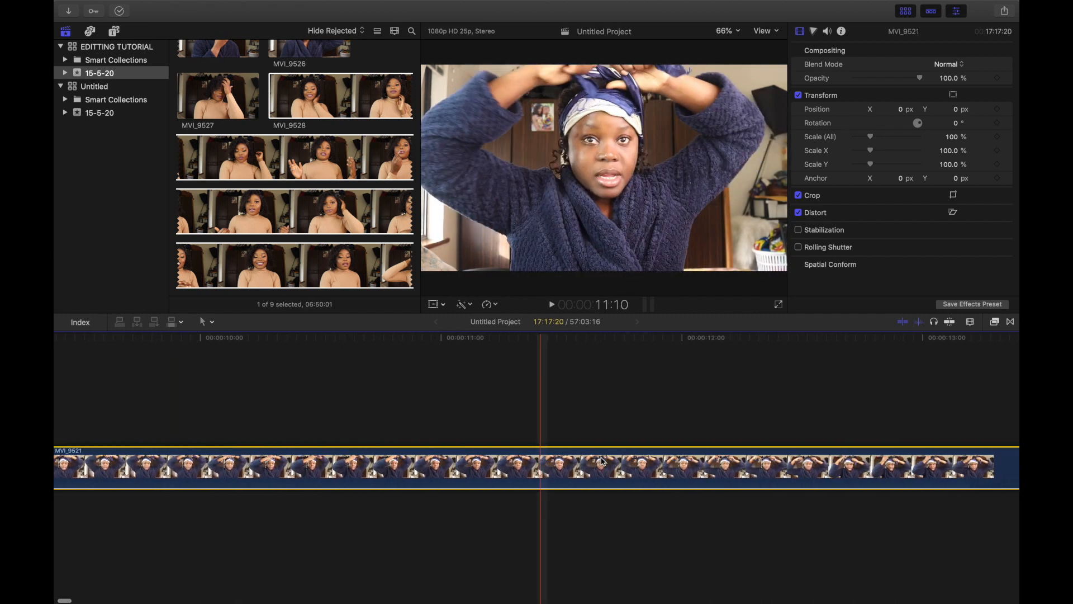
scroll(603, 462, "right", 20)
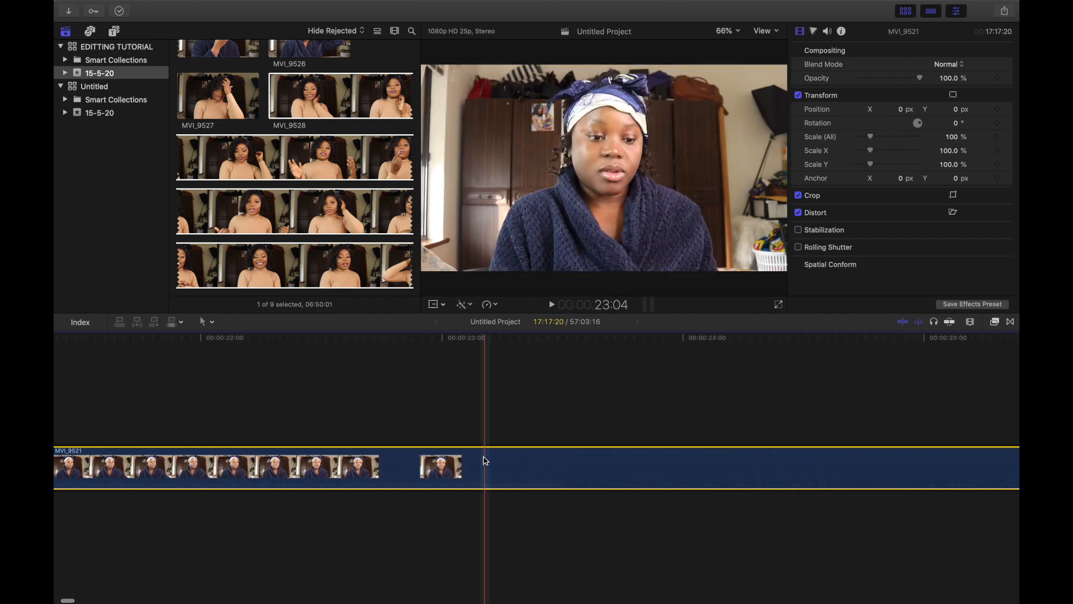
scroll(723, 471, "right", 17)
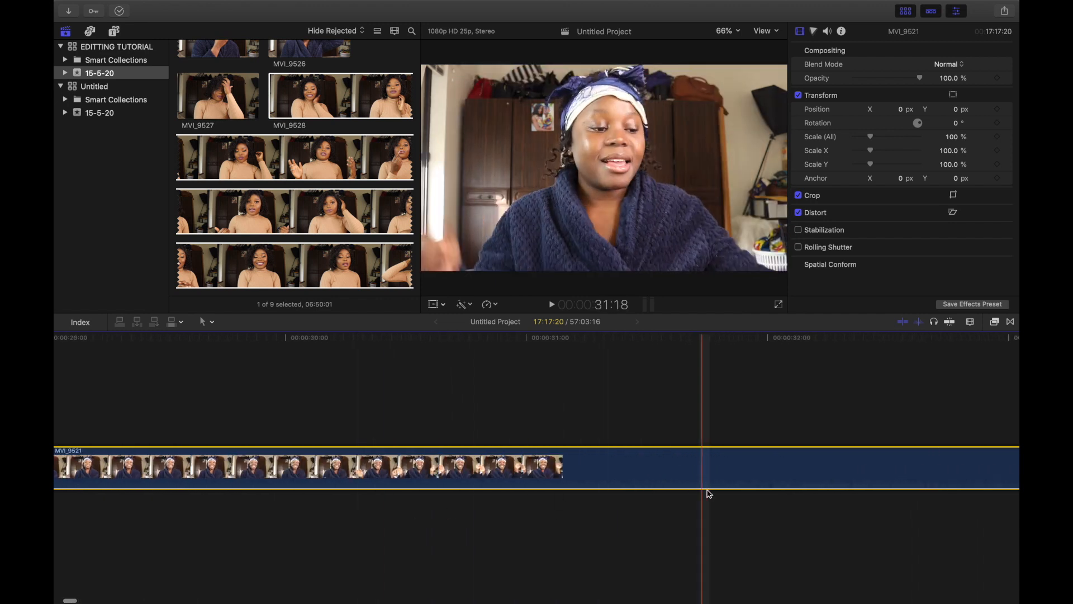
scroll(439, 472, "right", 3)
scroll(637, 482, "right", 5)
scroll(640, 464, "right", 20)
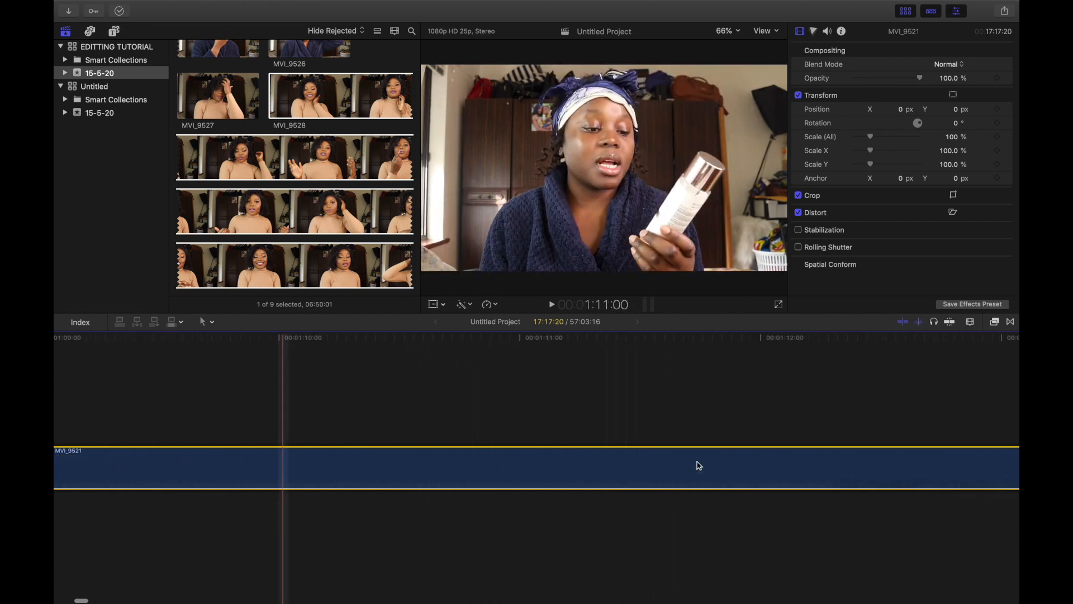
scroll(698, 462, "left", 5)
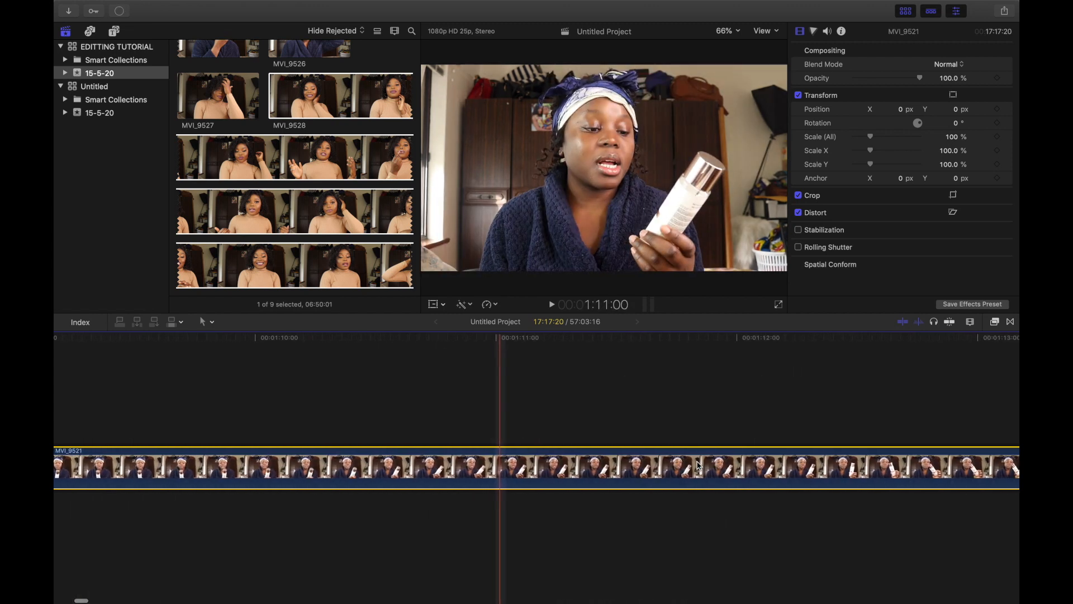
scroll(571, 456, "left", 5)
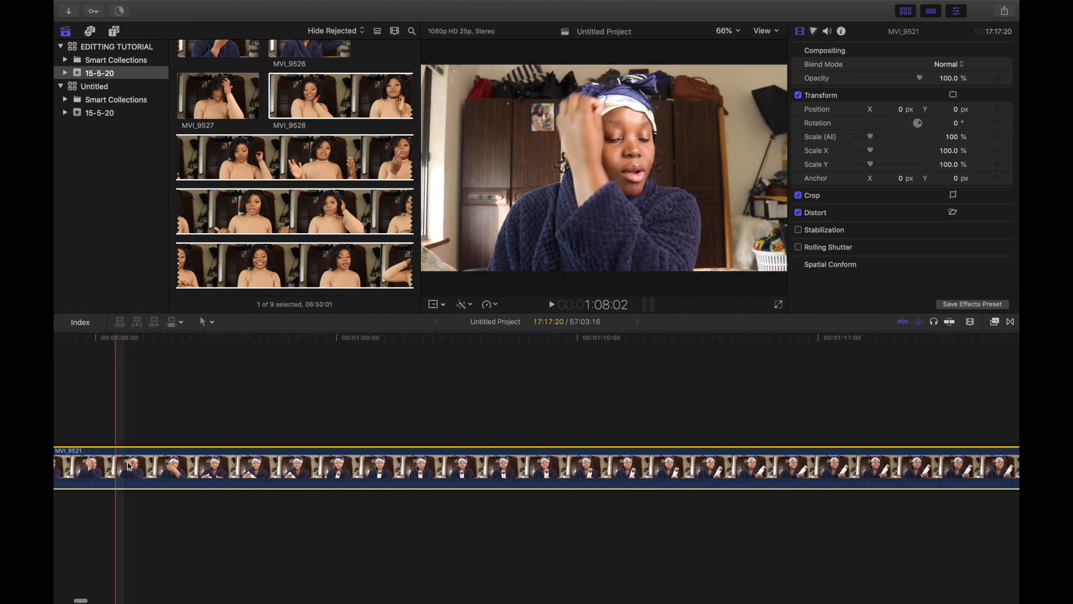
scroll(749, 413, "right", 20)
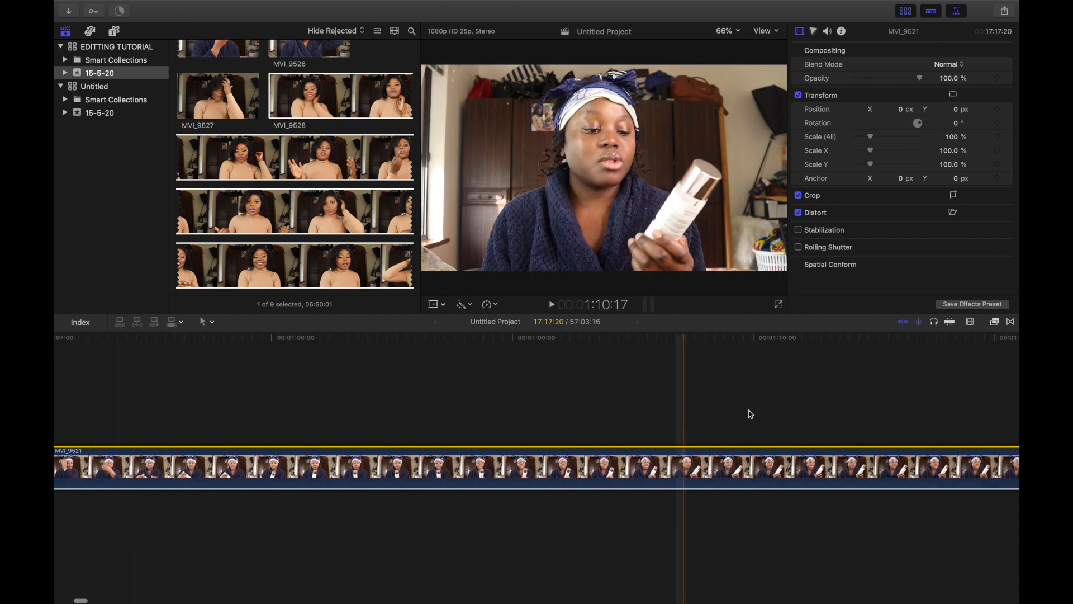
scroll(766, 469, "right", 5)
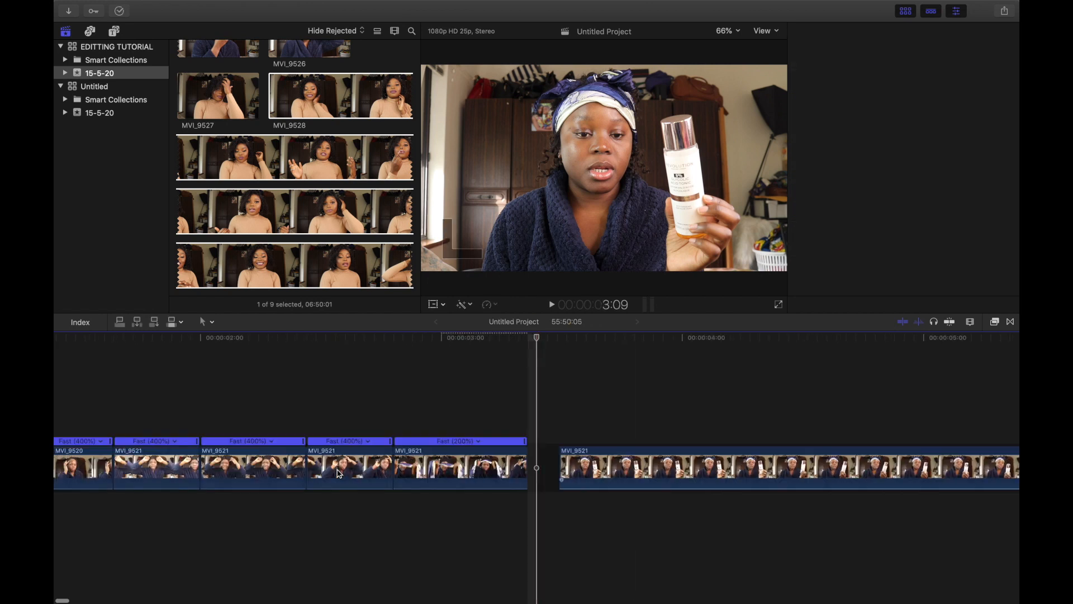
Step: Cut the clip at about 00:00:04:07, just after the Fast 2x segment
scroll(338, 473, "right", 3)
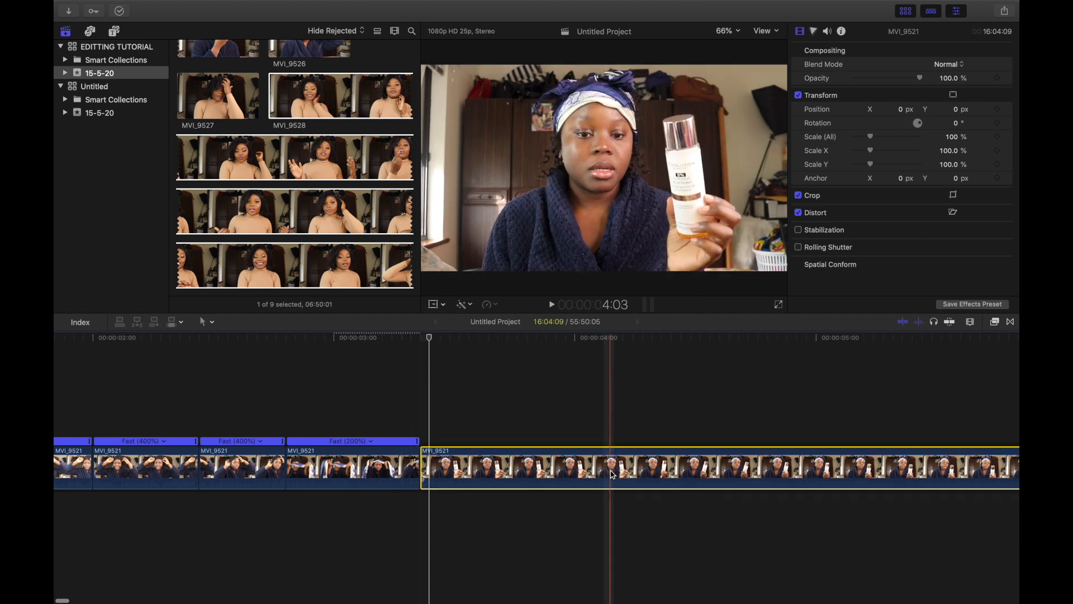
scroll(626, 484, "right", 8)
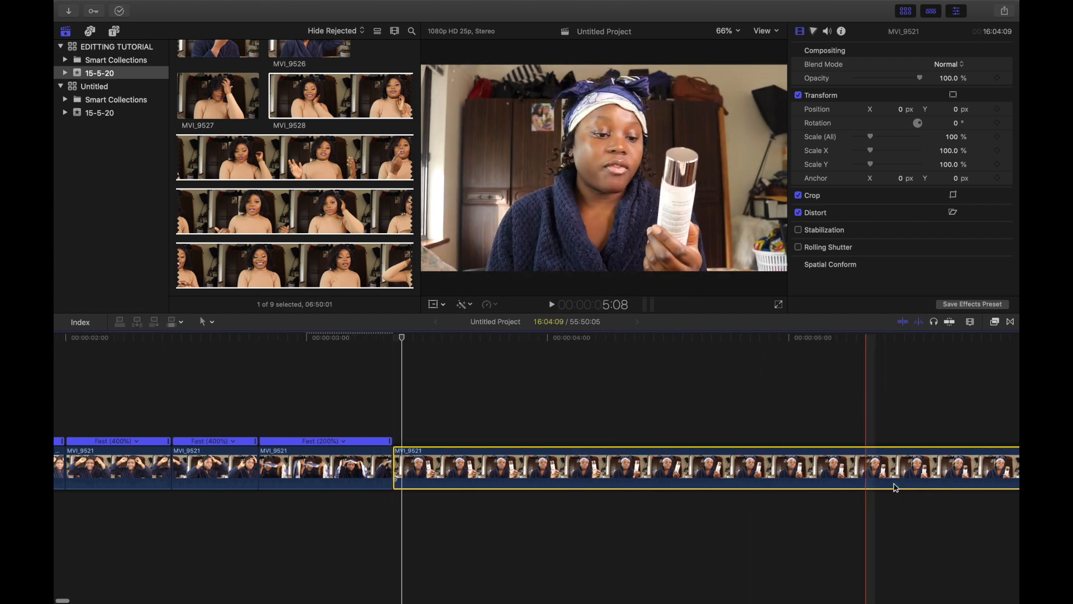
scroll(699, 503, "right", 10)
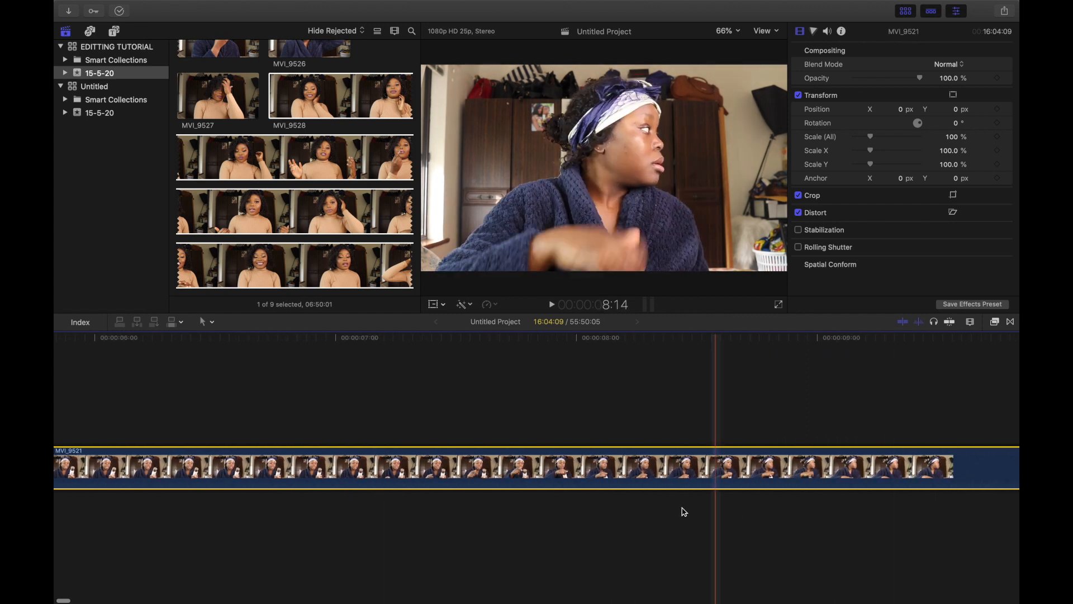
scroll(278, 480, "left", 3)
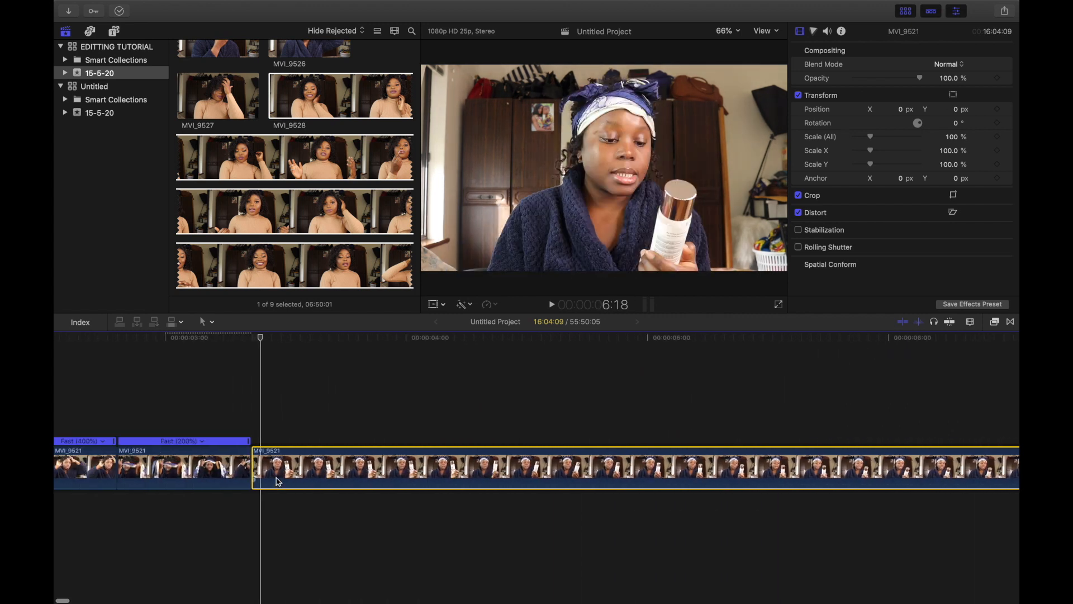
scroll(278, 481, "right", 20)
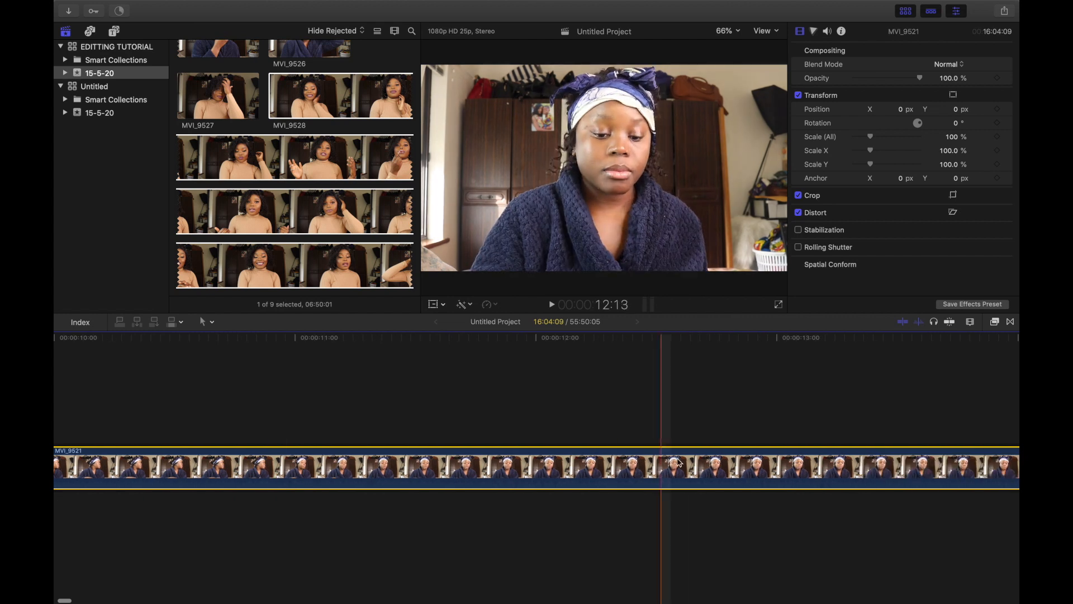
scroll(705, 461, "left", 10)
scroll(302, 527, "left", 12)
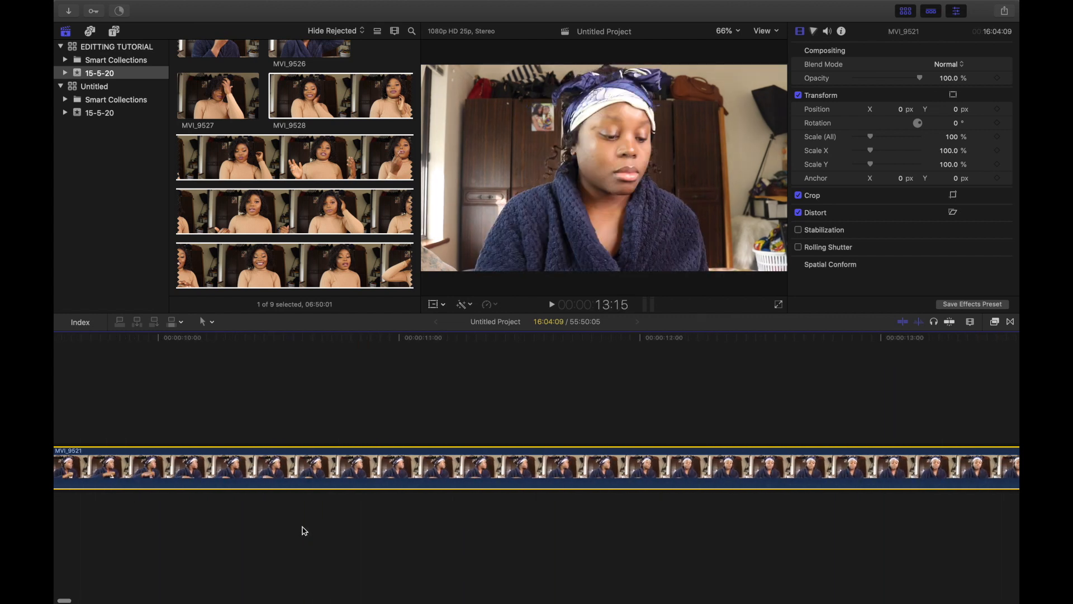
scroll(305, 531, "left", 10)
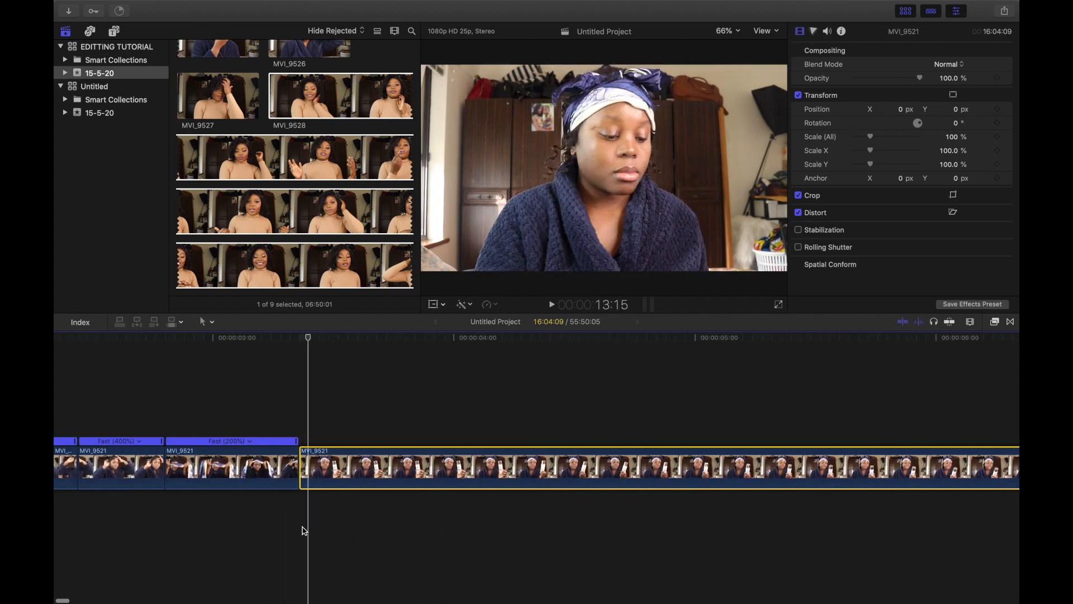
scroll(304, 531, "left", 3)
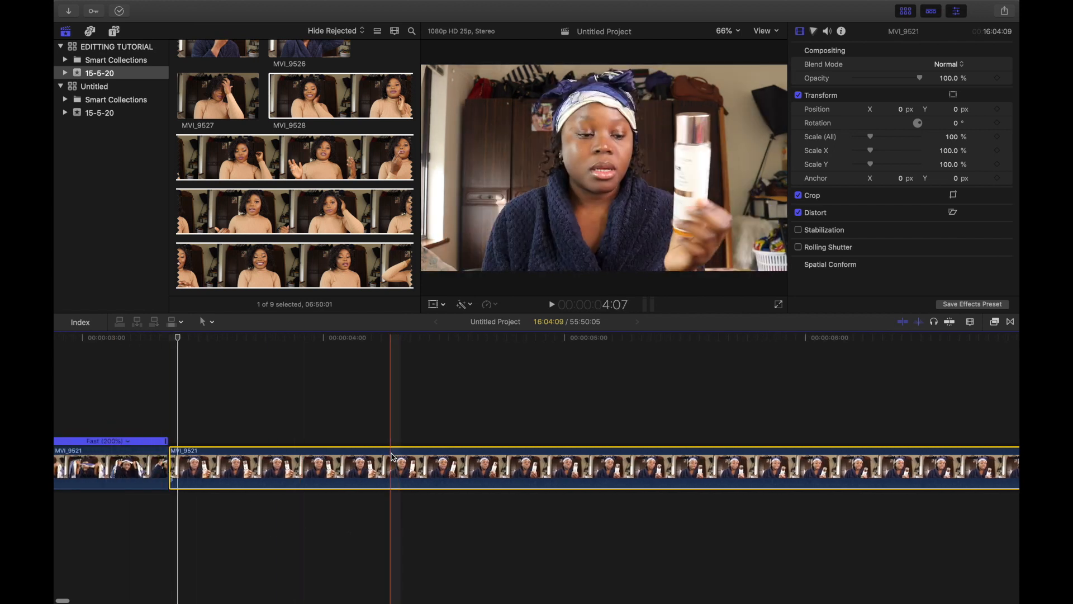
key("super+b")
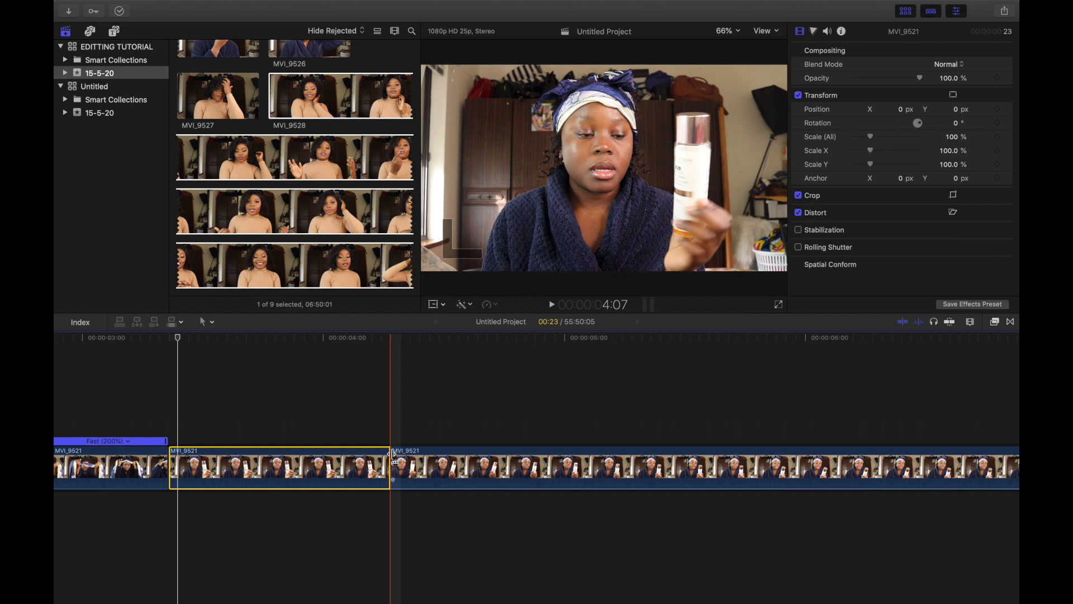
Step: Add a Basic Title above the clip, starting at the segment just cut
mouse_move(296, 4)
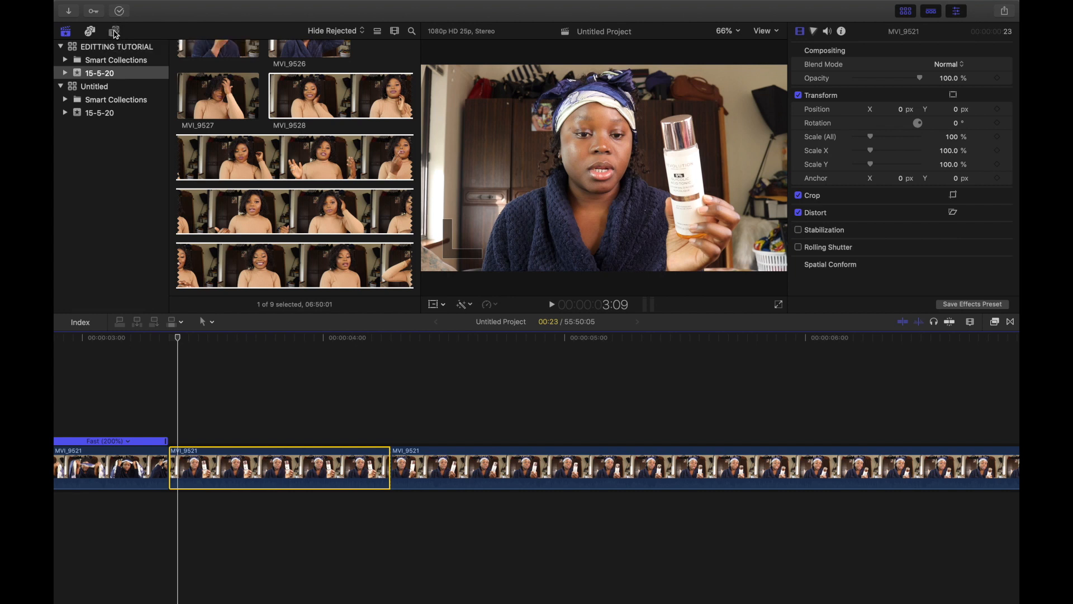
left_click(114, 32)
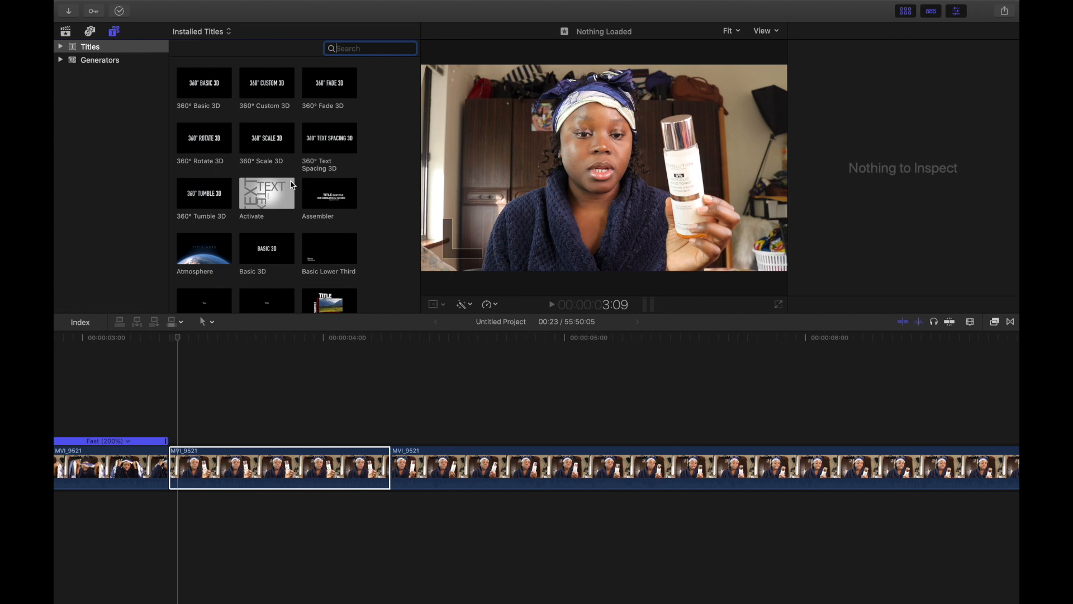
scroll(292, 184, "down", 5)
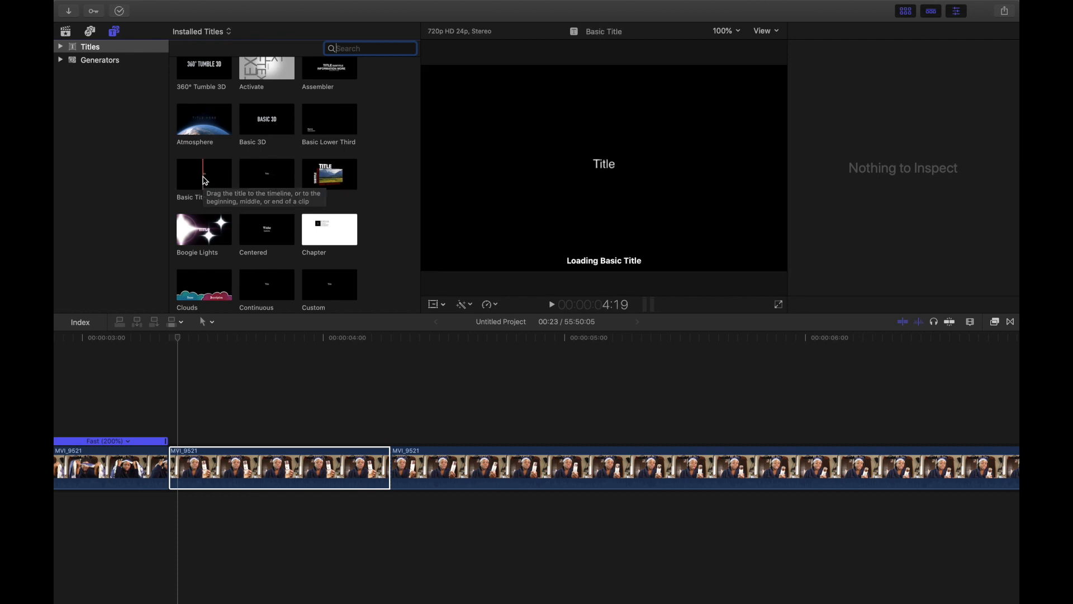
left_click_drag(228, 380, 175, 429)
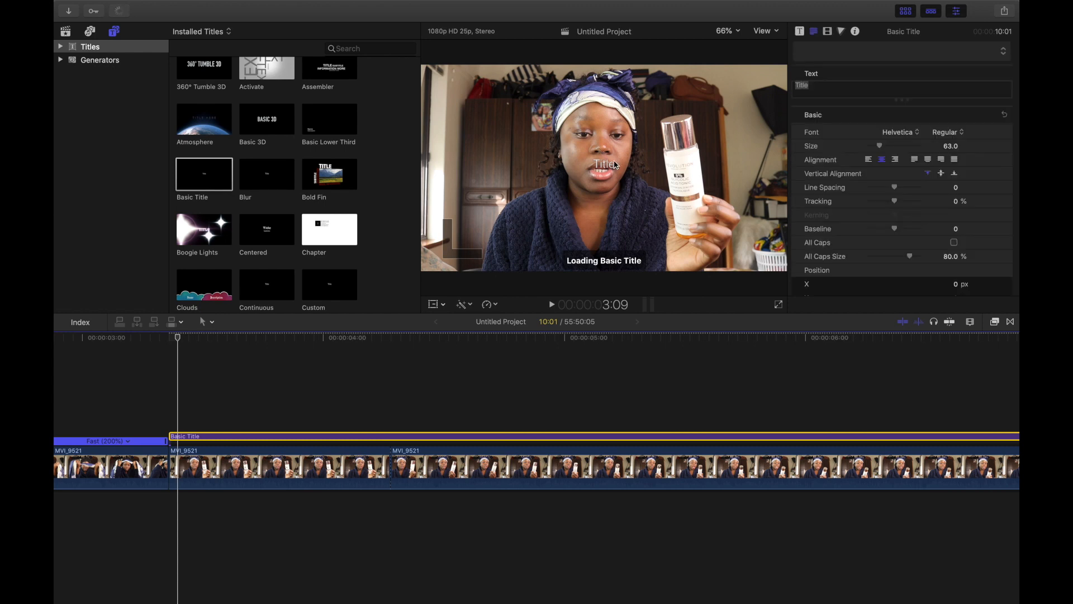
Step: Replace the title's text with GLYCOLIC ACID
double_click(613, 167)
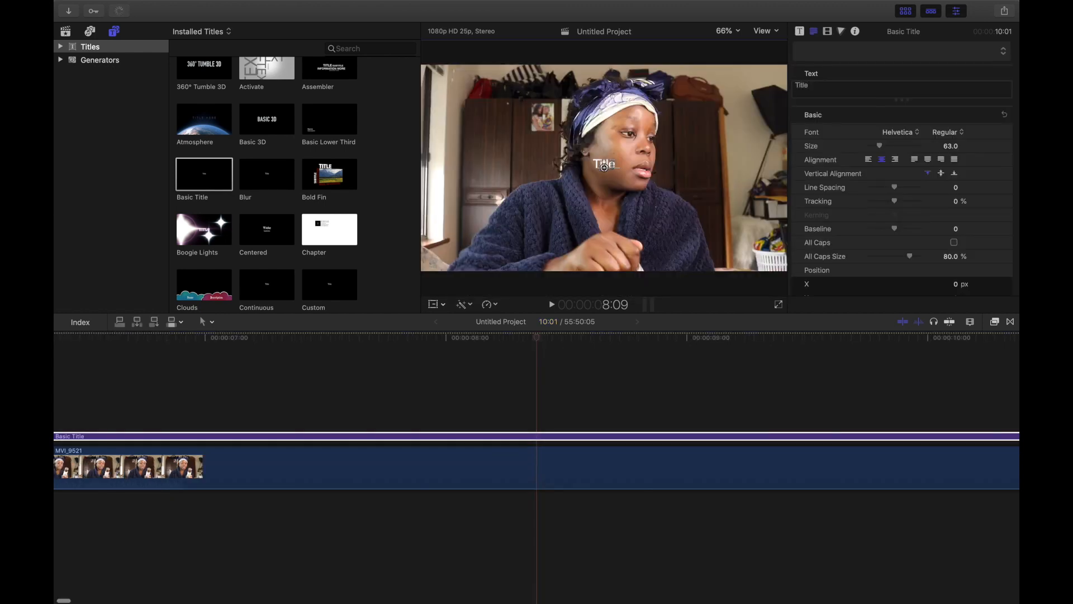
type("GLYCOLIC ACID")
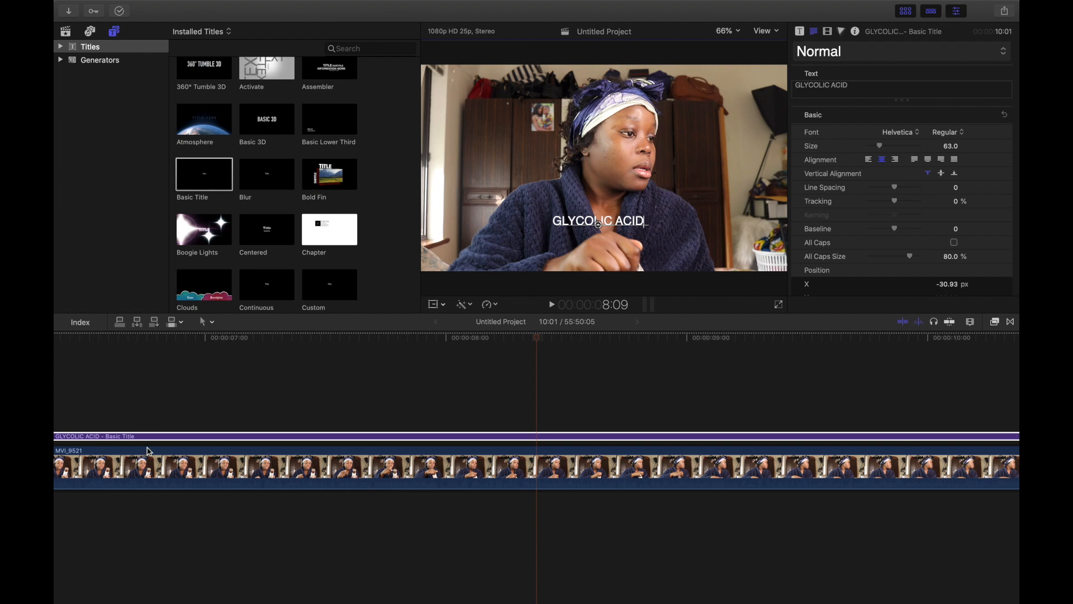
scroll(154, 456, "left", 10)
scroll(160, 461, "left", 4)
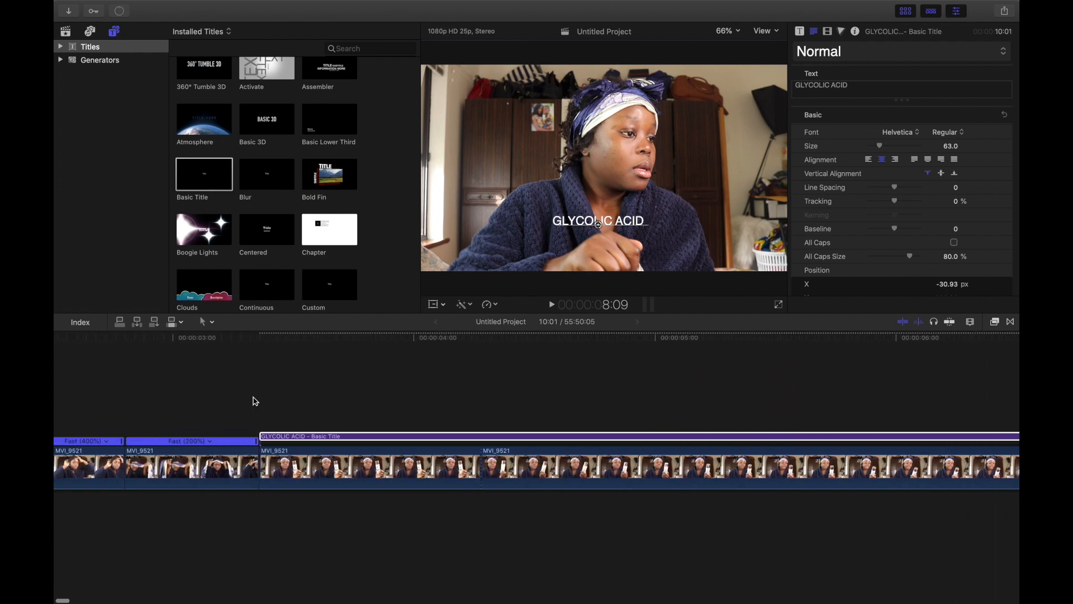
Step: Split the title where the clip segment ends and delete the trailing part of the title
left_click(352, 395)
left_click(274, 475)
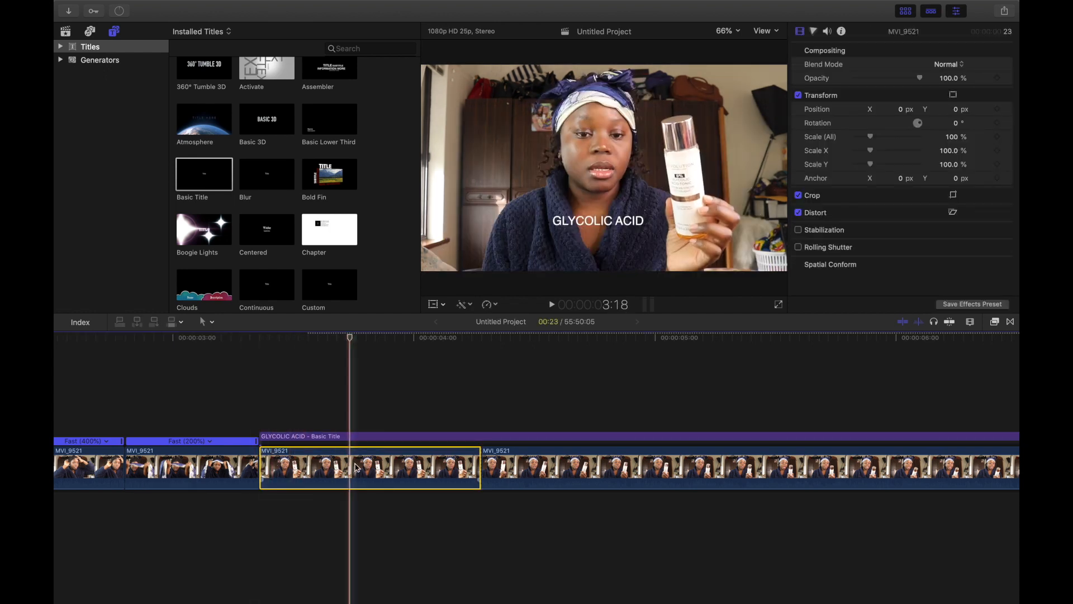
left_click(577, 467)
scroll(577, 467, "right", 10)
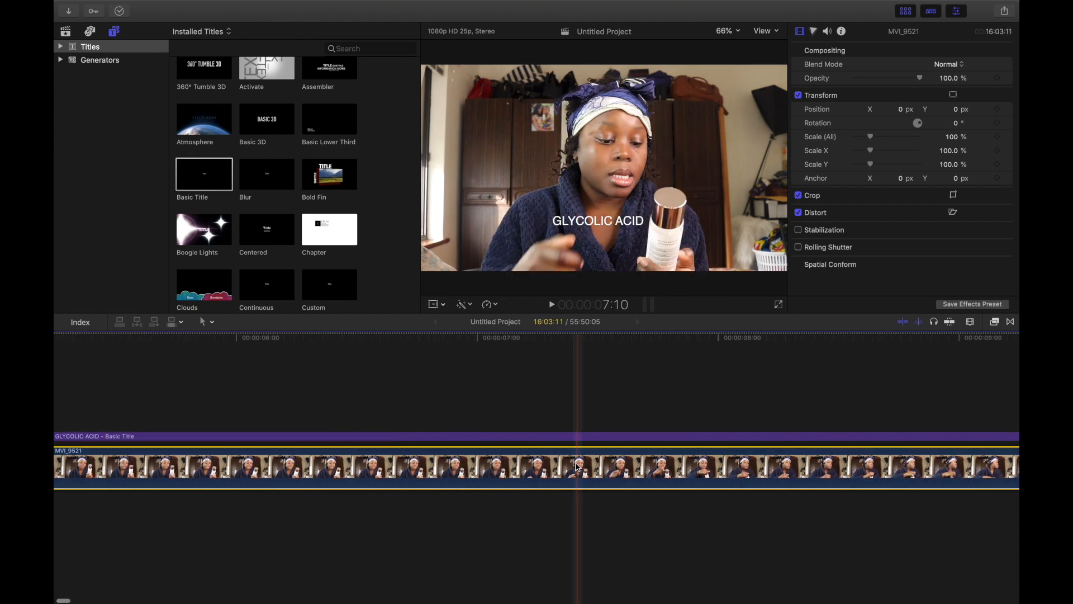
left_click(142, 437)
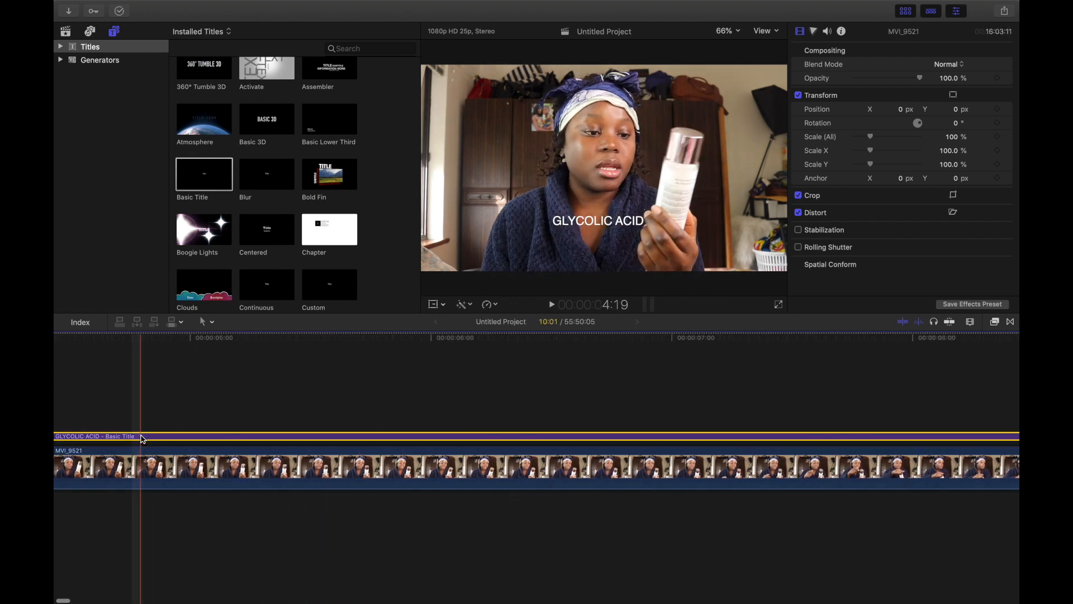
scroll(142, 439, "left", 10)
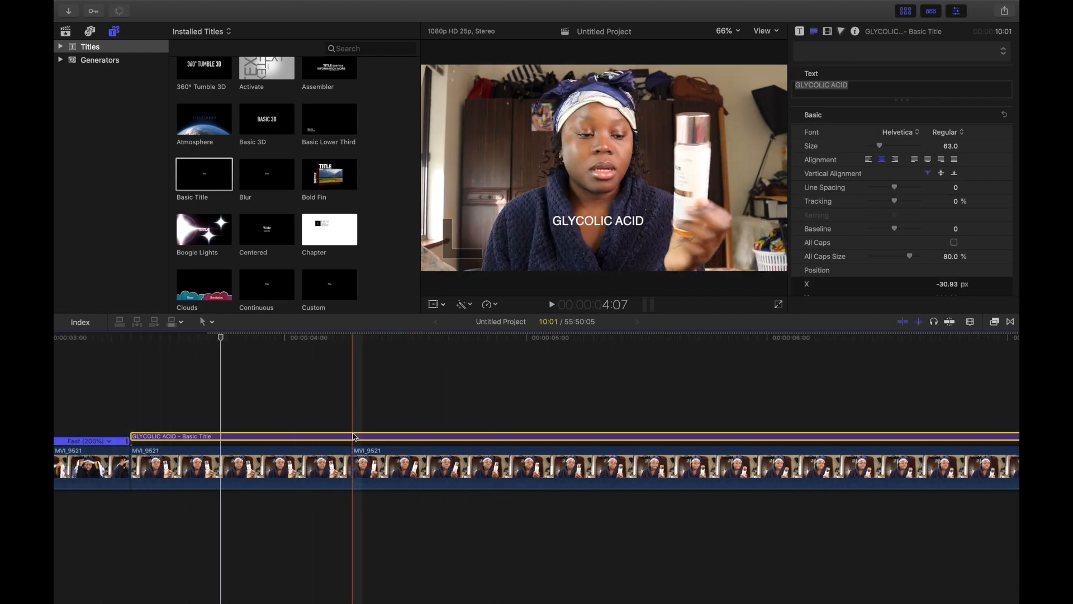
left_click(384, 437)
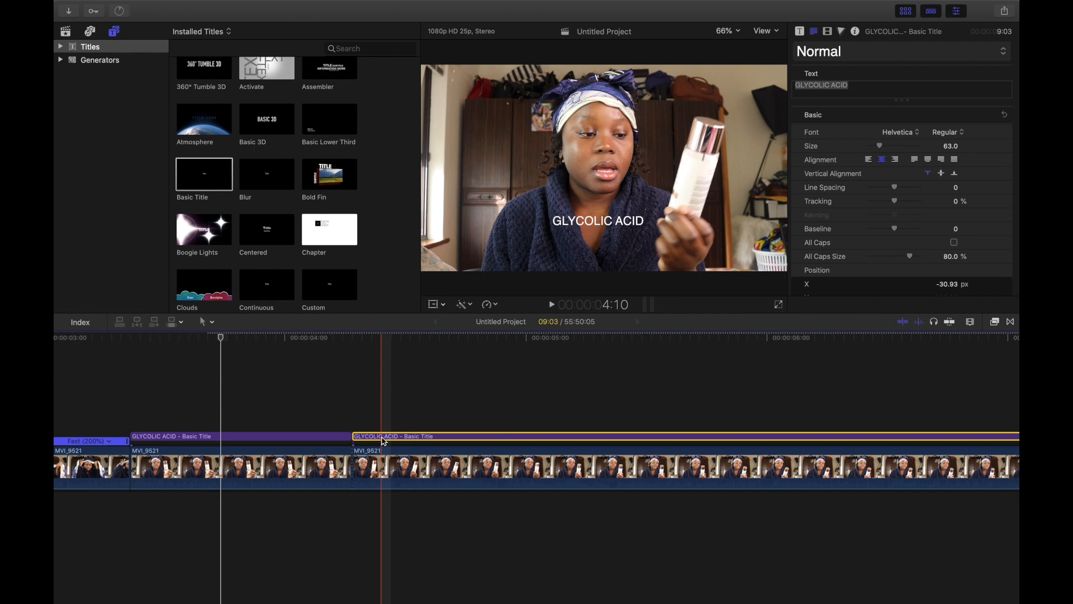
key("Delete")
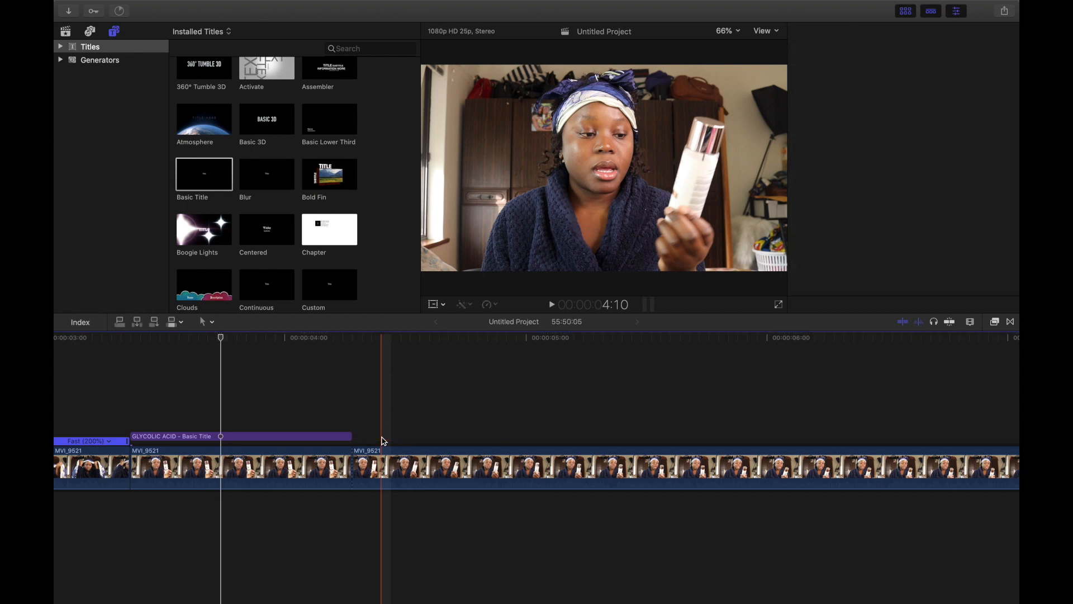
Step: Scroll along the clip after the GLYCOLIC ACID segment and blade it at about 00:00:18:16
left_click(378, 481)
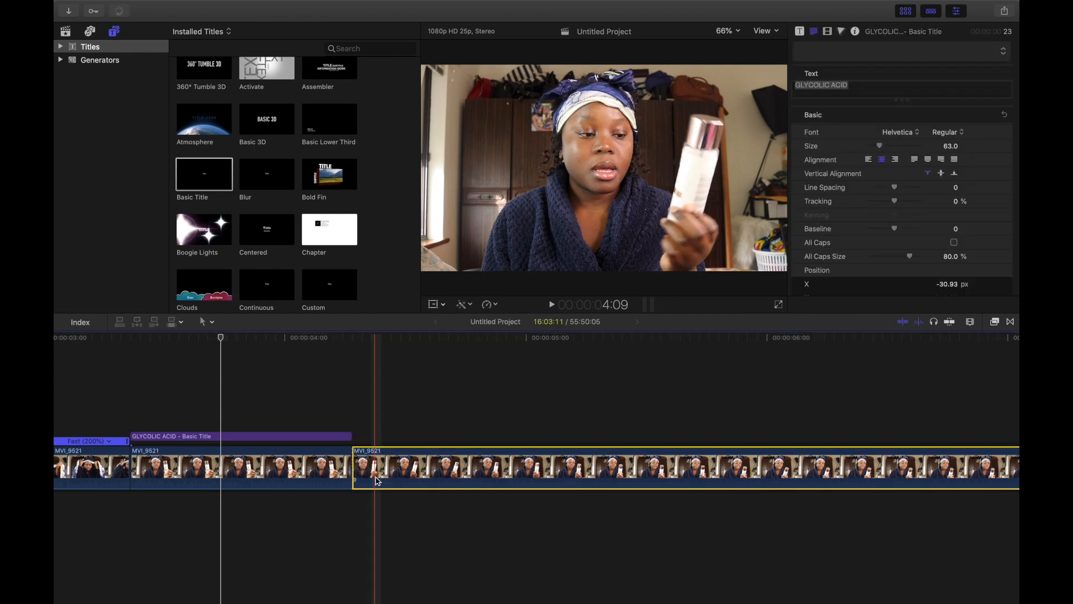
scroll(377, 481, "right", 10)
scroll(576, 479, "right", 3)
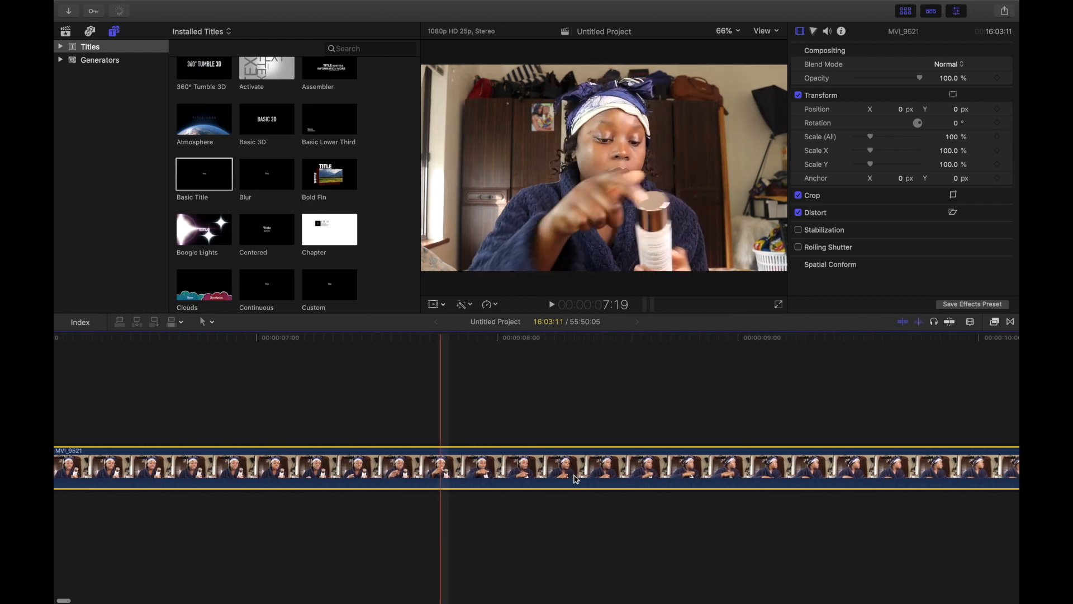
scroll(576, 479, "right", 15)
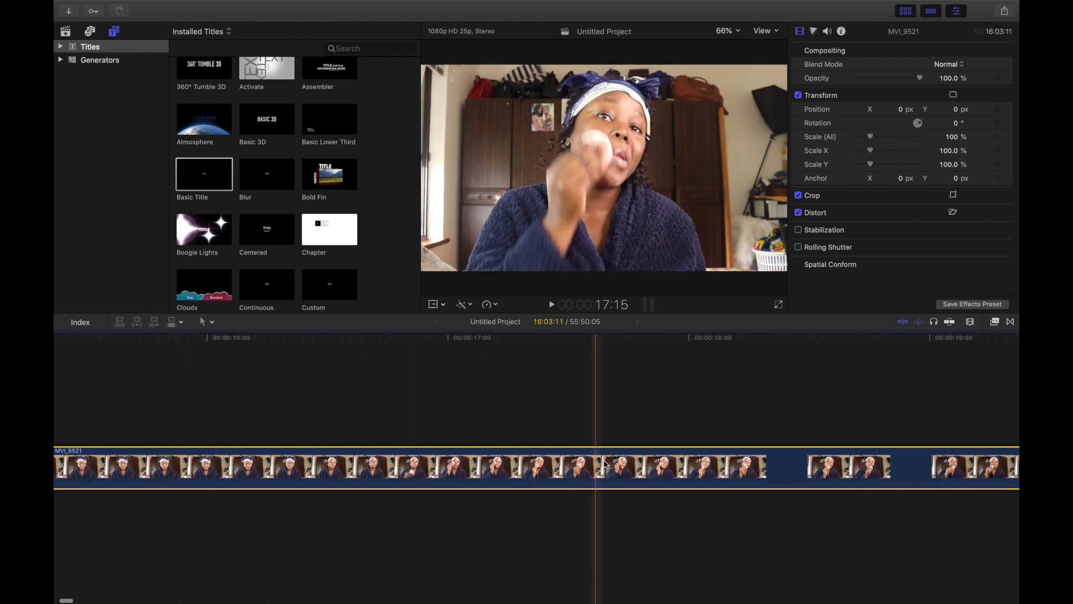
scroll(654, 472, "right", 5)
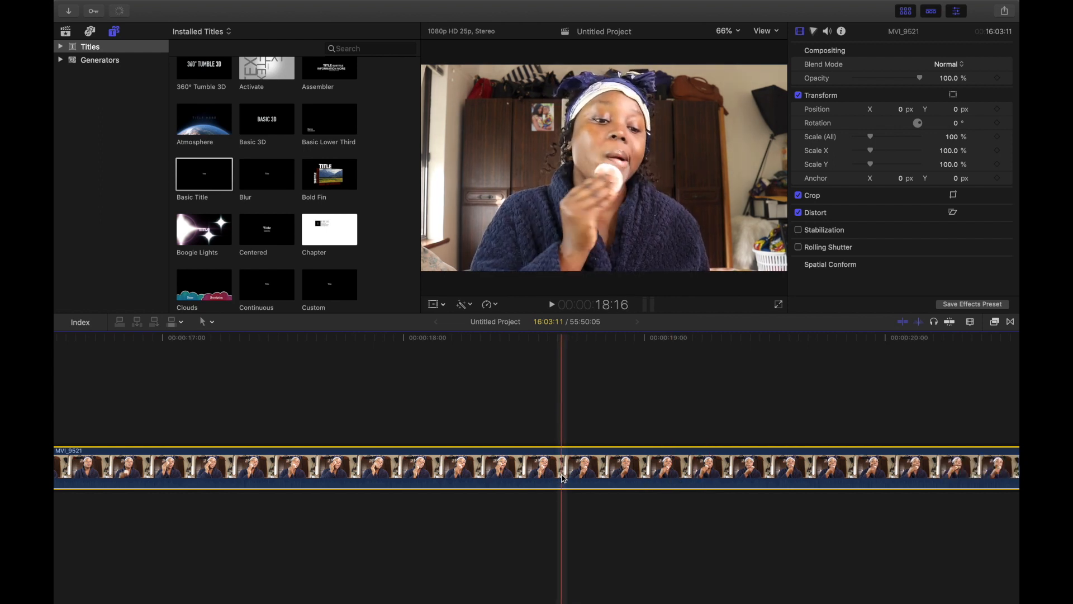
key("super+b")
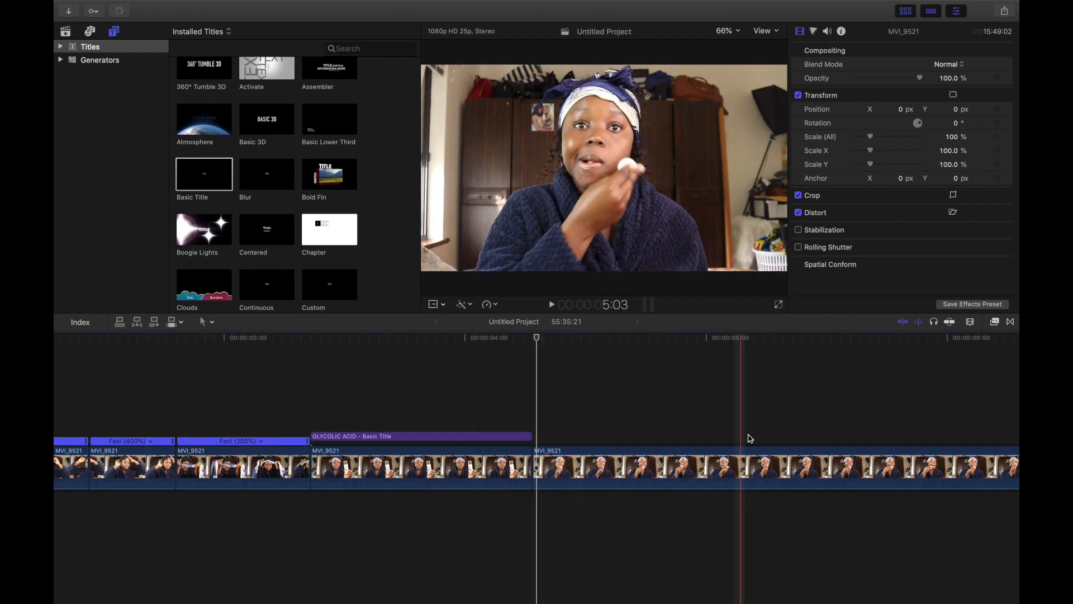
Step: Set the clip segment after the GLYCOLIC ACID title to Fast 2x speed
left_click(890, 462)
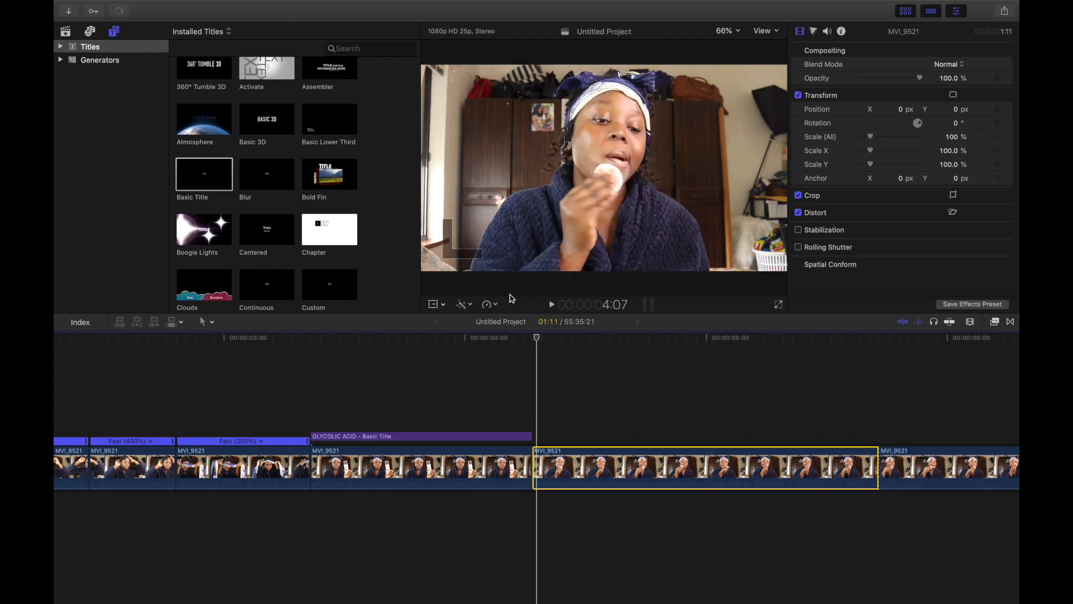
left_click(496, 305)
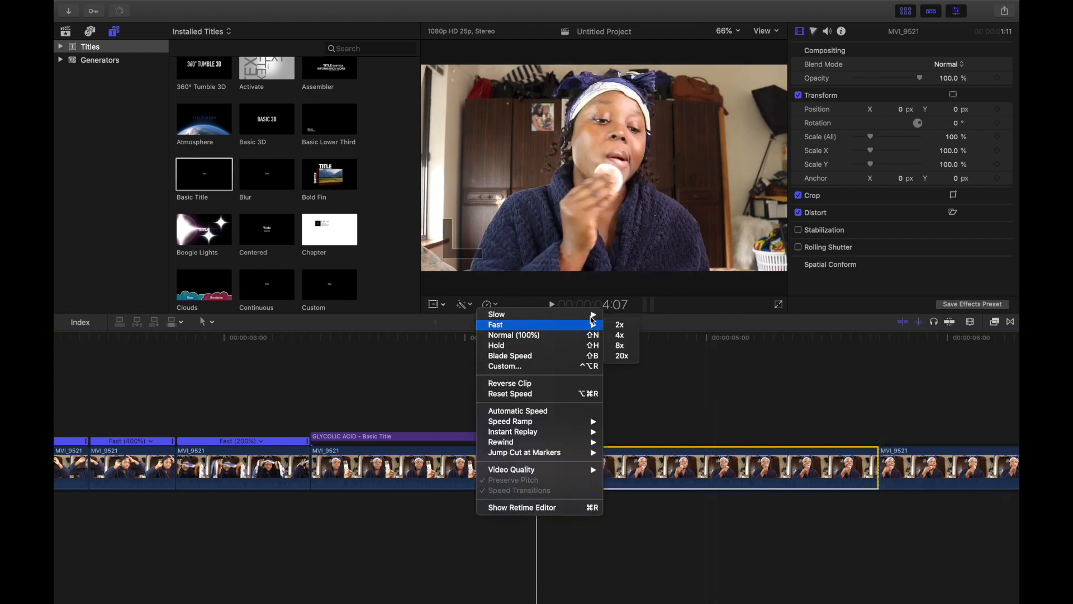
left_click(626, 333)
Step: Blade out a short segment ending at about 00:00:07:02 and delete it
key("super+equal")
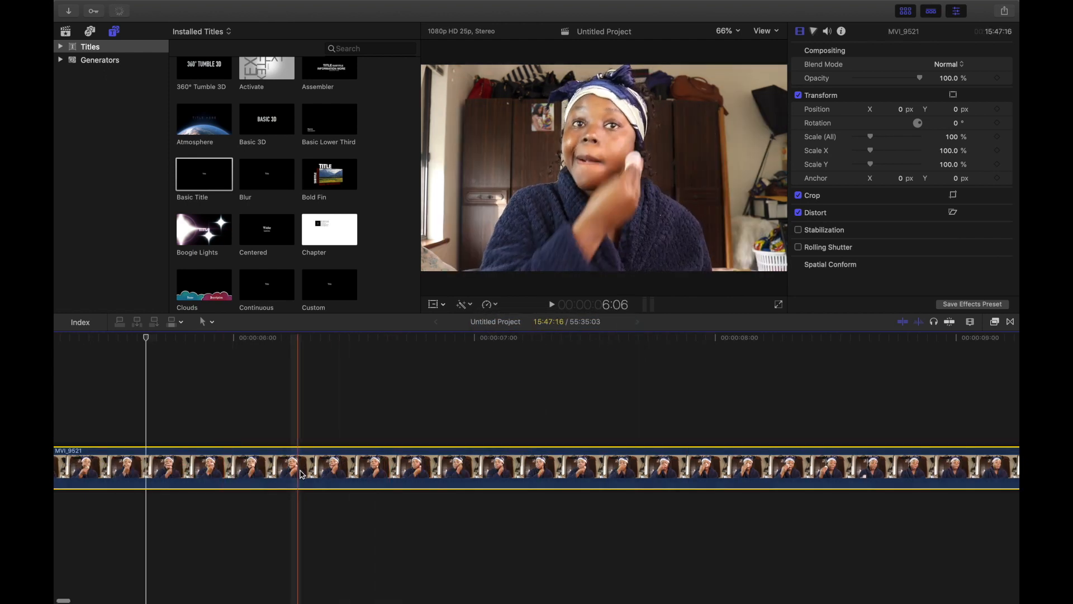
key("super+b")
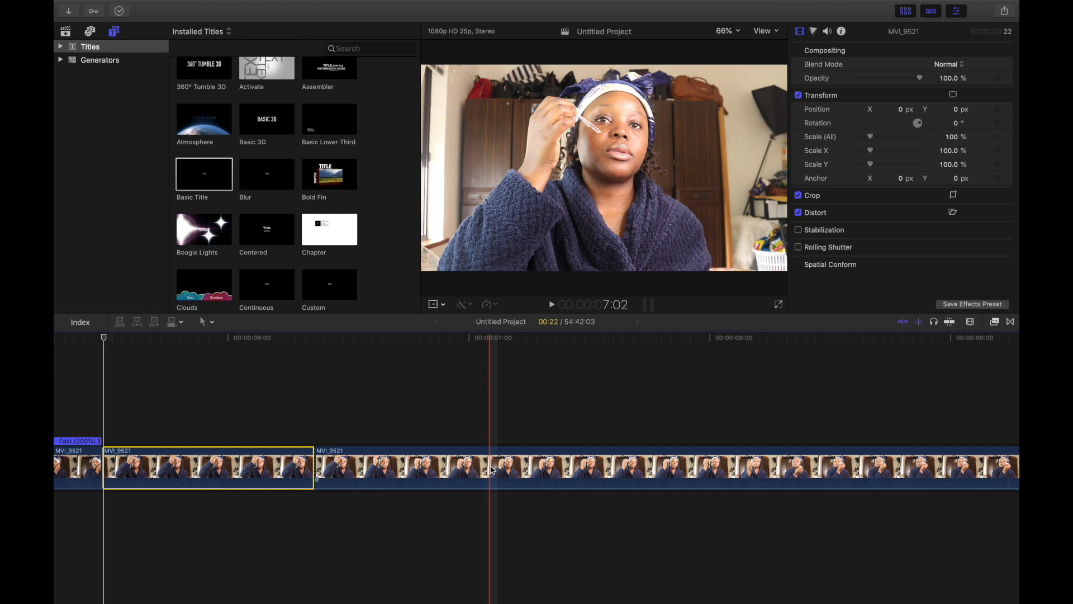
key("super+b")
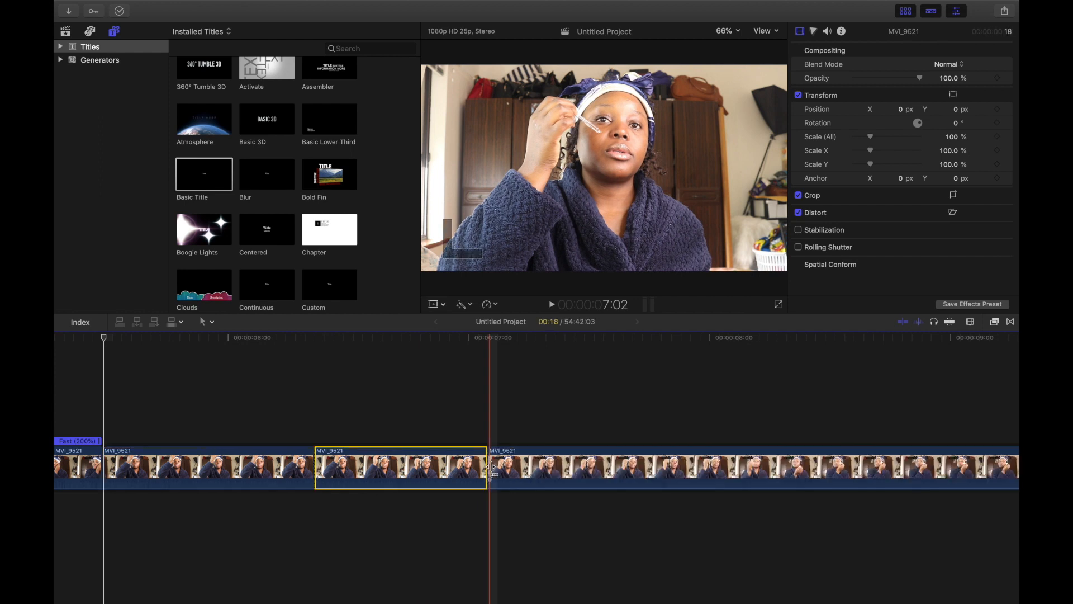
key("Delete")
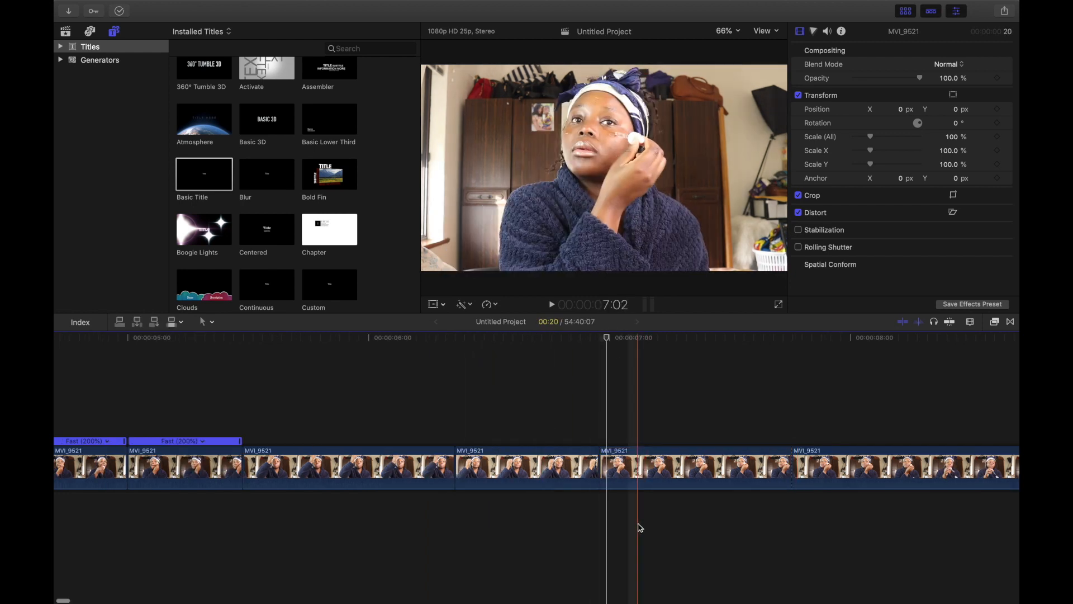
Step: Select the three following clip segments and set them to Fast 2x speed
left_click_drag(638, 525, 374, 453)
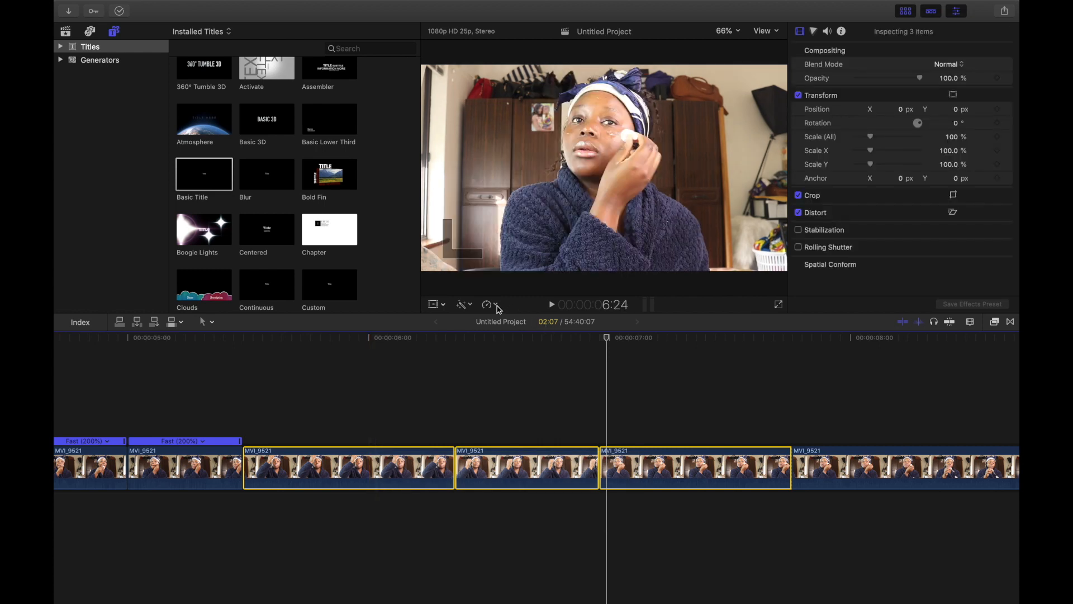
left_click(496, 305)
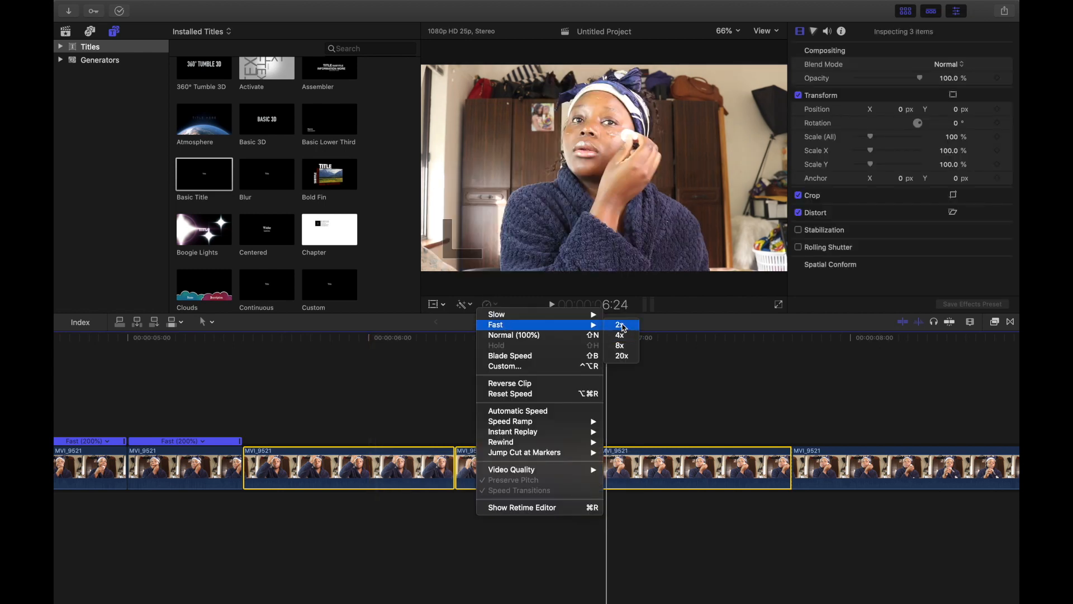
left_click(623, 327)
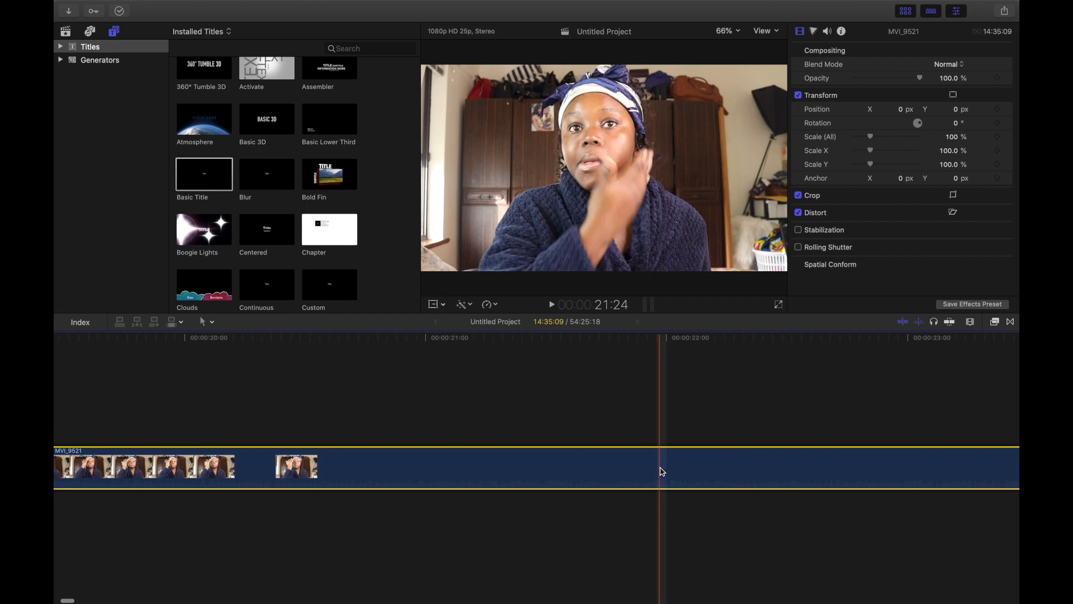
Step: Scroll further along the clip and blade it at about 00:00:40:11
scroll(662, 471, "right", 10)
scroll(602, 473, "right", 6)
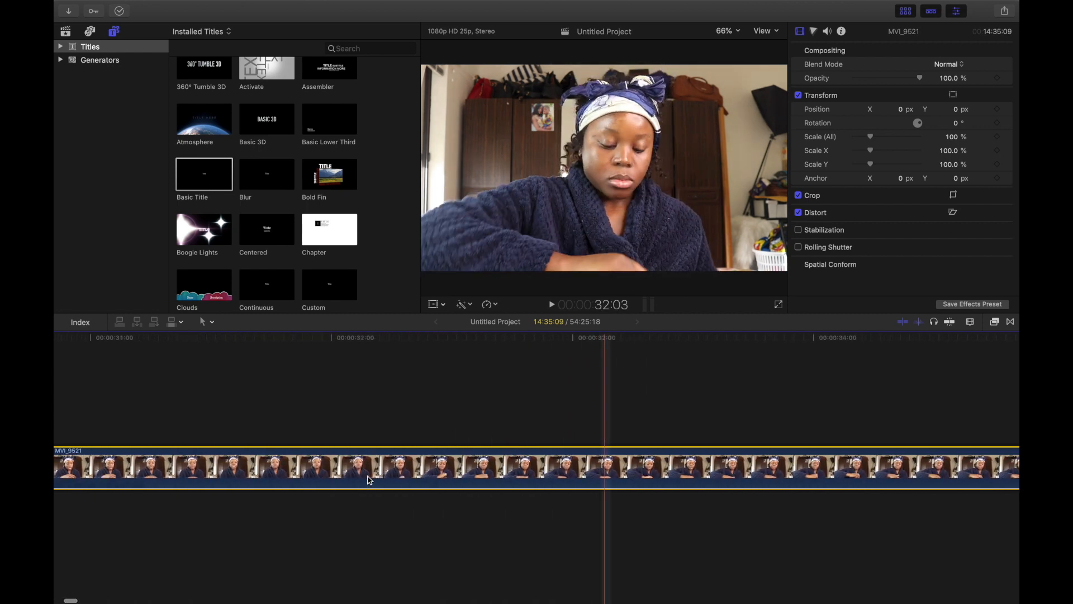
scroll(370, 482, "left", 2)
scroll(607, 497, "right", 1)
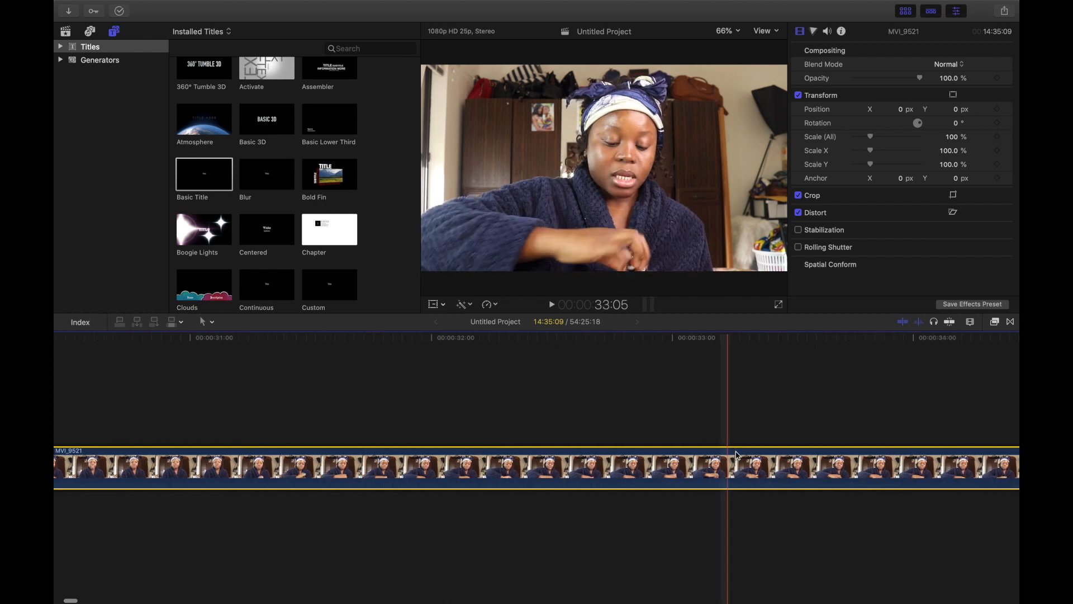
scroll(736, 455, "right", 5)
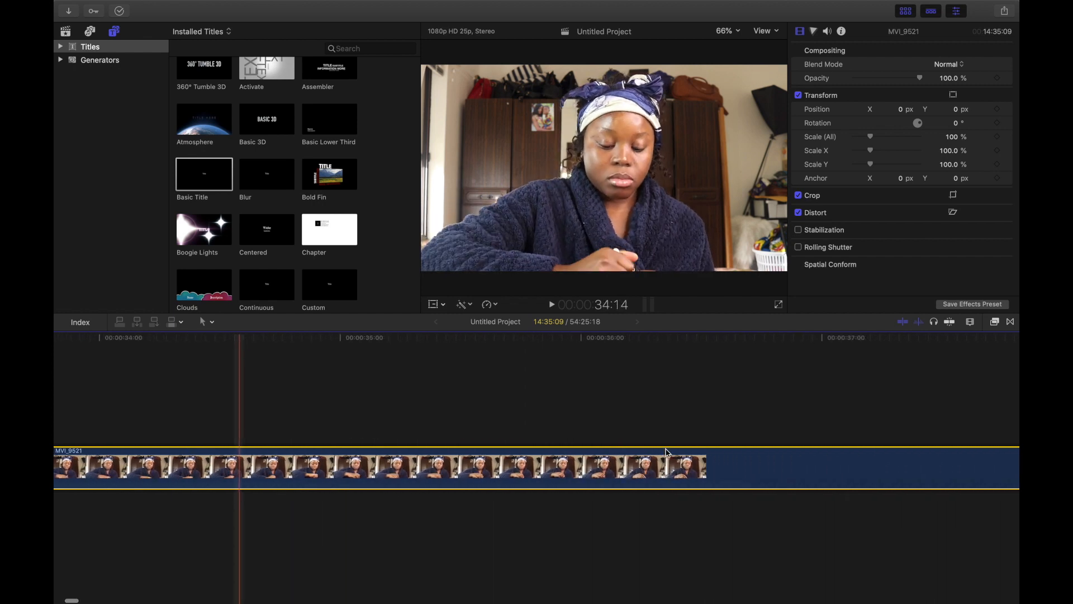
scroll(667, 465, "right", 7)
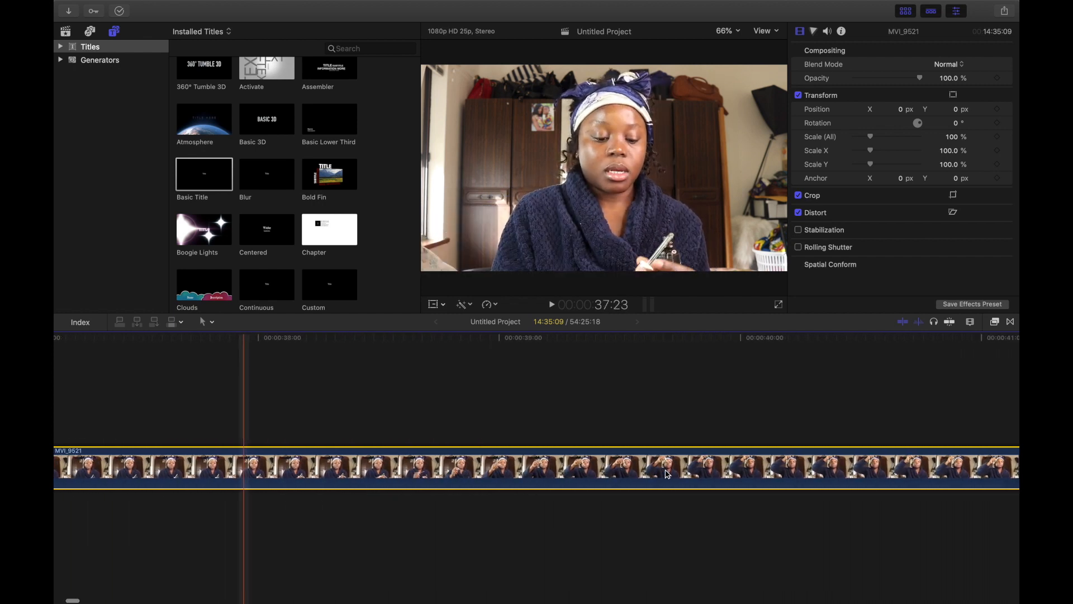
scroll(667, 470, "right", 2)
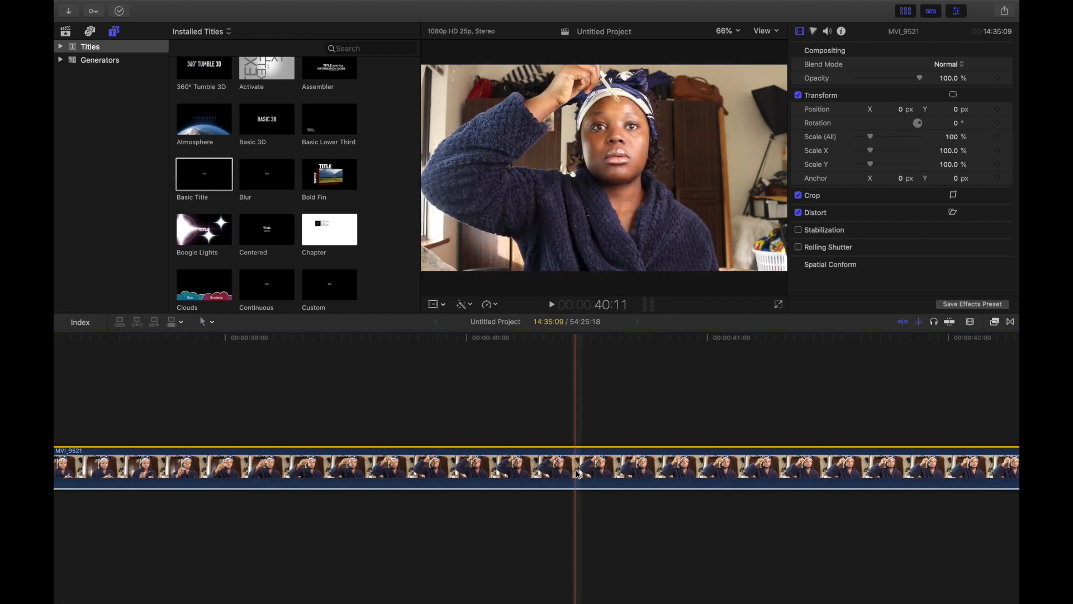
key("super+b")
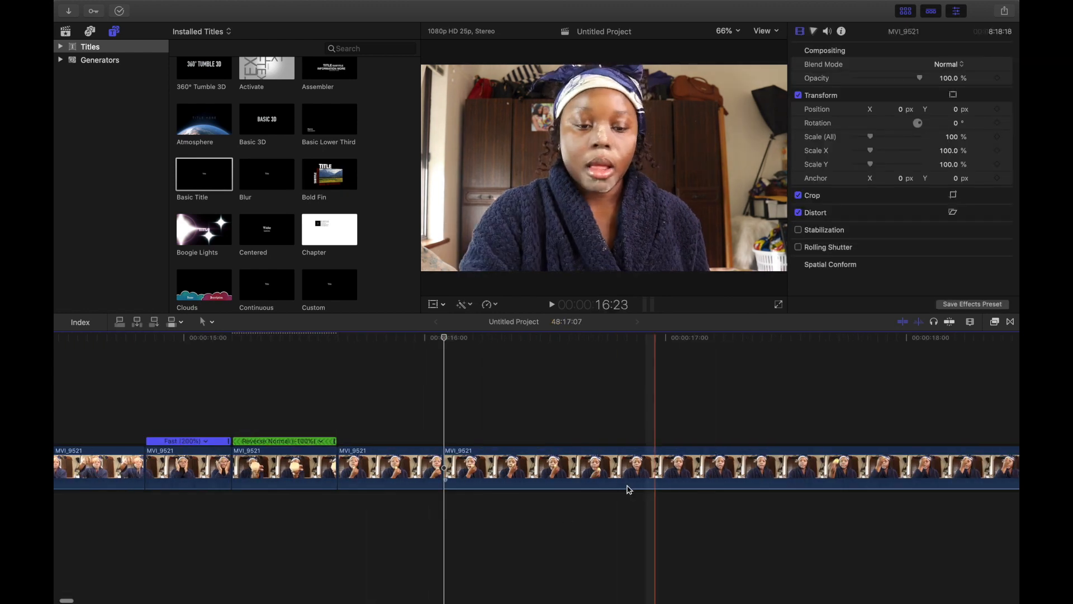
Step: Select segments around 00:00:17:00 and blade the clip at about 00:00:17:03
left_click(524, 469)
left_click(392, 470, "super")
left_click(489, 304)
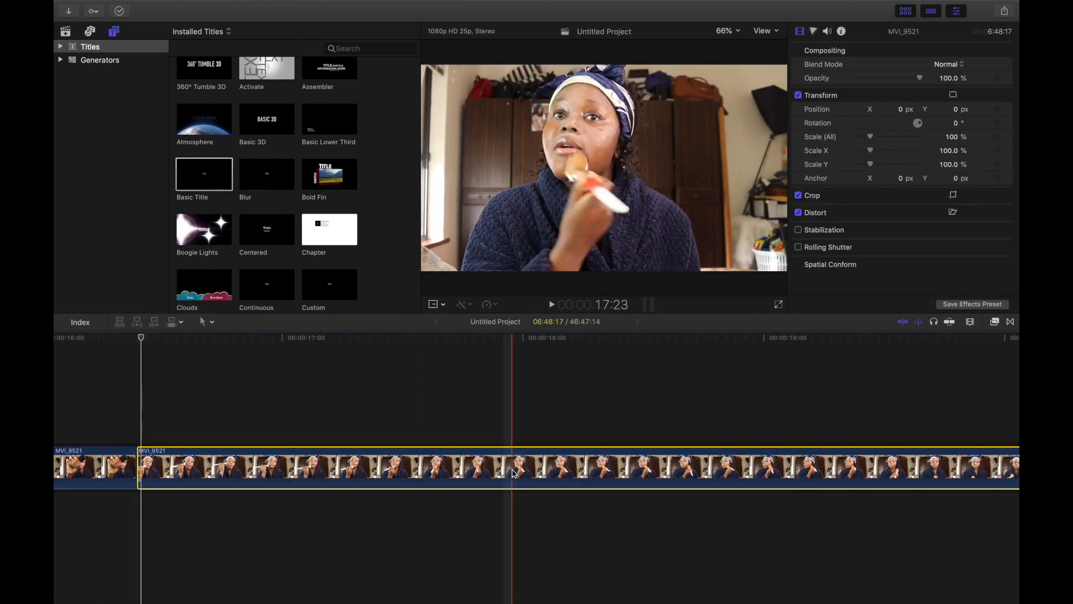
left_click(495, 305)
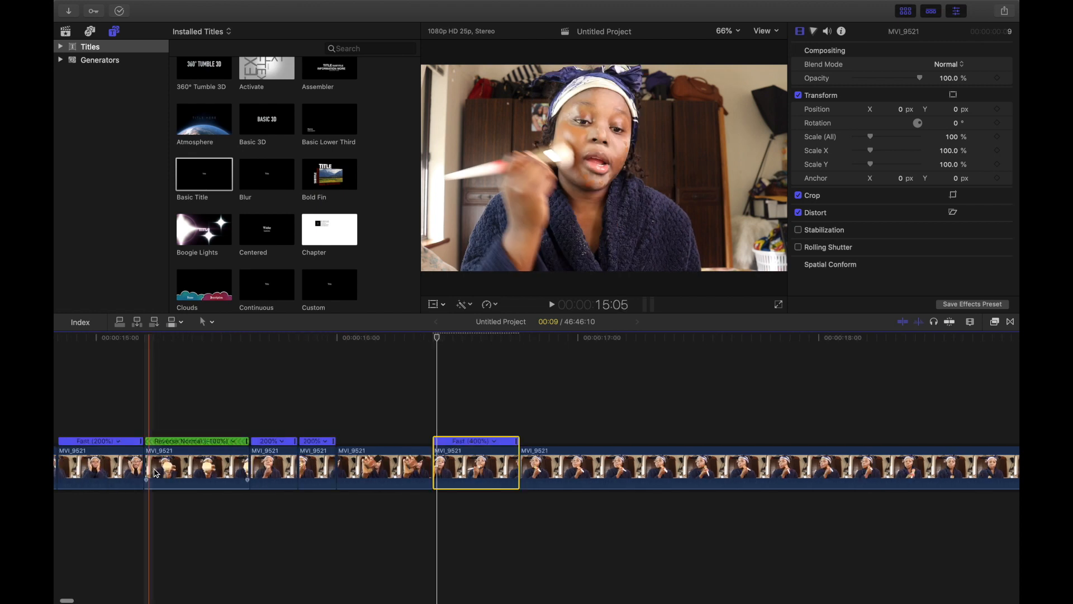
left_click(101, 470)
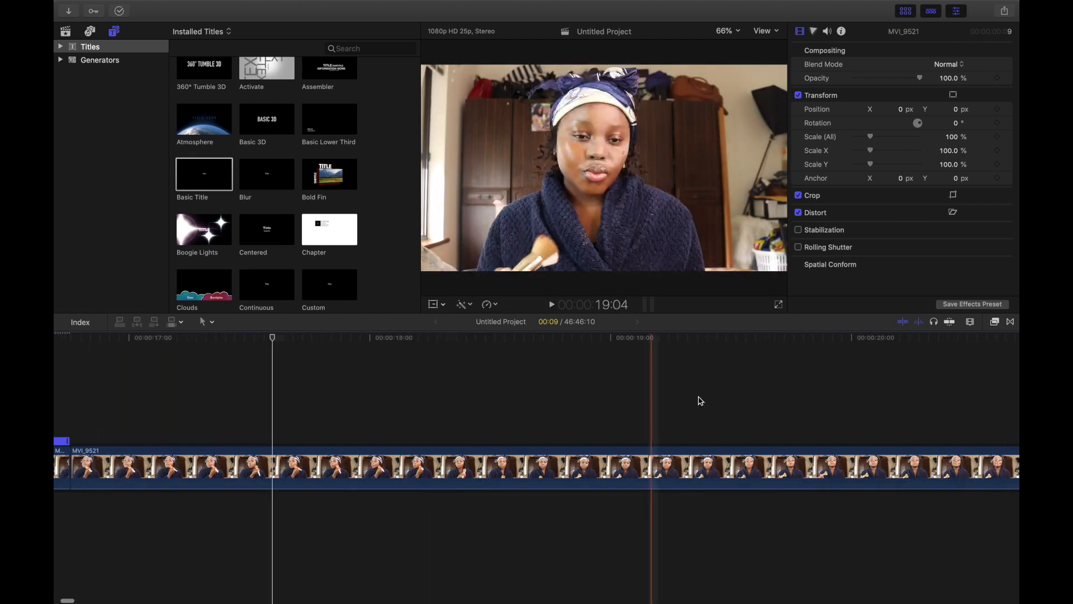
left_click(427, 471)
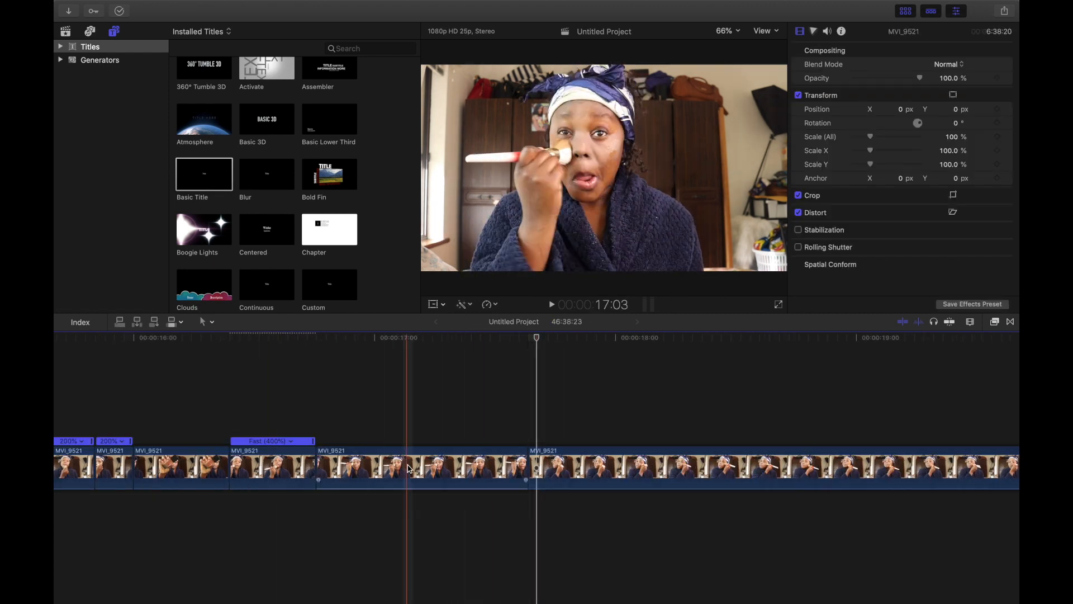
key("super+b")
Step: Select the two segments around the new cut and set them to Fast 4x speed
left_click(487, 455)
scroll(487, 455, "left", 5)
left_click(407, 459, "super")
left_click(489, 305)
mouse_move(499, 324)
left_click(617, 335)
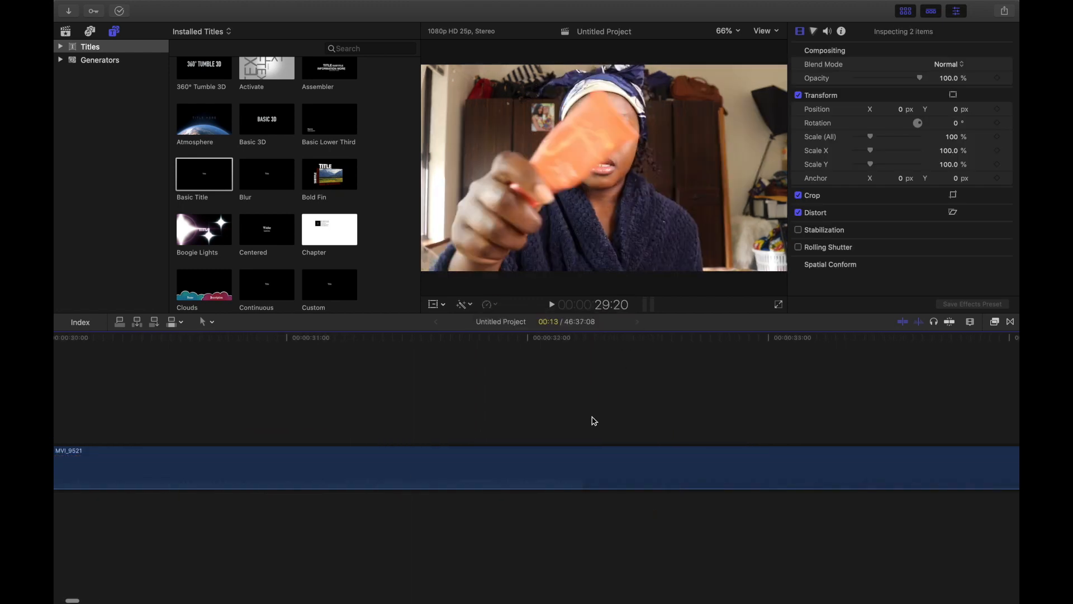
Step: Speed up the segment after the Fast 400% segments to Fast 4x and play it back
left_click(668, 465)
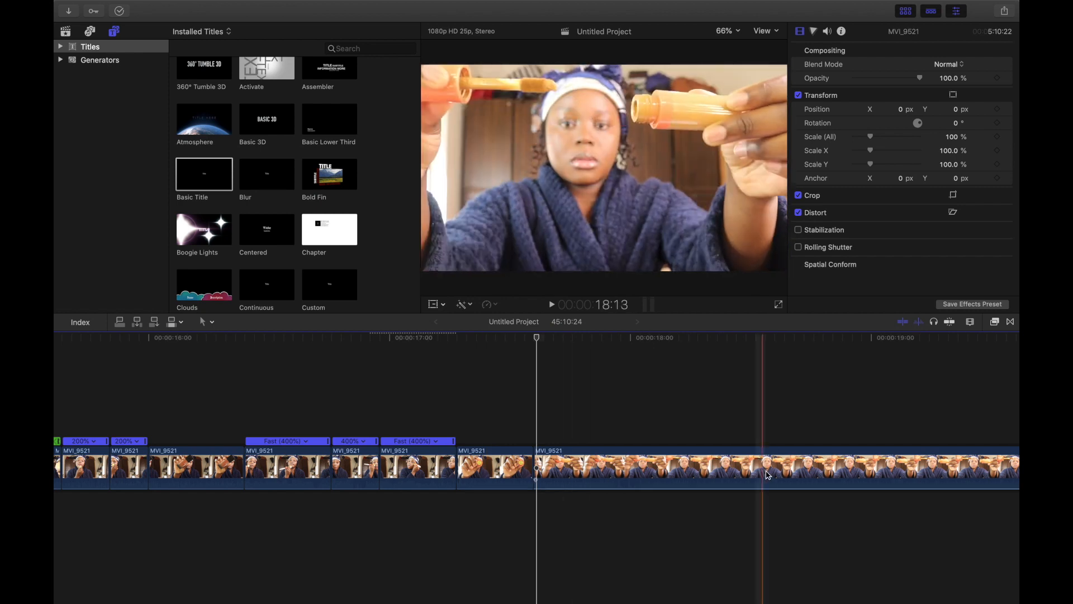
left_click(490, 305)
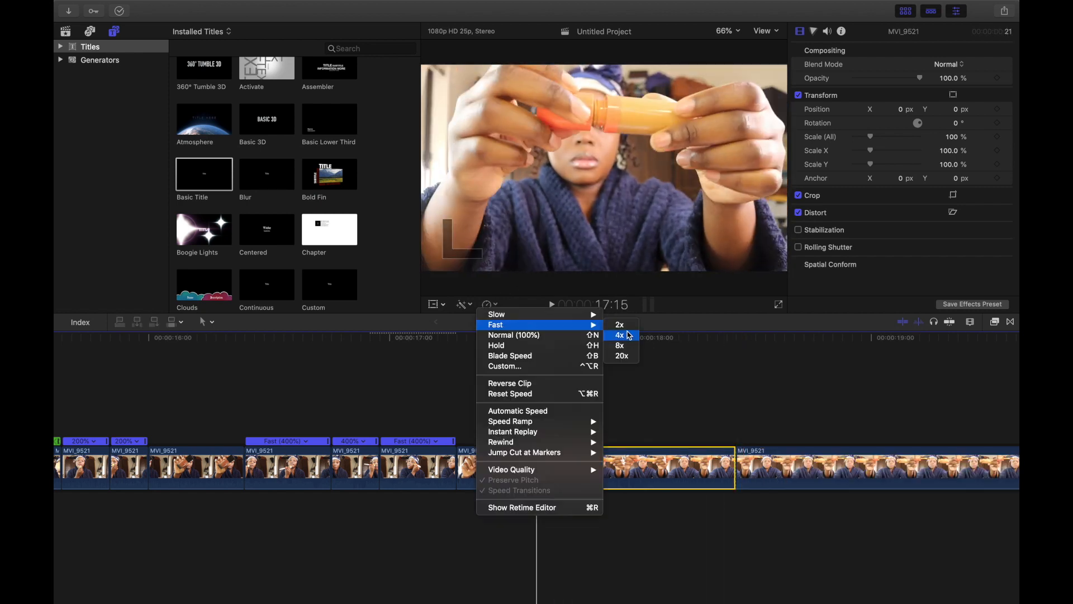
left_click(620, 334)
left_click(194, 475)
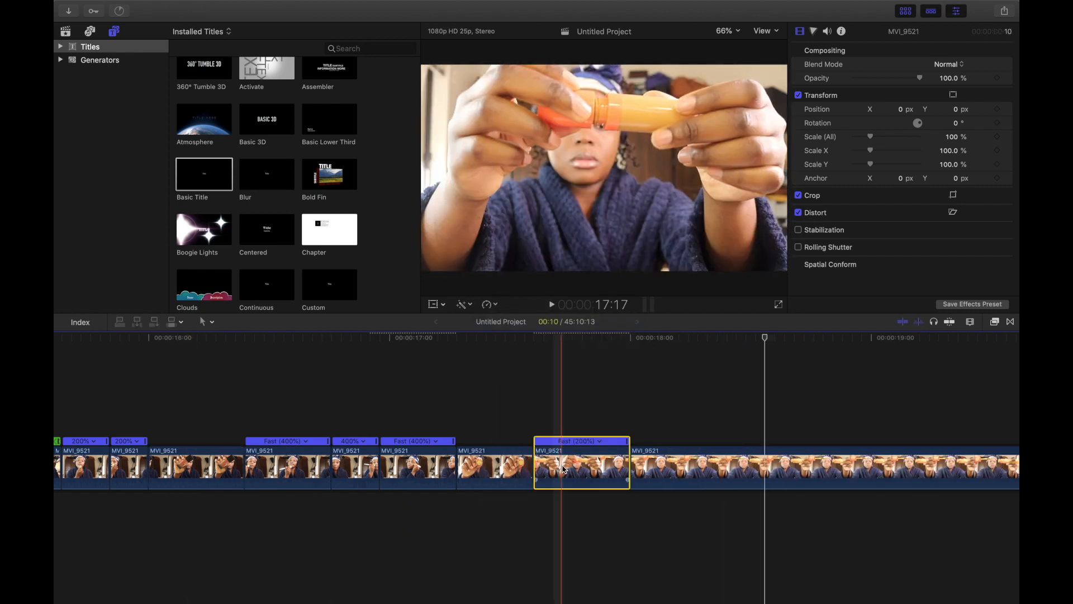
left_click(489, 304)
left_click(620, 335)
left_click(216, 462)
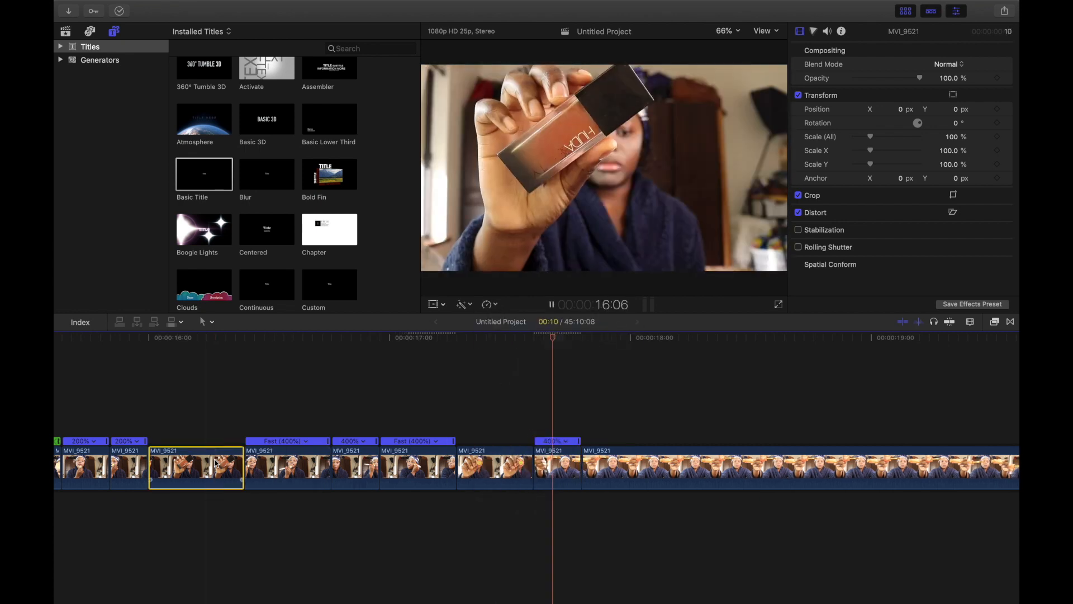
key("space")
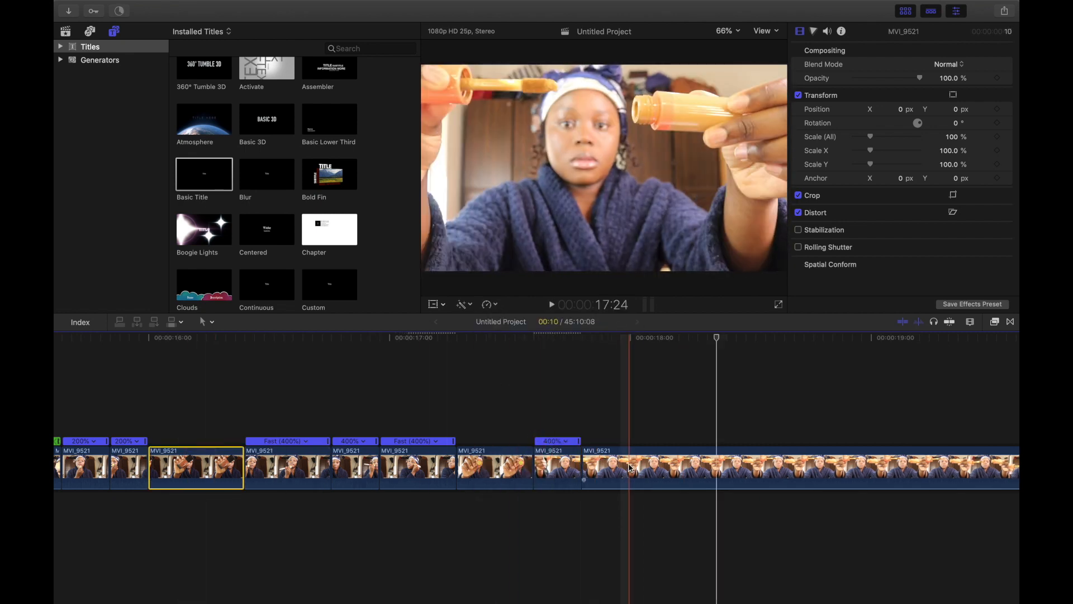
Step: Undo the last delete
left_click(622, 474)
scroll(670, 484, "right", 20)
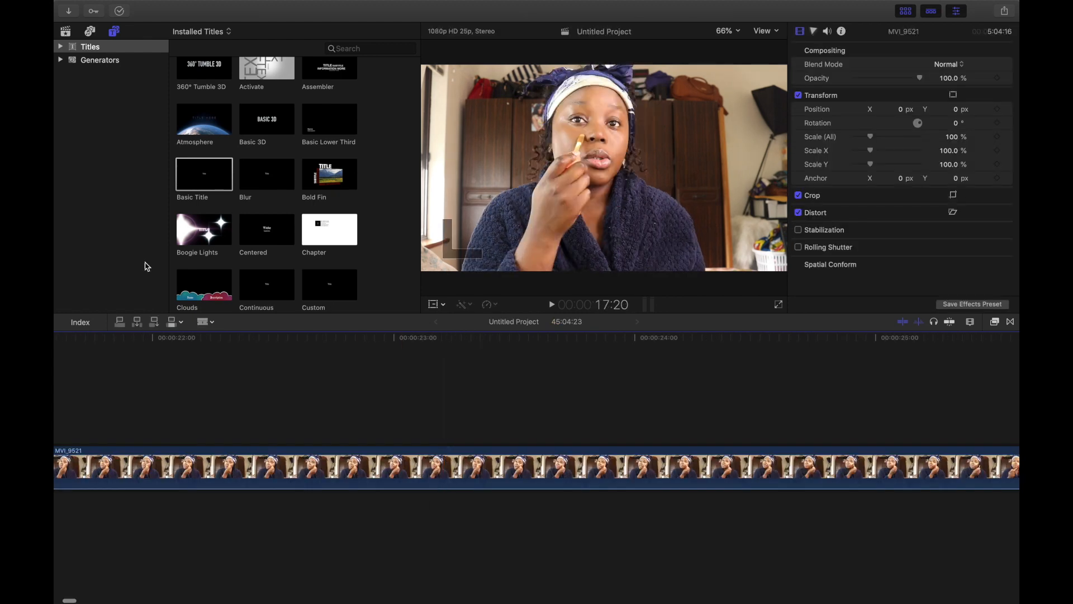
left_click(173, 6)
left_click(172, 6)
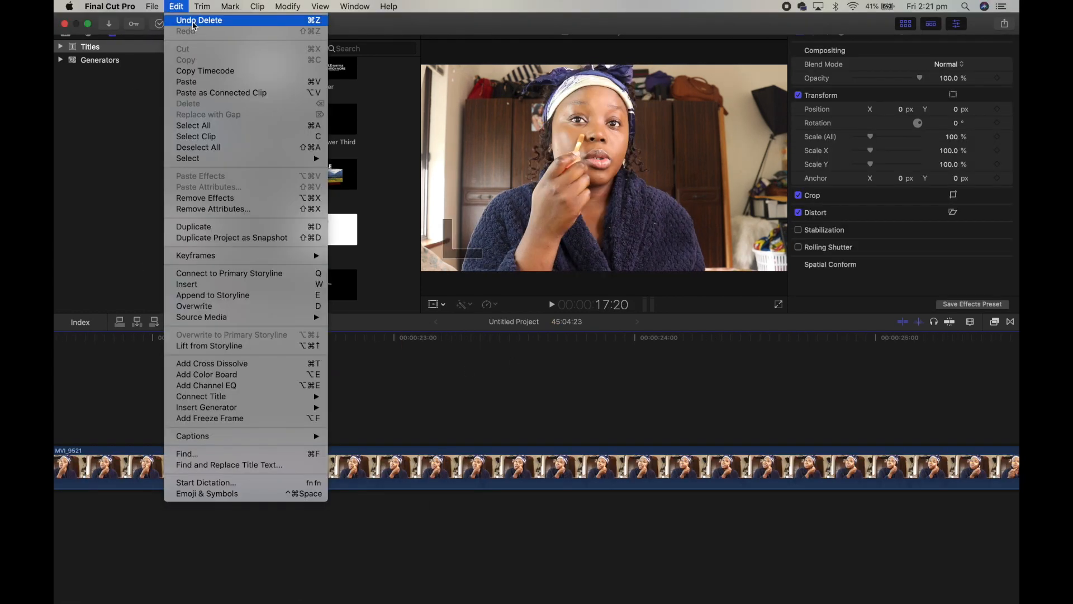
left_click(191, 17)
Step: Blade the clip at about 00:00:18:24 and delete the selected segment
left_click(211, 325)
left_click(221, 336)
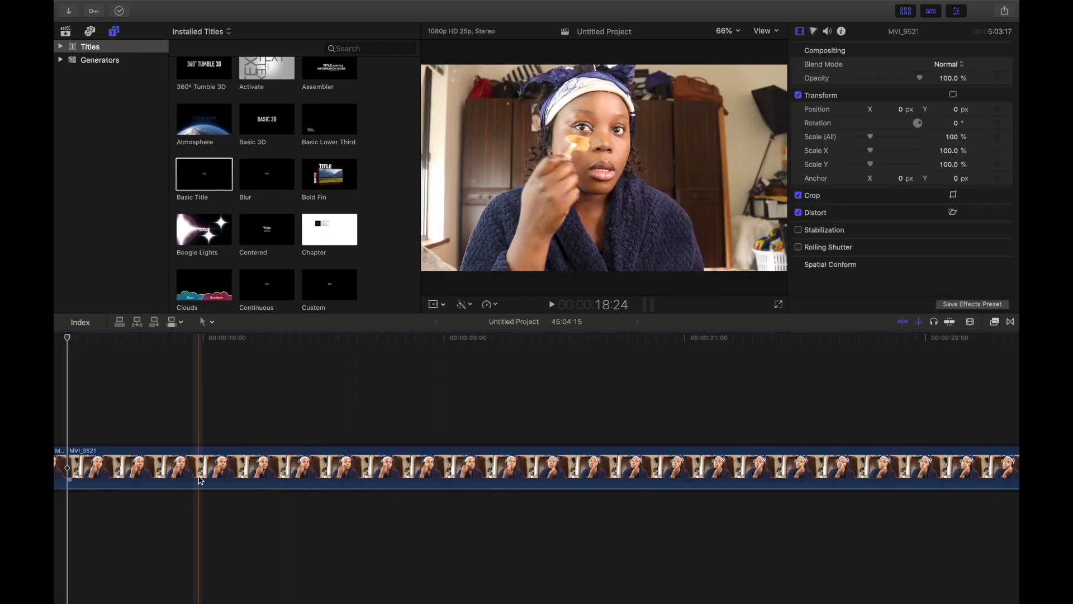
key("super+b")
key("Delete")
Step: Blade the clip at about 00:00:19:10 and delete the selected segment
scroll(184, 475, "left", 3)
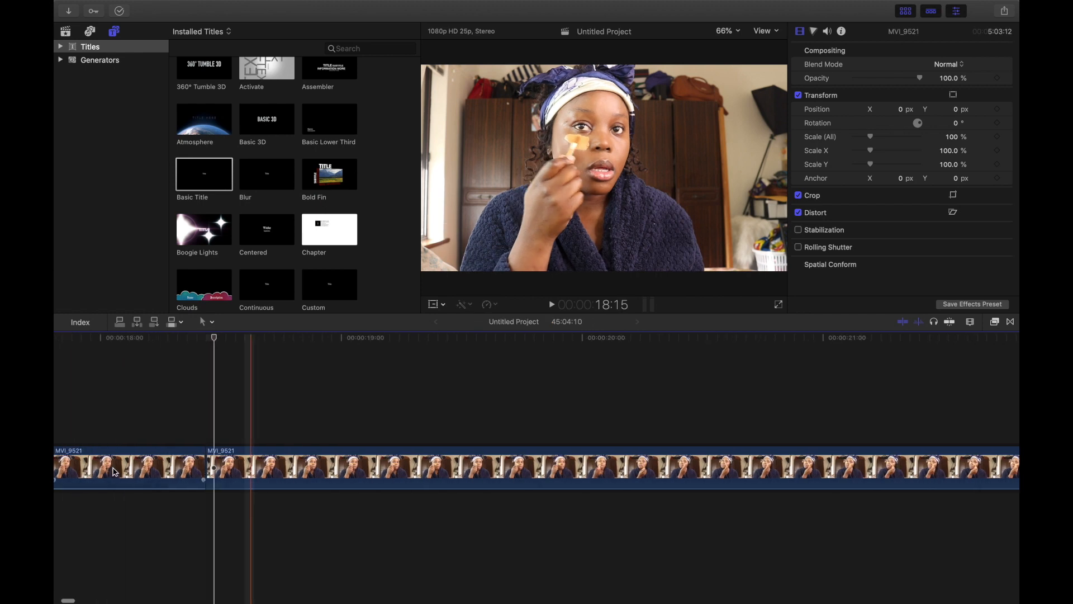
left_click(303, 483)
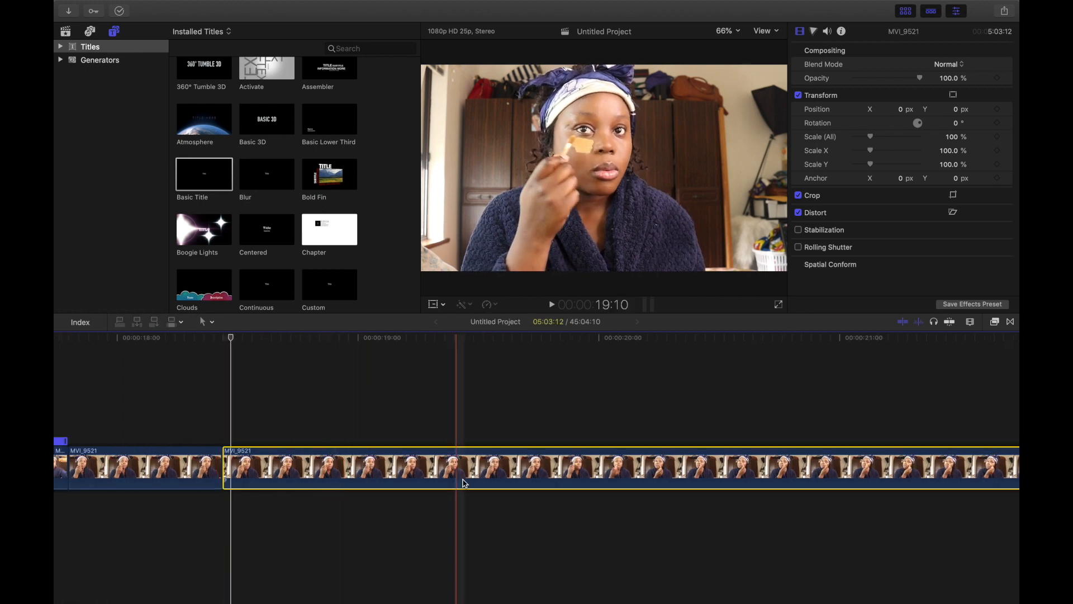
key("super+b")
key("Delete")
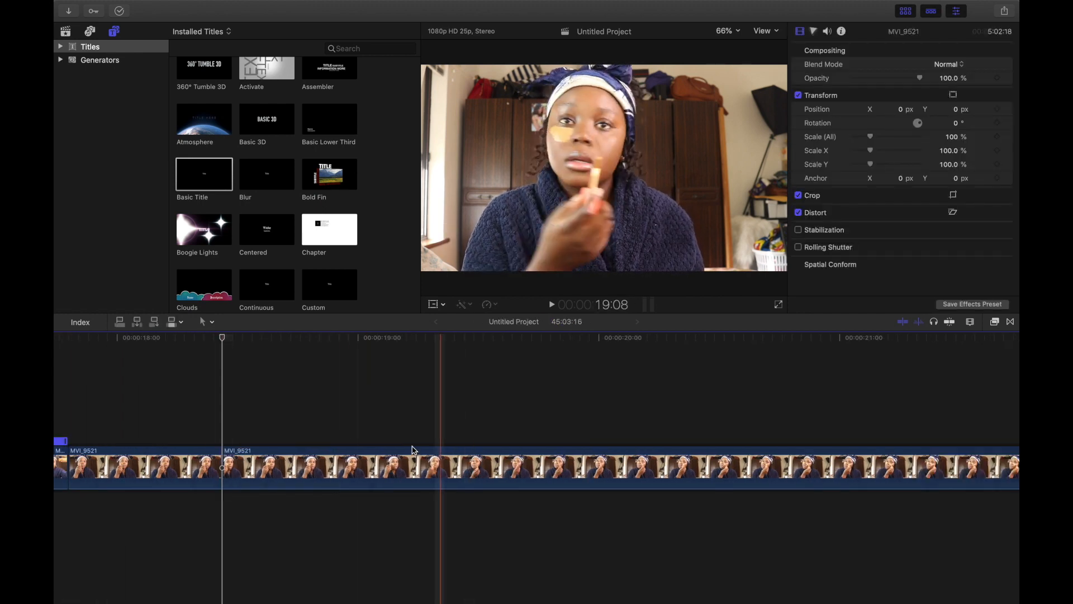
Step: Select the two segments before the cut and set them to Fast 2x speed
left_click(196, 474)
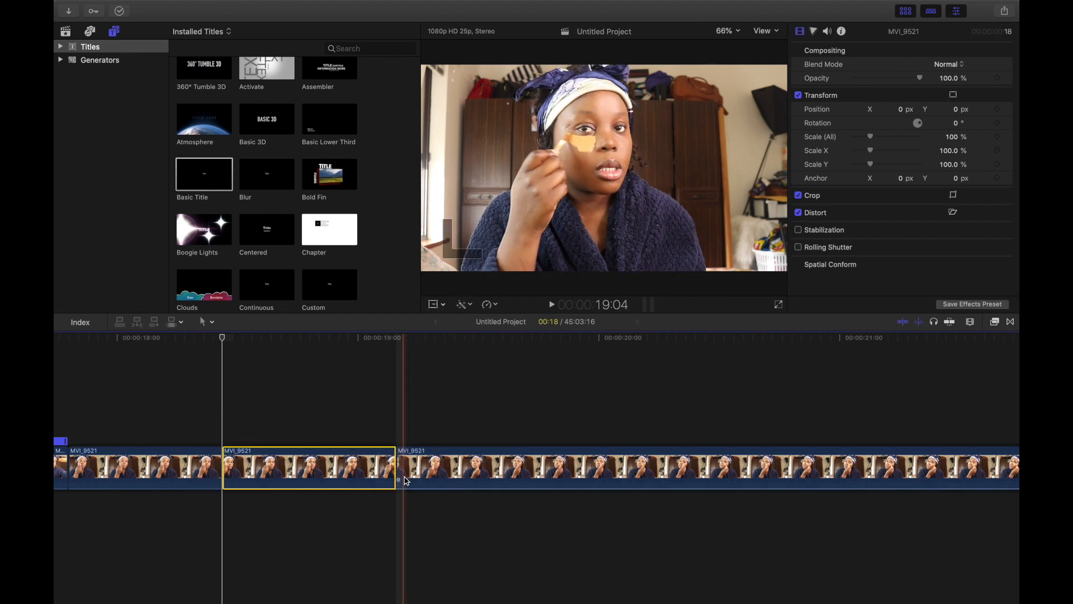
scroll(406, 480, "left", 3)
left_click(276, 476, "super")
left_click(489, 305)
left_click(620, 325)
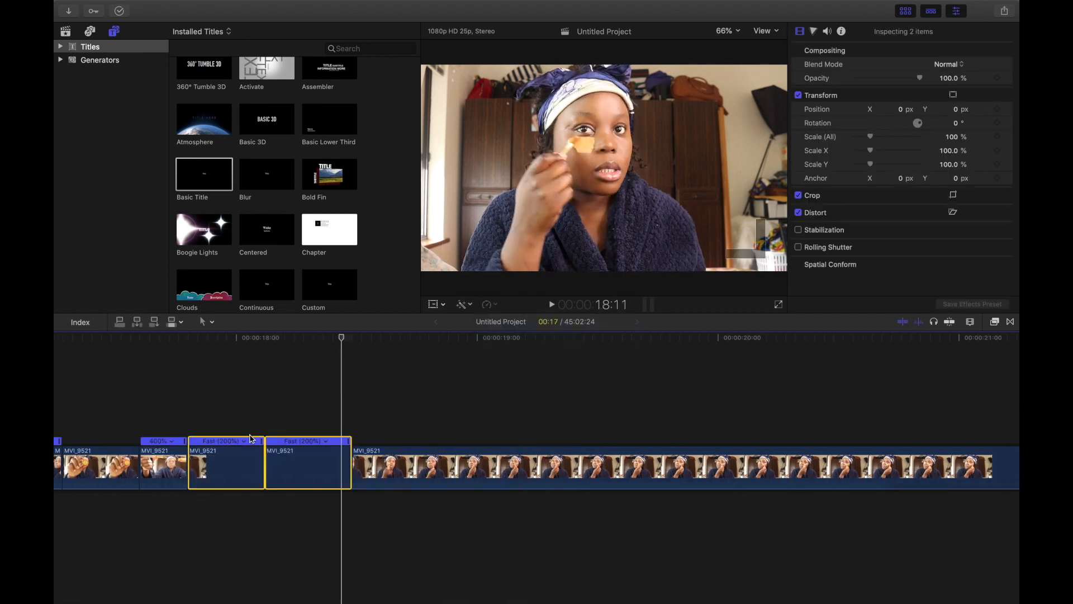
Step: Select the long segment following the sped-up clips and delete it
left_click(400, 472)
scroll(299, 475, "right", 8)
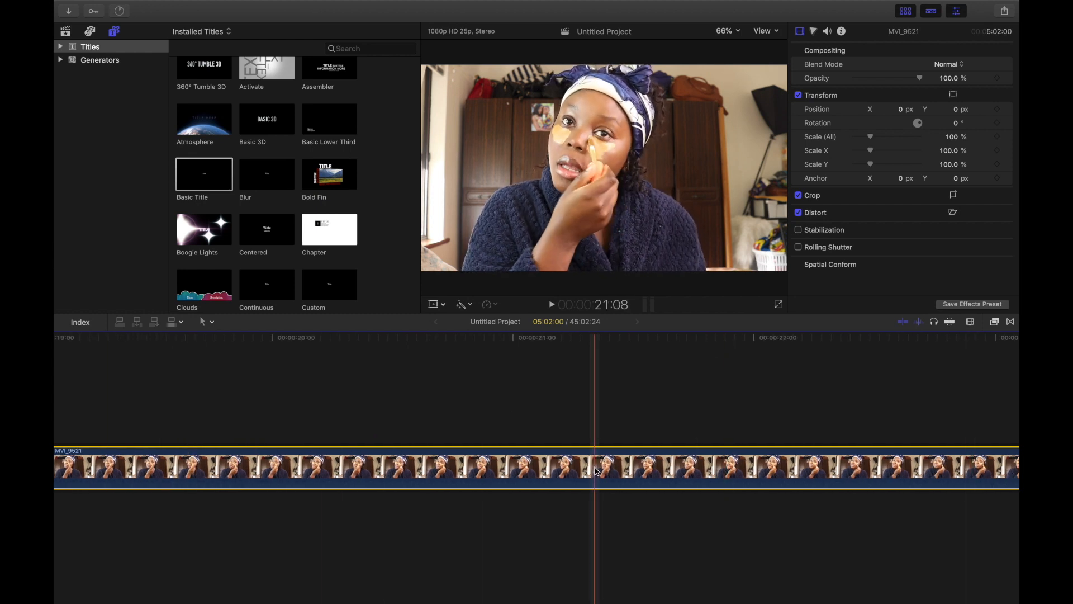
key("Delete")
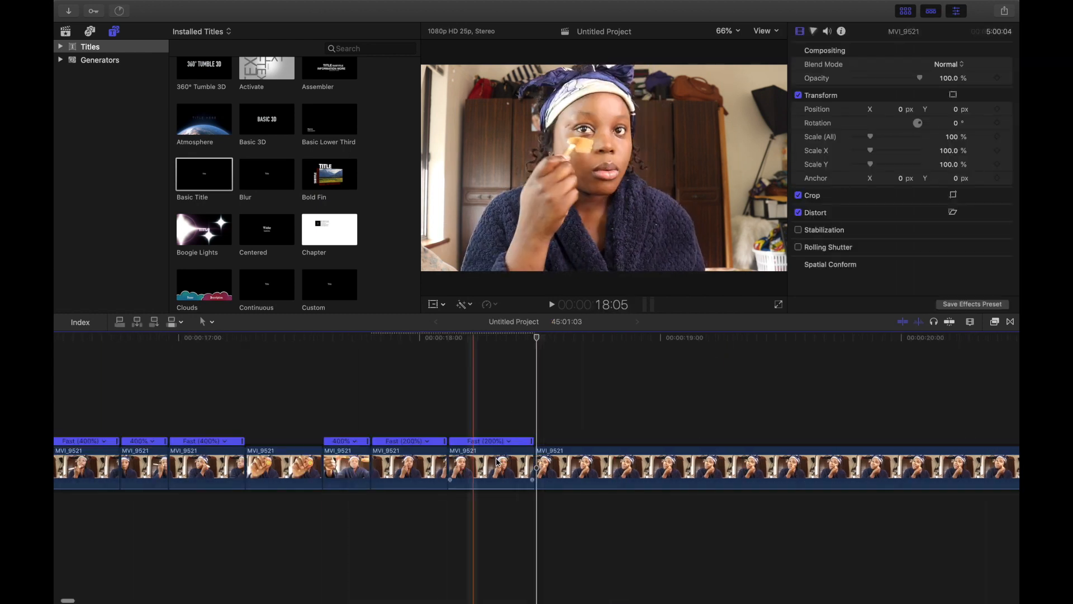
Step: Blade the clip at the playhead and set the selected segment to Fast 2x speed
key("super+b")
left_click(497, 306)
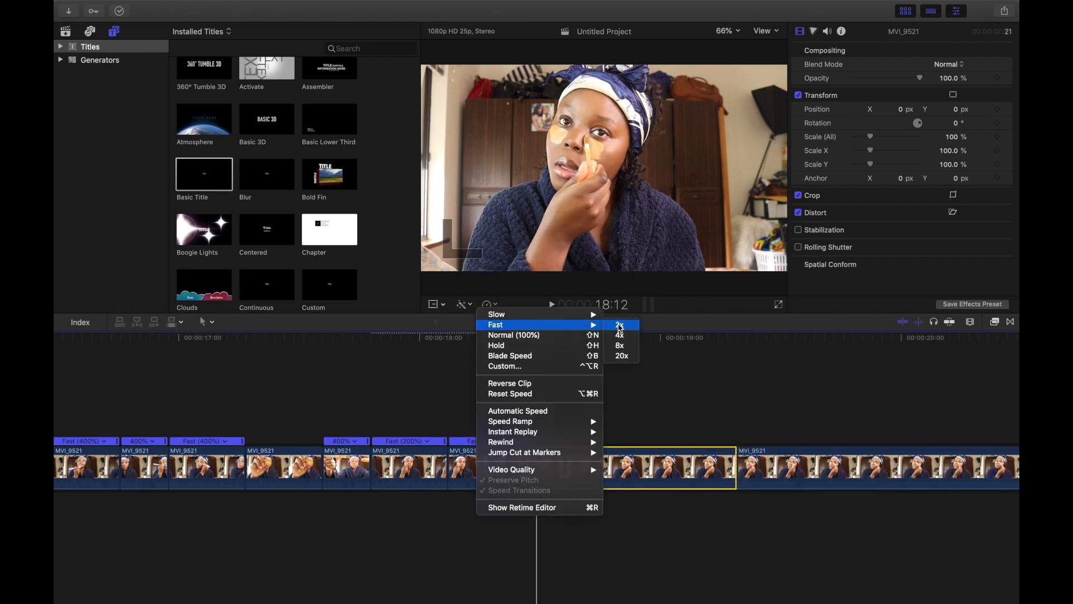
left_click(620, 328)
Step: Scroll along the timeline and skim the sped-up MVI_9521 segments to review the edits
scroll(582, 463, "right", 20)
scroll(676, 470, "right", 18)
left_click(694, 479)
scroll(693, 480, "right", 20)
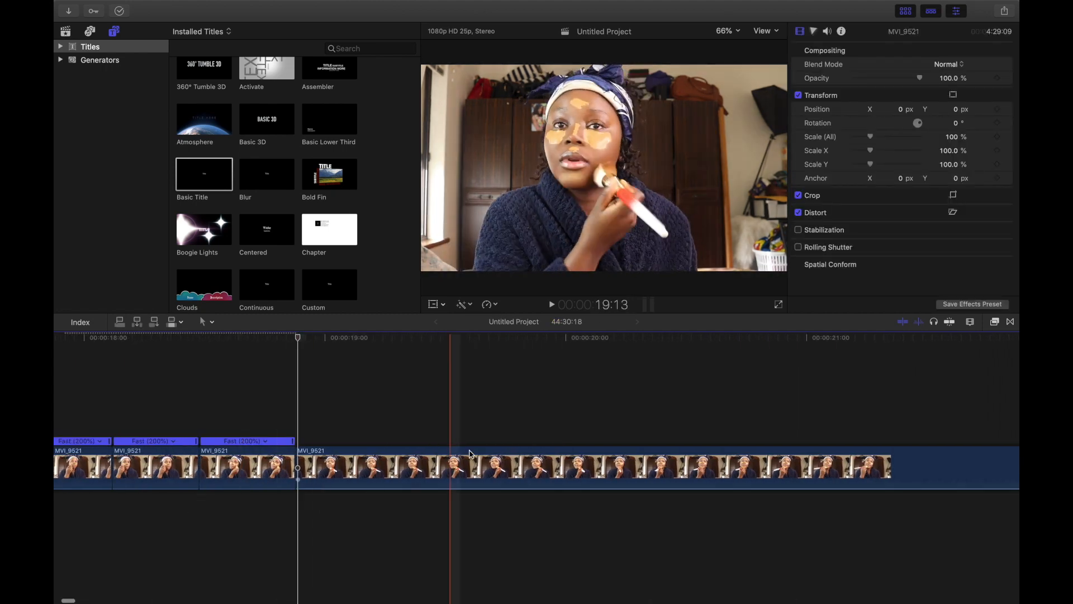
scroll(470, 464, "right", 9)
left_click(615, 481)
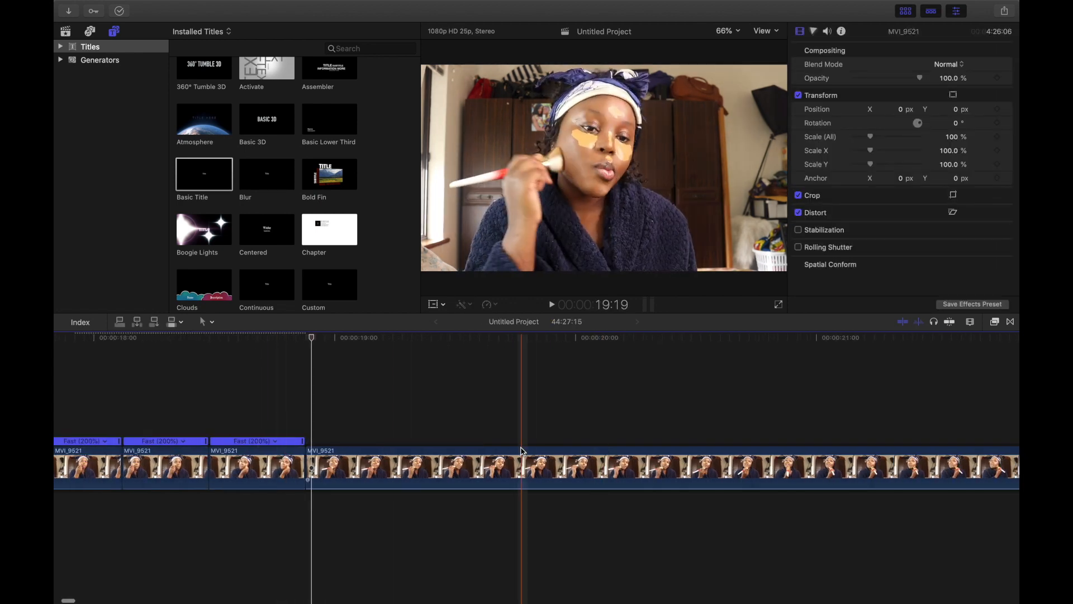
scroll(522, 448, "right", 20)
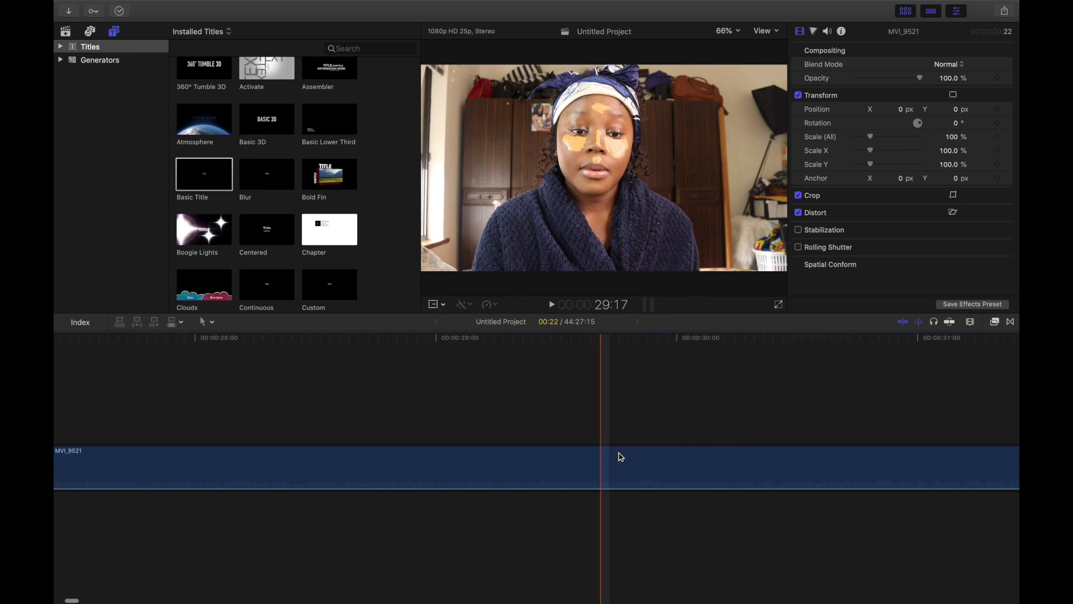
scroll(721, 471, "right", 18)
scroll(712, 504, "right", 20)
scroll(726, 485, "left", 8)
left_click(391, 473)
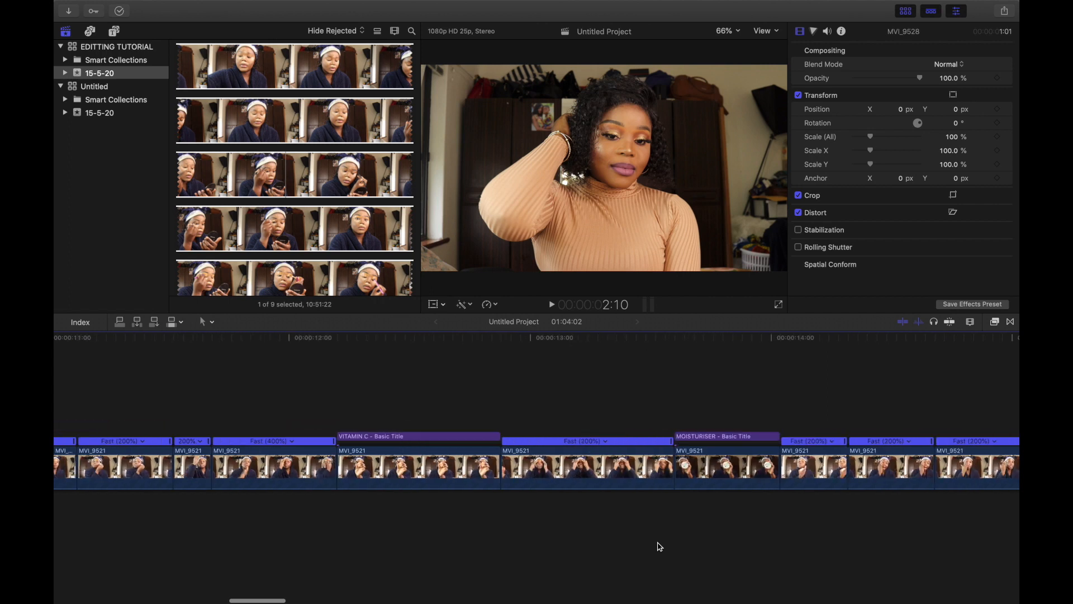
Step: Scroll through the later part of the timeline and play back from the MVI_9525 clips
scroll(659, 547, "right", 20)
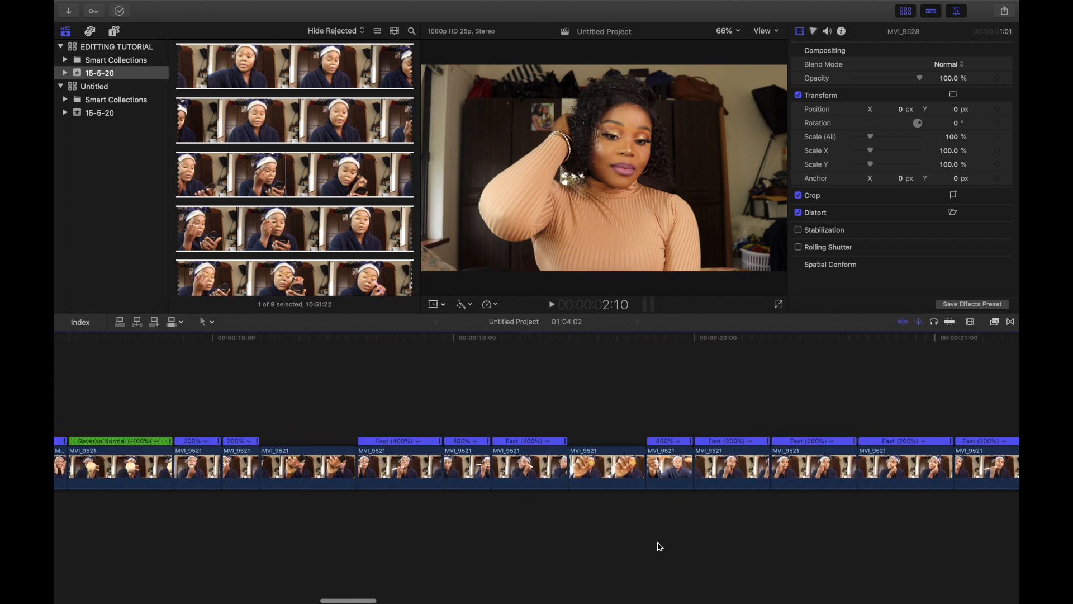
scroll(660, 547, "right", 20)
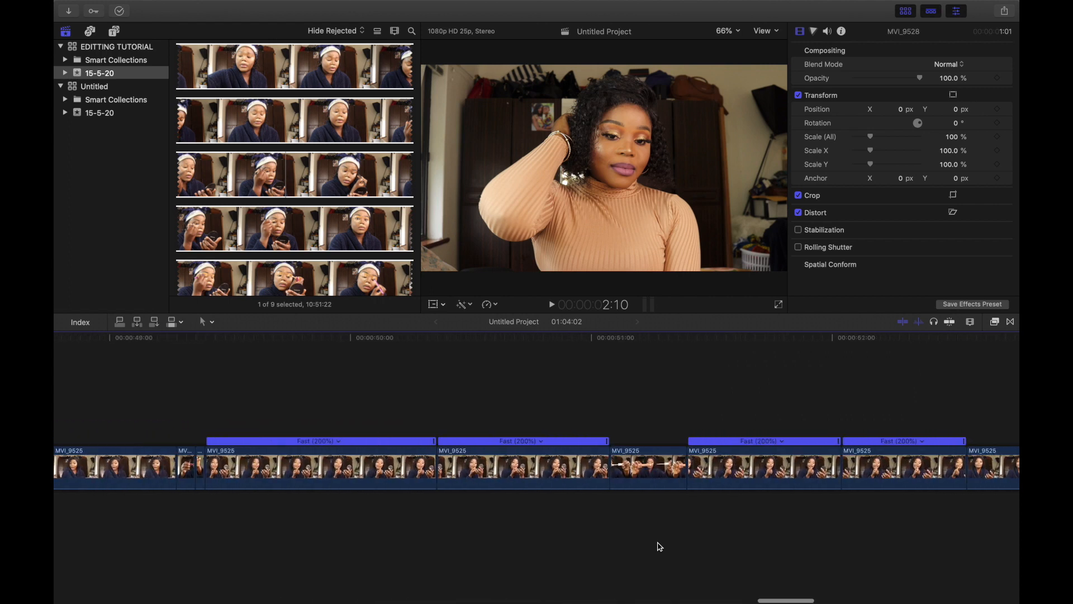
scroll(660, 547, "left", 10)
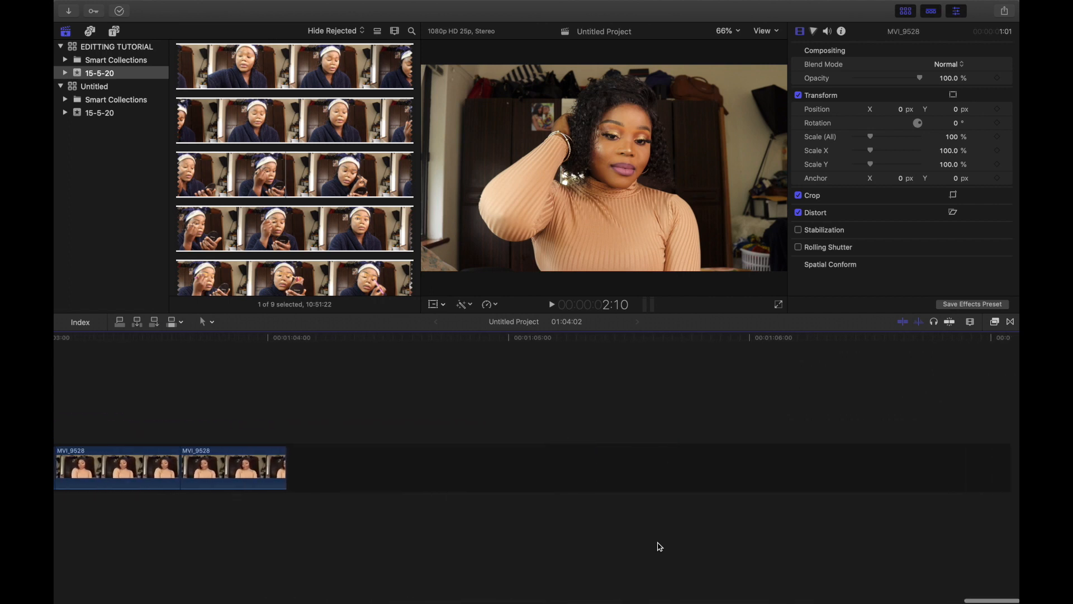
scroll(660, 547, "left", 10)
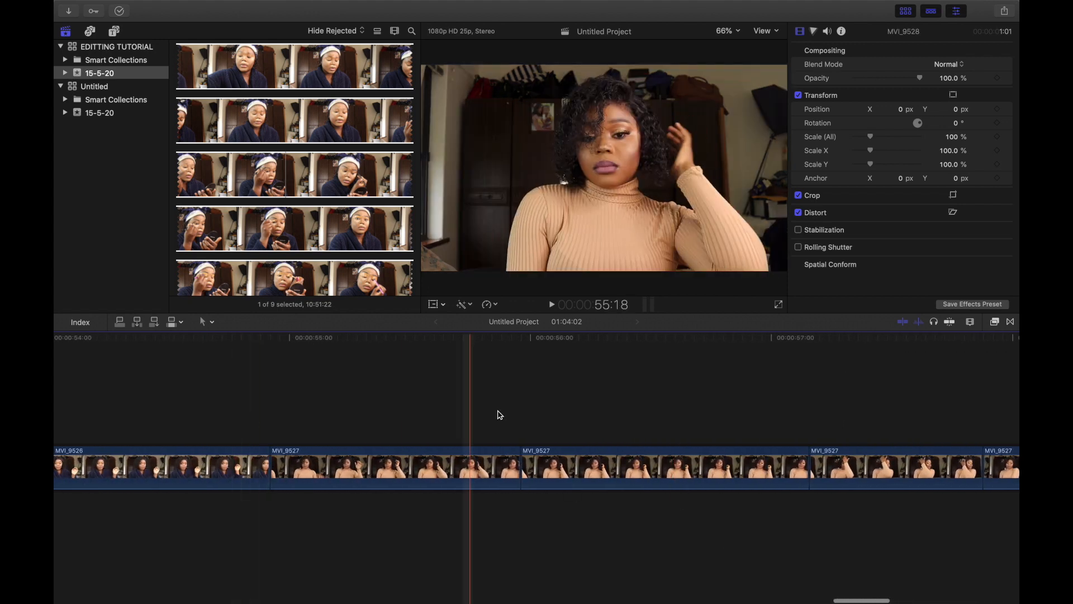
scroll(692, 398, "right", 4)
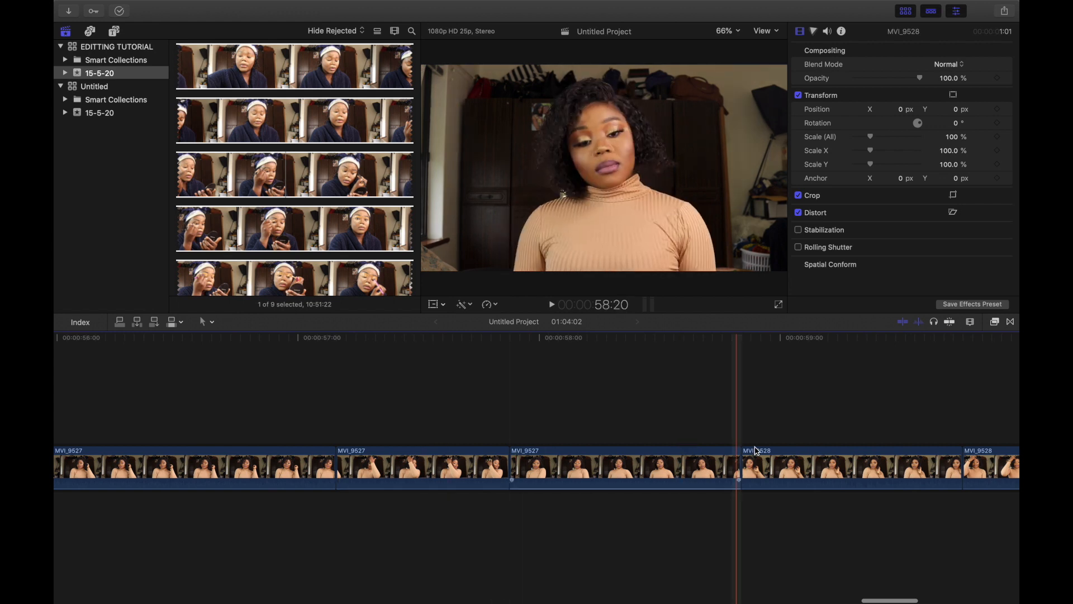
scroll(193, 498, "left", 8)
scroll(193, 499, "left", 2)
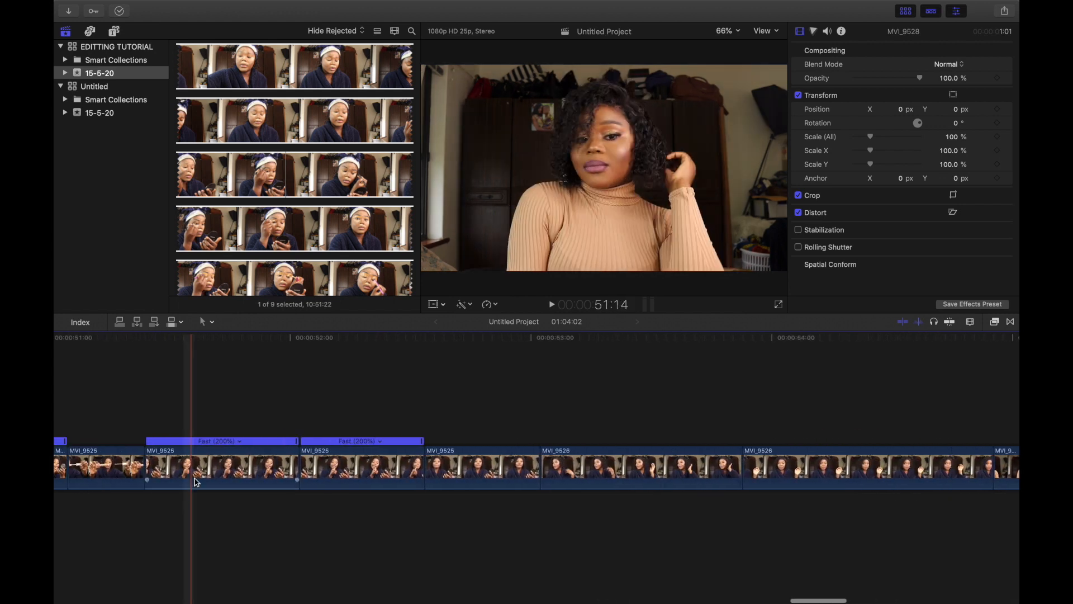
left_click(254, 462)
key("space")
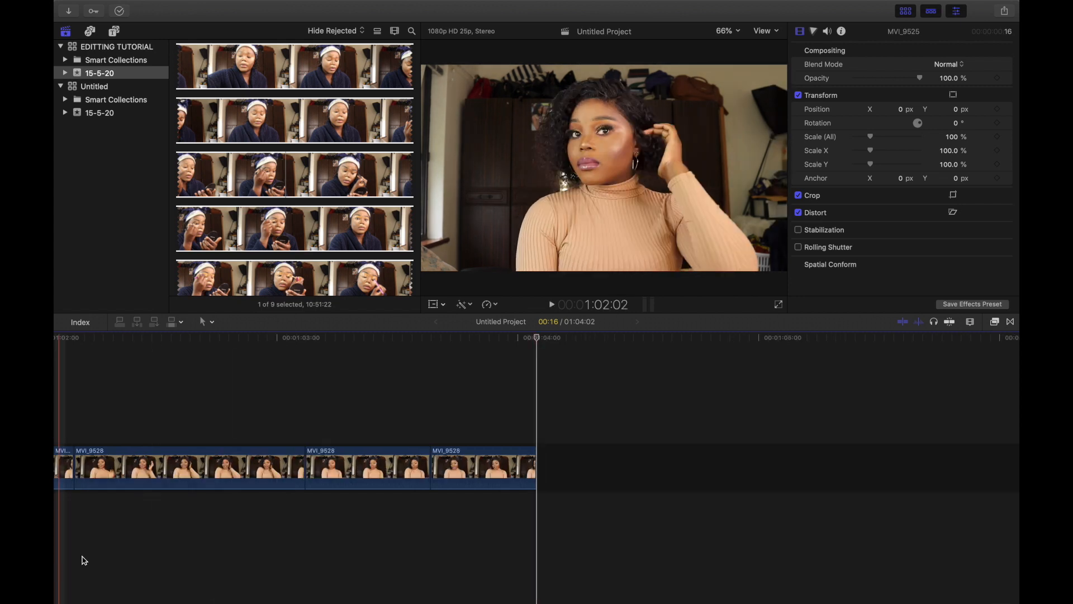
Step: Review the MVI_9527 clips, select two of them, then select the first clip and play from the project start
scroll(274, 508, "left", 15)
scroll(273, 508, "left", 15)
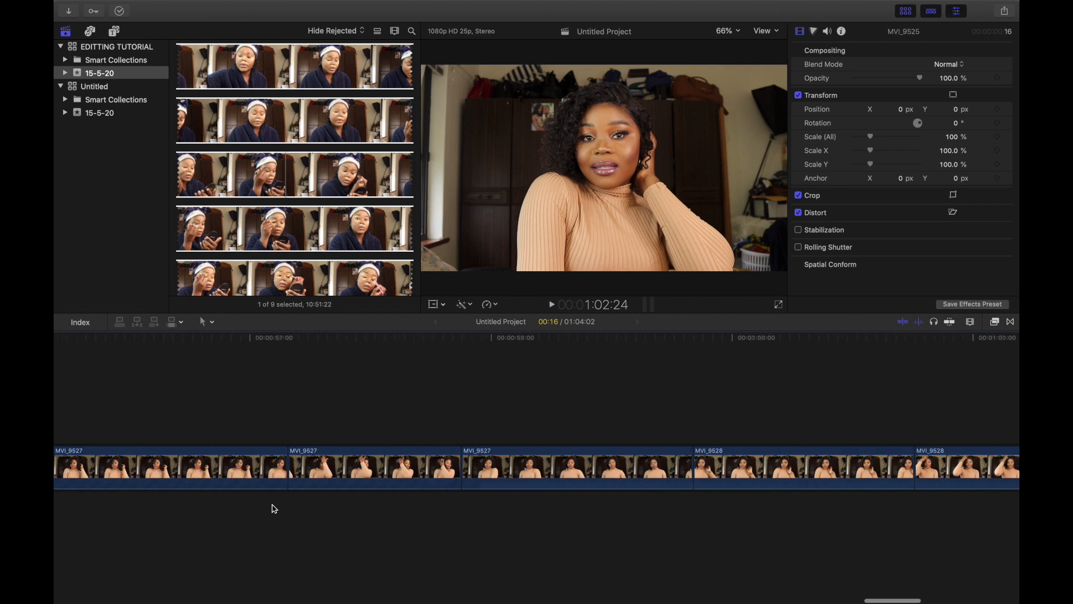
scroll(273, 508, "right", 1)
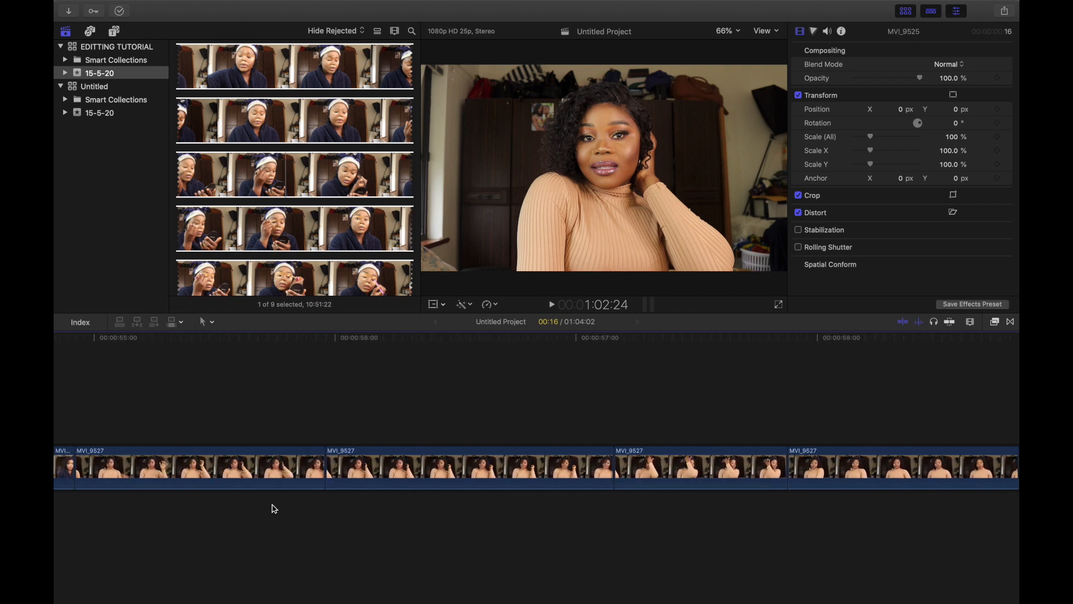
scroll(274, 508, "left", 5)
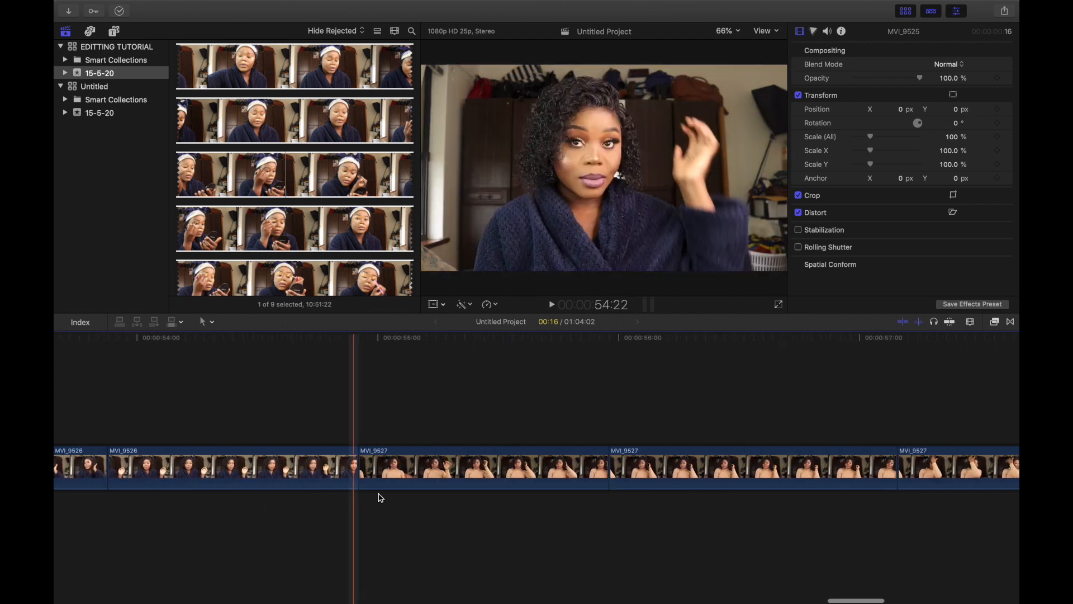
scroll(462, 483, "right", 1)
scroll(462, 484, "right", 1)
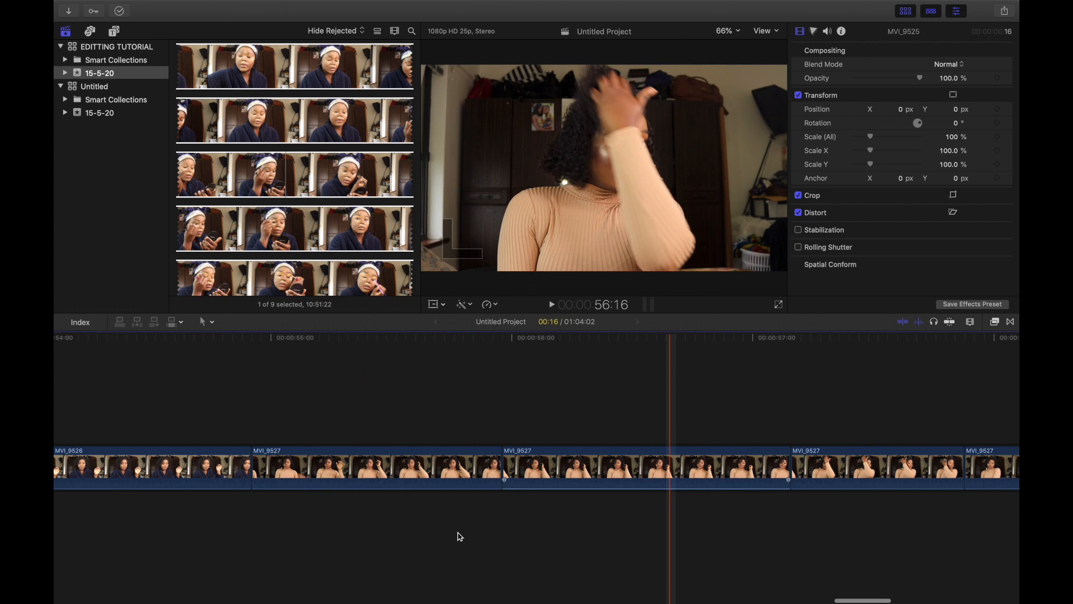
scroll(360, 532, "left", 1)
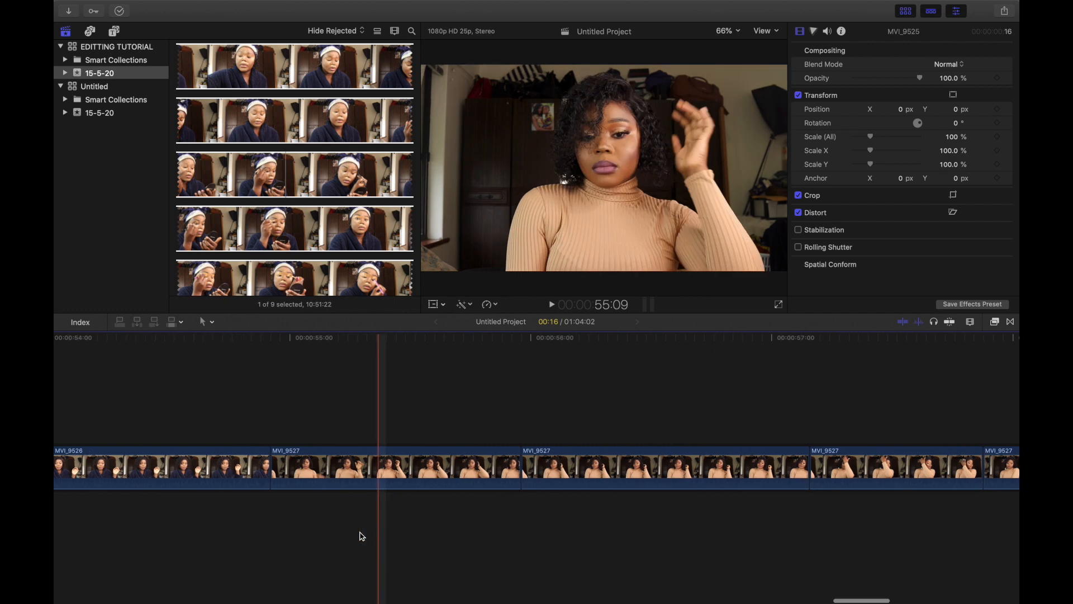
left_click_drag(722, 527, 469, 462)
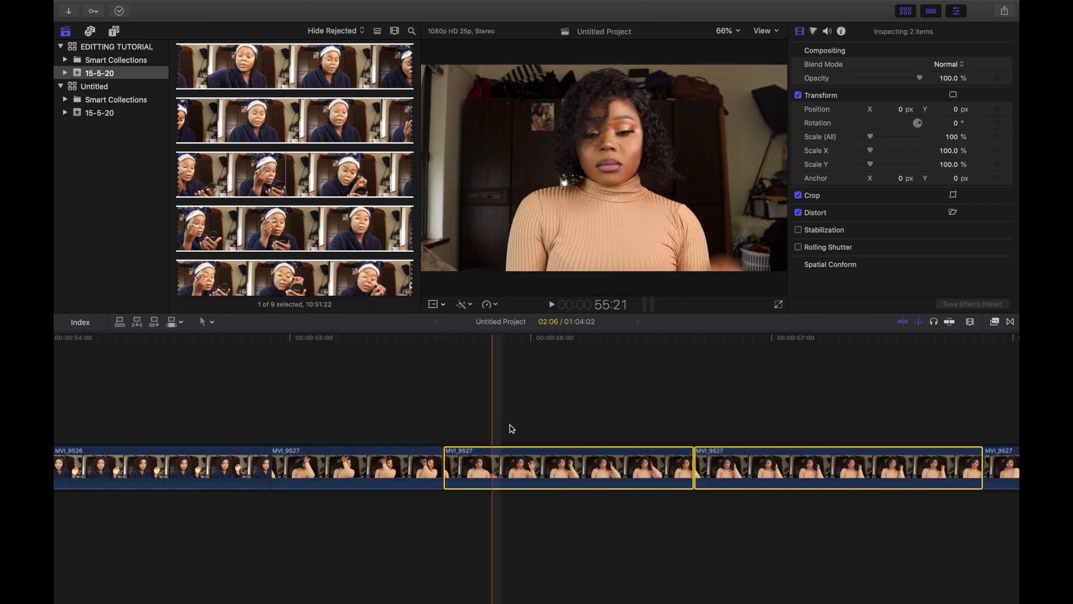
scroll(375, 390, "left", 20)
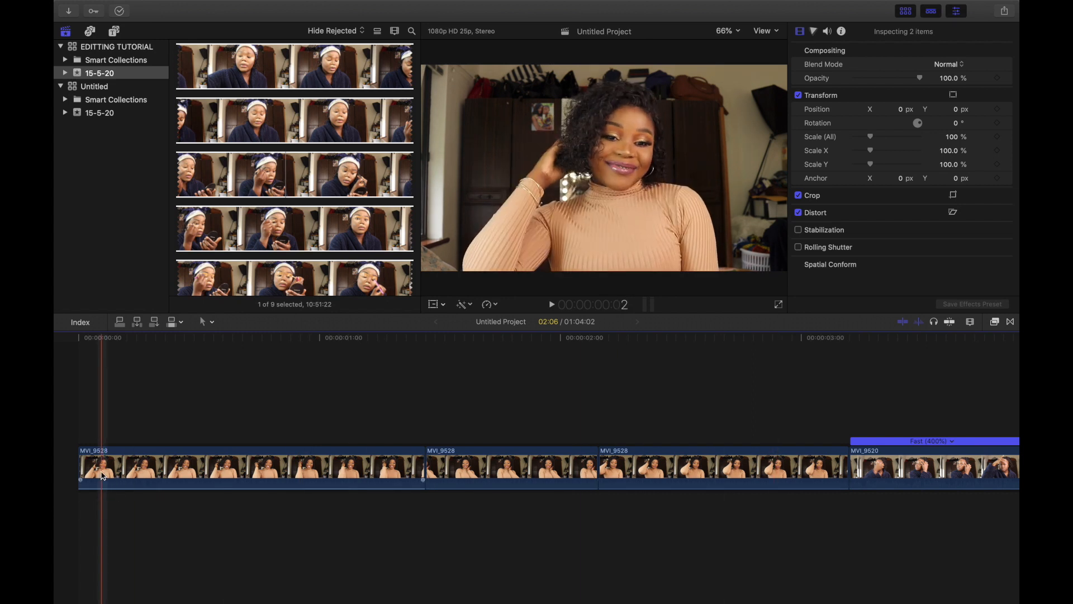
left_click(91, 464)
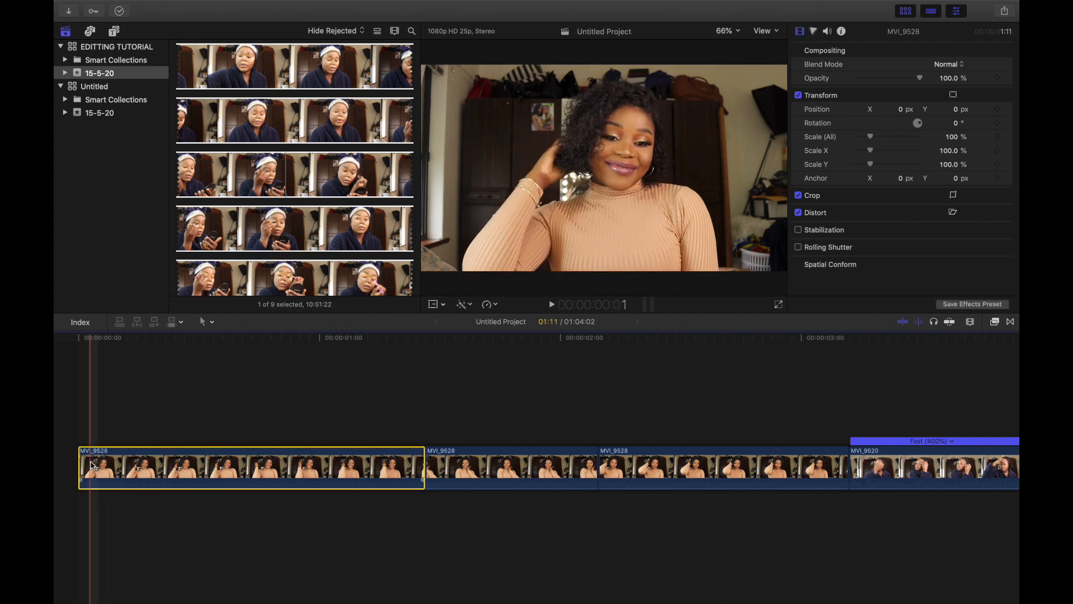
key("space")
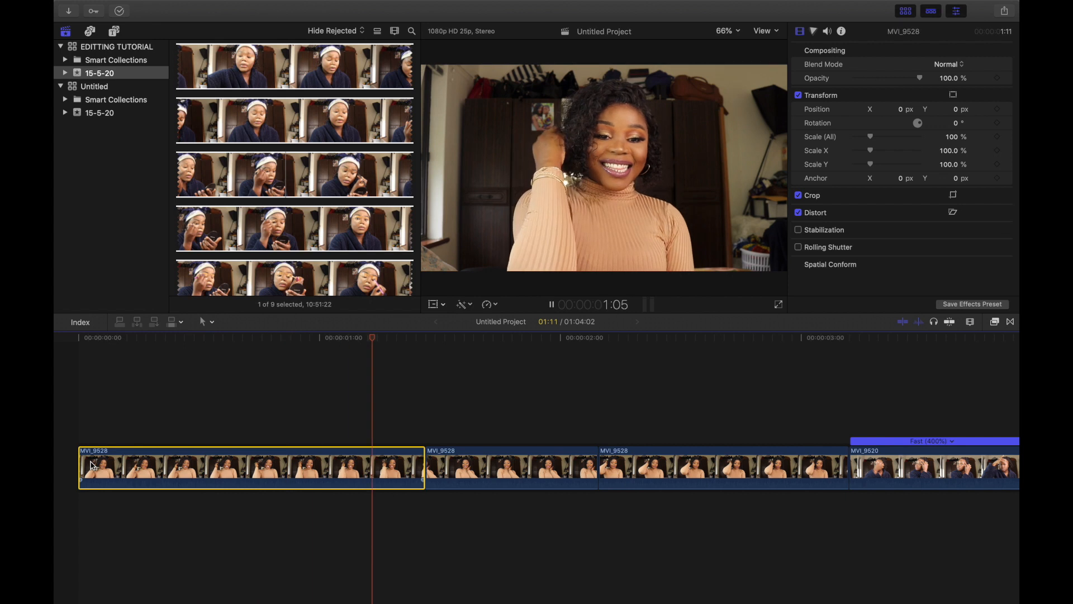
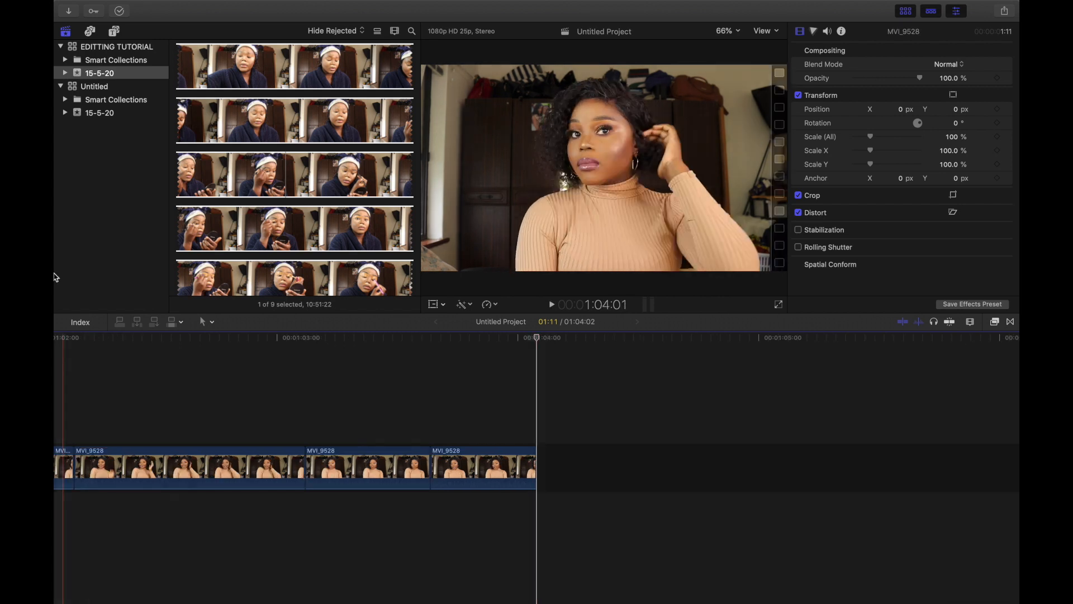
Step: Switch to Chrome, open the Instagram tab and make the browser window full screen
mouse_move(239, 594)
left_click(212, 578)
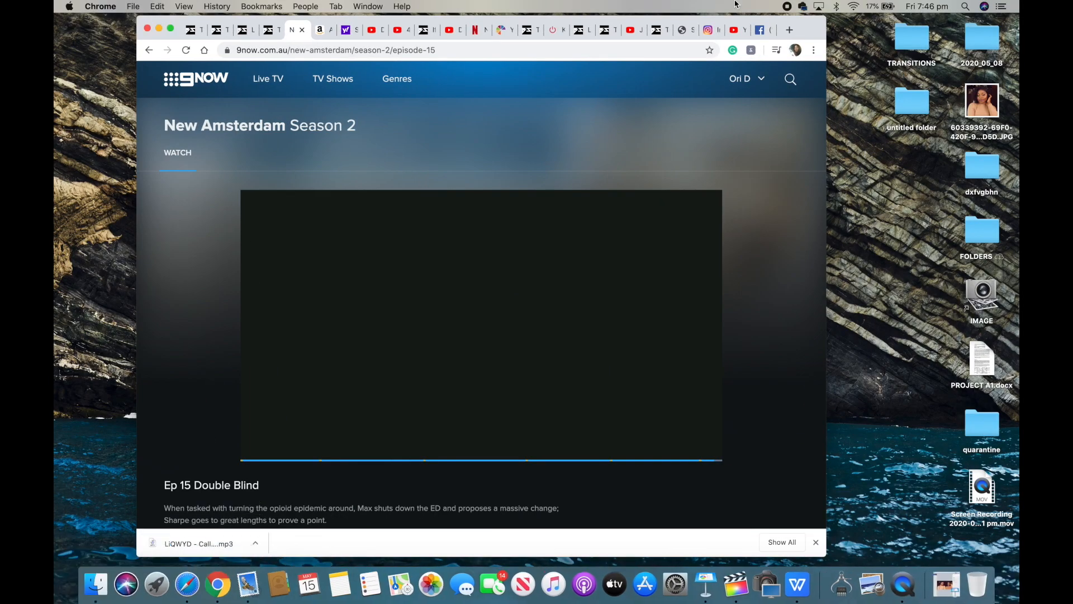
left_click(708, 31)
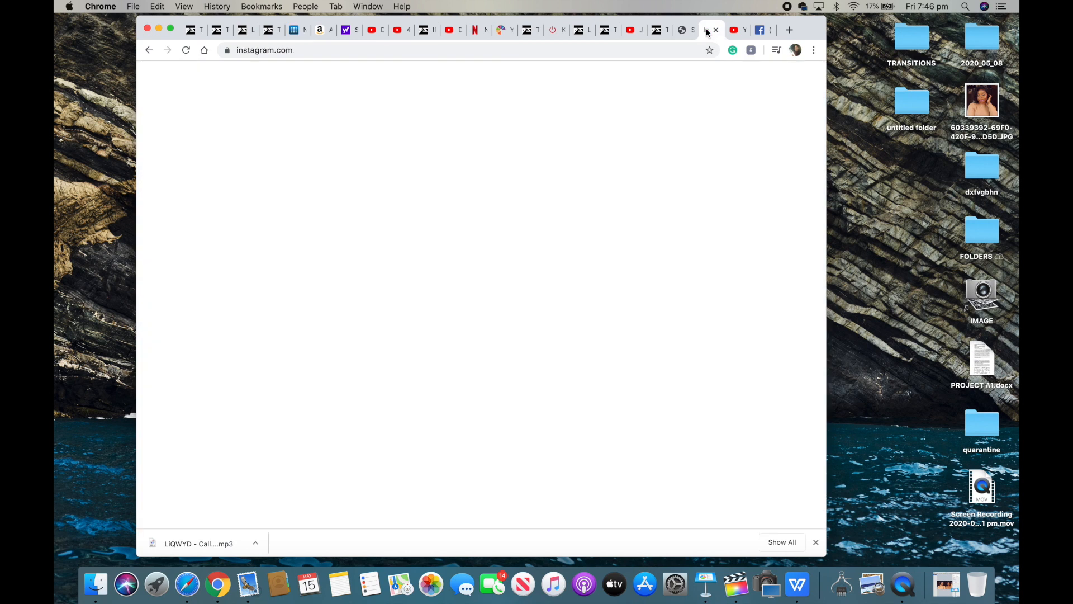
left_click(172, 29)
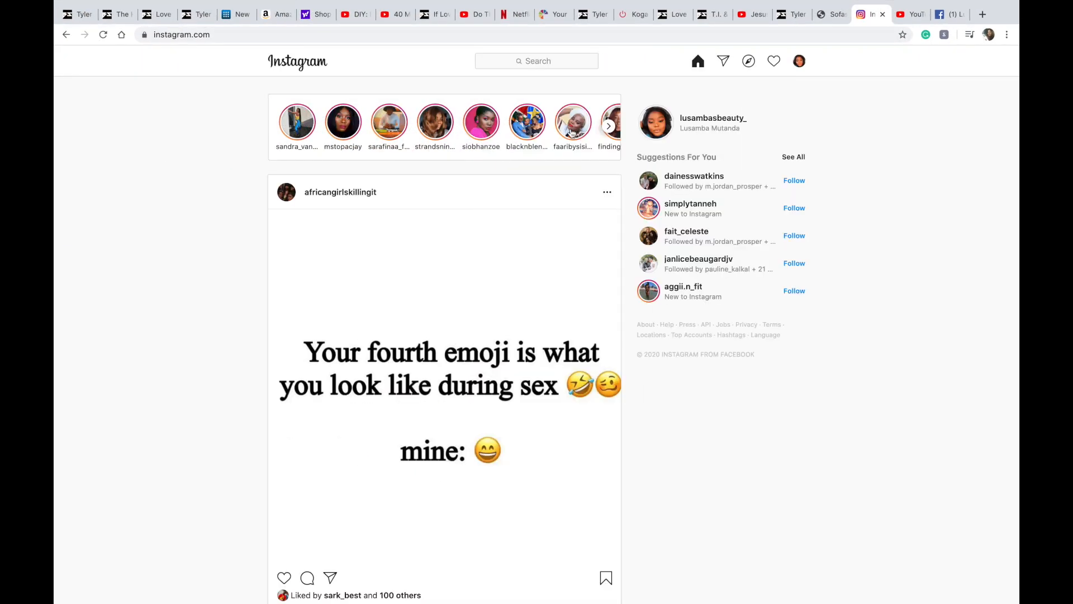
Step: Open the Instagram profile and scroll through its posts, opening one post to view its framing
left_click(703, 121)
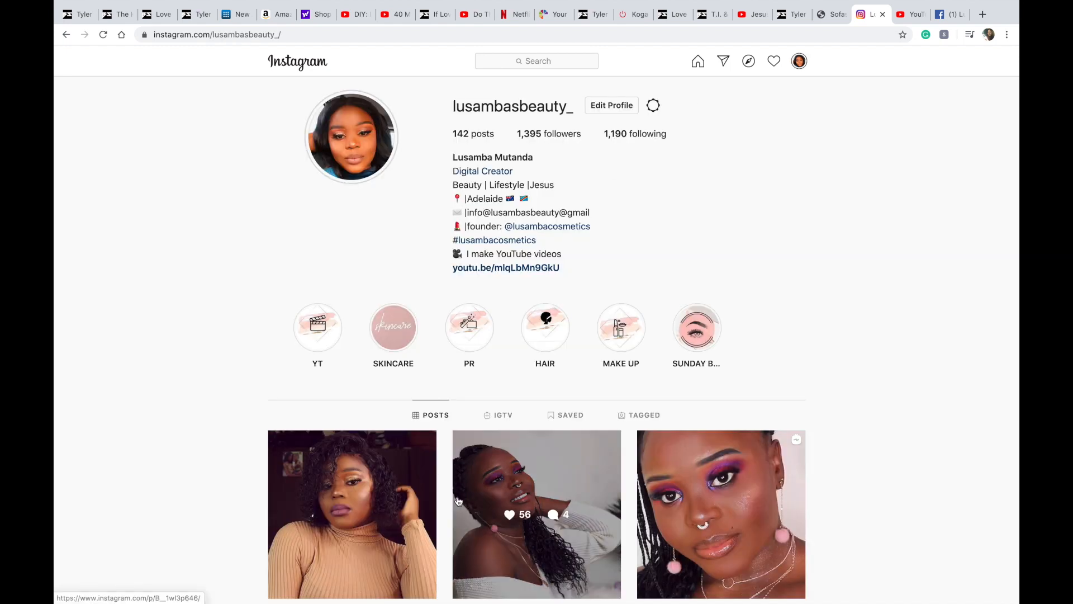
scroll(458, 501, "down", 6)
scroll(458, 501, "down", 5)
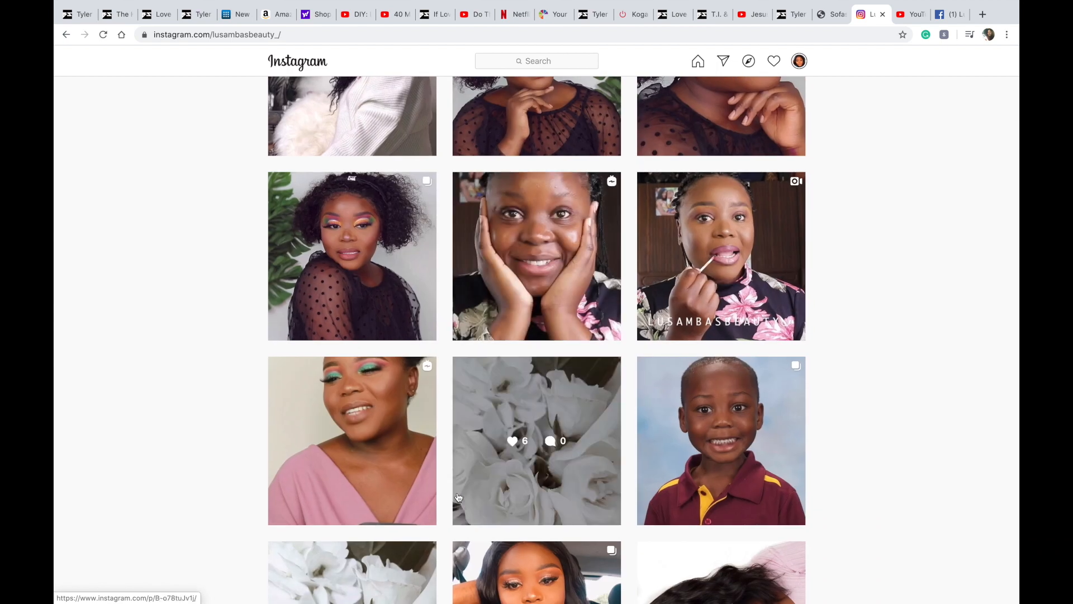
scroll(458, 497, "down", 10)
scroll(459, 497, "down", 2)
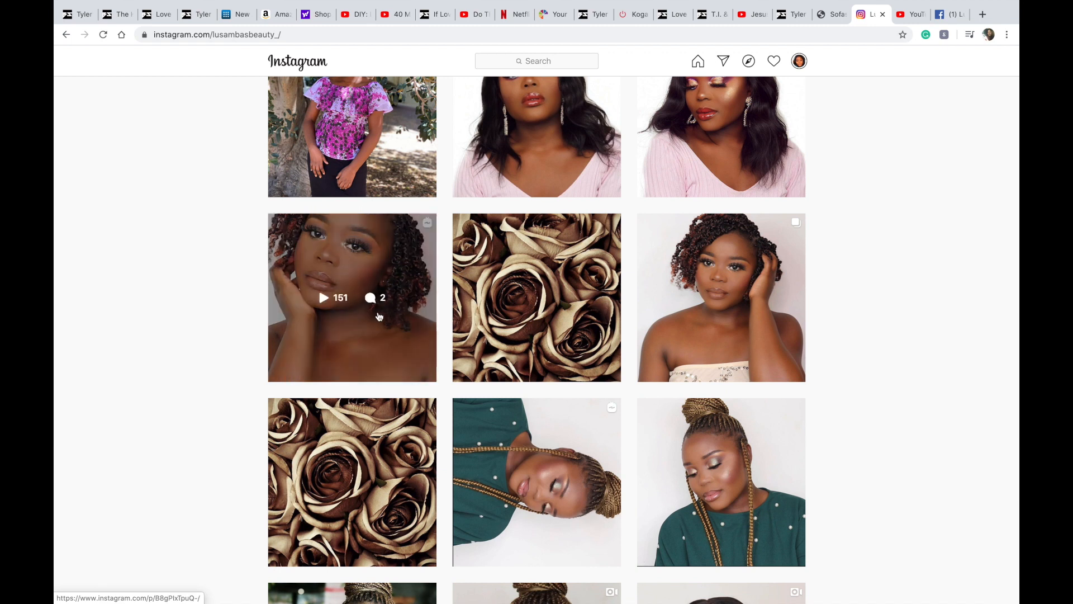
scroll(526, 498, "down", 15)
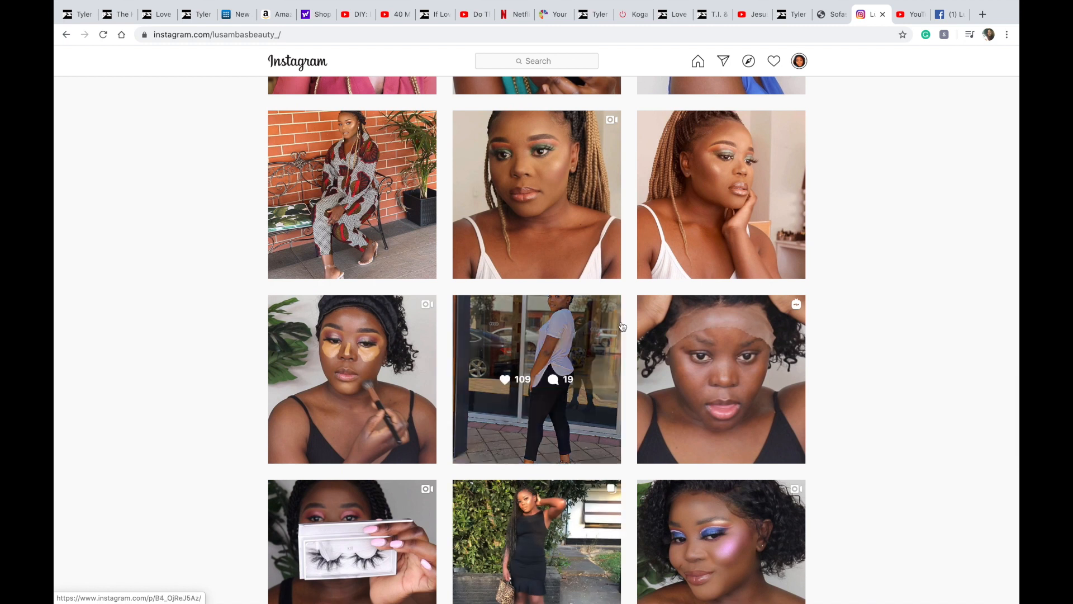
left_click(556, 258)
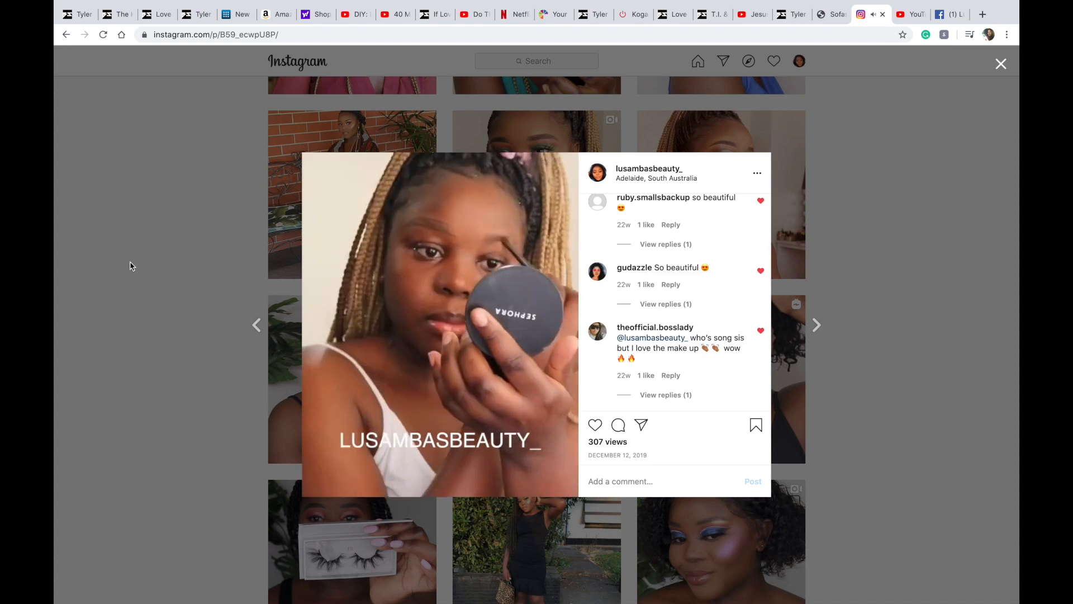
left_click(130, 262)
Step: Return to Final Cut Pro and modify the project's video format to Custom at 1920 x 1350 resolution
mouse_move(508, 601)
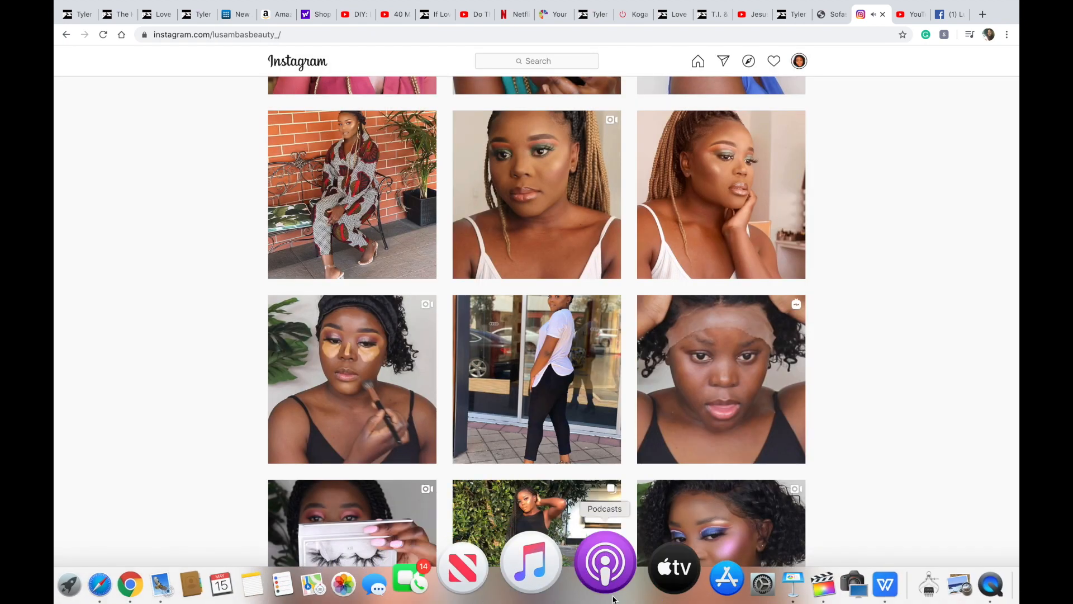
left_click(738, 598)
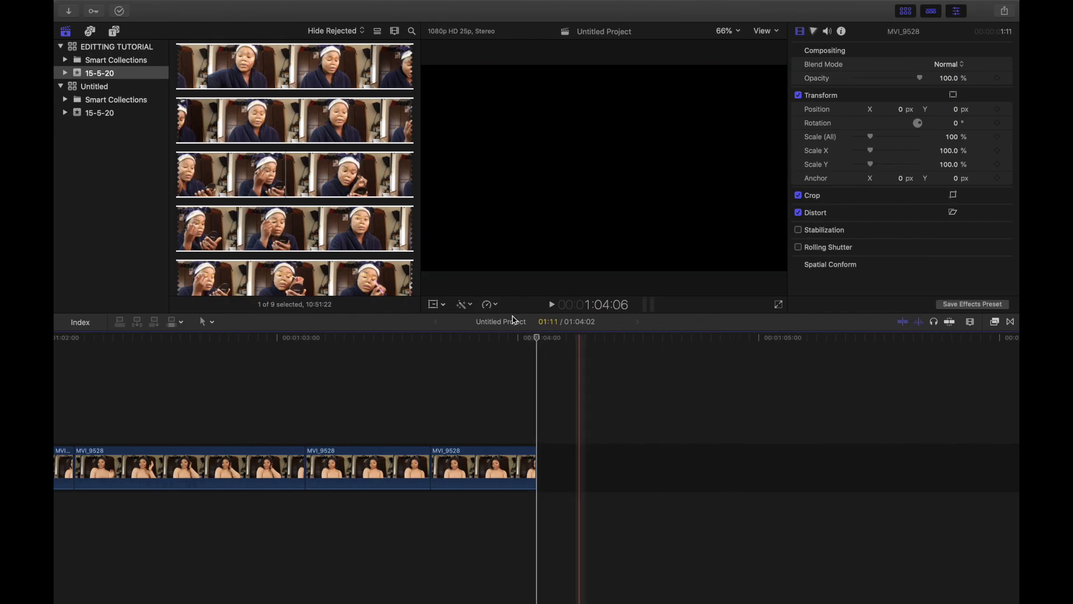
scroll(302, 170, "up", 15)
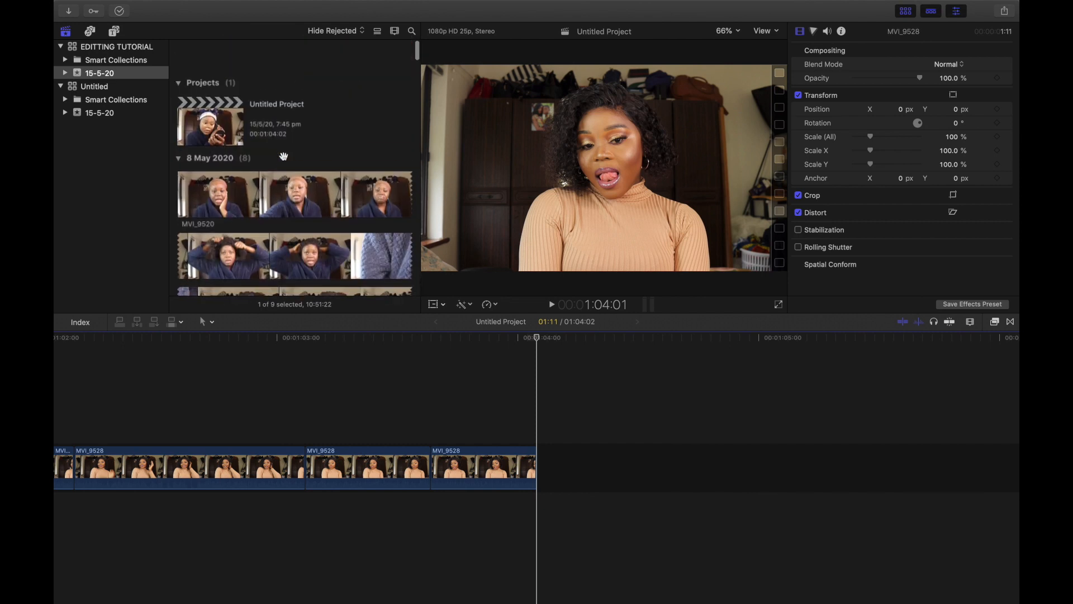
left_click(227, 104)
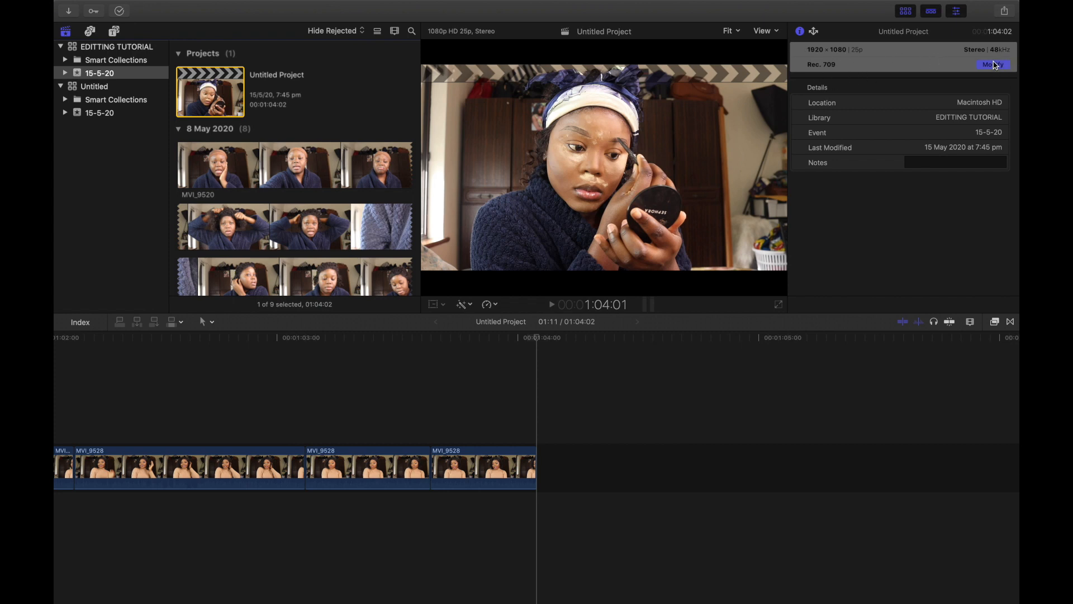
left_click(993, 65)
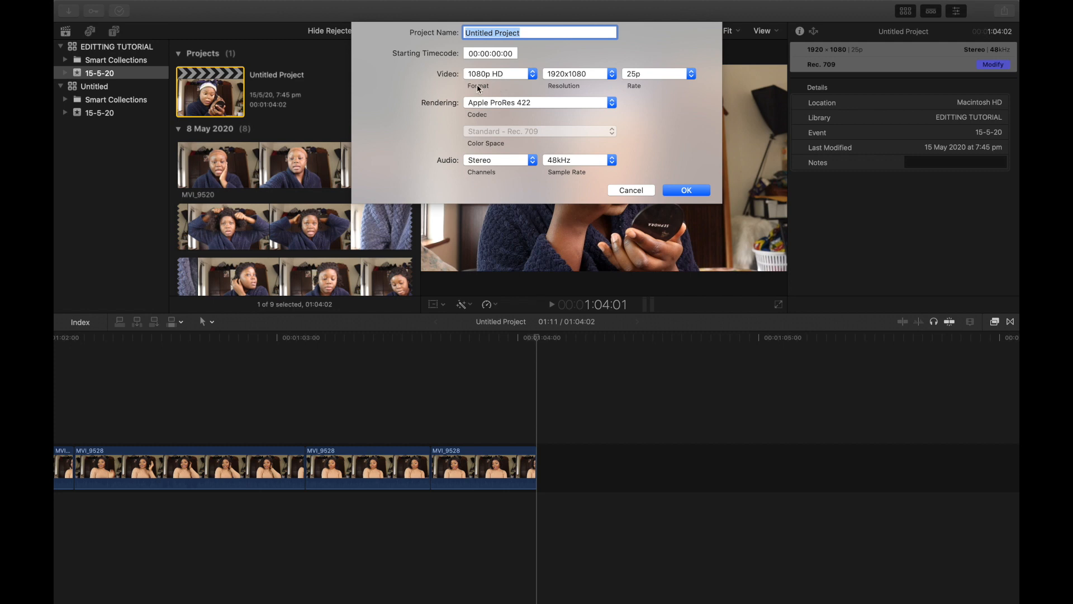
left_click(534, 78)
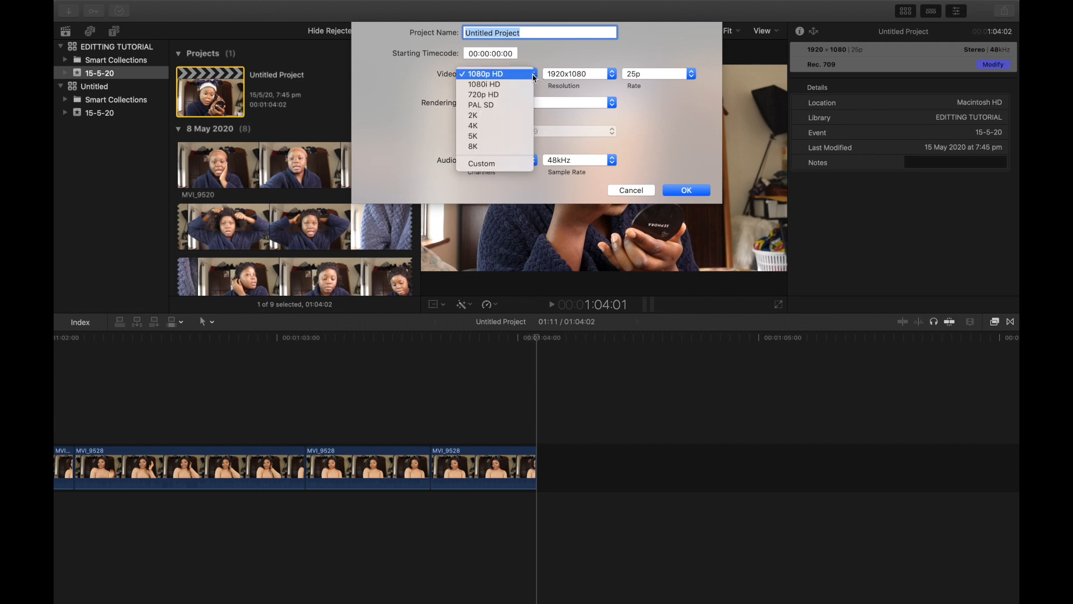
left_click(494, 165)
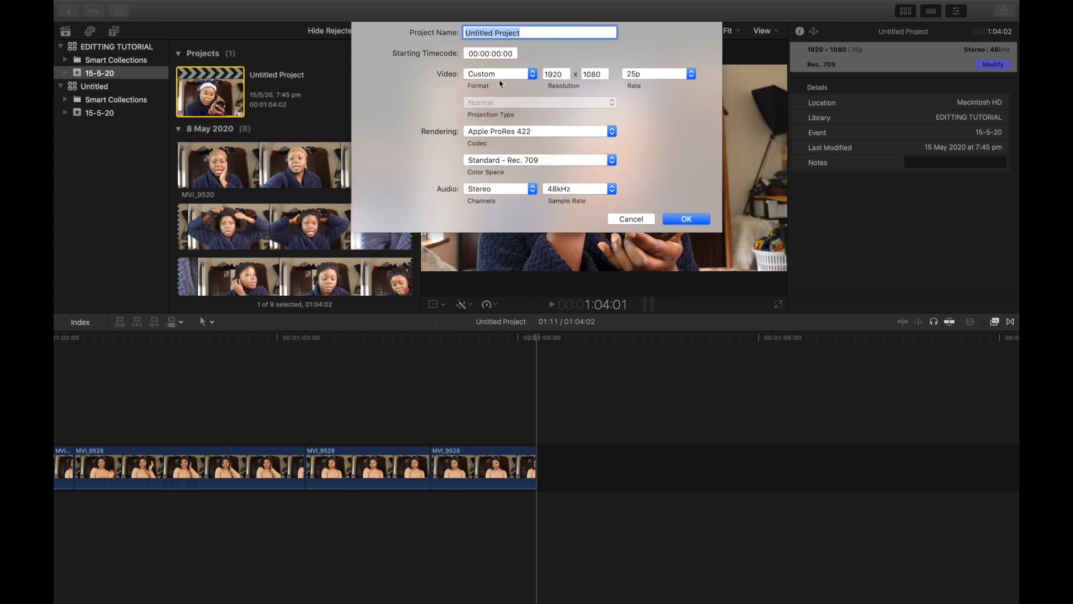
left_click(563, 75)
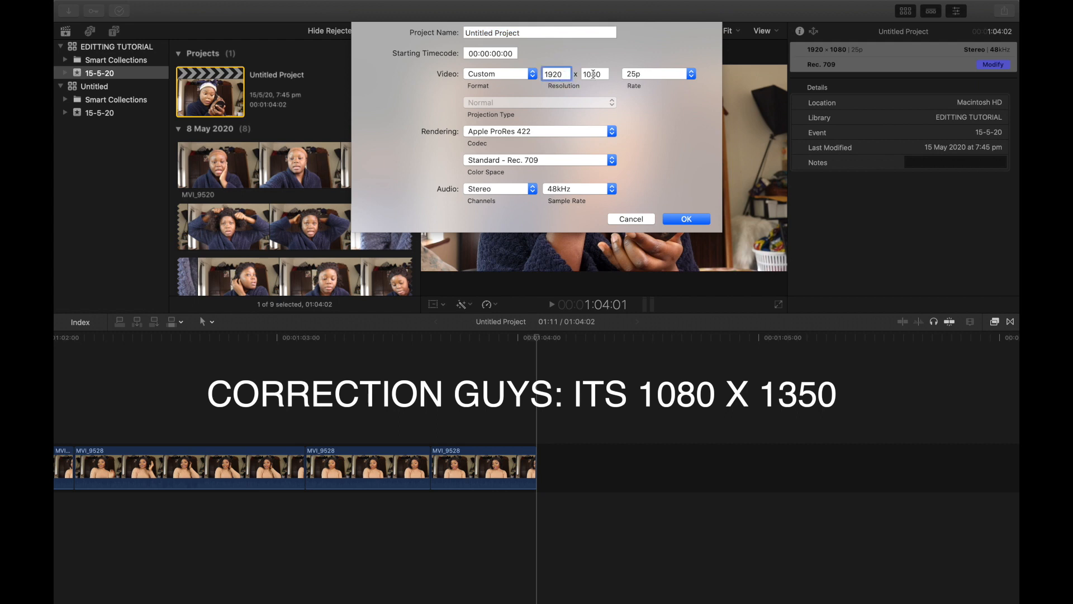
left_click(601, 74)
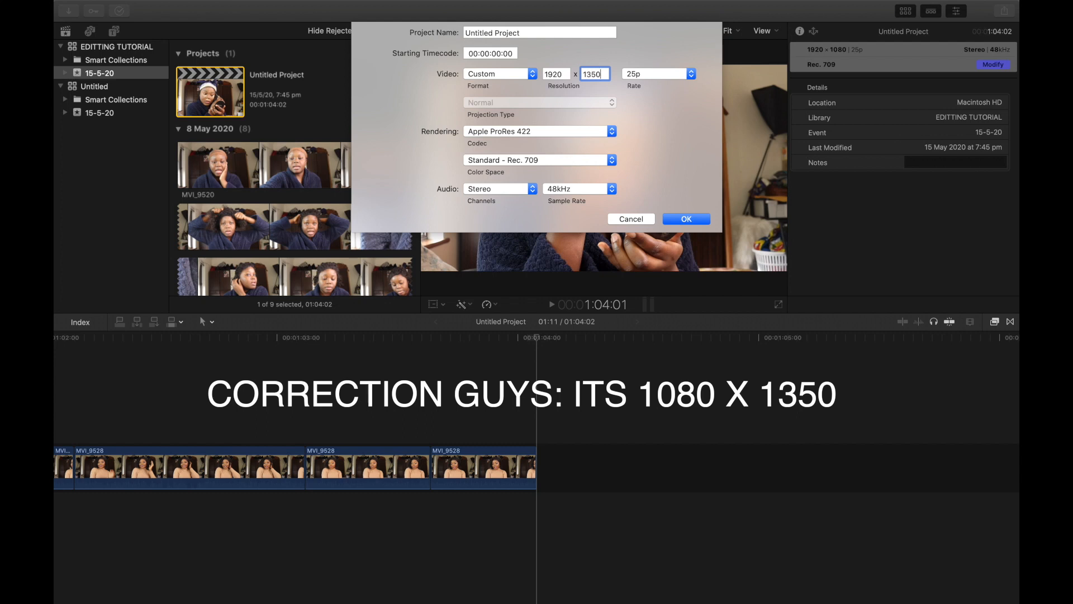
left_click(685, 220)
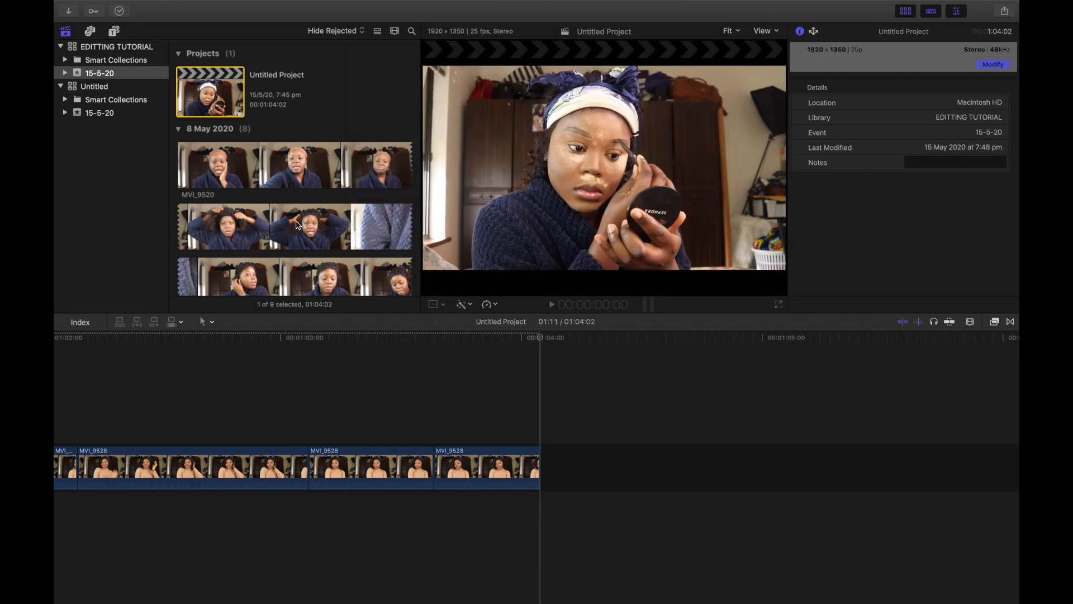
Step: Select the second MVI_9528 clip in the timeline and inspect its transform scale settings
left_click(293, 222)
left_click(199, 508)
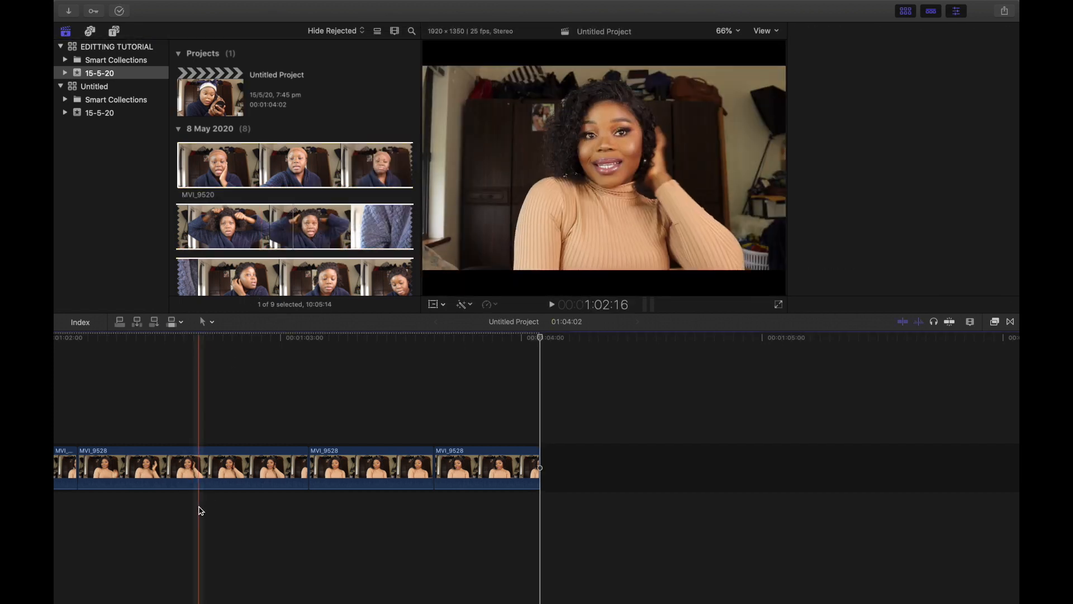
left_click(206, 473)
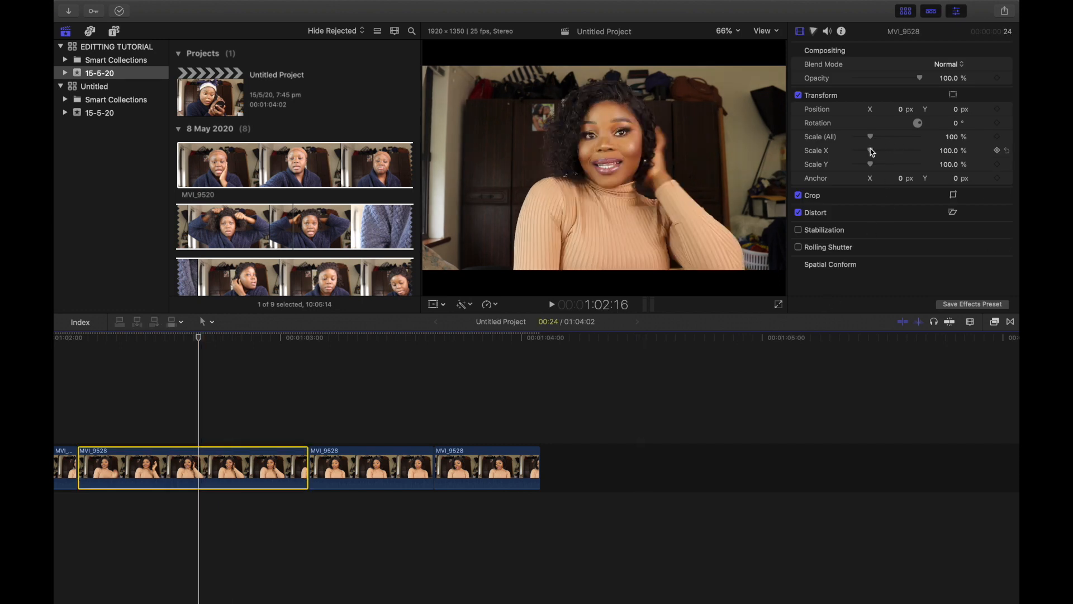
mouse_move(873, 138)
left_mouse_down()
mouse_move(884, 141)
mouse_move(860, 149)
mouse_move(888, 148)
mouse_move(873, 143)
left_mouse_up()
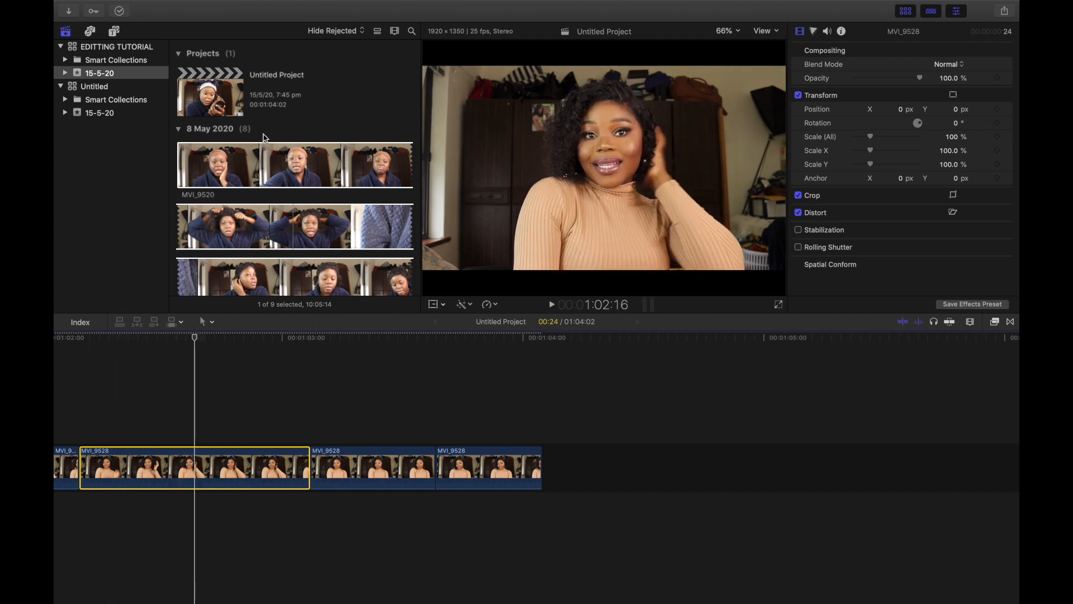
Step: Switch to Chrome and play a video post on the Instagram profile to compare its aspect ratio
scroll(280, 157, "up", 1)
mouse_move(154, 600)
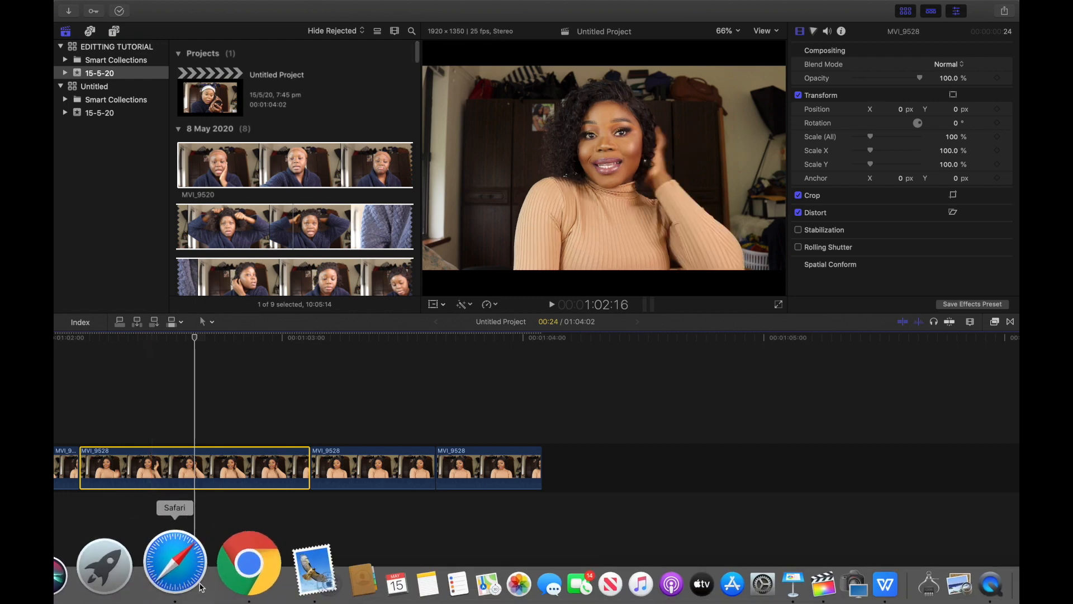
left_click(224, 572)
scroll(434, 352, "down", 5)
scroll(433, 353, "up", 15)
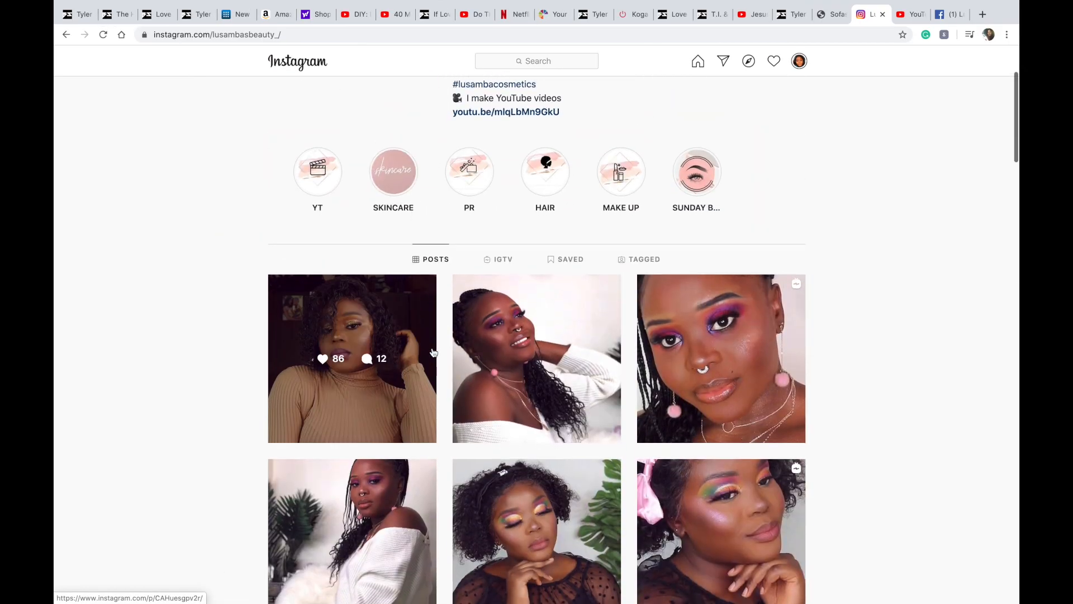
scroll(434, 352, "down", 2)
left_click(692, 363)
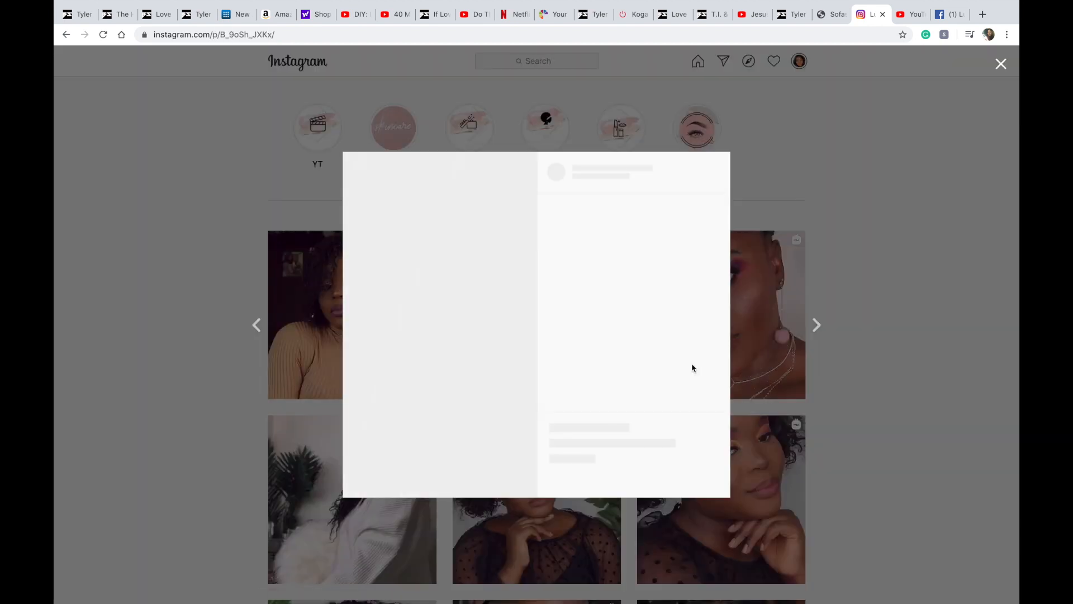
left_click(357, 471)
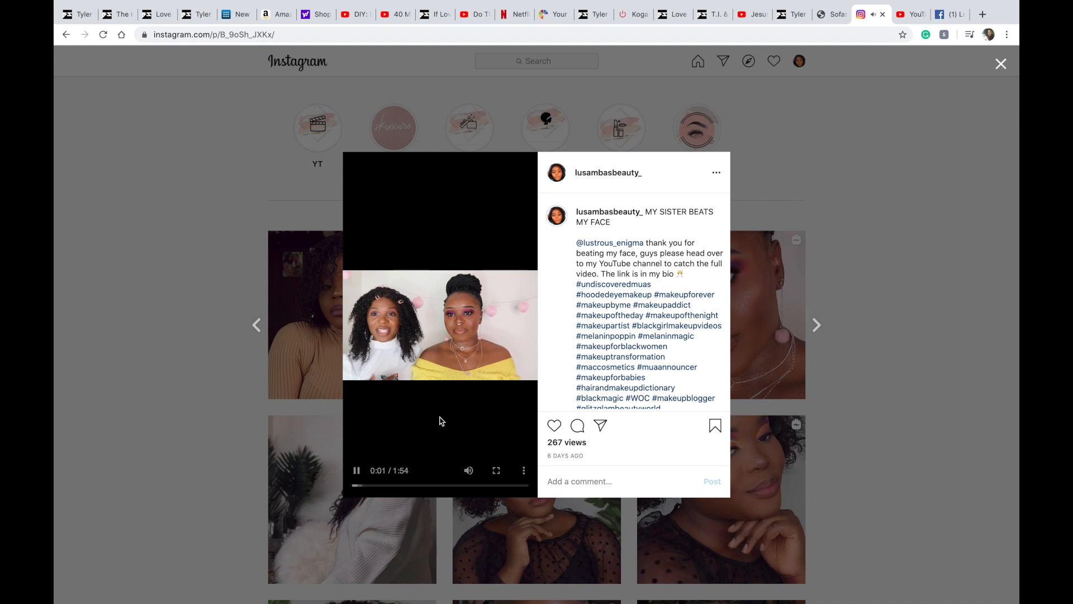
left_click(136, 398)
left_click(730, 280)
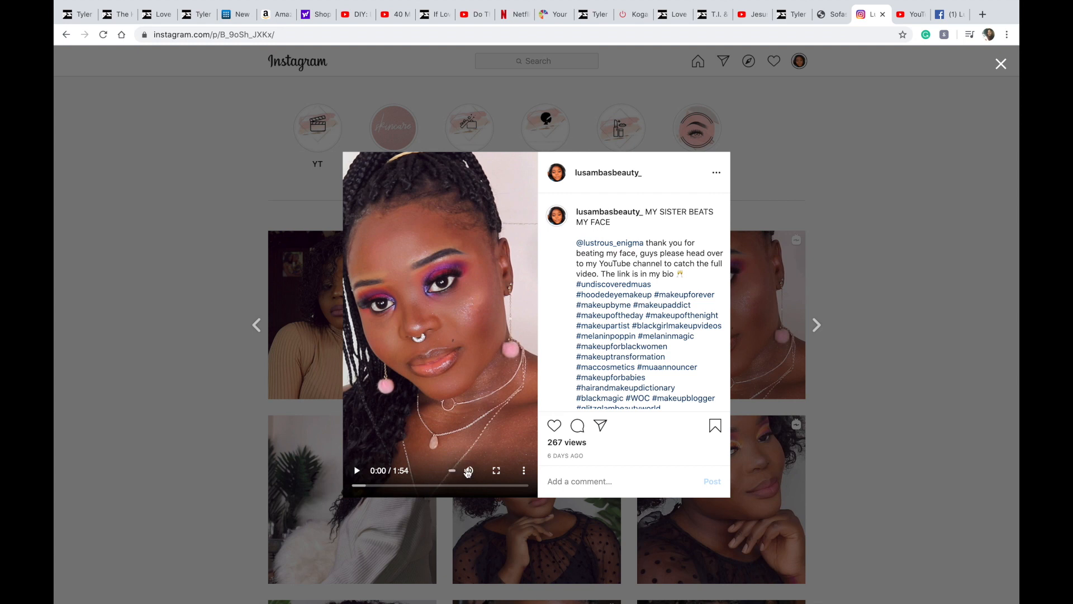
left_click(361, 471)
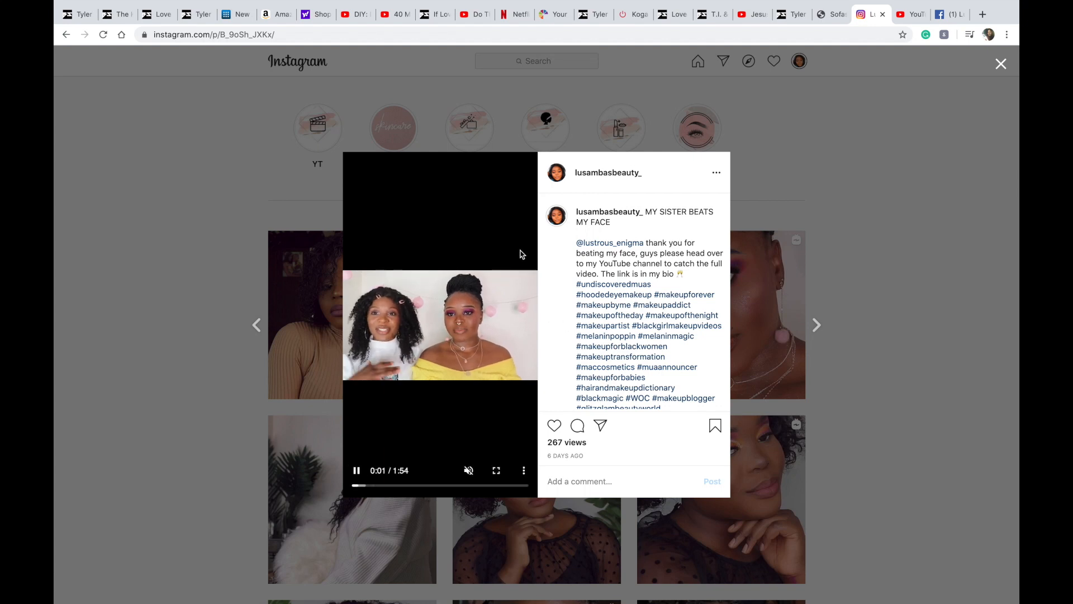
left_click(120, 306)
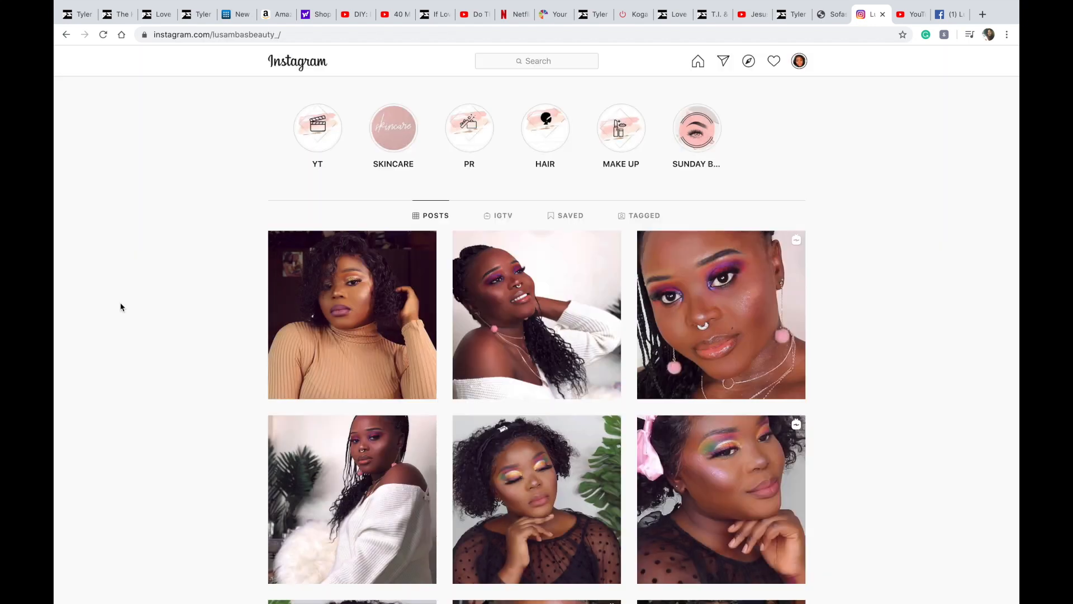
Step: Return to Final Cut Pro and set the project's video format back to 1080p HD
mouse_move(450, 565)
left_click(747, 553)
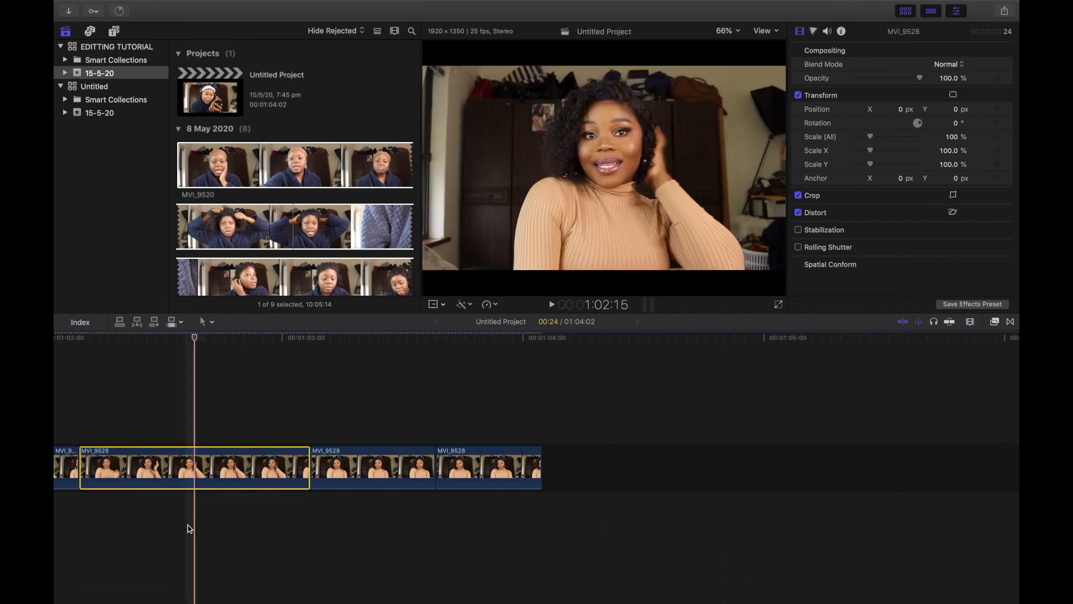
left_click(211, 109)
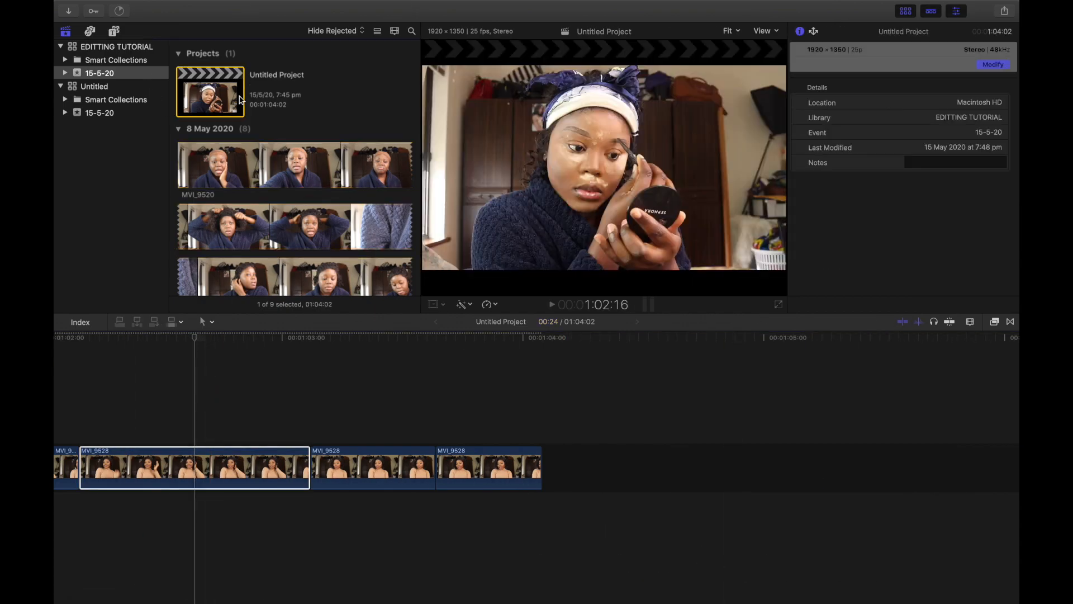
left_click(994, 64)
left_click(532, 74)
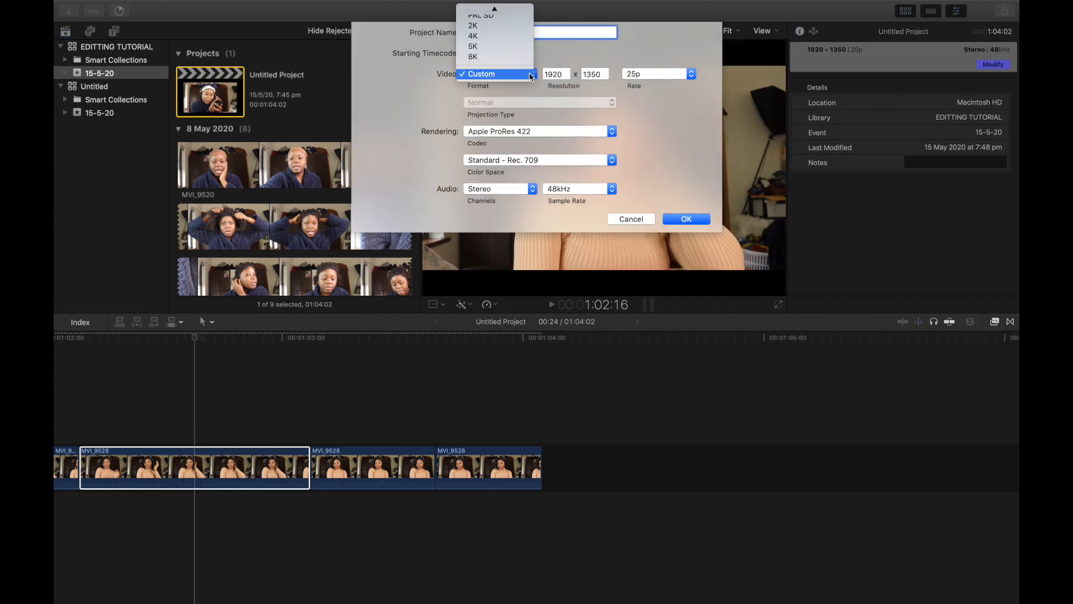
left_click(484, 11)
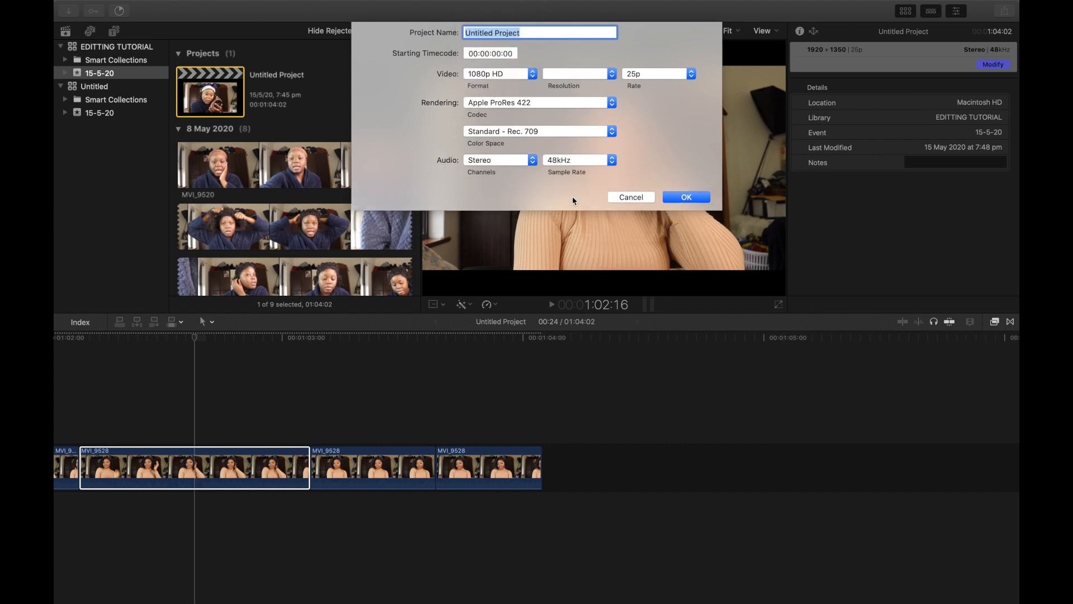
left_click(672, 193)
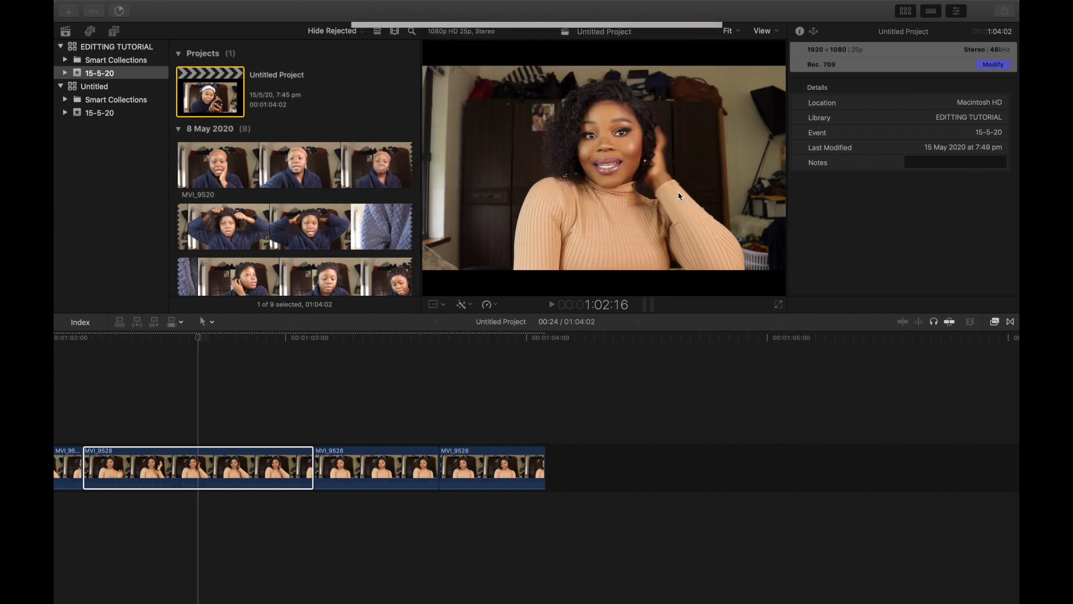
Step: Select a MVI_9528 clip in the timeline and scroll back toward the MVI_9527 clips
left_click(150, 469)
scroll(150, 468, "left", 10)
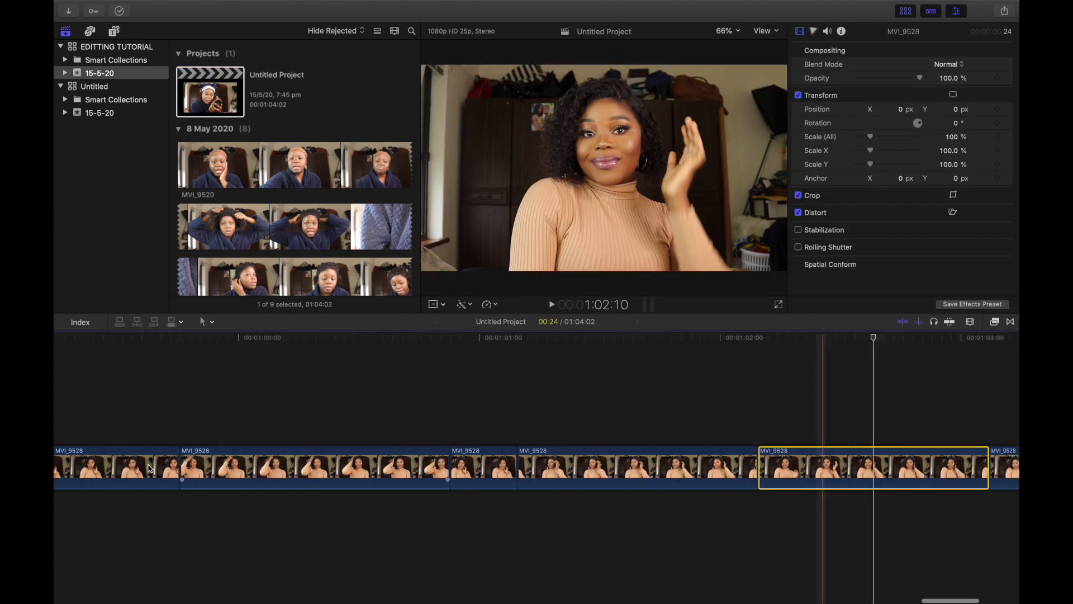
scroll(149, 469, "left", 10)
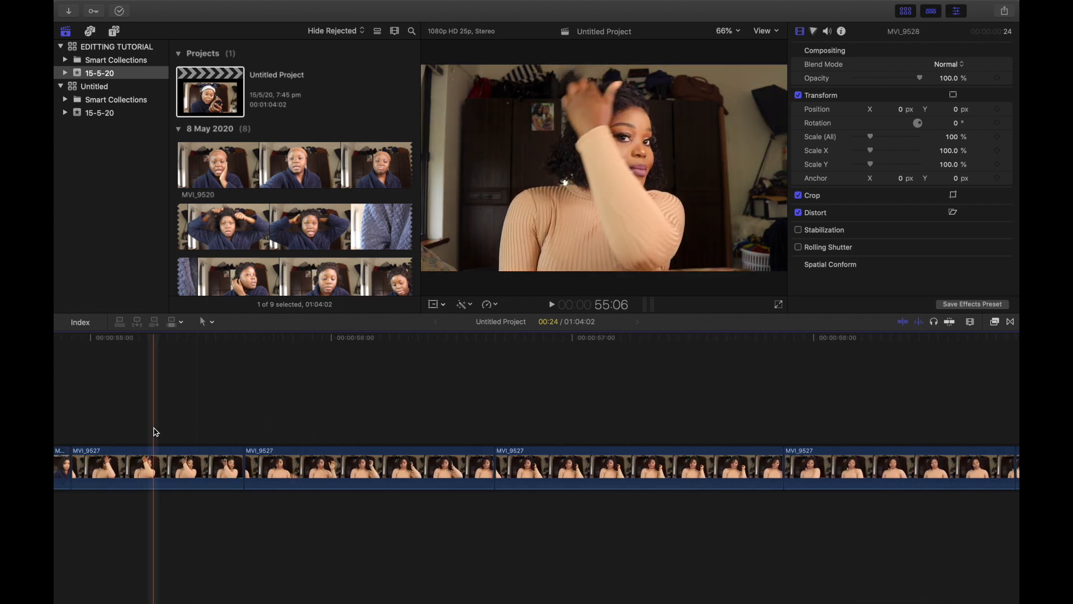
Step: Change the project's video format to Custom with a 1080 x 1080 resolution
scroll(420, 447, "right", 5)
scroll(457, 457, "right", 5)
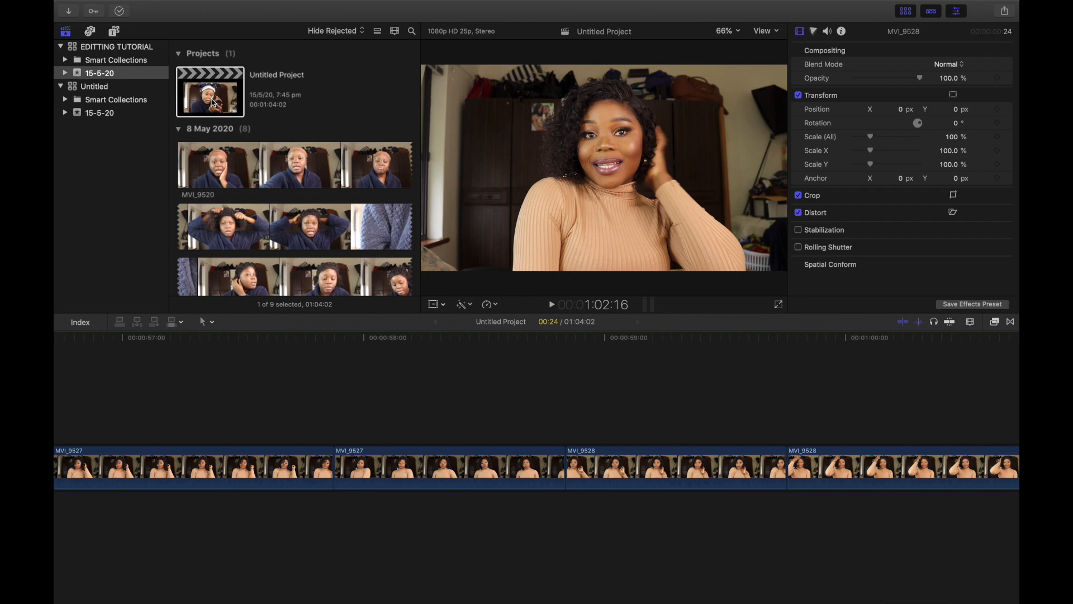
left_click(237, 106)
left_click(994, 64)
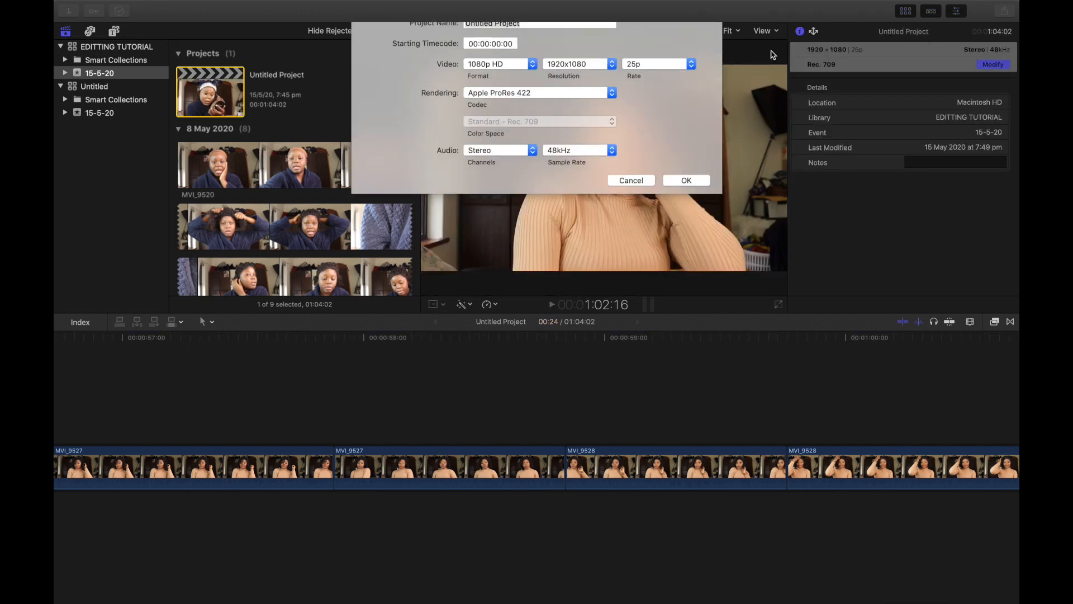
left_click(520, 74)
left_click(482, 164)
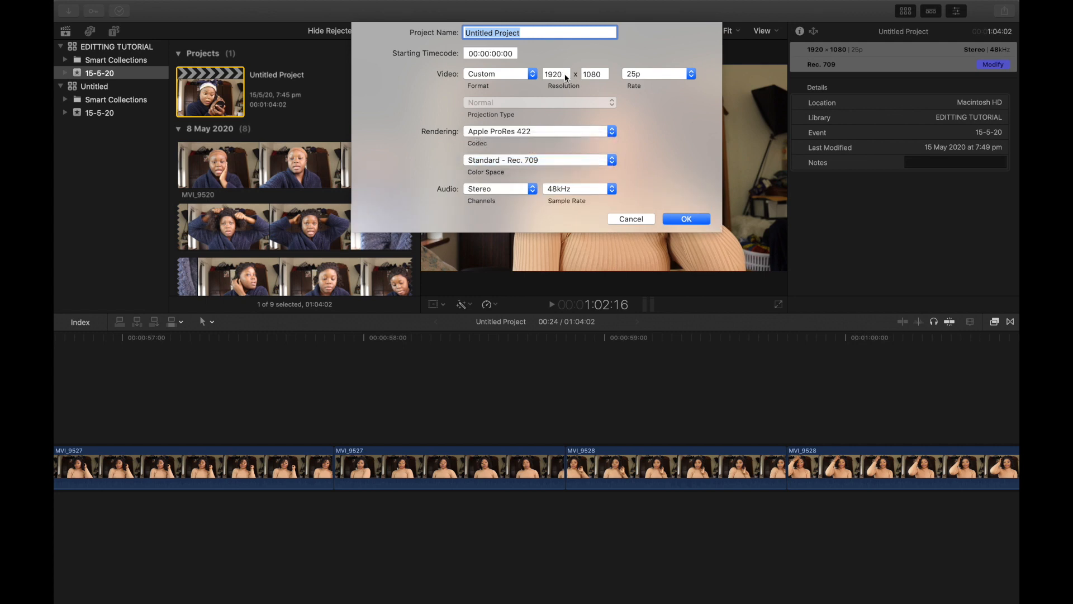
left_click(564, 74)
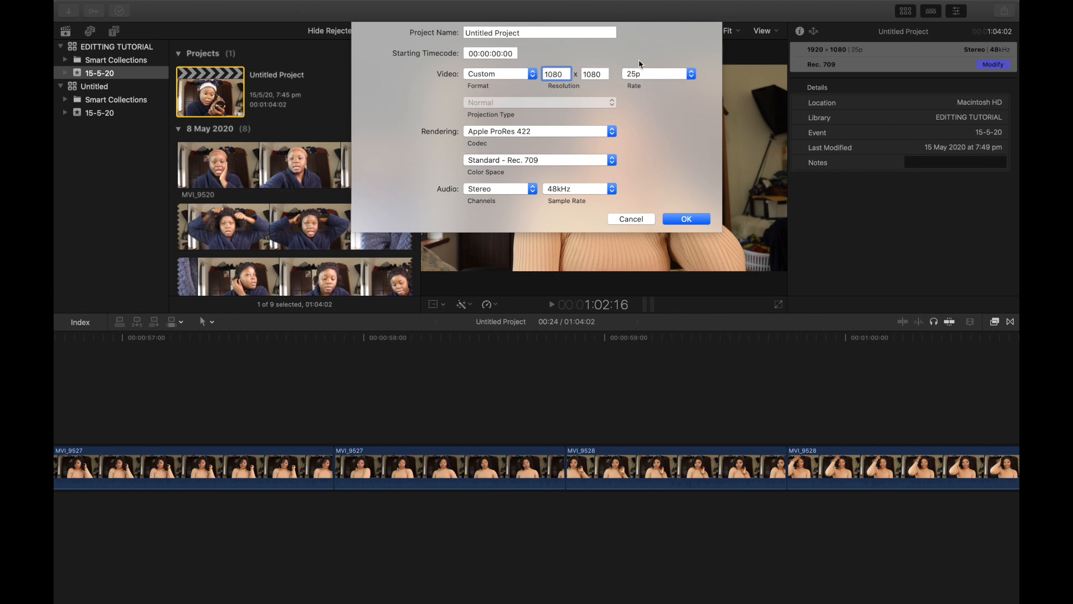
left_click(689, 221)
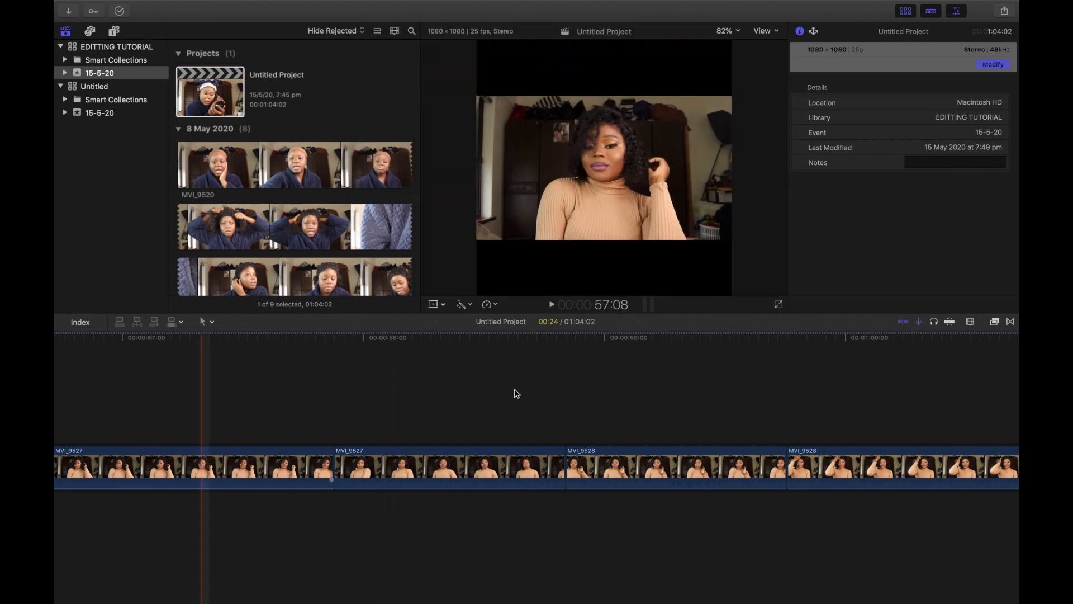
Step: Set the project's video format back to 1080p HD
left_click(216, 93)
left_click(993, 65)
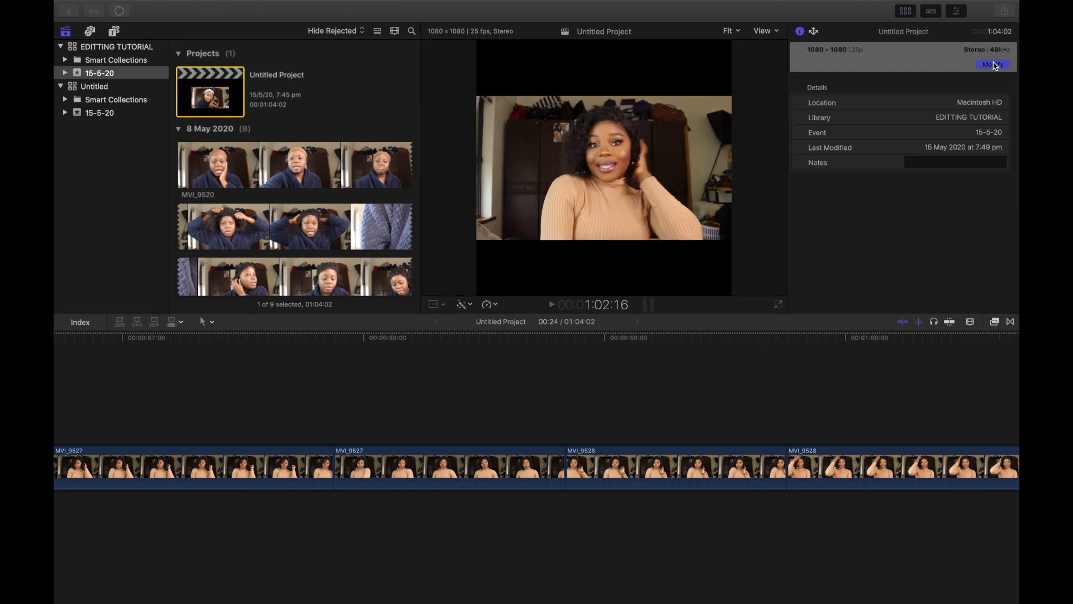
left_click(534, 75)
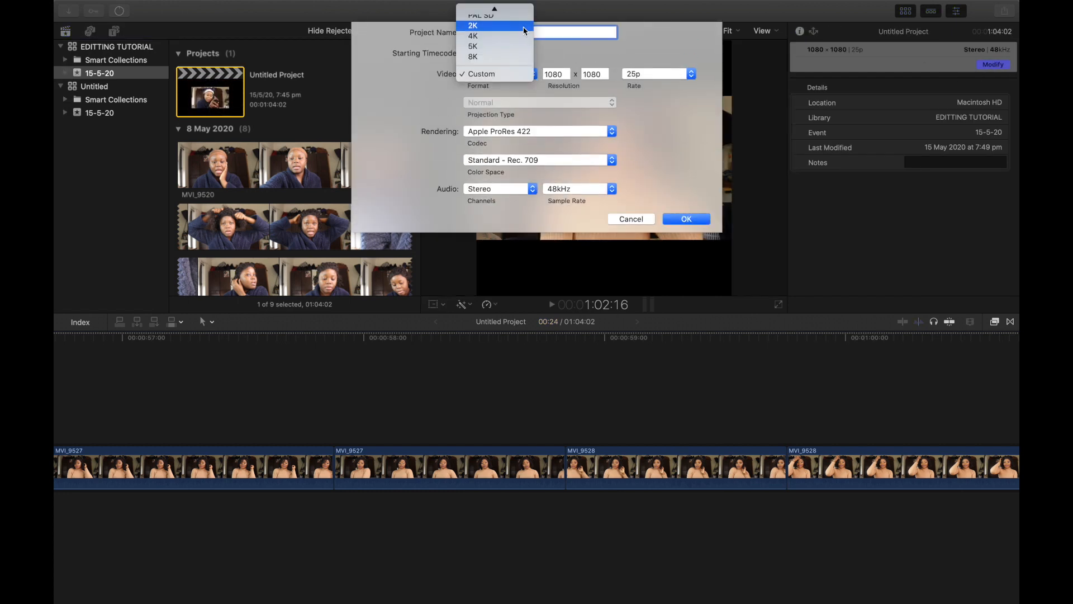
mouse_move(498, 9)
left_click(498, 11)
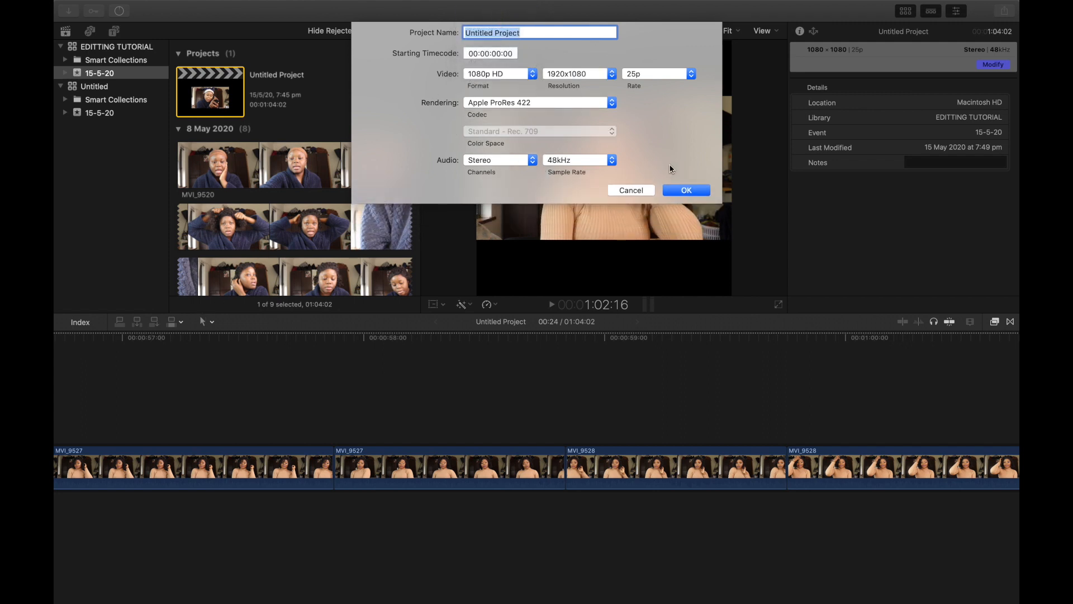
left_click(686, 191)
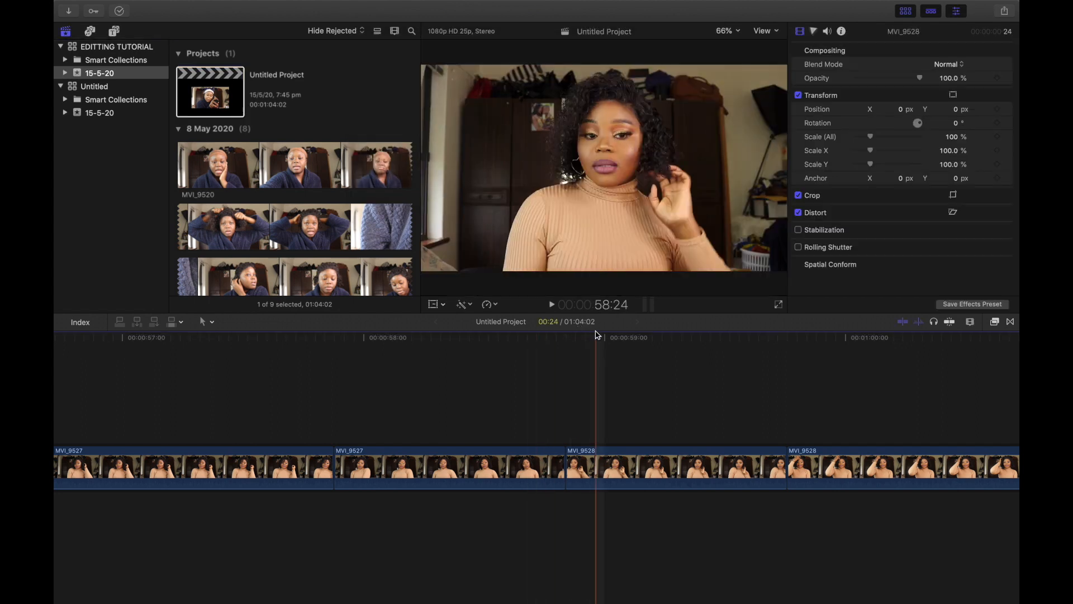
Step: Add a Basic Title above the clips near the start of the timeline
scroll(146, 512, "left", 13)
scroll(158, 511, "left", 6)
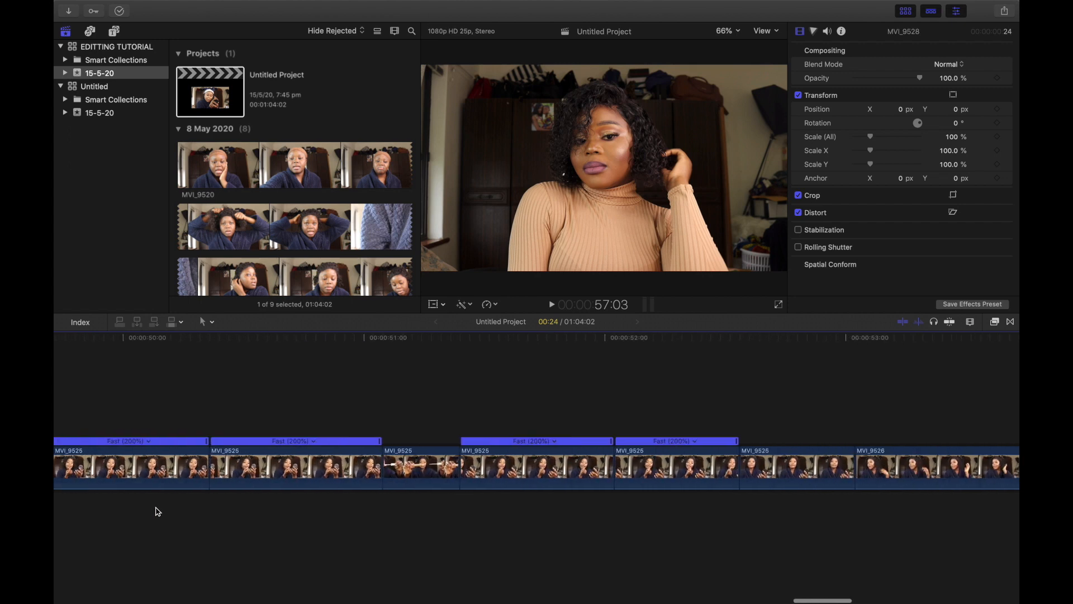
scroll(158, 510, "left", 18)
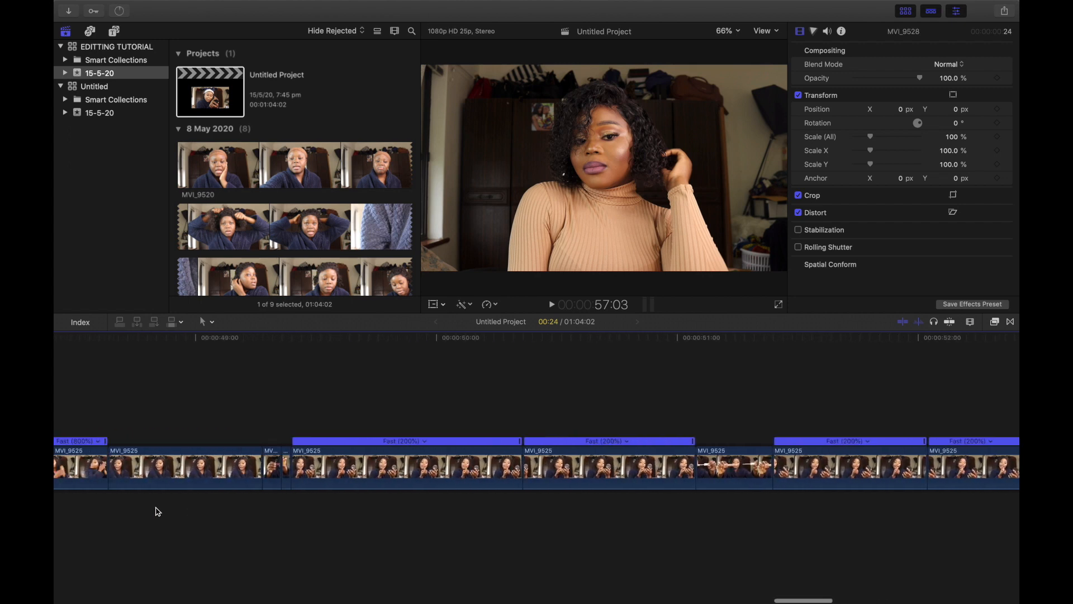
scroll(158, 505, "left", 20)
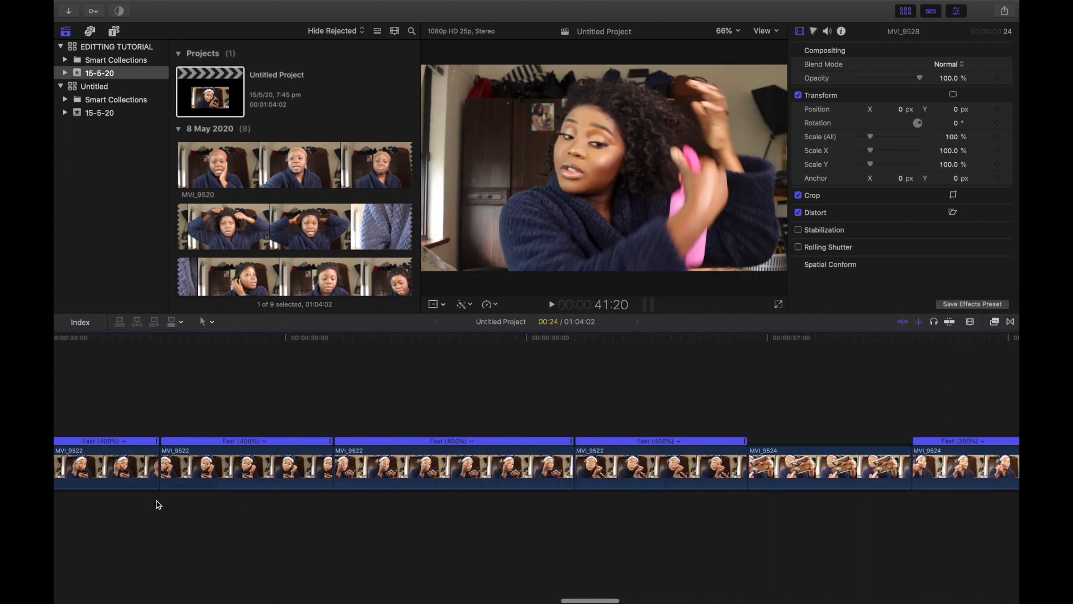
scroll(158, 505, "left", 15)
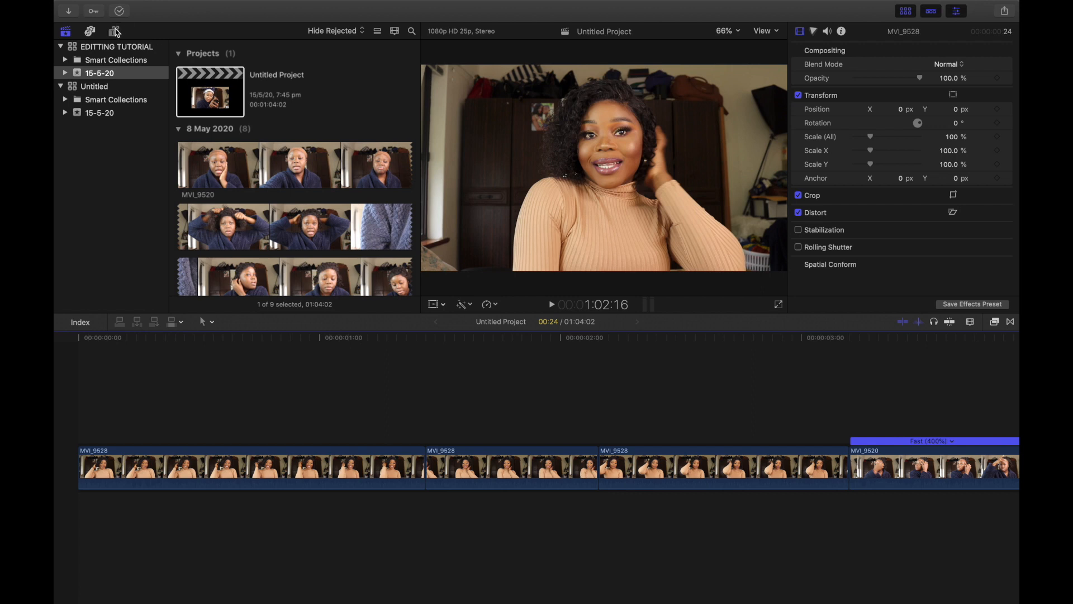
left_click(114, 32)
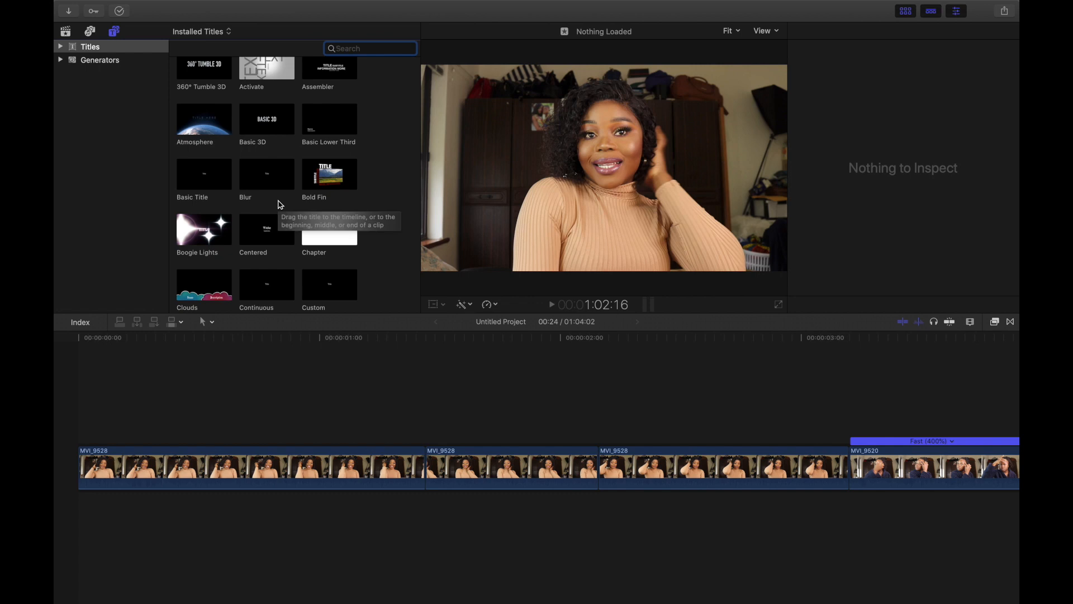
left_click(204, 180)
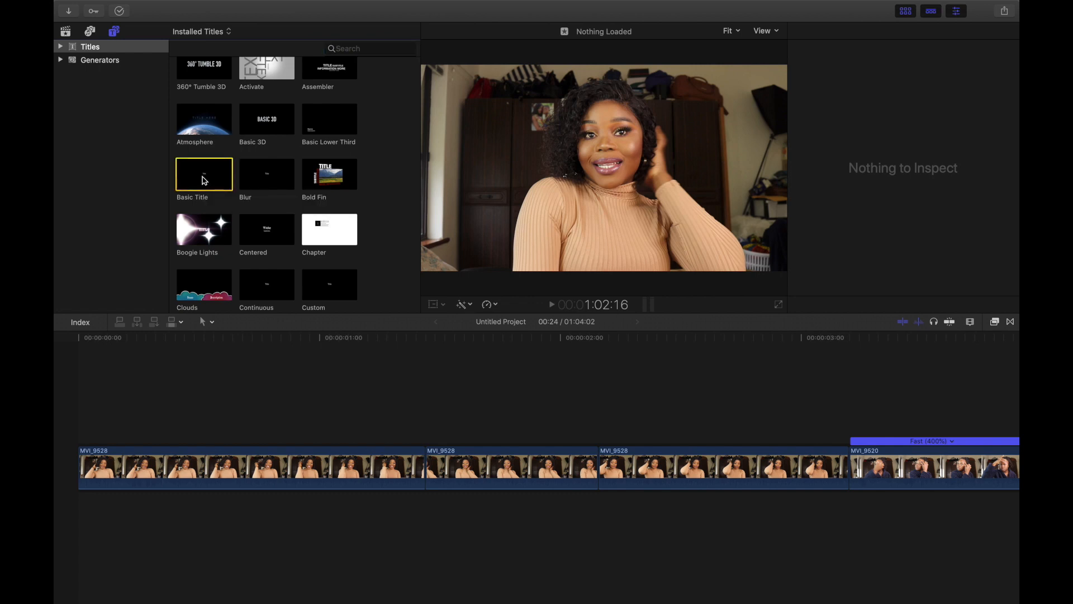
left_click(445, 548)
left_click(520, 439)
scroll(521, 439, "right", 5)
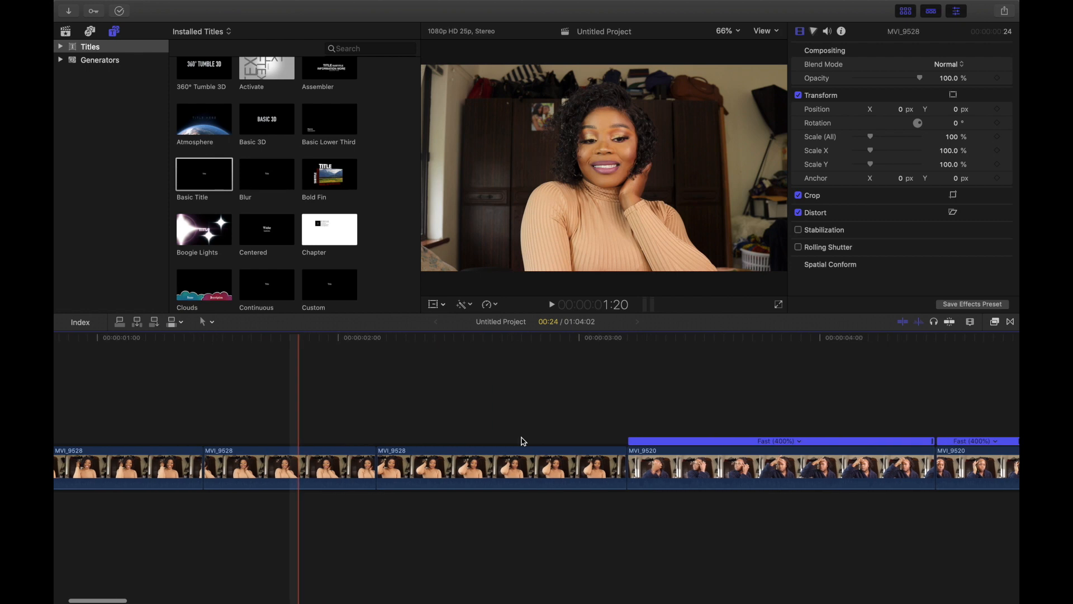
scroll(523, 442, "right", 8)
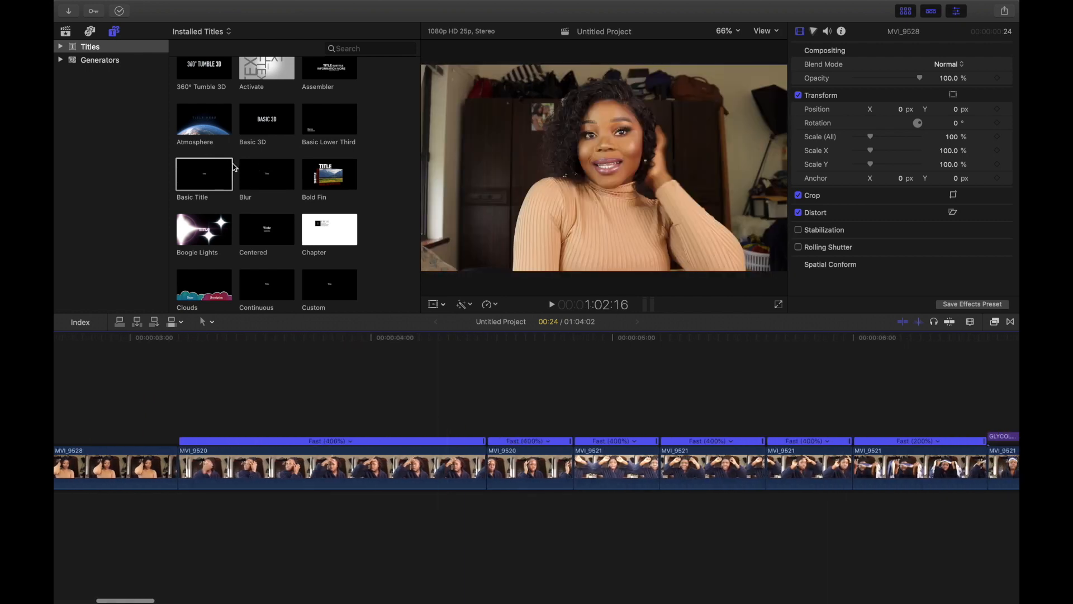
left_click_drag(215, 169, 183, 404)
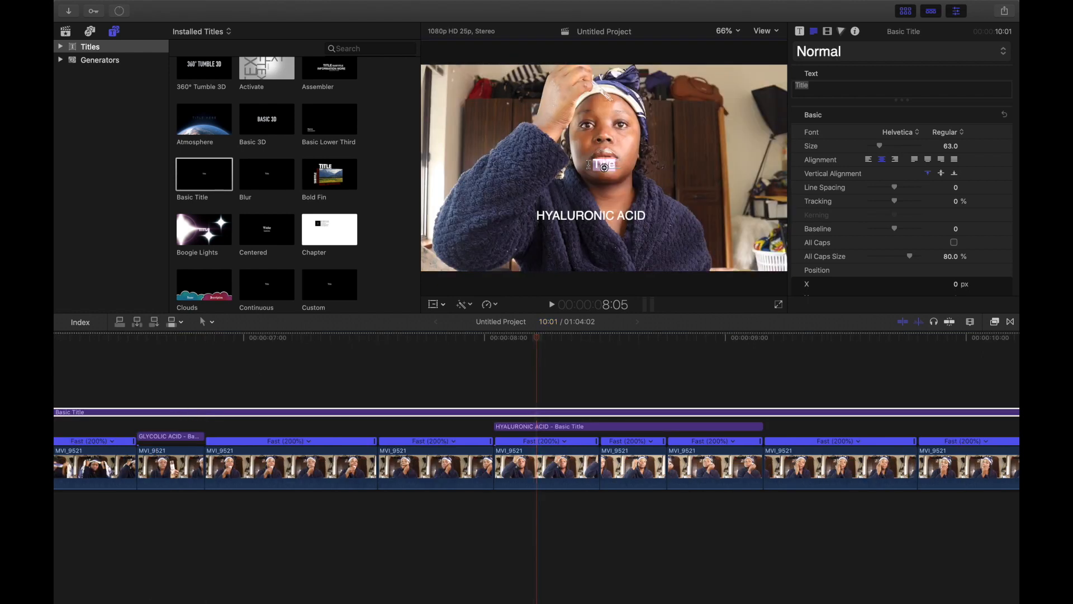
Step: Select the newly added Basic Title in the timeline and delete it
left_click(385, 393)
left_click(375, 414)
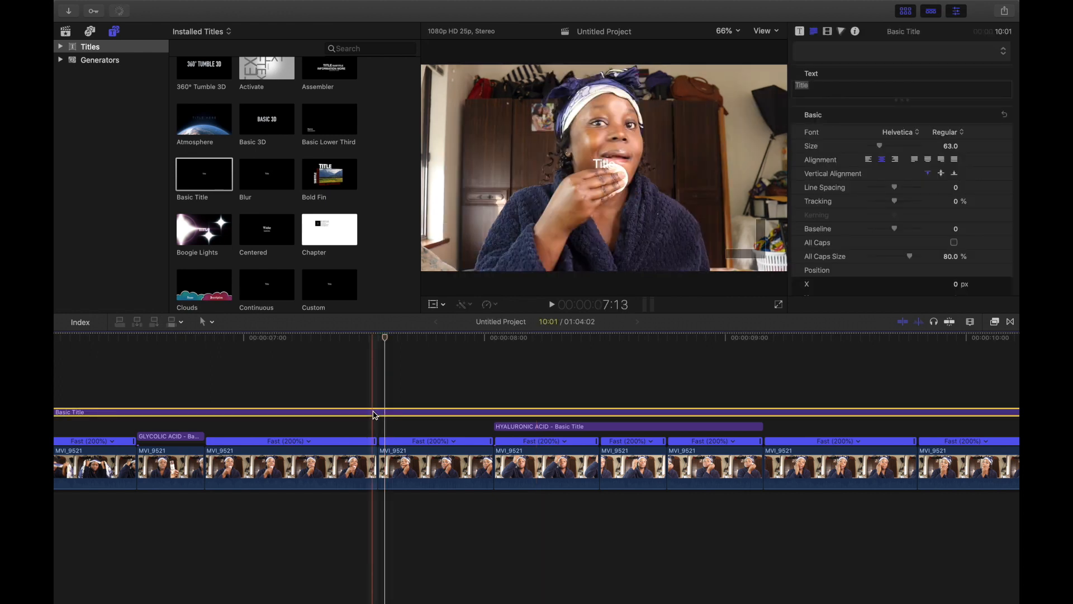
key("Delete")
Step: Scroll through the timeline to review the edited clips
scroll(388, 411, "left", 20)
scroll(398, 416, "left", 3)
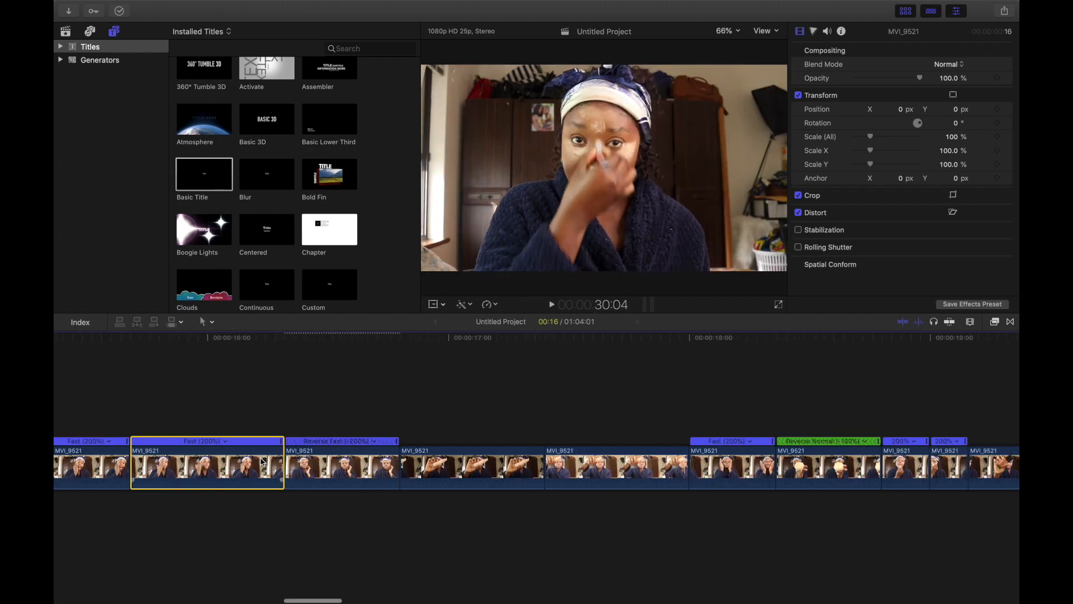
scroll(262, 462, "right", 5)
scroll(262, 462, "right", 15)
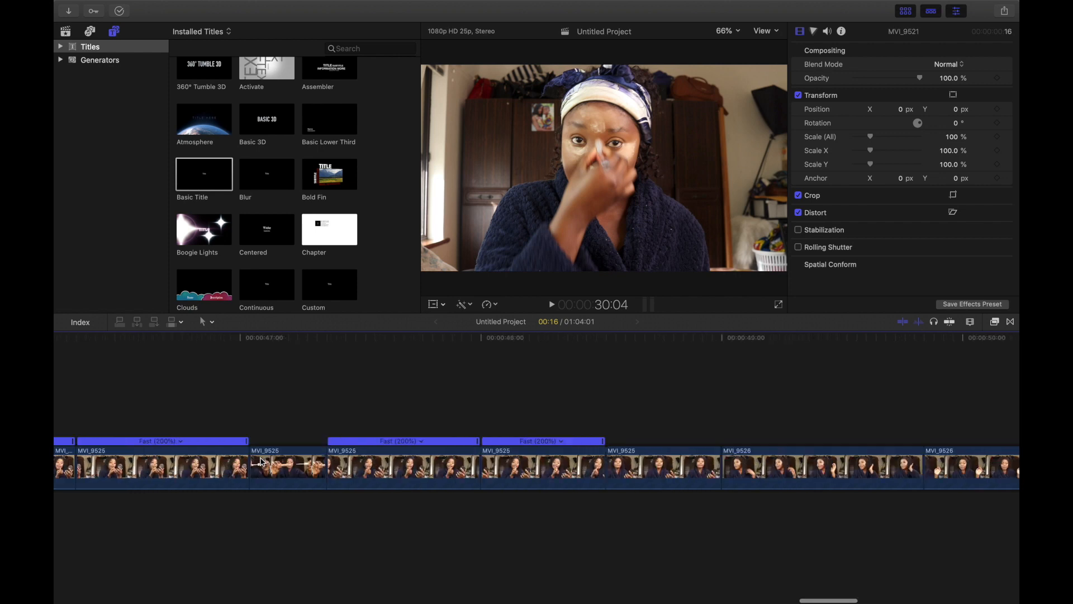
scroll(262, 462, "right", 10)
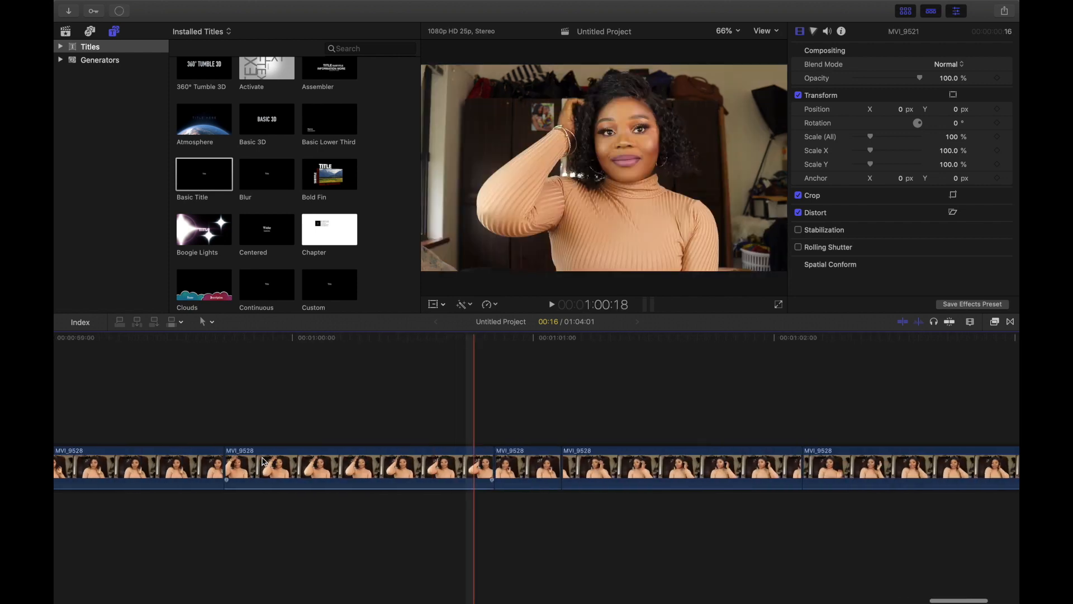
scroll(264, 461, "left", 5)
scroll(264, 462, "left", 10)
scroll(263, 462, "left", 4)
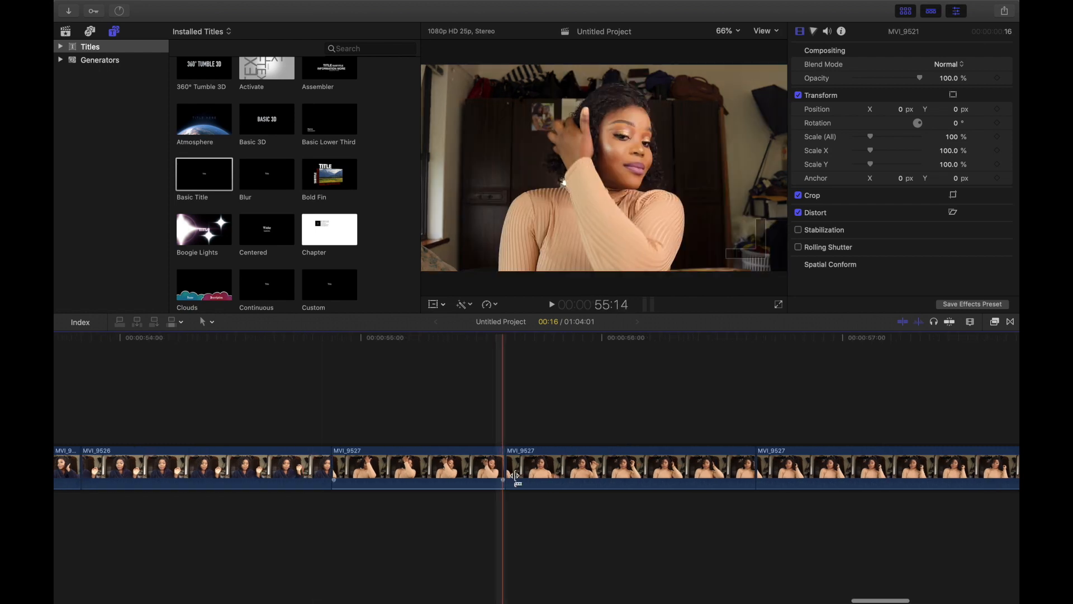
scroll(752, 473, "right", 7)
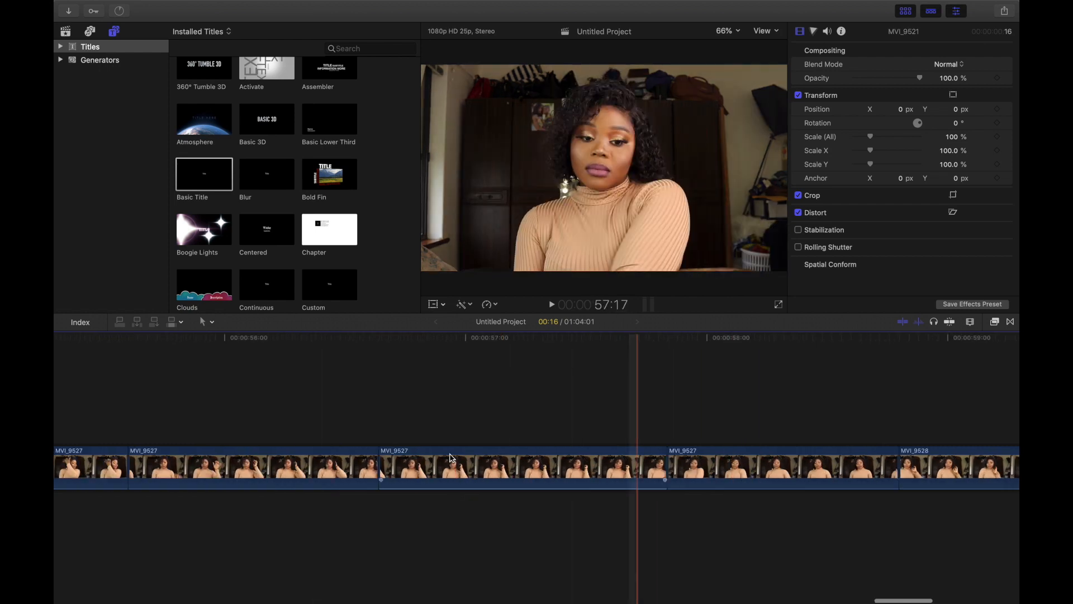
scroll(497, 481, "right", 5)
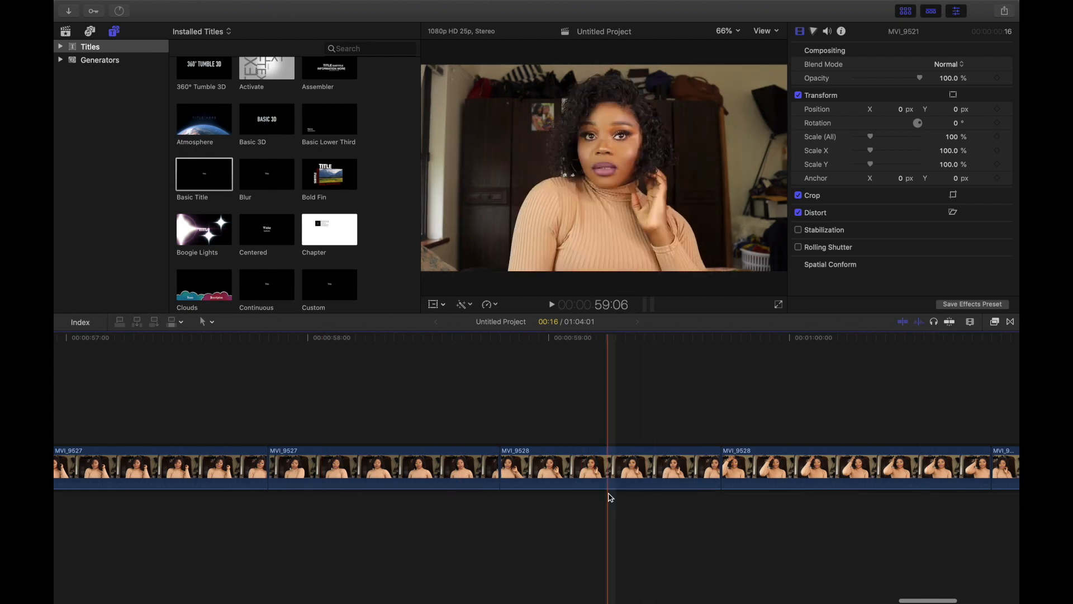
scroll(799, 440, "right", 7)
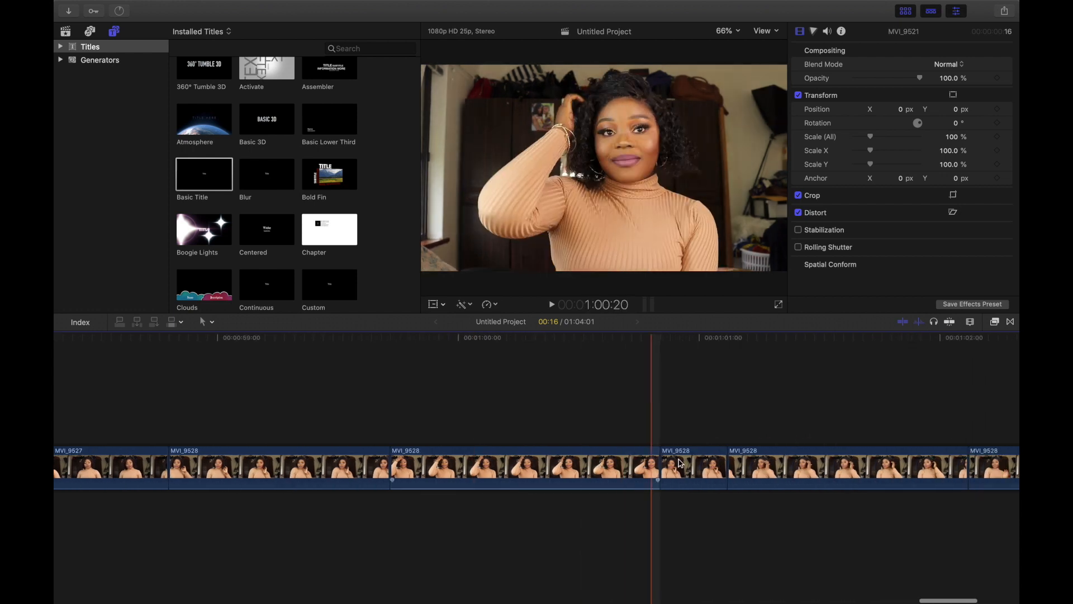
scroll(895, 436, "right", 1)
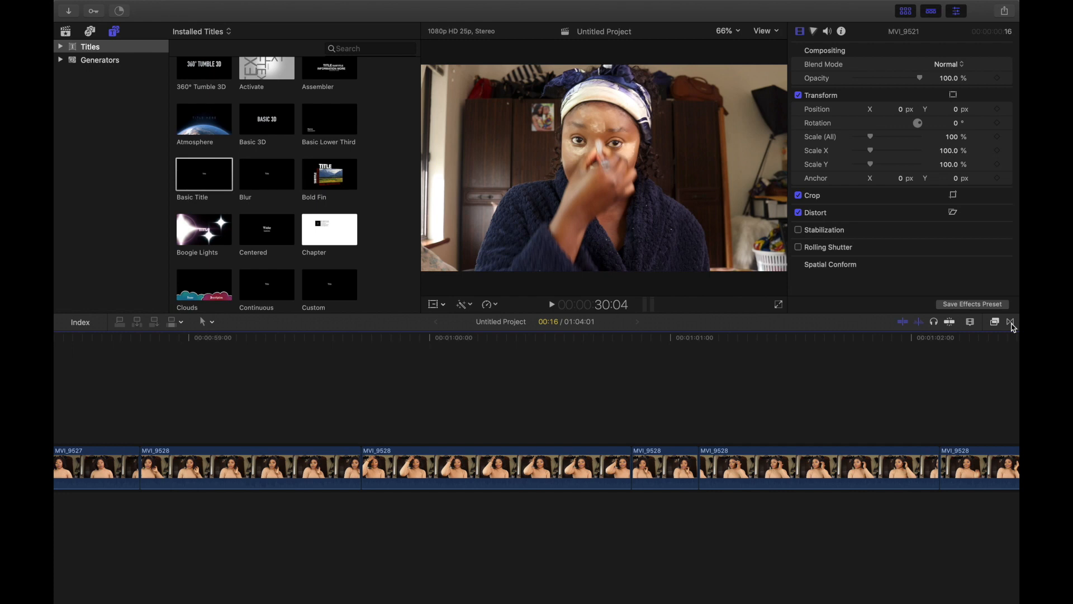
Step: Browse the transitions browser categories such as Wipes, Lights and All, then close it
left_click(1011, 322)
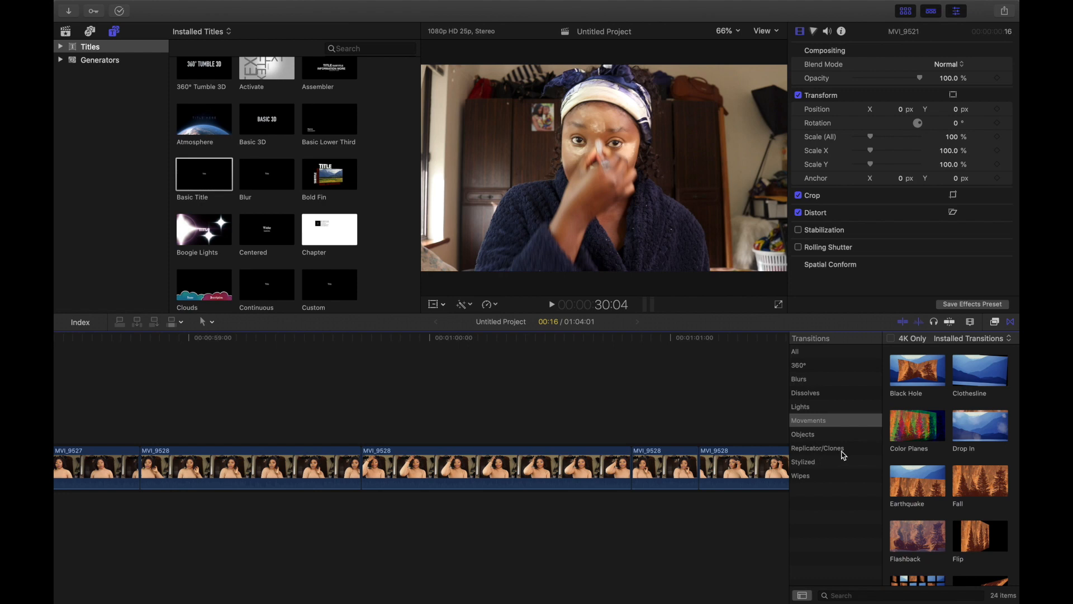
left_click(815, 478)
left_click(815, 413)
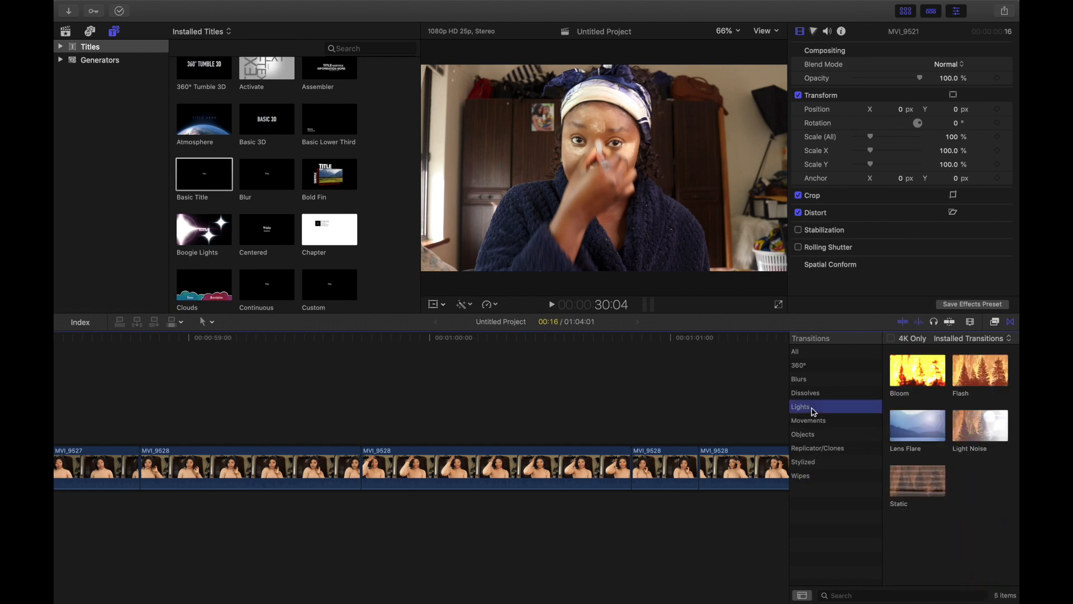
left_click(923, 429)
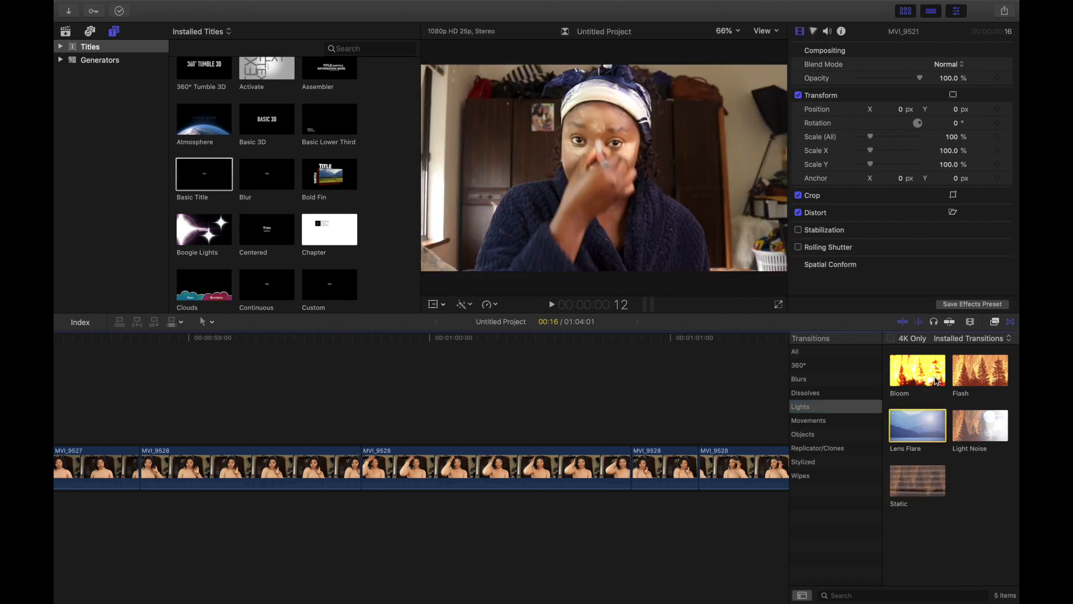
left_click(800, 353)
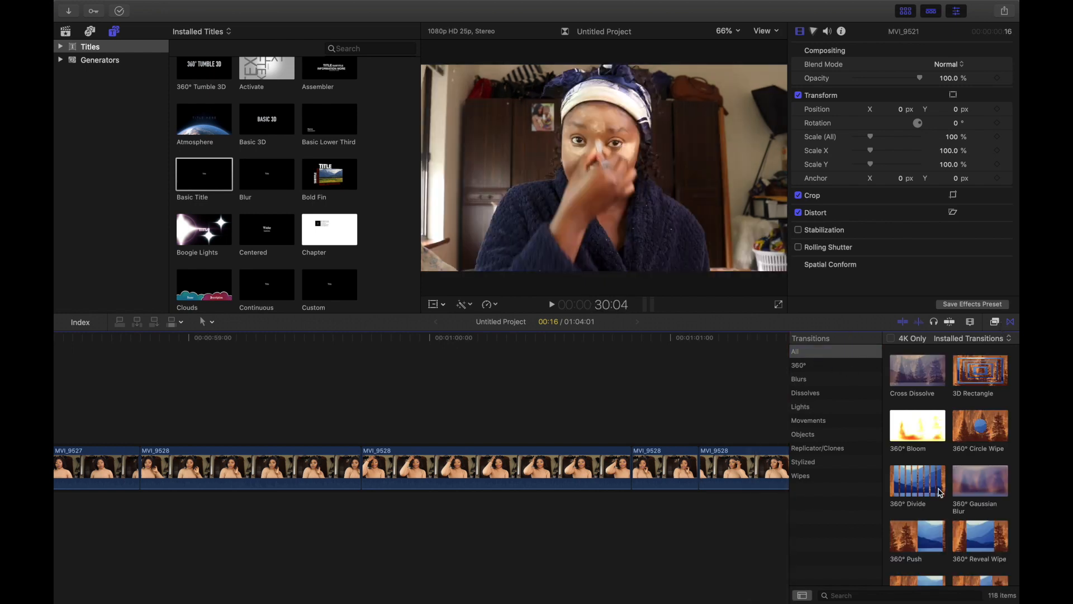
left_click(1012, 322)
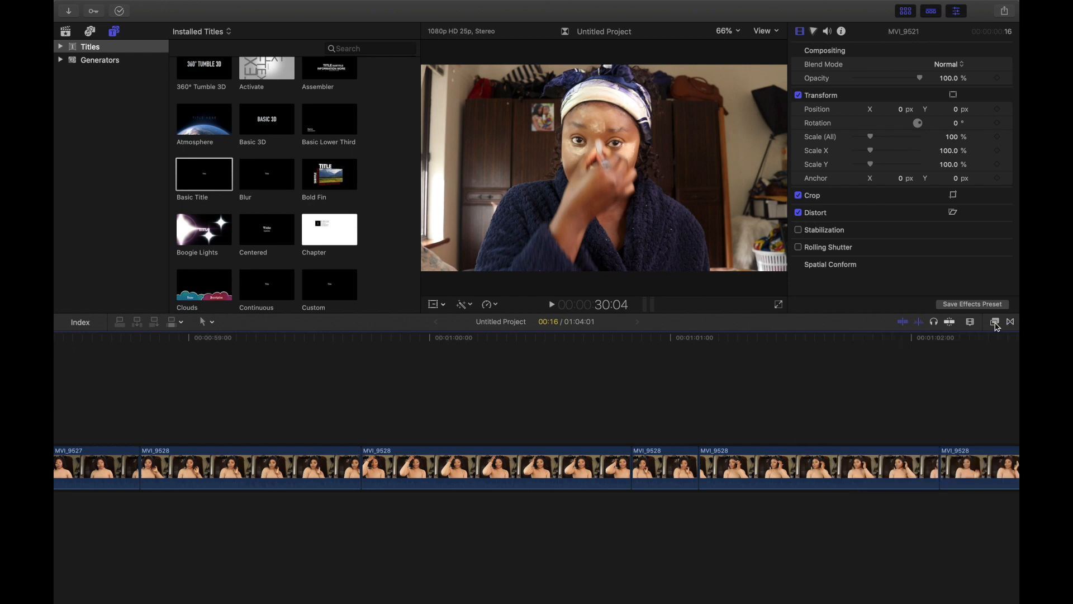
Step: Open the effects browser and browse the video effect categories down to Light
left_click(995, 322)
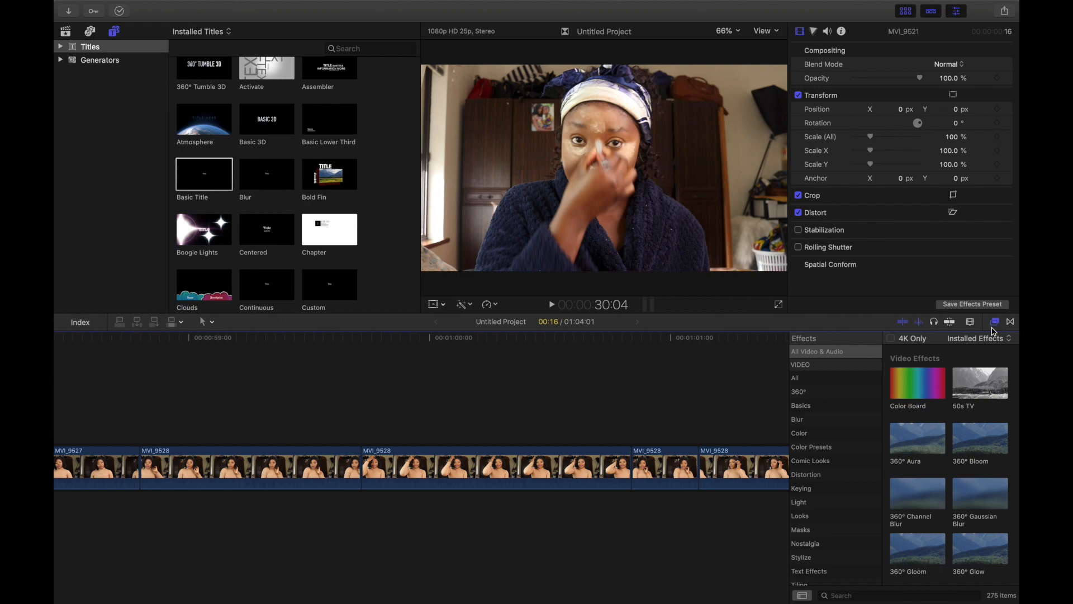
left_click(811, 383)
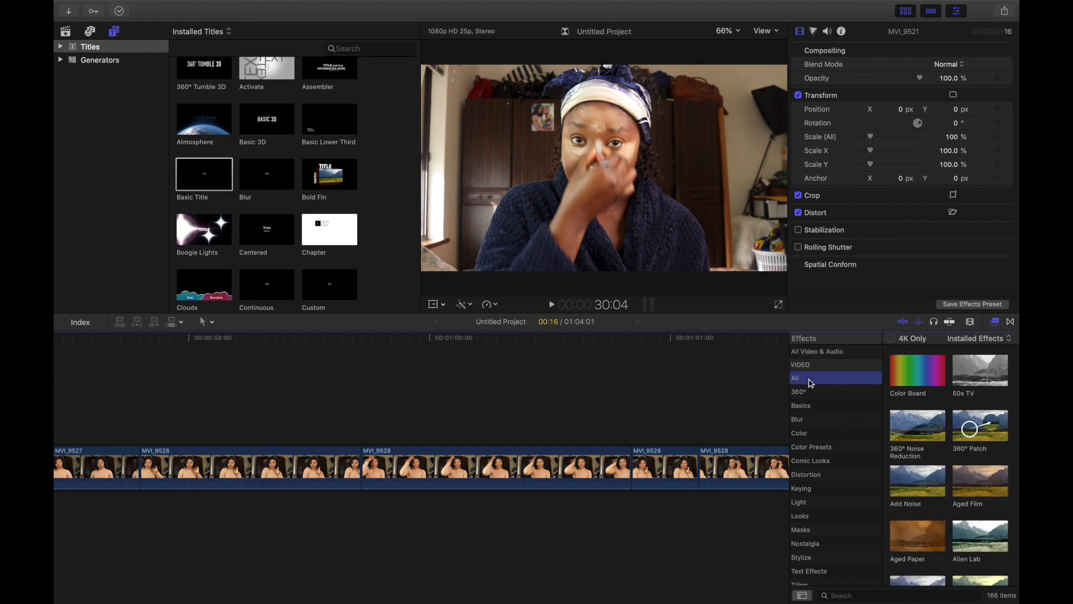
scroll(805, 455, "down", 3)
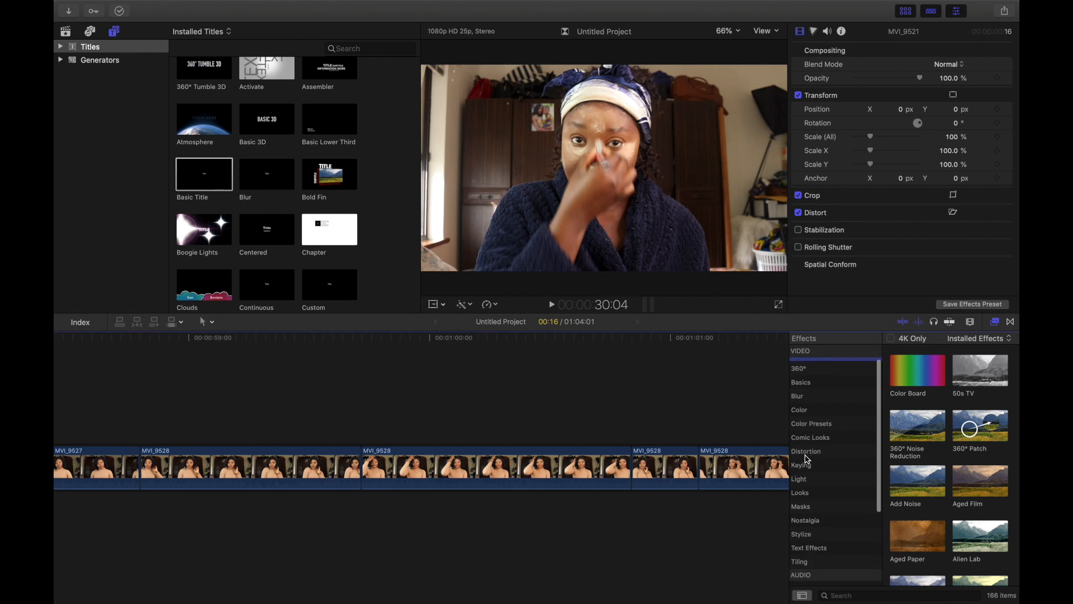
scroll(807, 459, "down", 1)
left_click(802, 461)
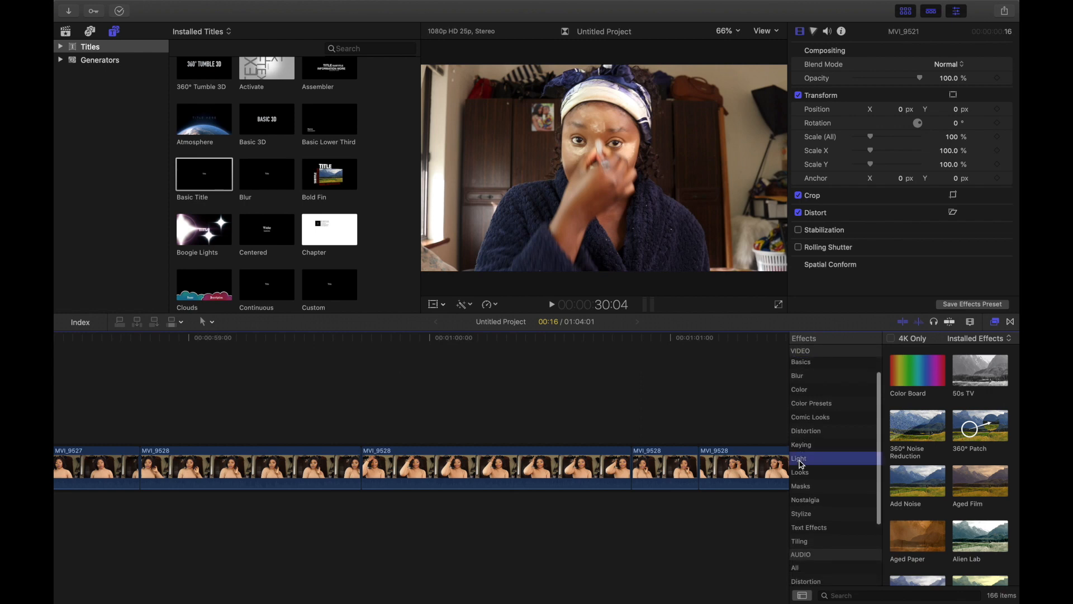
Step: Try applying the Bloom effect from the Light category to a timeline clip, then undo it
left_click(904, 376)
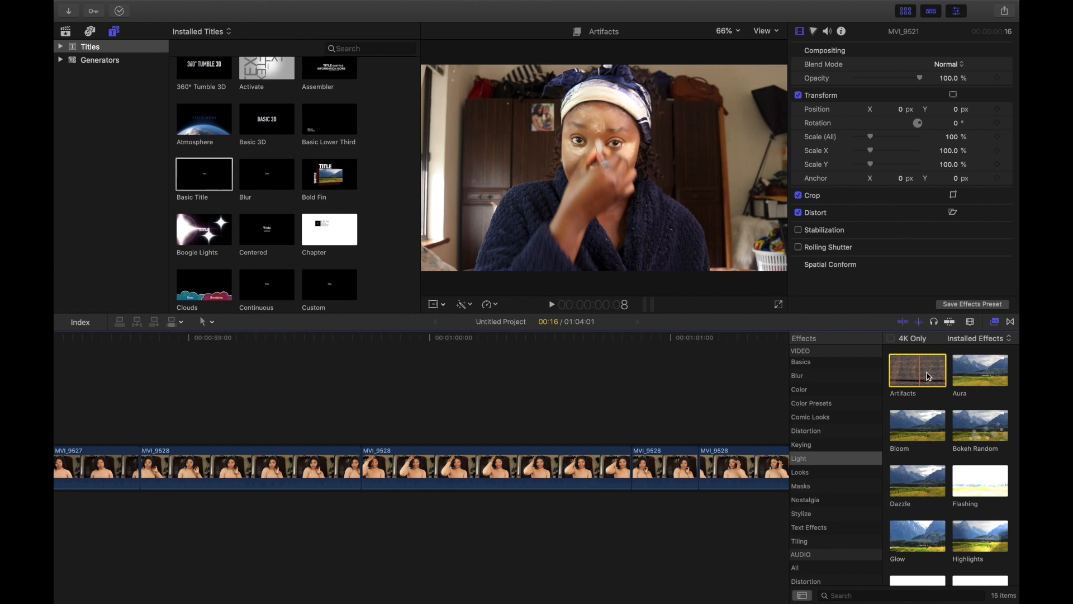
left_click(909, 434)
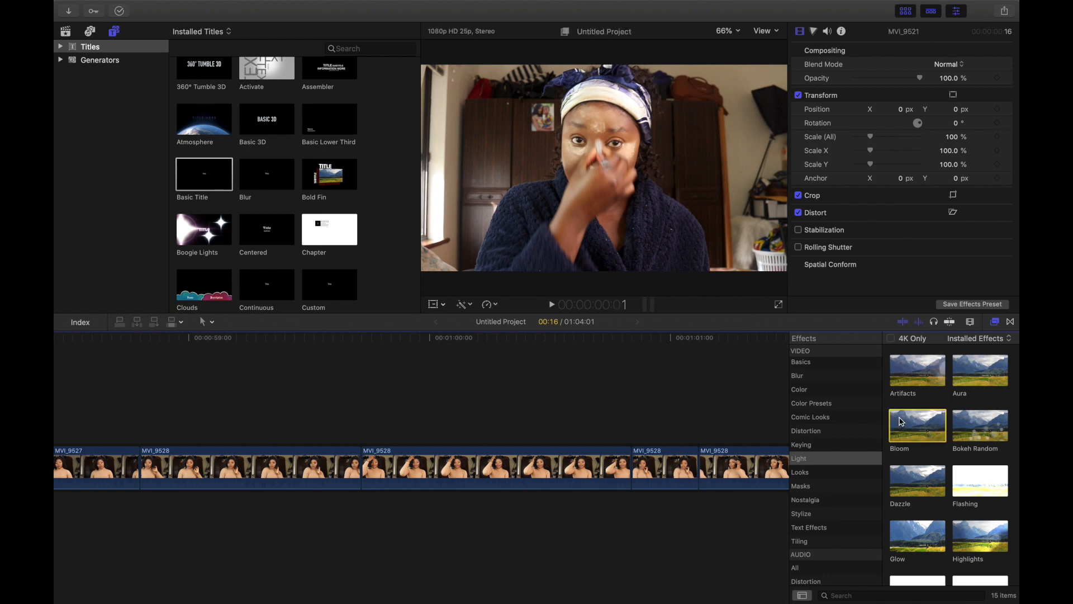
left_click_drag(910, 429, 501, 469)
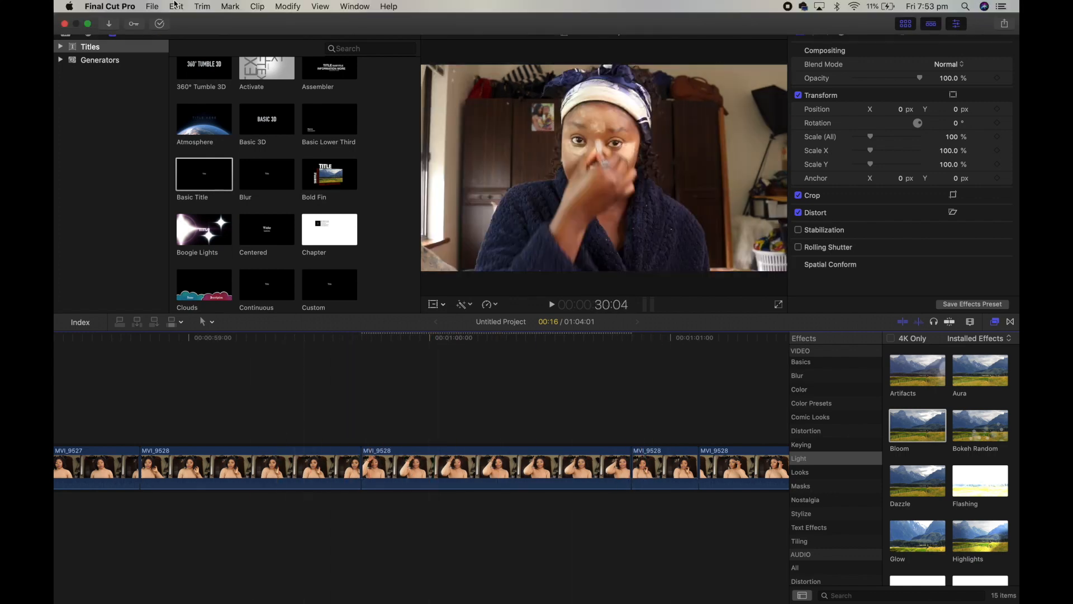
left_click(176, 6)
left_click(187, 22)
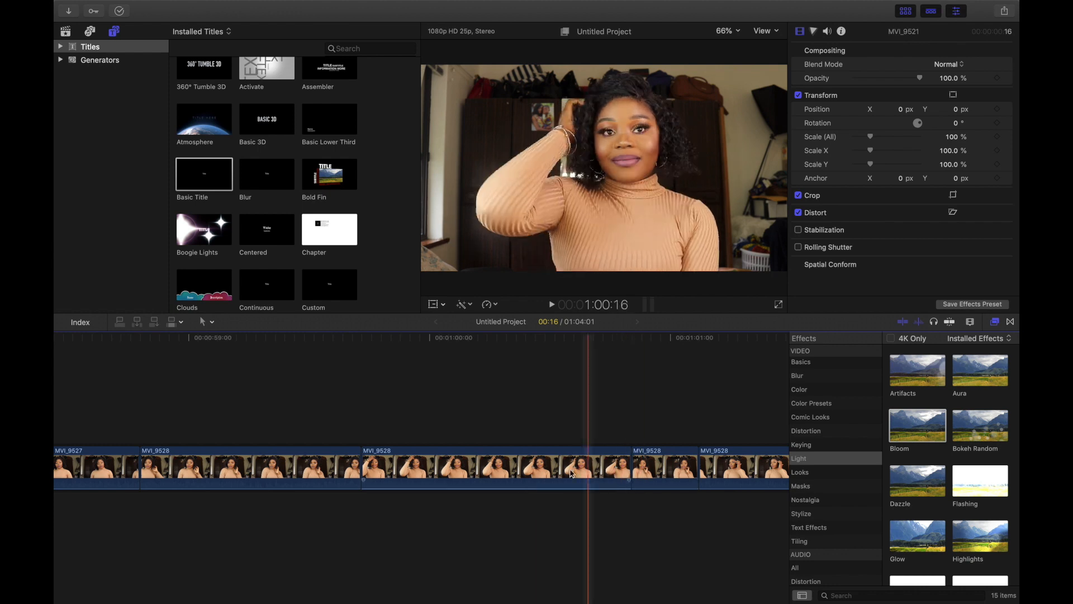
Step: Add the Bloom effect to a middle clip and the Bokeh Random effect to the last MVI_9528 clip
left_click(922, 425)
left_click_drag(922, 426, 510, 461)
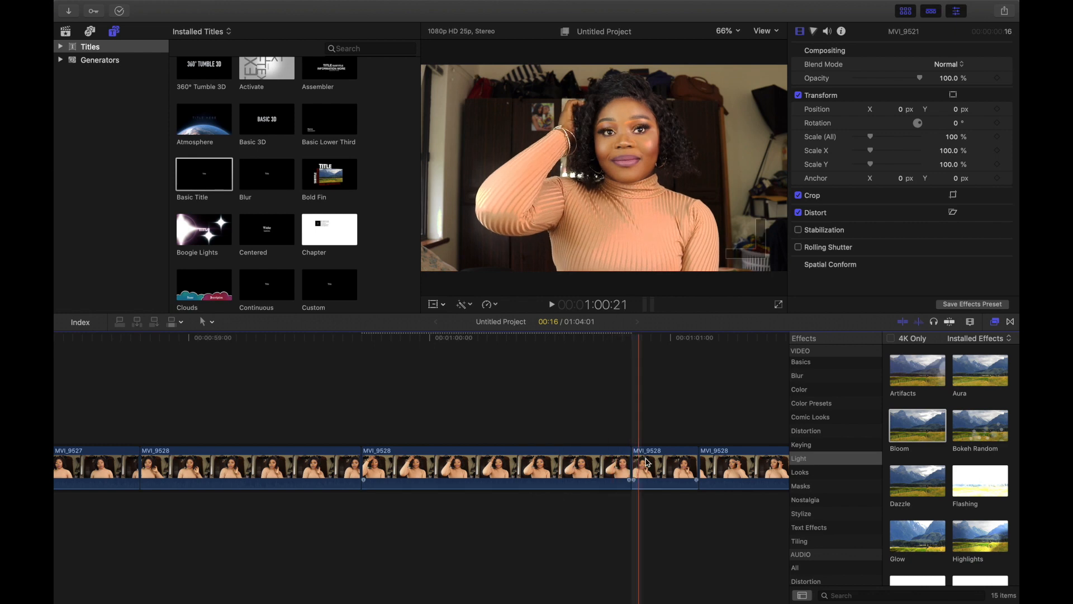
scroll(701, 452, "right", 10)
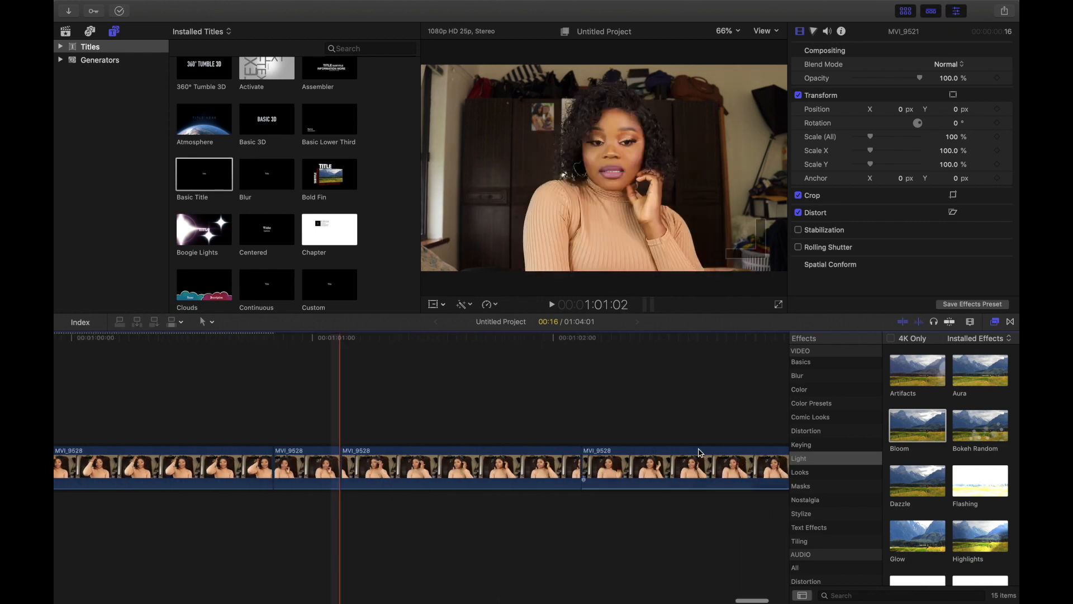
left_click(673, 469)
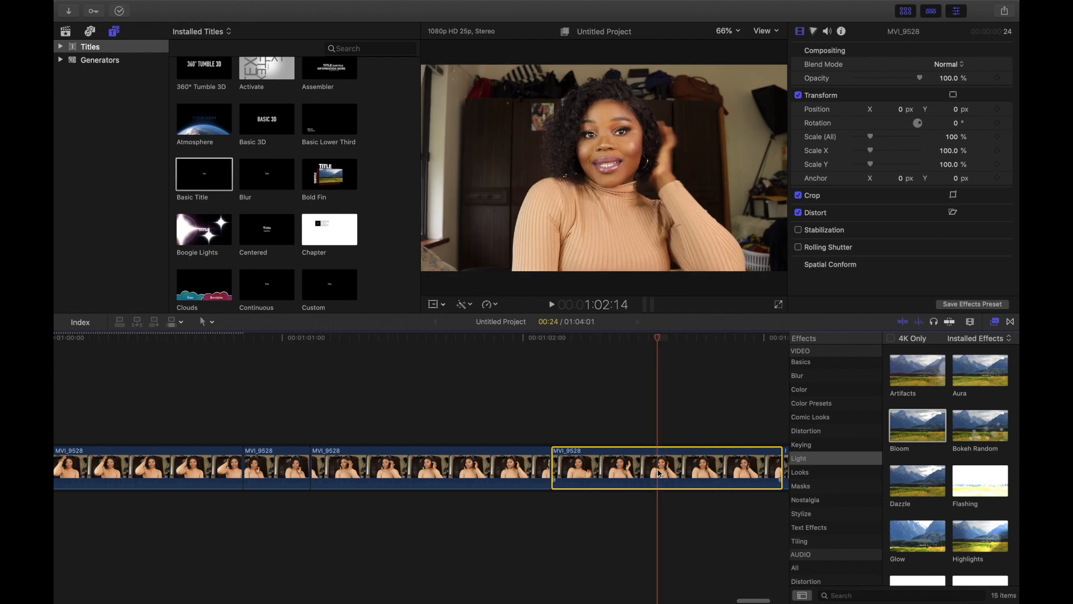
left_click(915, 370)
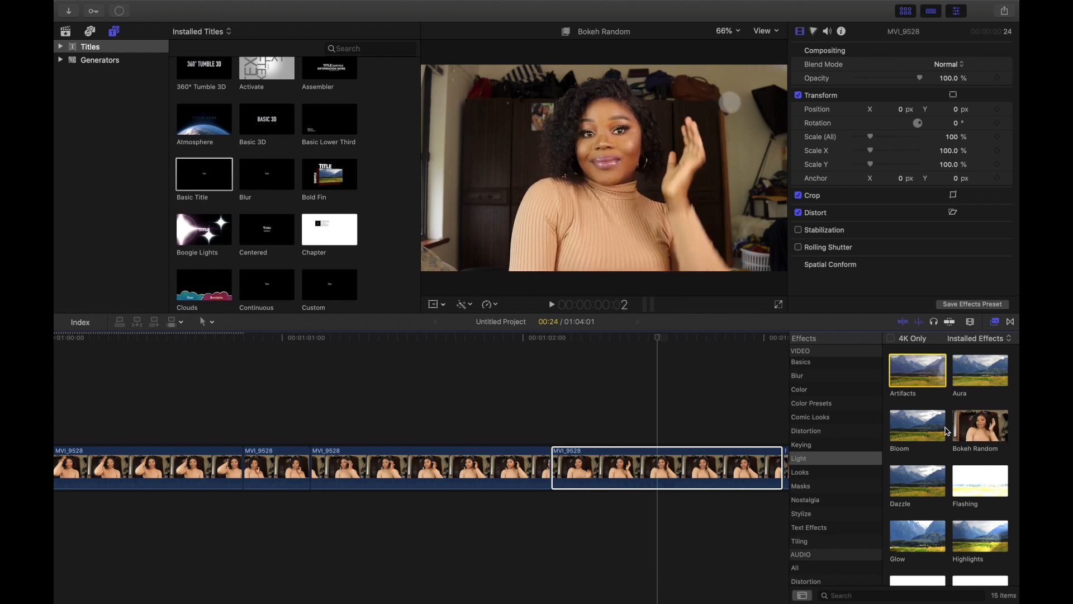
left_click_drag(1000, 441, 672, 476)
Step: Select an earlier MVI_9528 clip and play back a short section to preview it
scroll(659, 470, "left", 10)
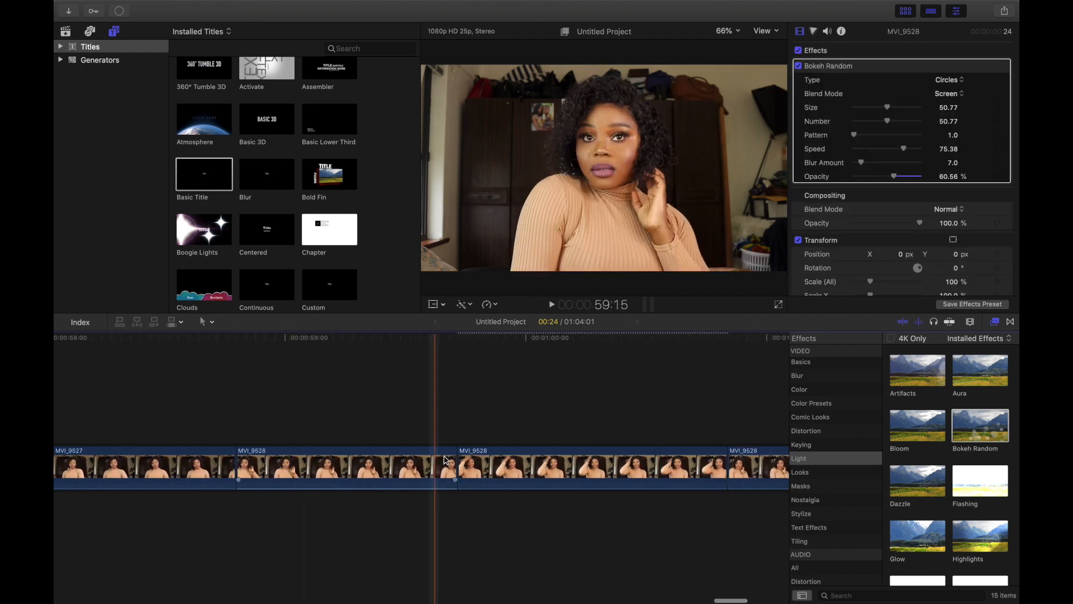
left_click(356, 468)
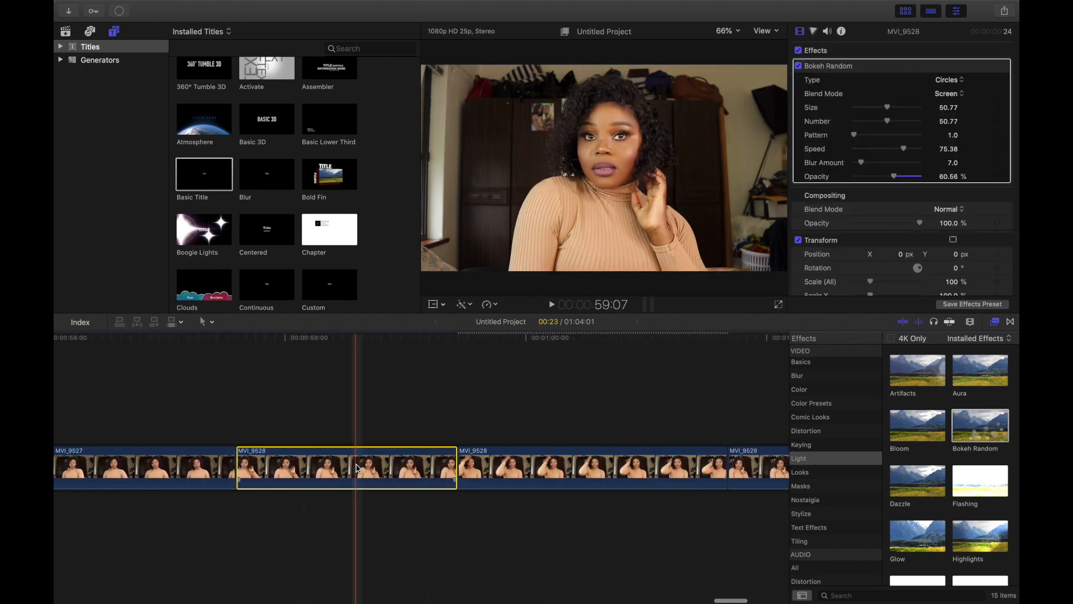
key("space")
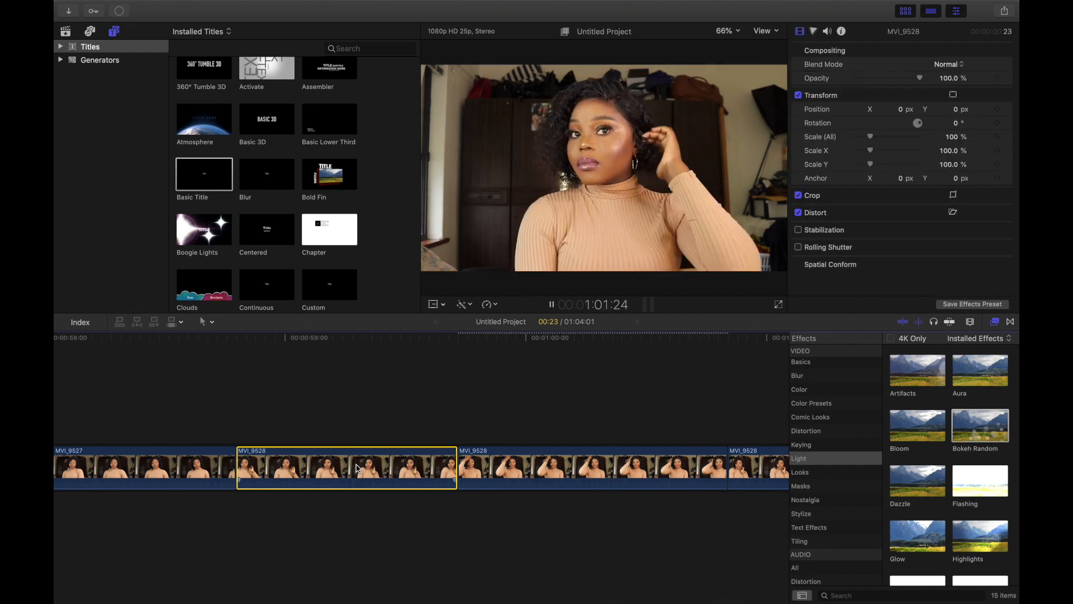
key("space")
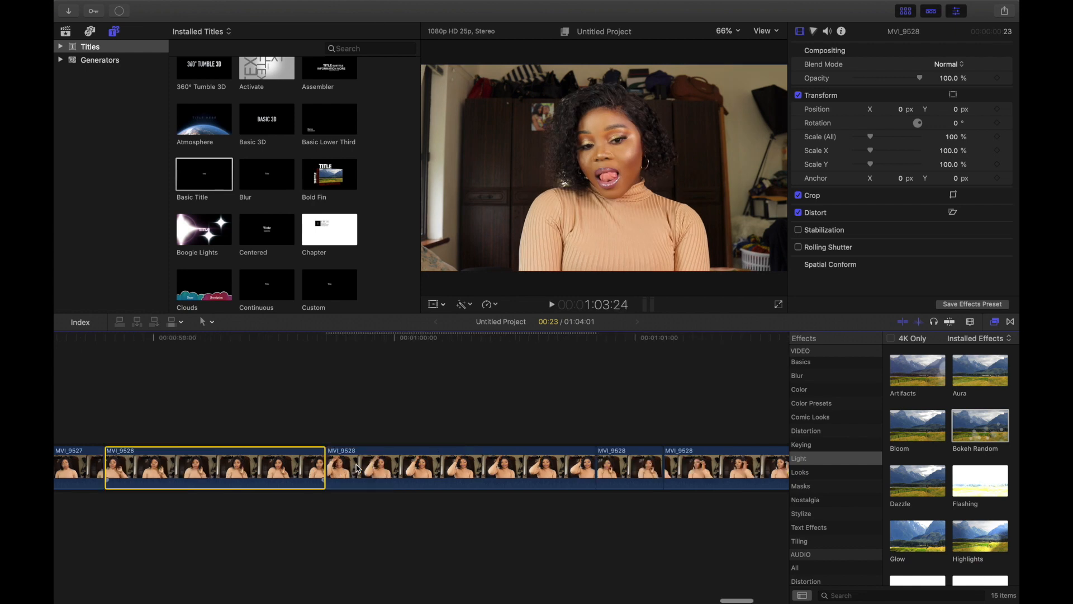
Step: Browse the remaining Light effects, such as Flashing and Highlights, in the effects browser
scroll(358, 469, "left", 2)
scroll(358, 469, "left", 7)
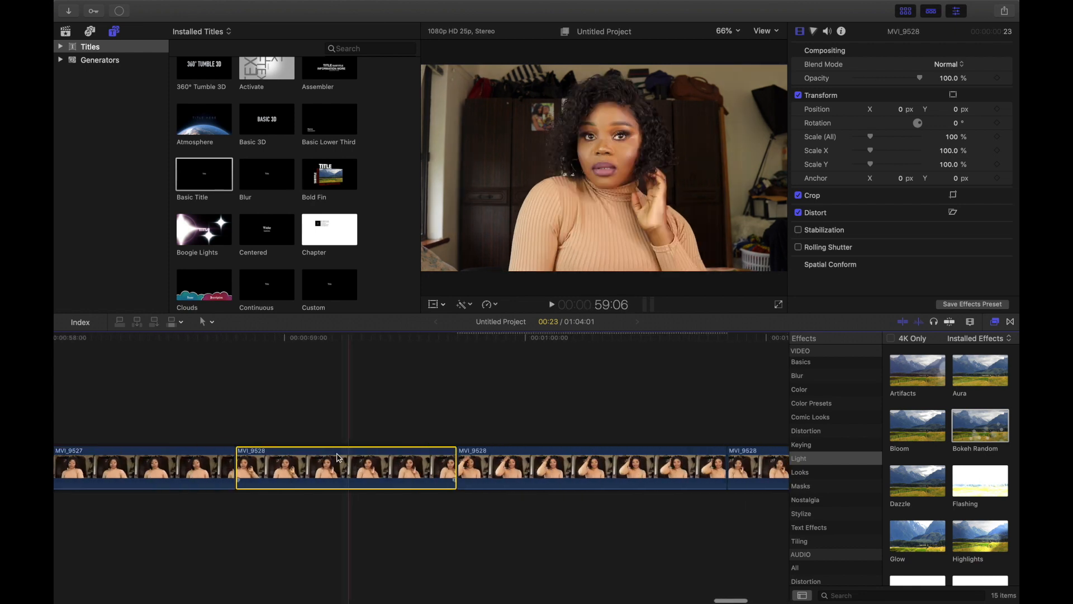
left_click(975, 488)
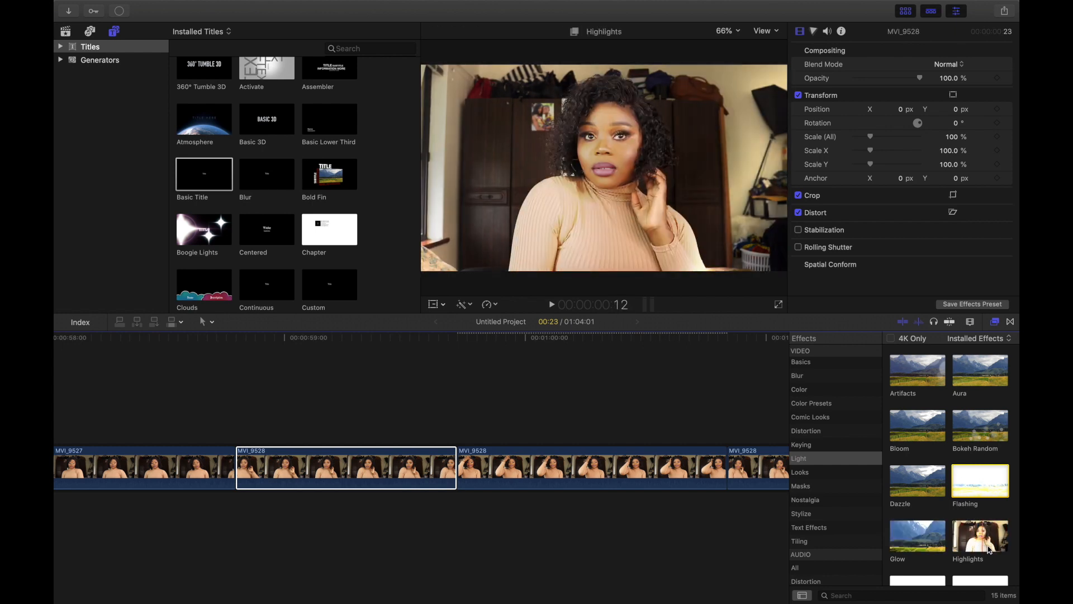
scroll(951, 504, "down", 2)
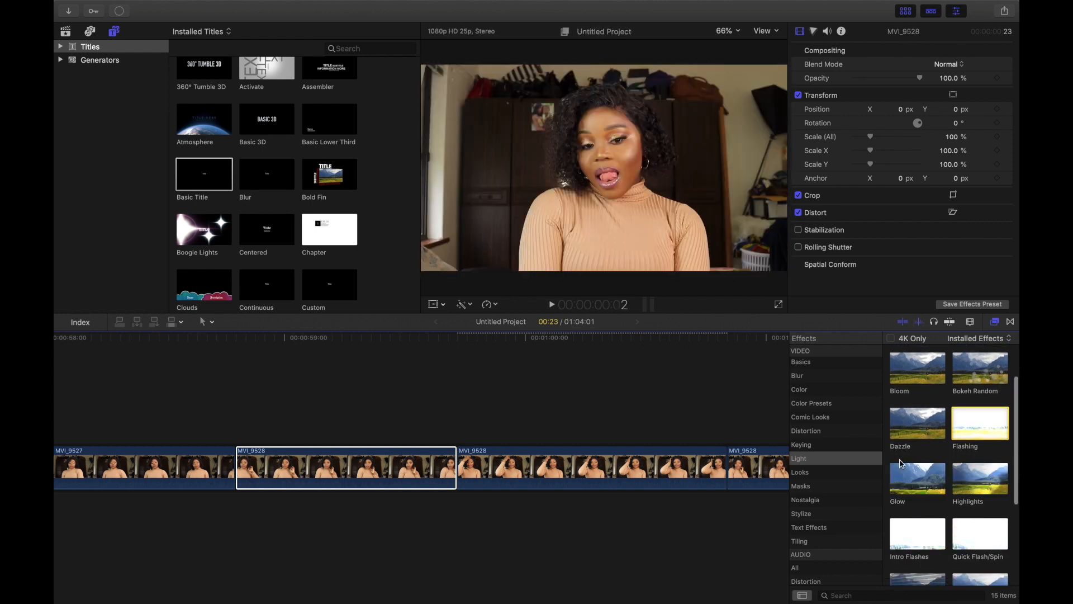
scroll(939, 510, "down", 1)
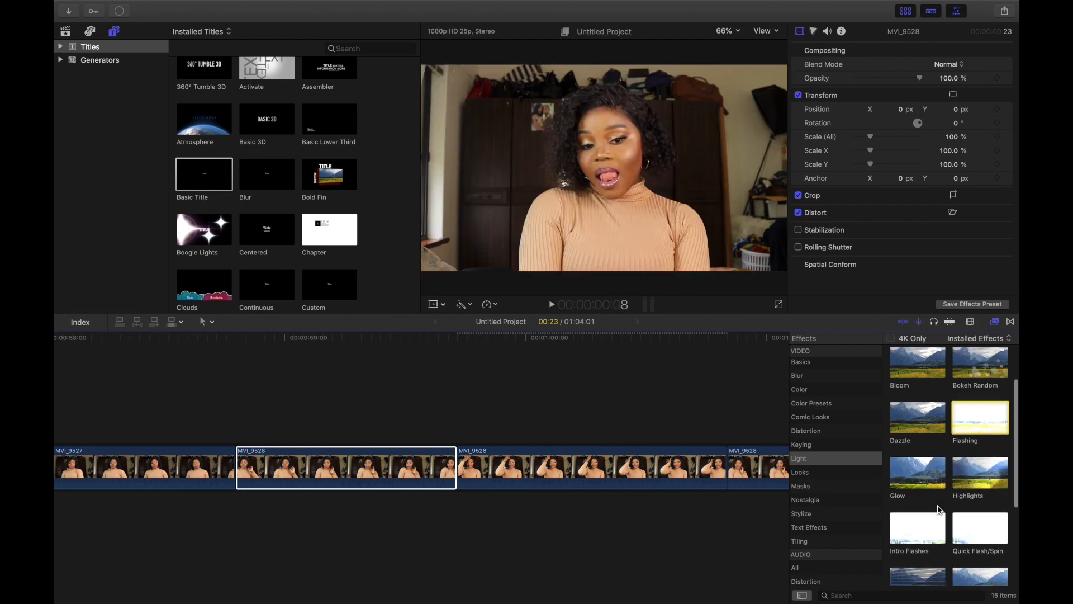
scroll(939, 510, "down", 2)
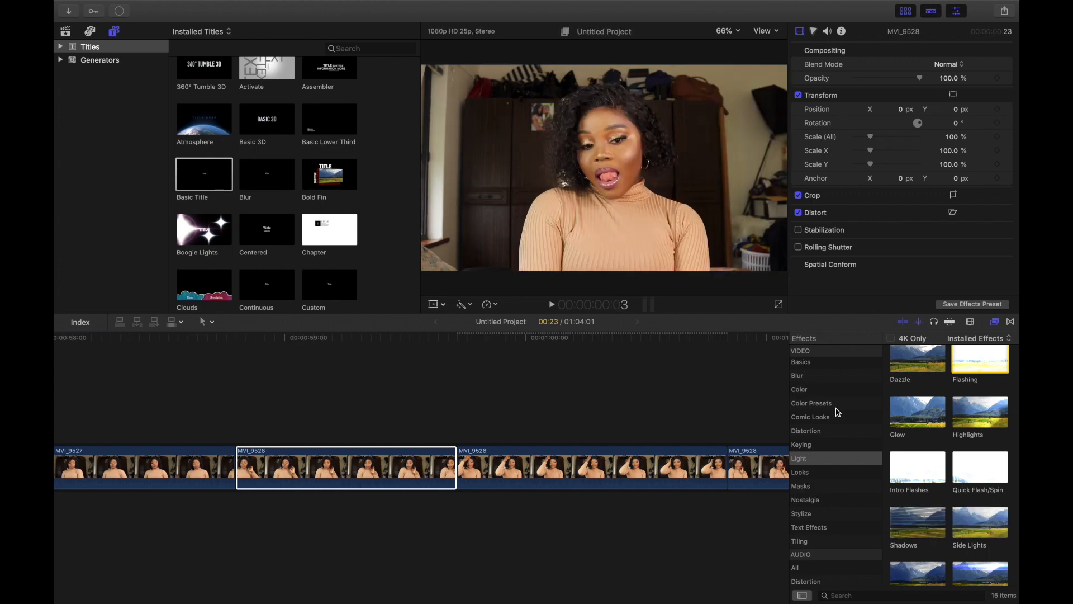
scroll(837, 428, "down", 6)
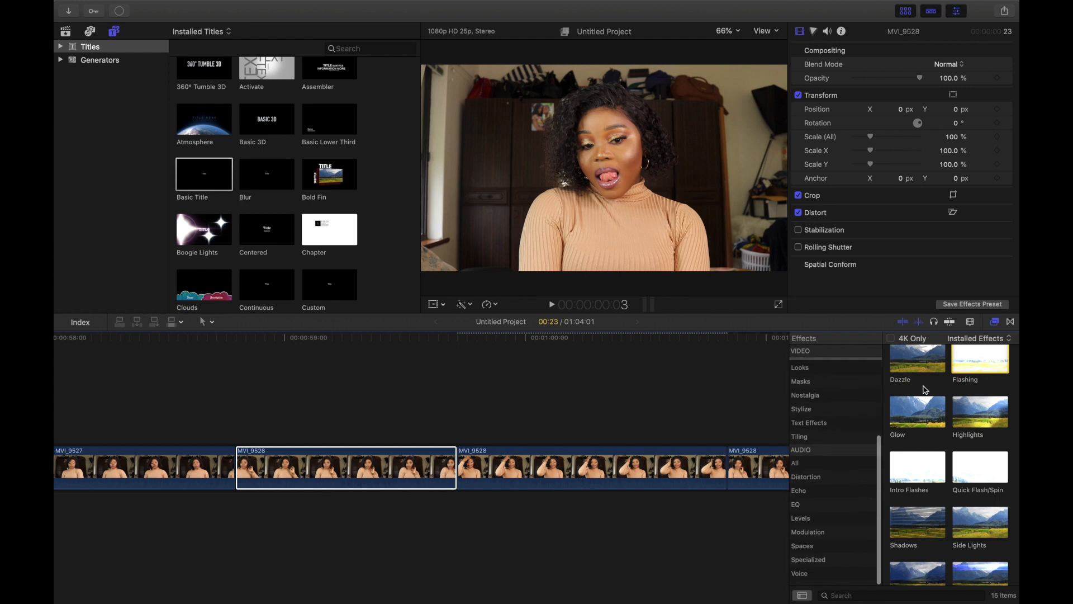
Step: Close the effects browser and return the timeline to the project's beginning
left_click(995, 322)
scroll(251, 400, "left", 10)
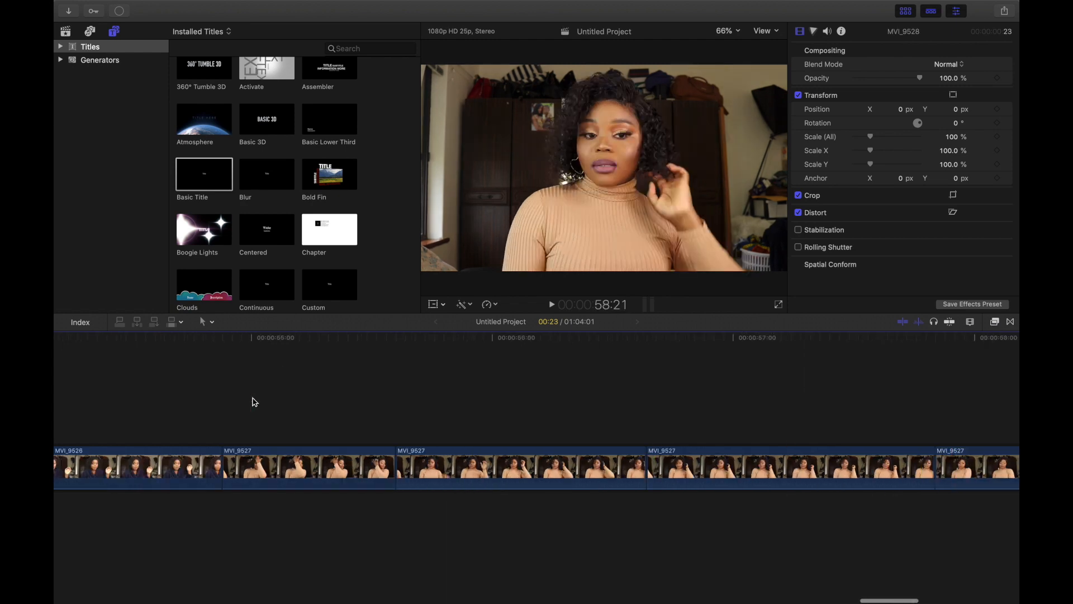
scroll(253, 401, "left", 20)
scroll(253, 402, "left", 10)
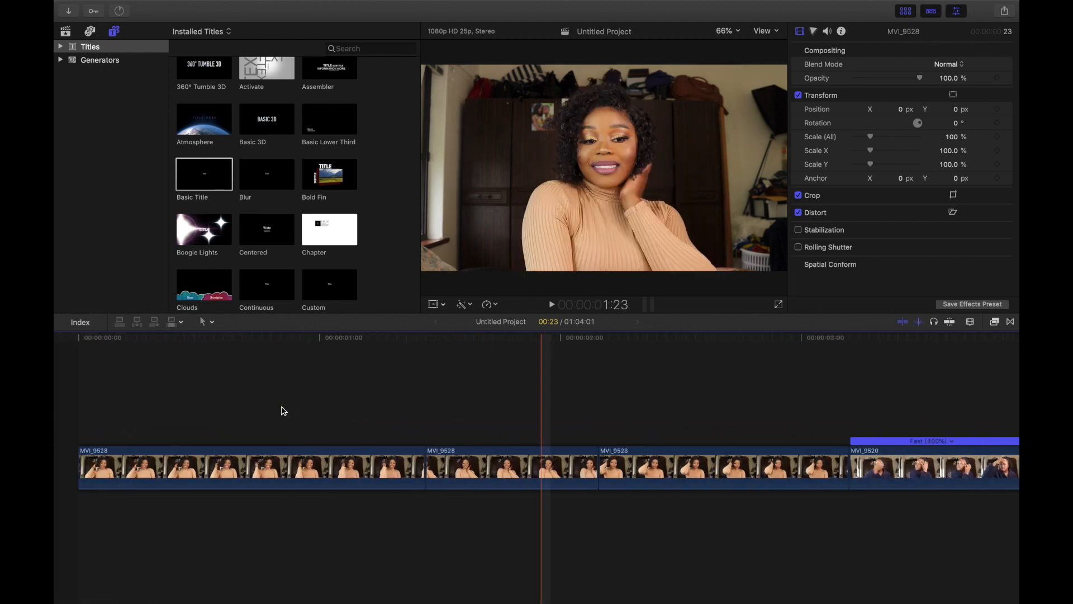
left_click(451, 502)
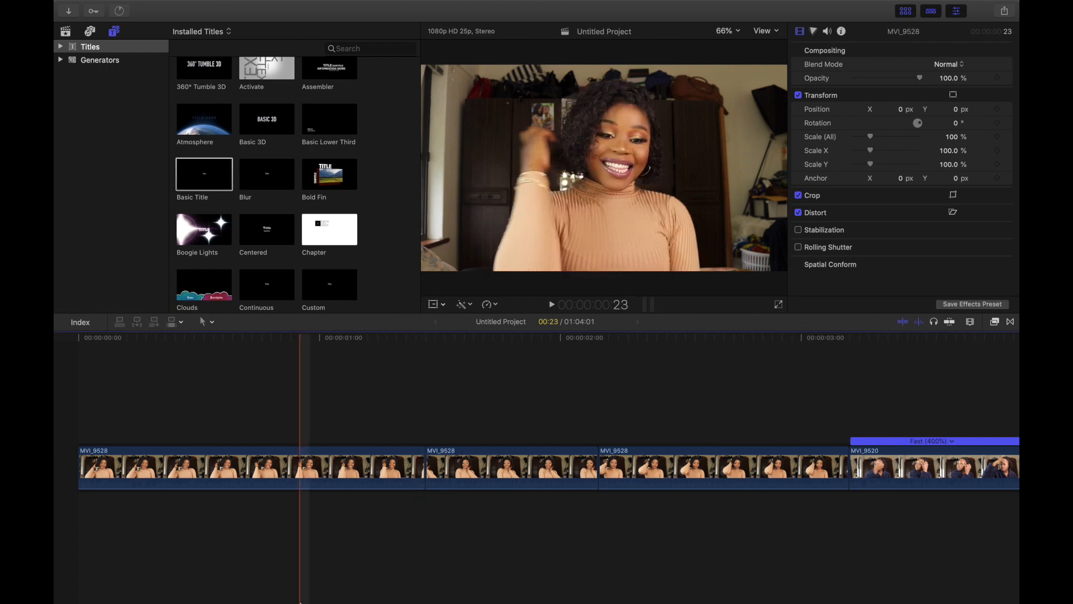
Step: Switch to Chrome, open a new tab and go to YouTube
mouse_move(311, 595)
left_click(218, 578)
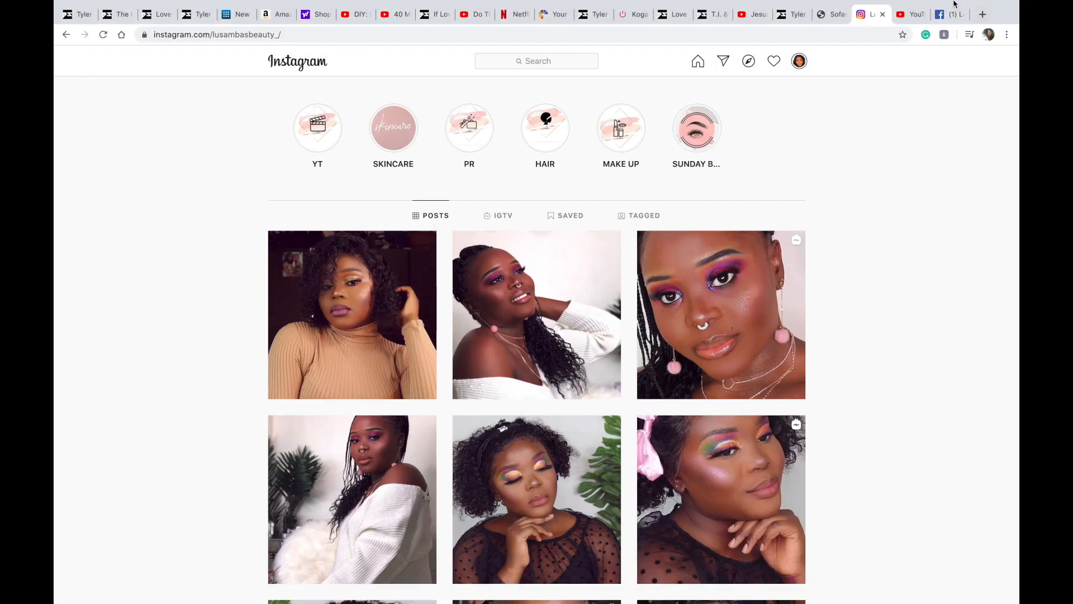
left_click(983, 14)
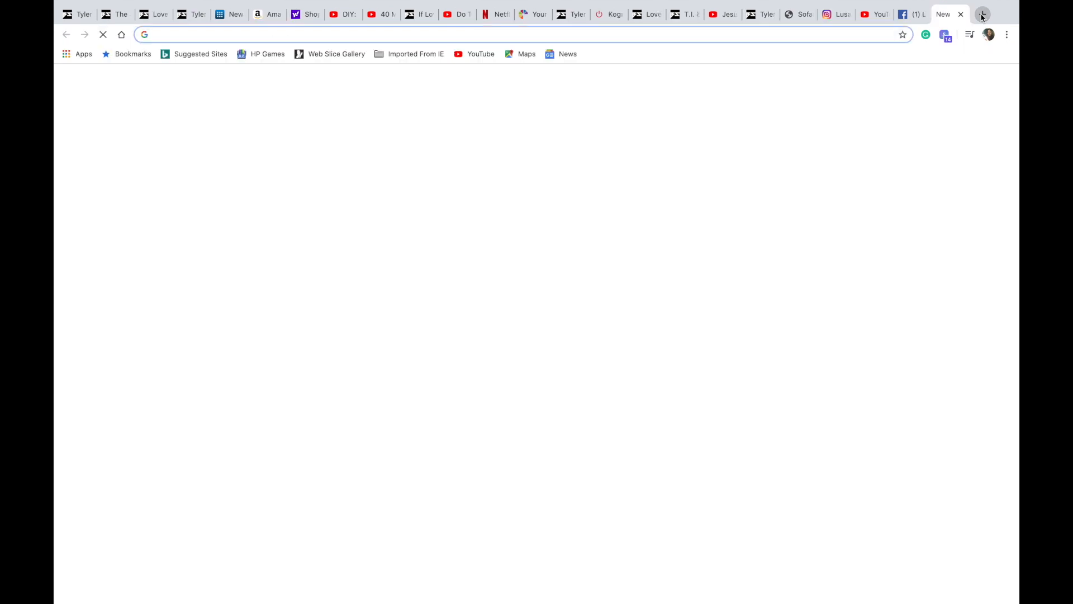
left_click(451, 317)
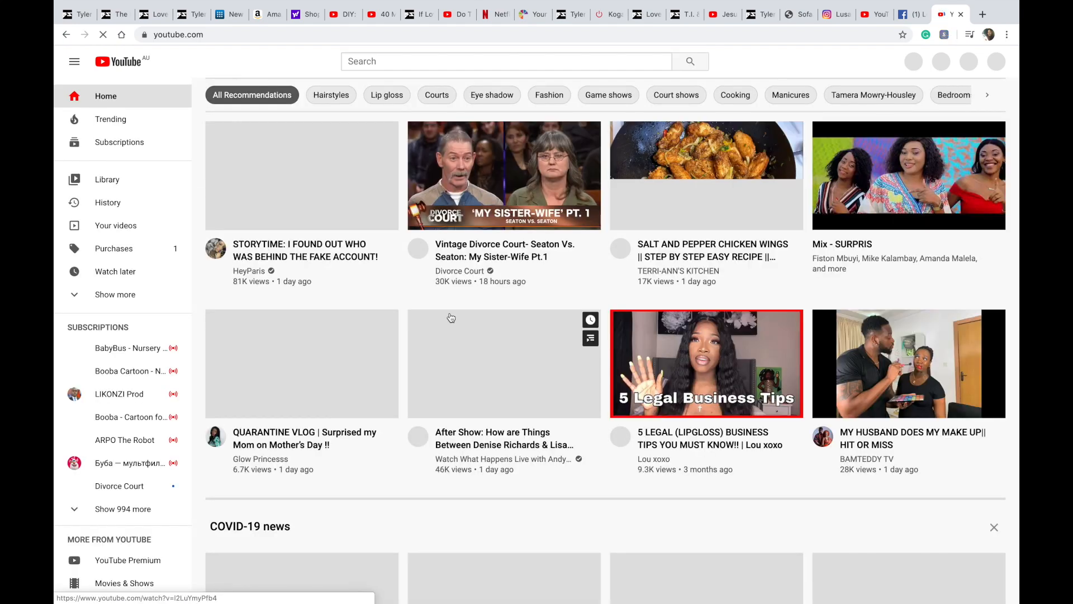
left_click(445, 63)
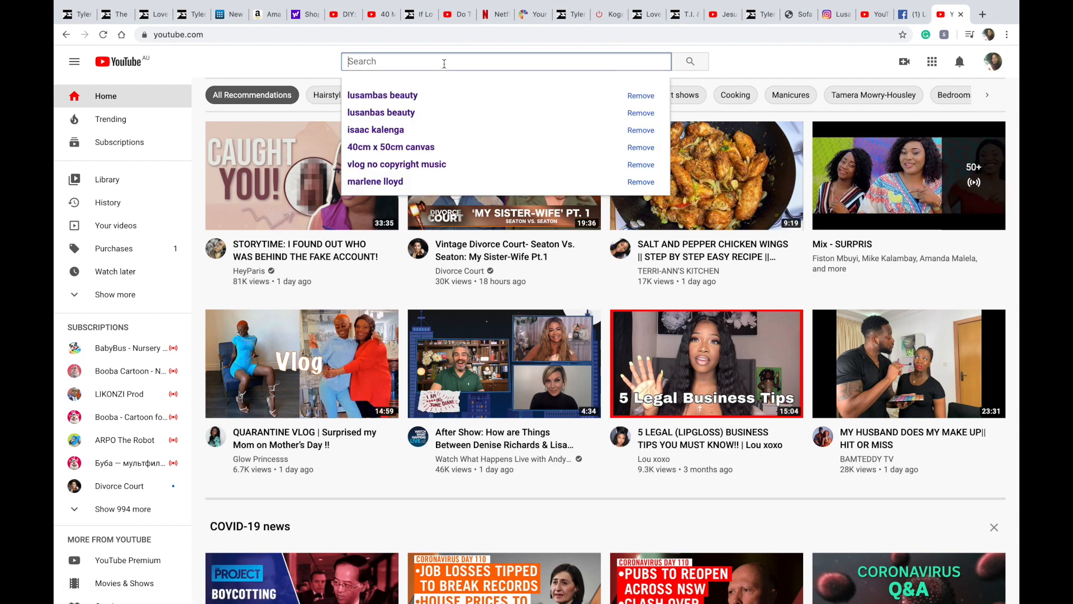
left_click(386, 296)
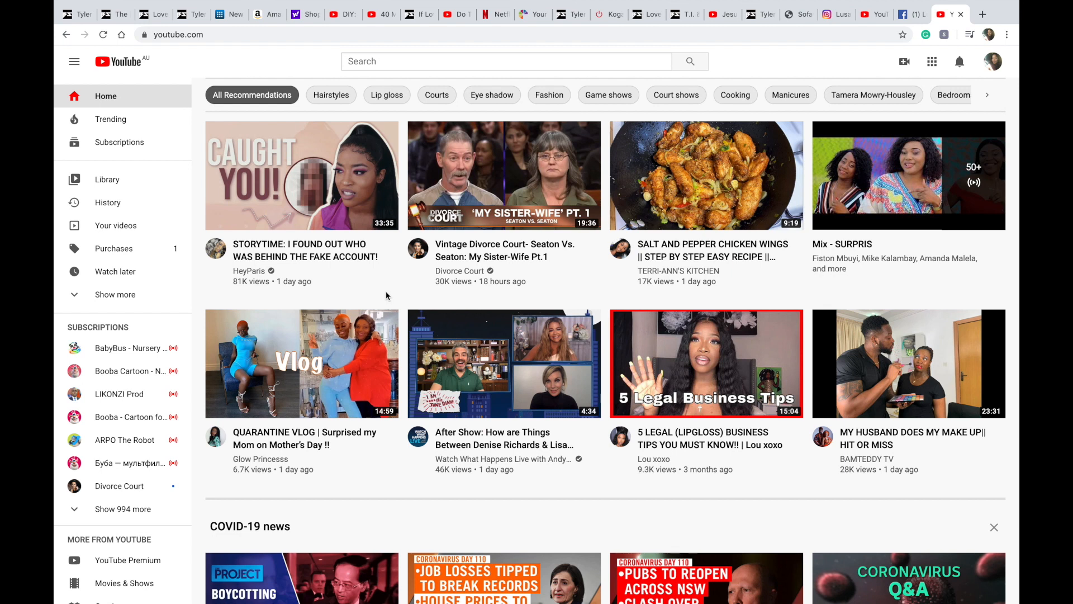
left_click(411, 60)
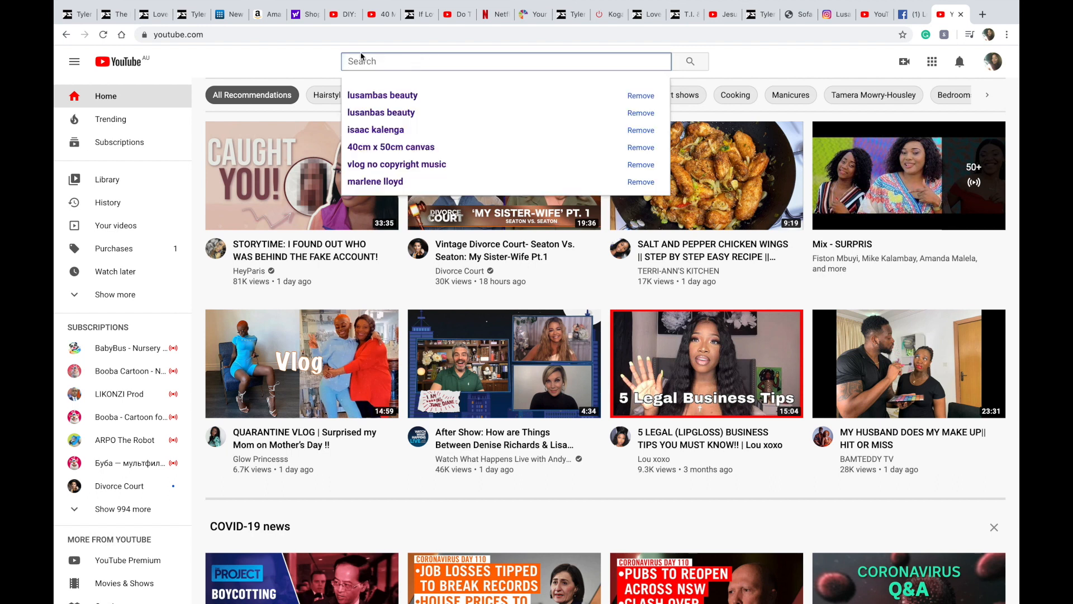
left_click(316, 62)
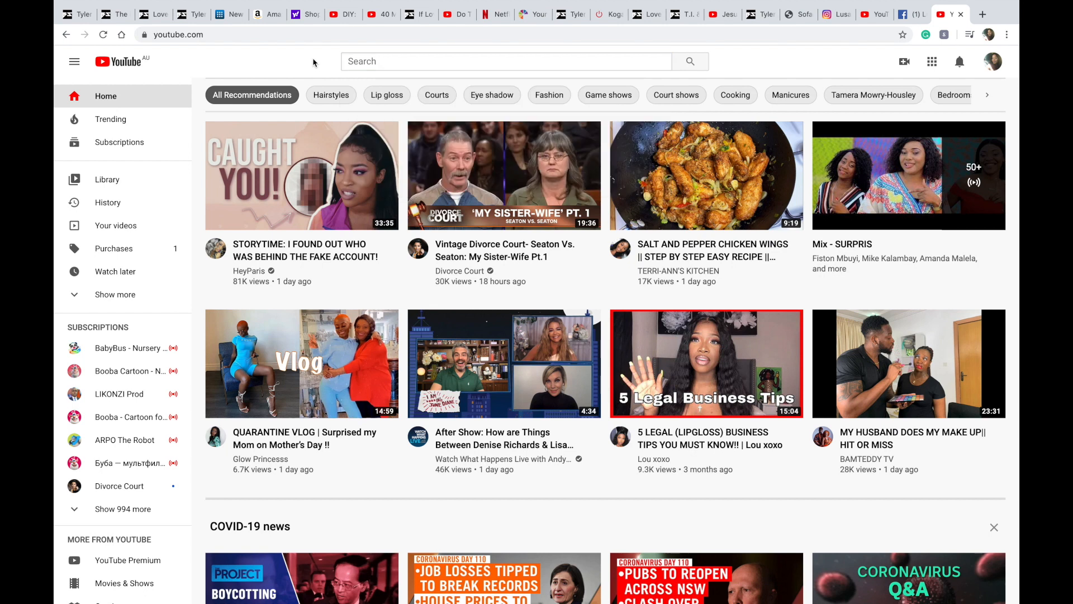
left_click(381, 63)
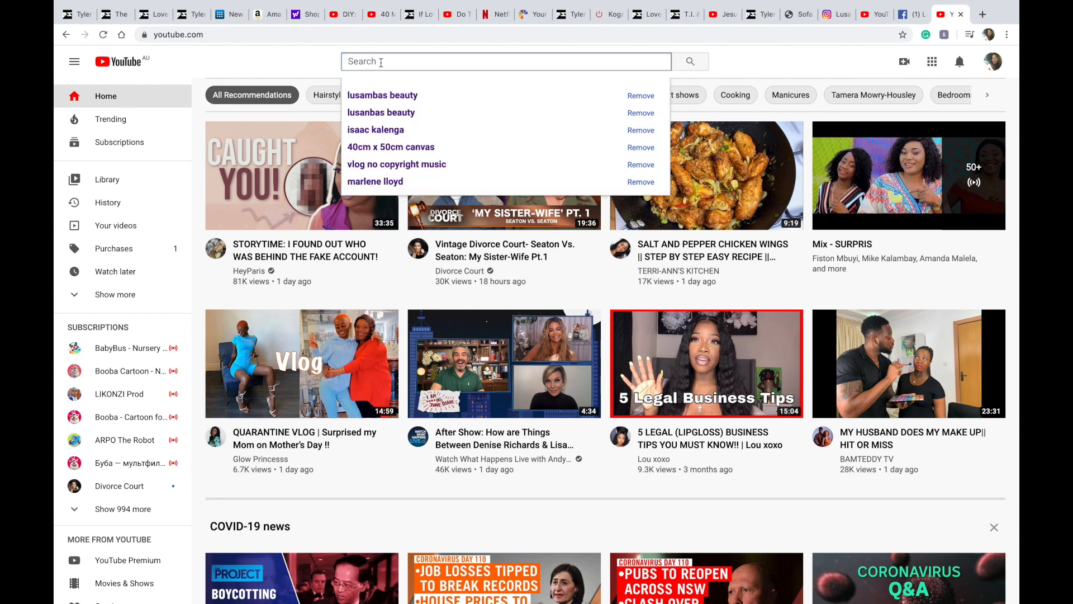
type("no")
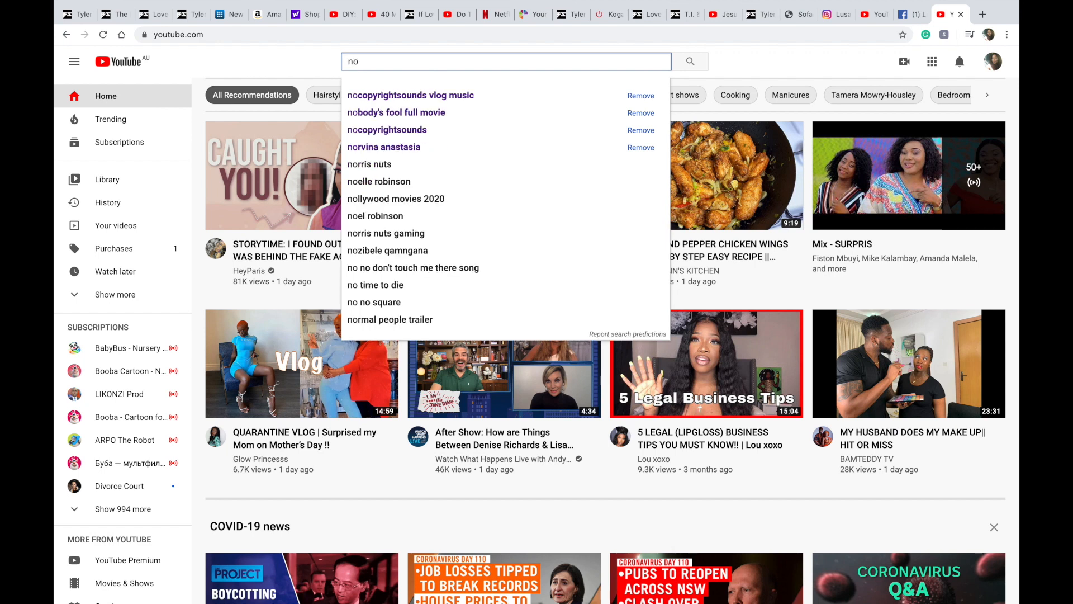
key("BackSpace")
key("BackSpace")
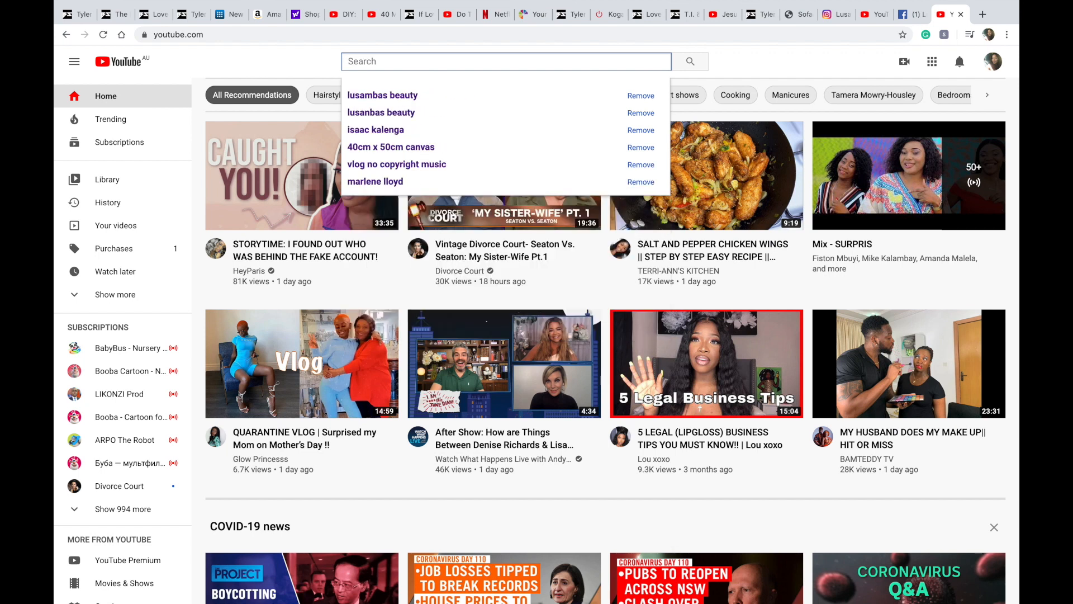
Step: Search YouTube for "nocopyrightsounds sound"
type("nocop")
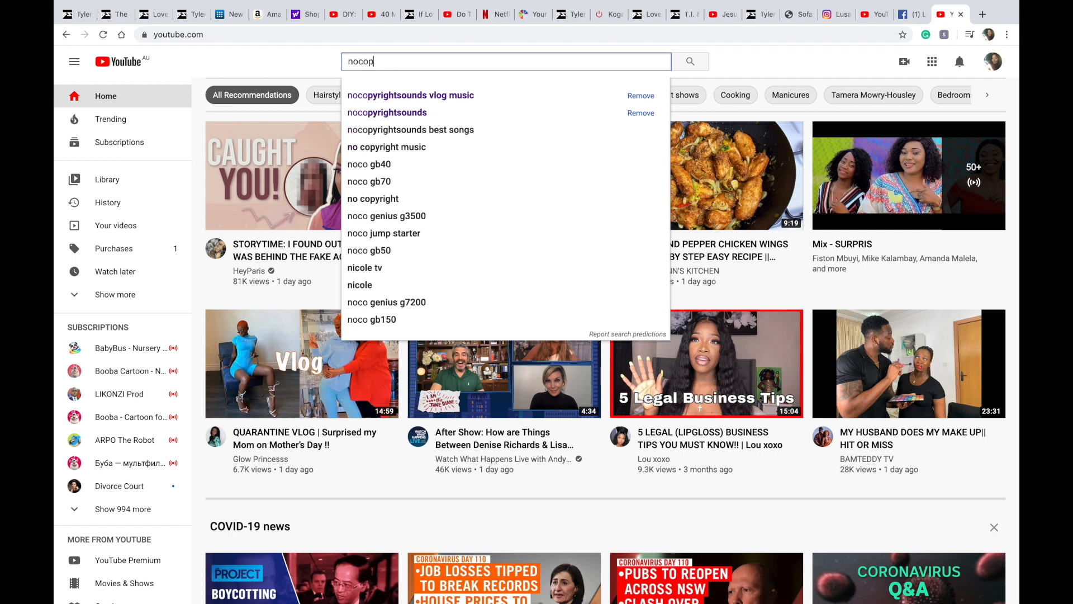
type("yrig")
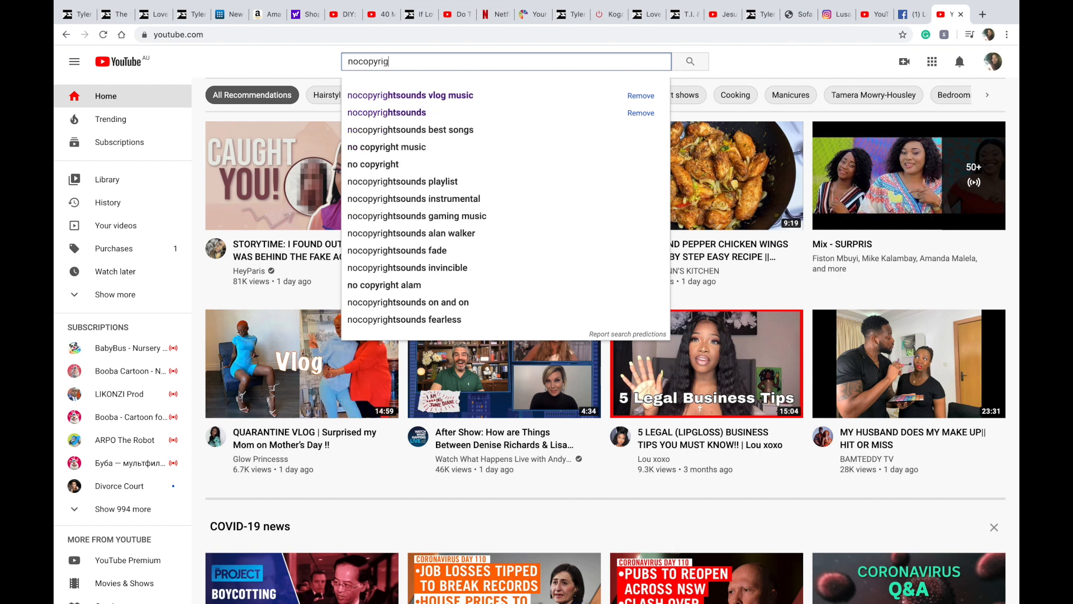
type("hts")
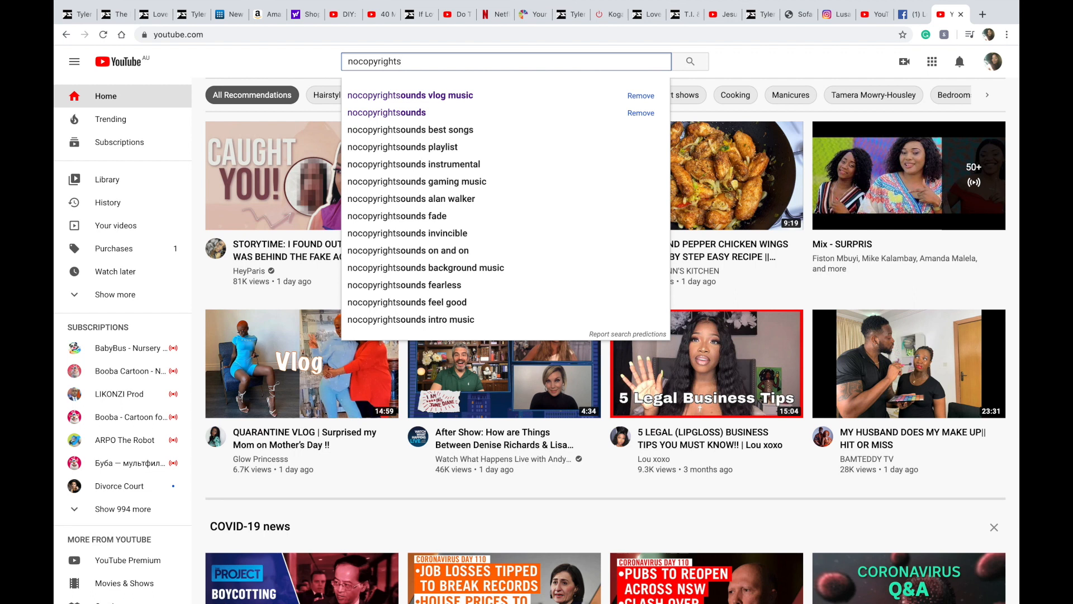
type("oun")
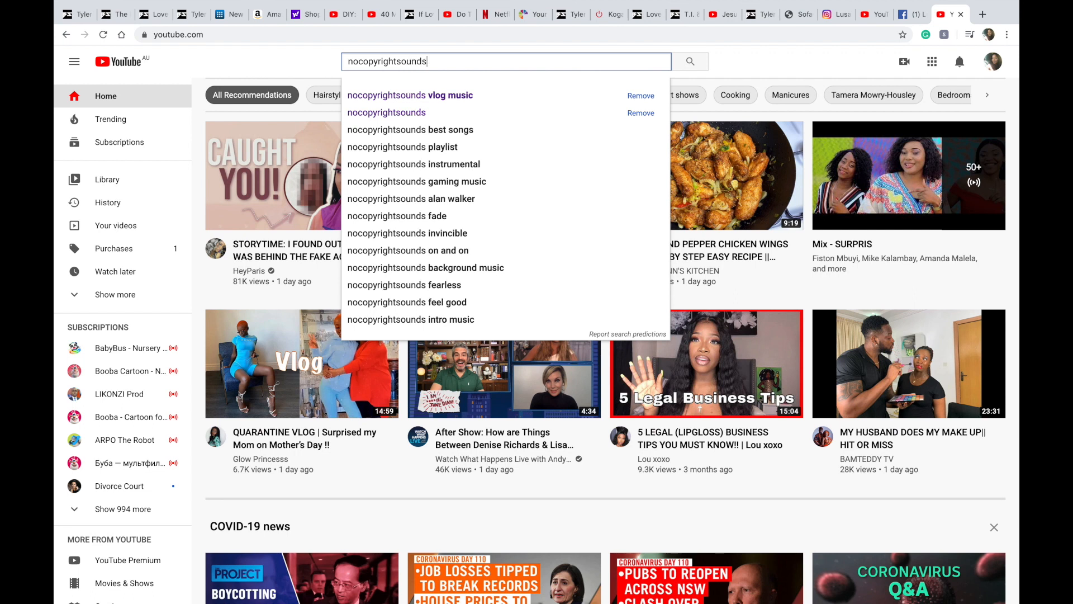
type("ds")
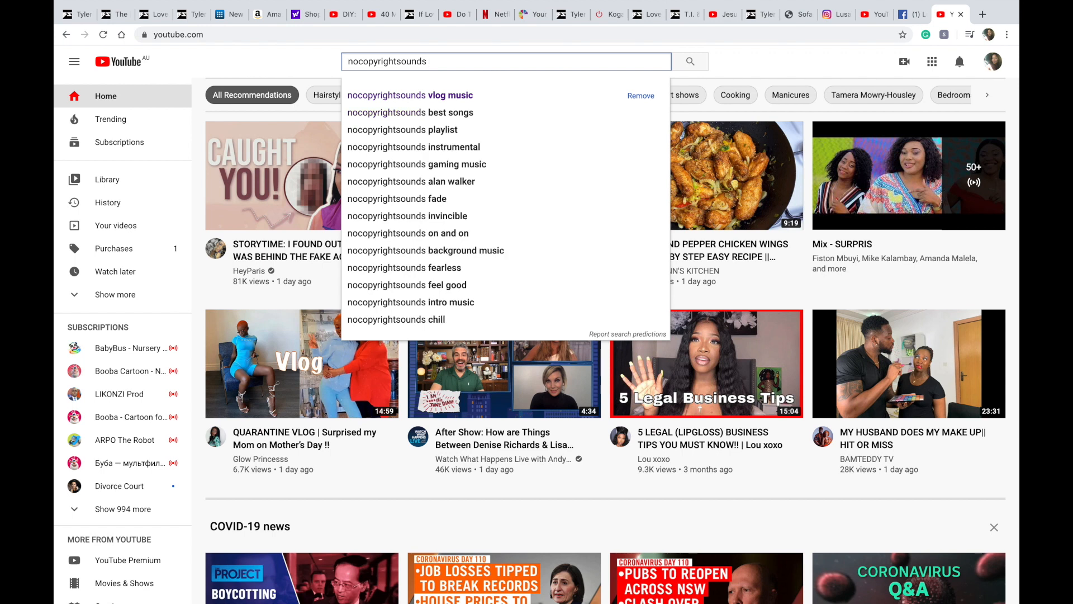
type("sound")
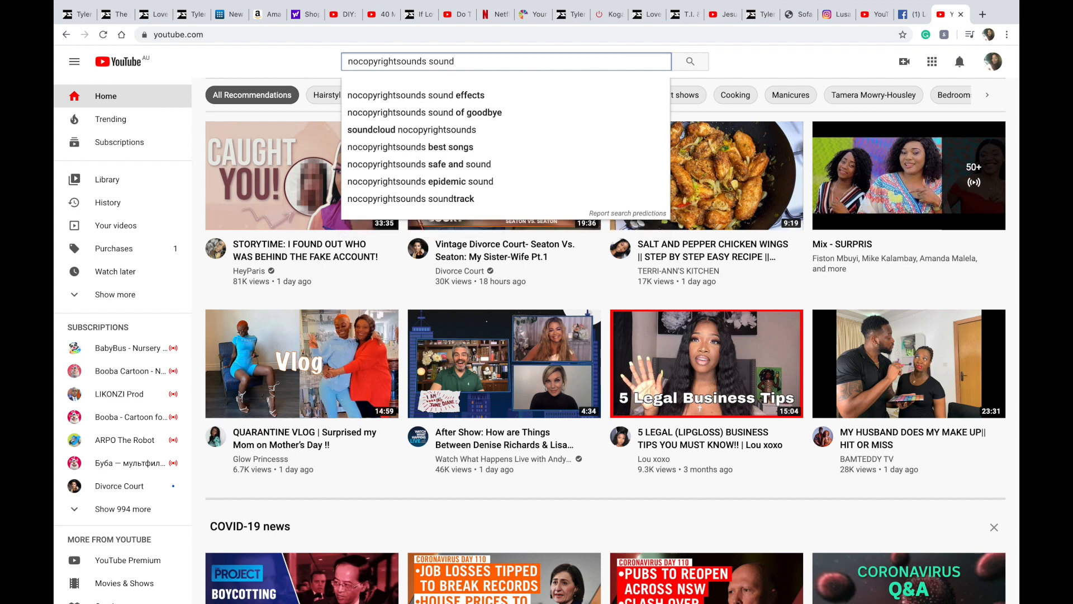
key("Return")
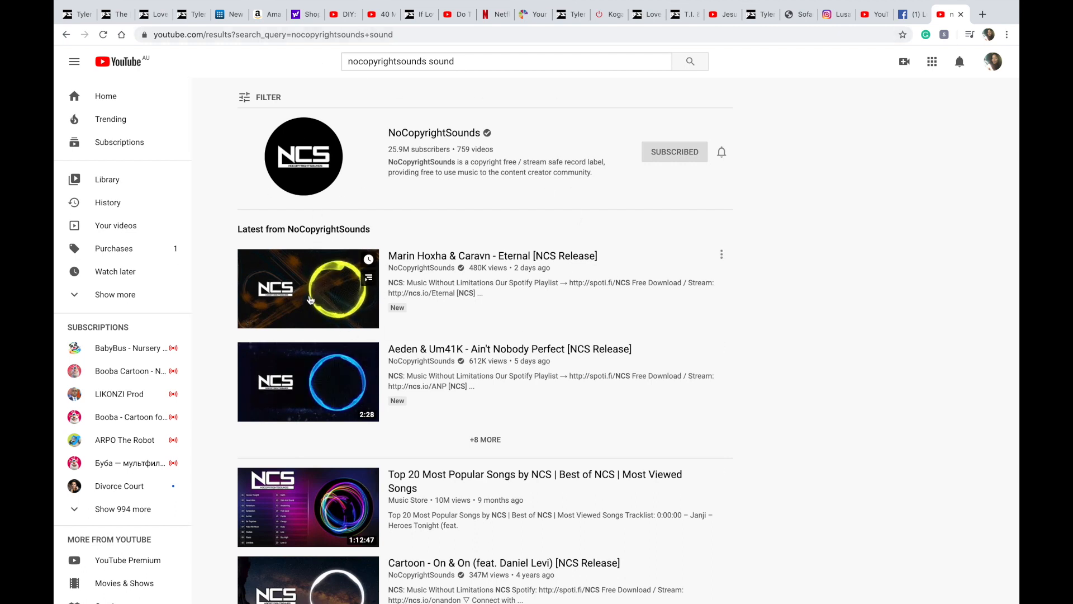
scroll(312, 369, "down", 3)
scroll(312, 369, "down", 1)
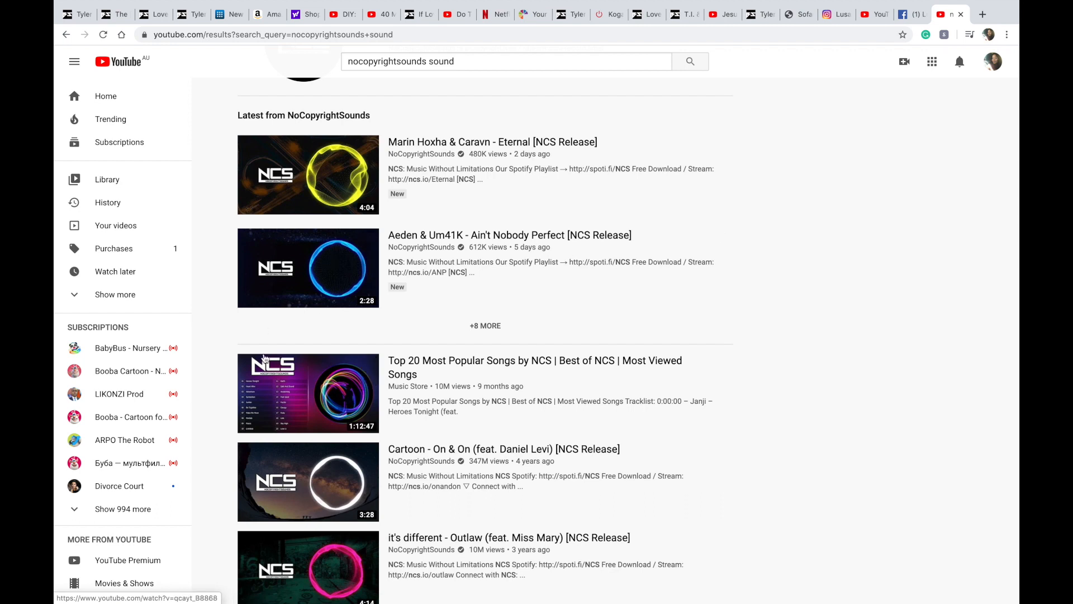
scroll(773, 226, "up", 3)
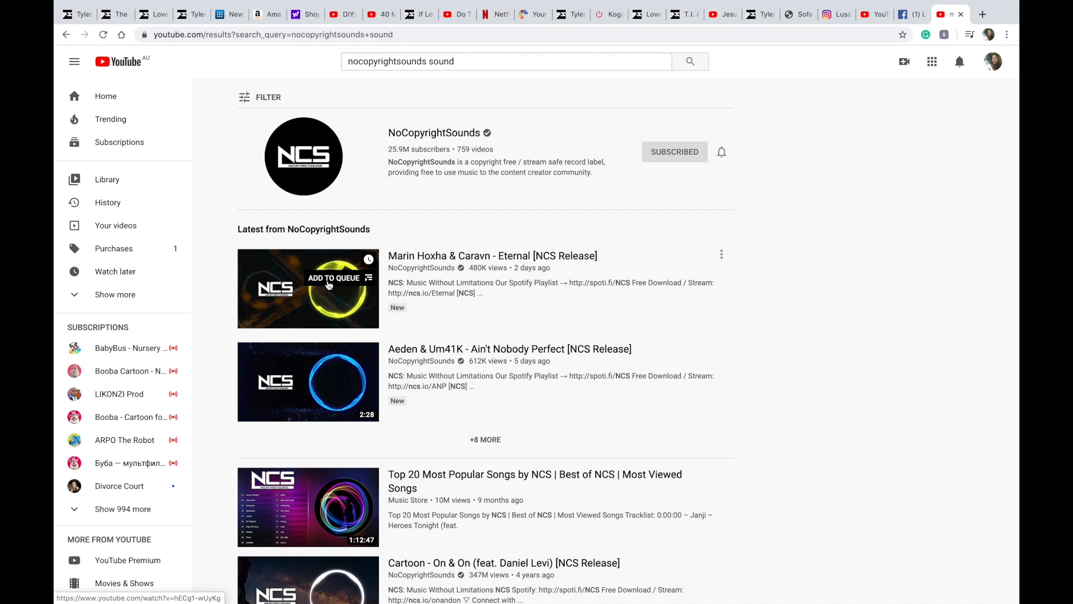
left_click(361, 278)
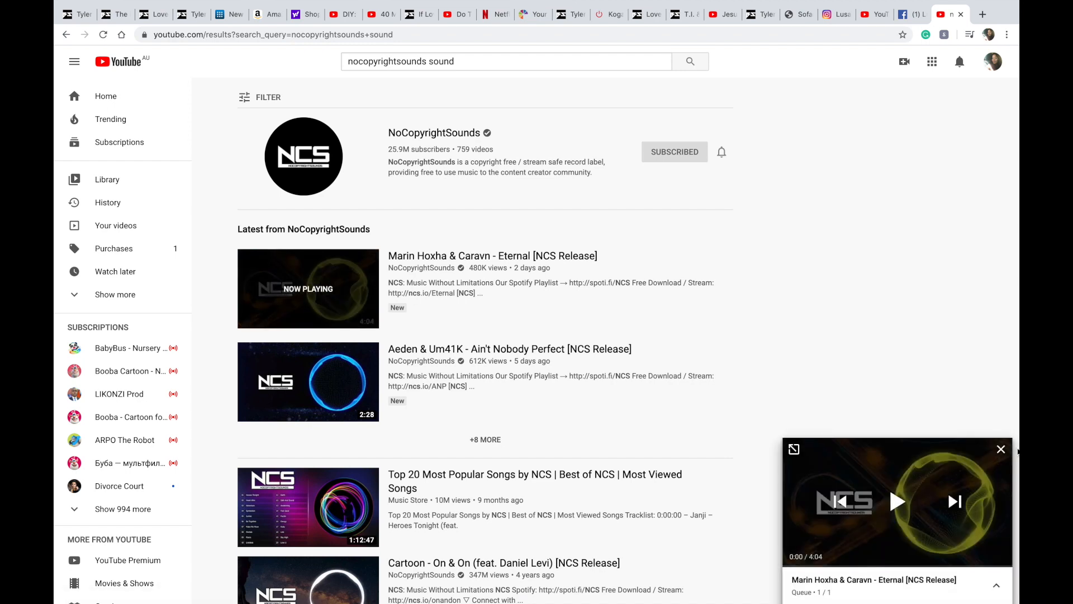
left_click(1004, 449)
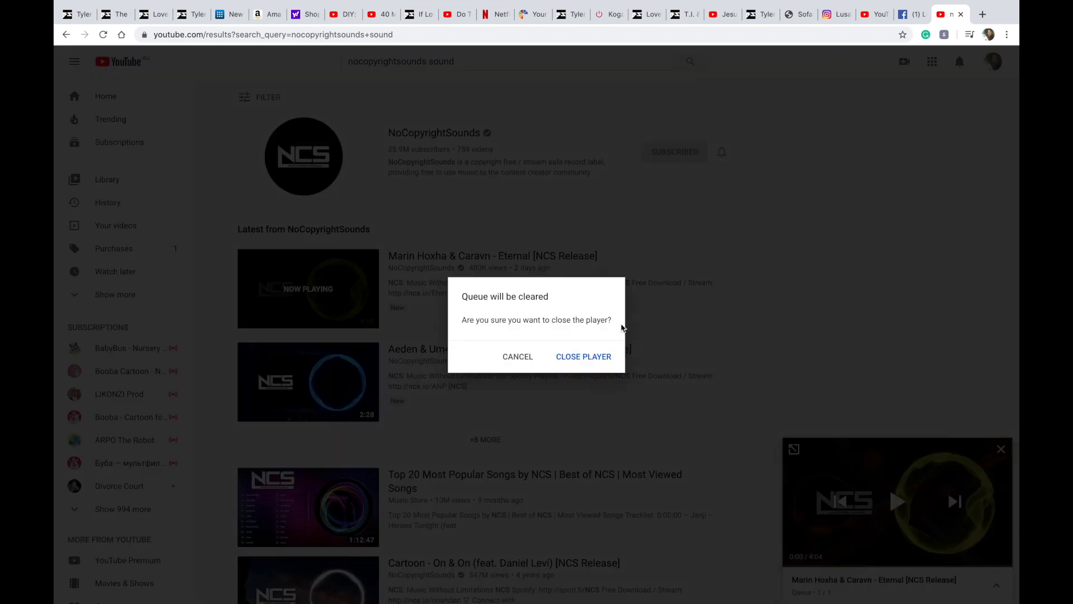
left_click(586, 363)
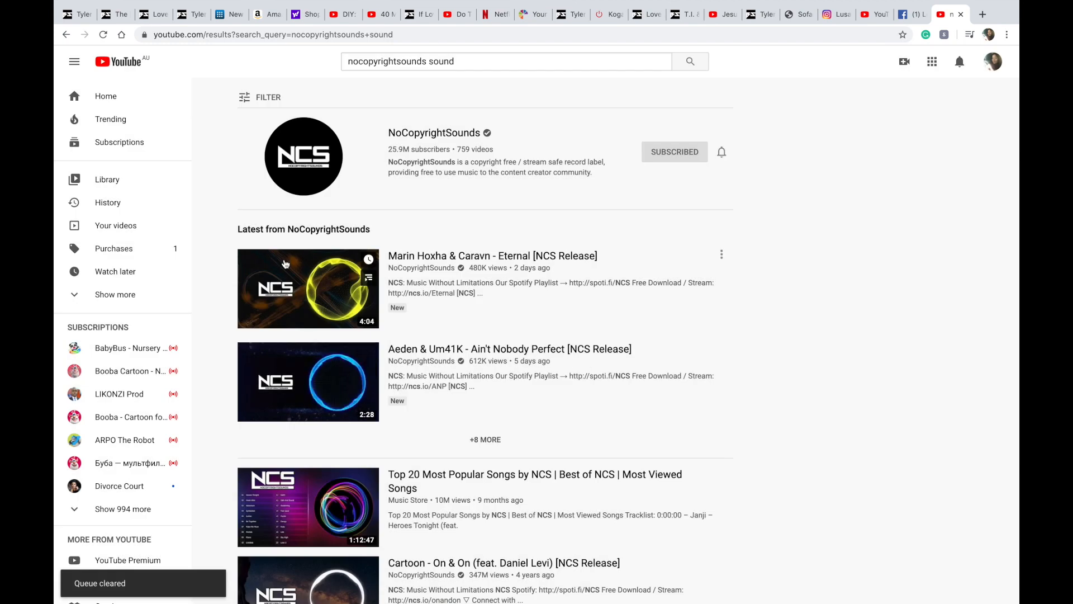
Step: Play the Marin Hoxha & Caravn - Eternal [NCS Release] video and skip ahead a few seconds
left_click(291, 281)
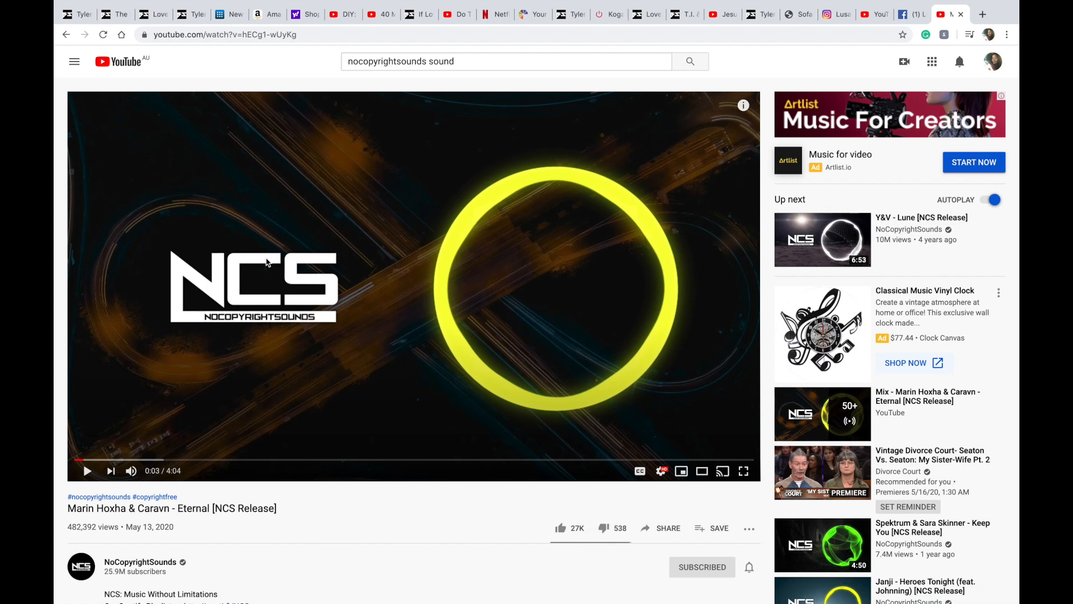
key("Right")
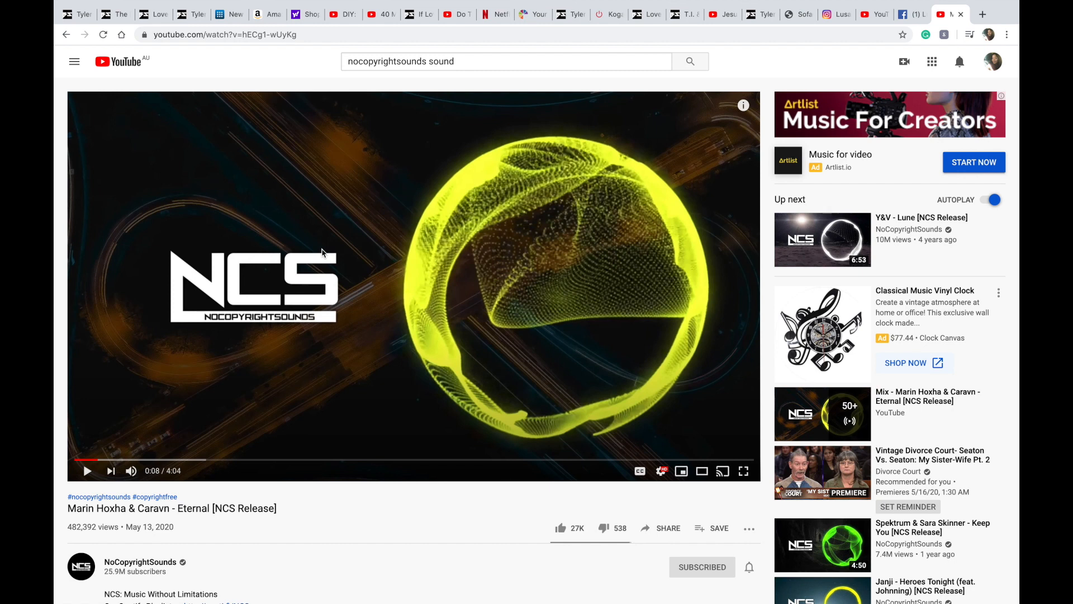
Step: Switch to the Jesus Is the Way video tab and close its ad banner
left_click(721, 19)
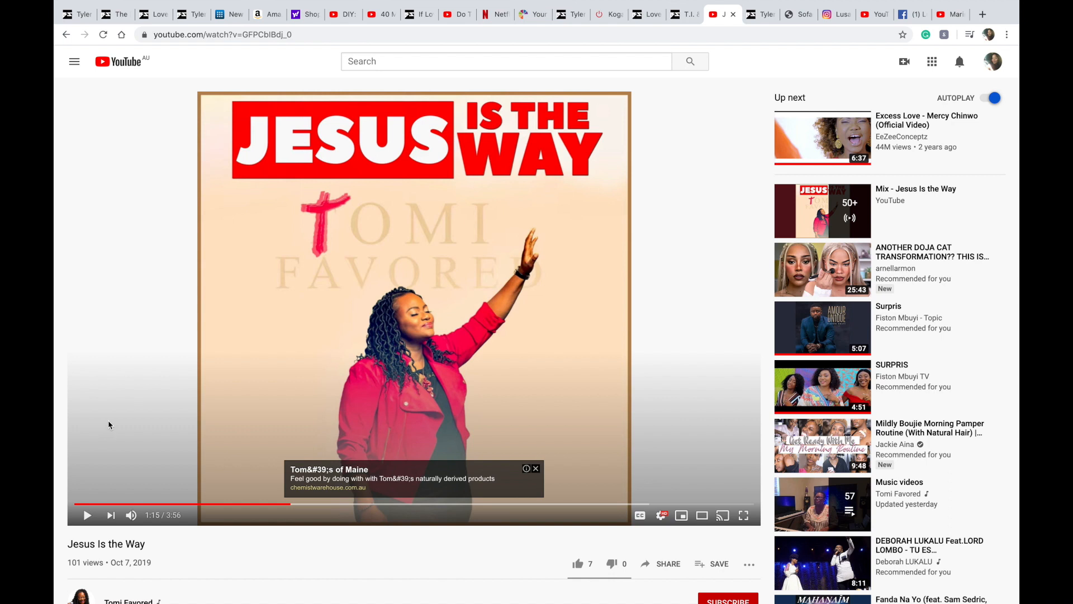
left_click(537, 469)
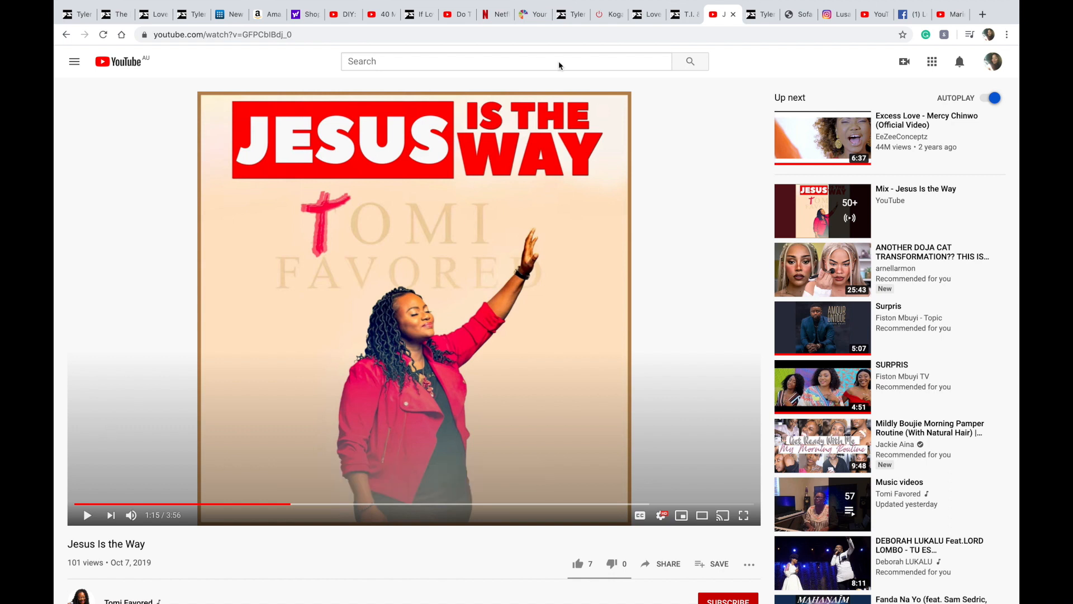
Step: Open a new tab and search Google for "youtube to mp3"
left_click(983, 14)
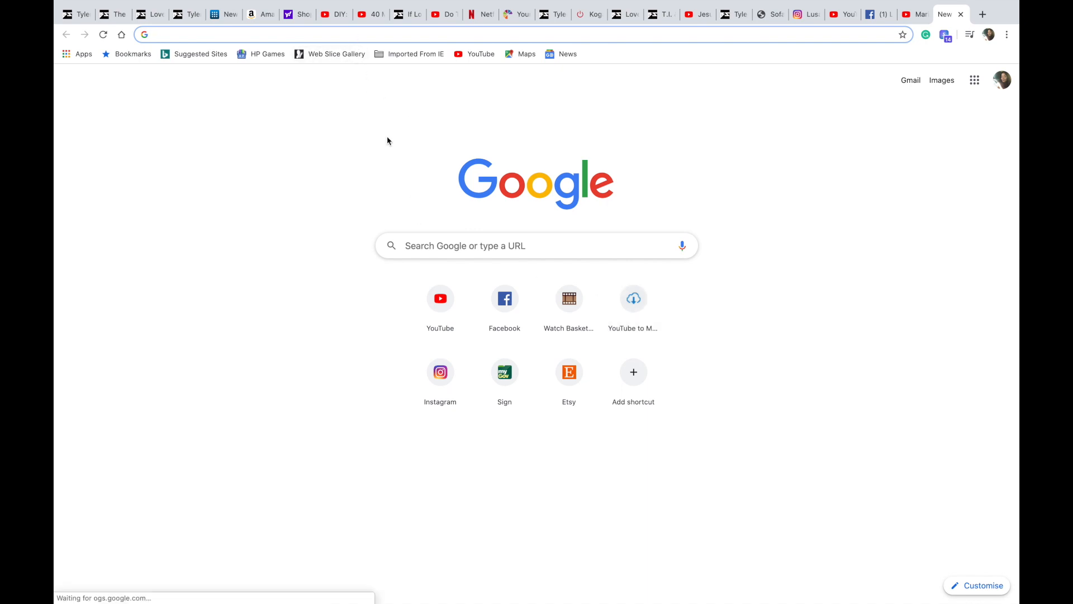
left_click(443, 238)
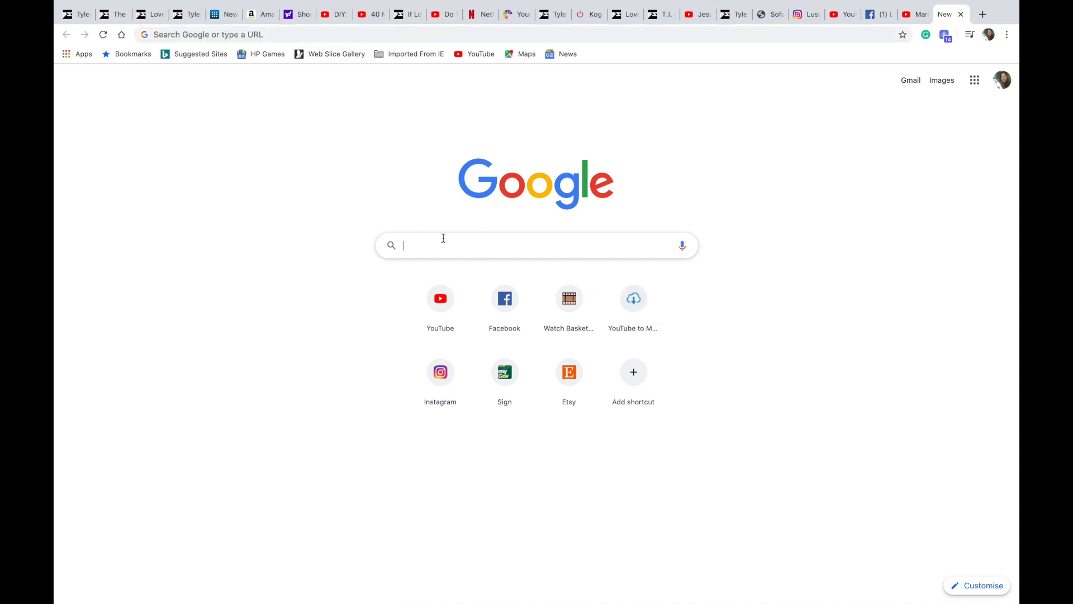
type("youtube ")
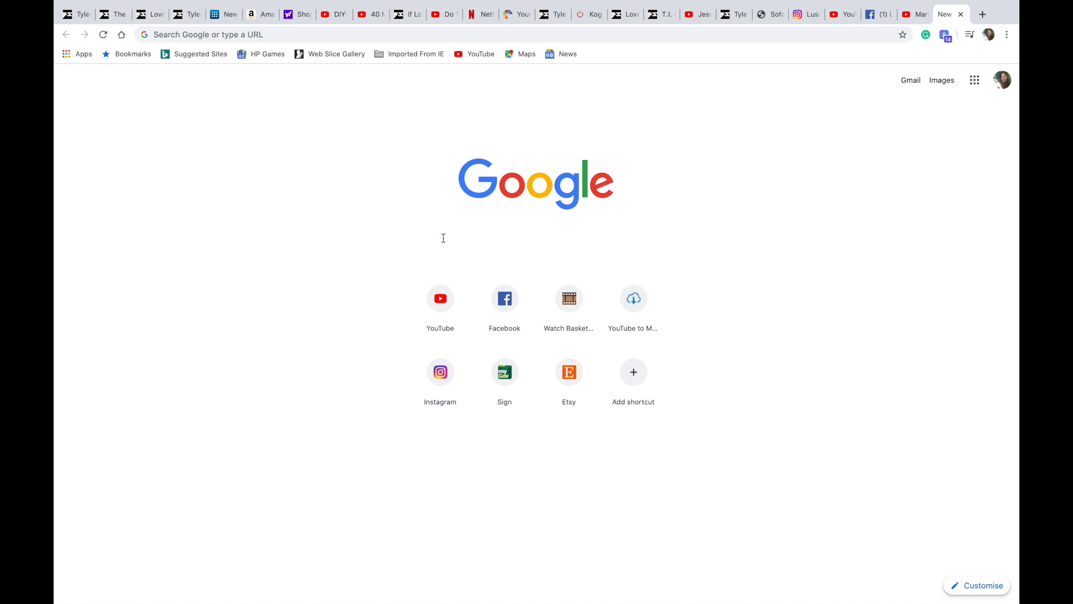
type("t")
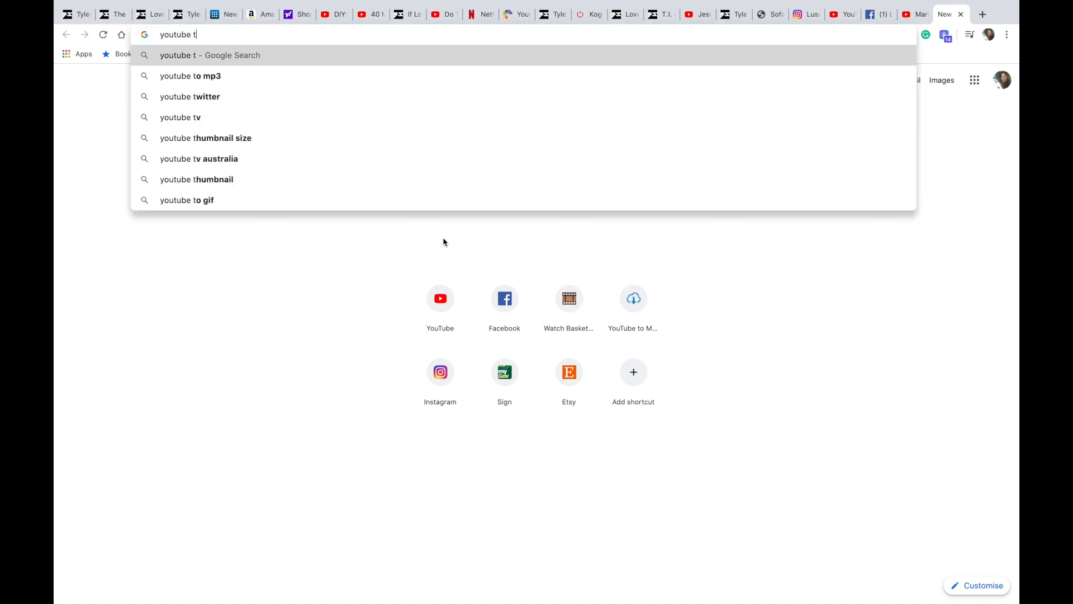
type("o mp3")
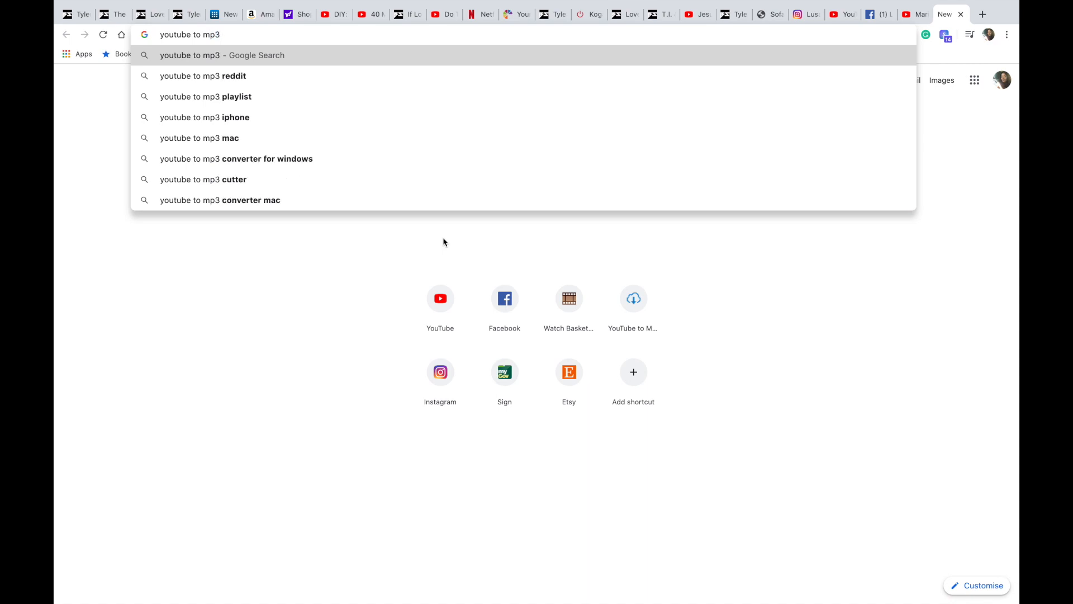
key("Return")
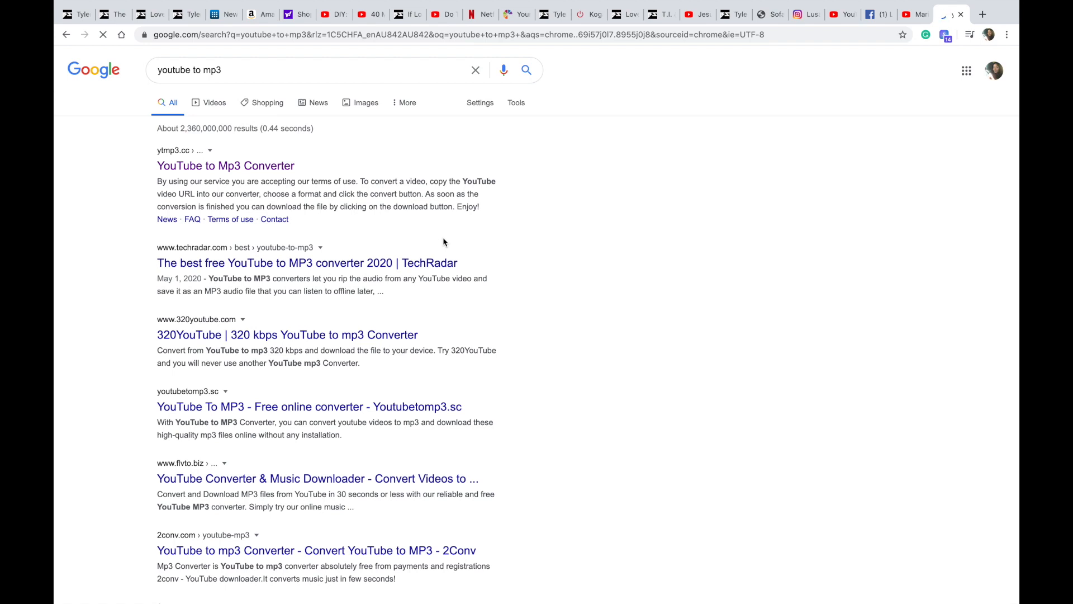
Step: Open the ytmp3.cc YouTube to Mp3 Converter, then copy the Jesus Is the Way video's URL from its tab
left_click(204, 168)
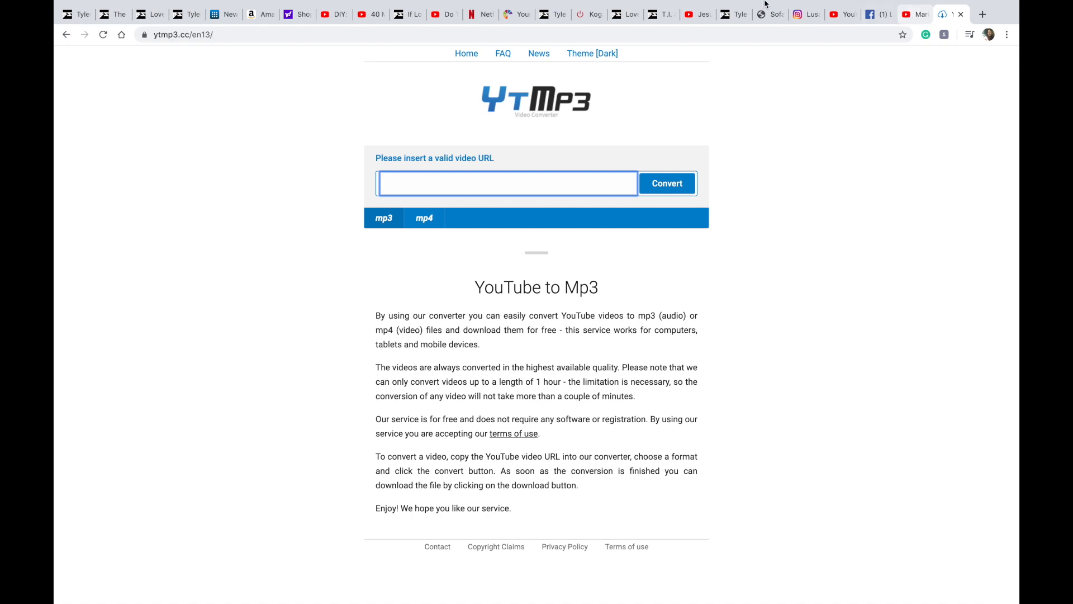
left_click(698, 21)
left_click(195, 35)
right_click(195, 37)
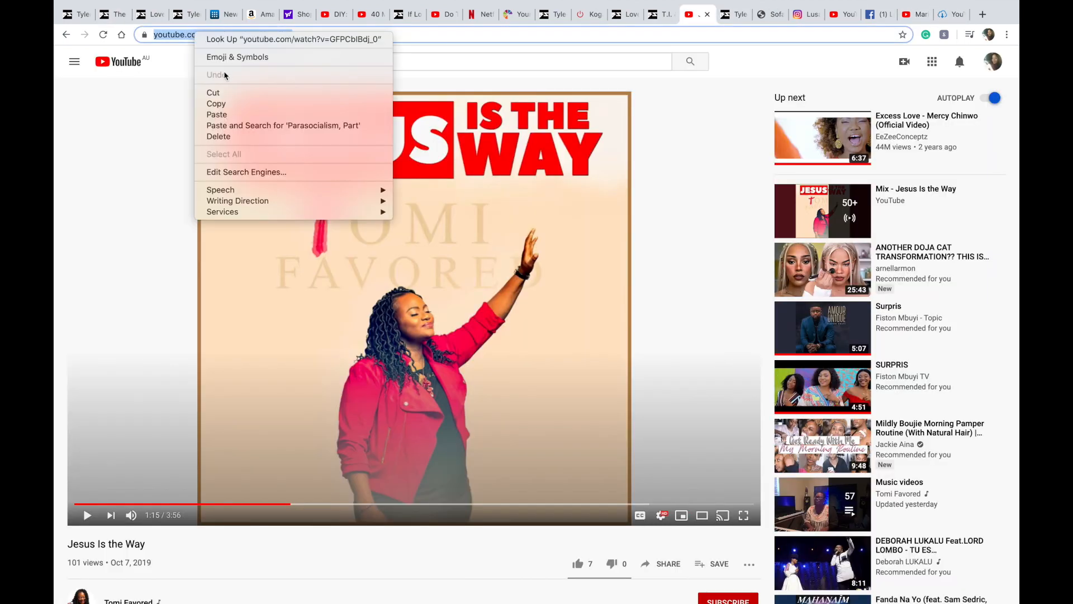
left_click(224, 99)
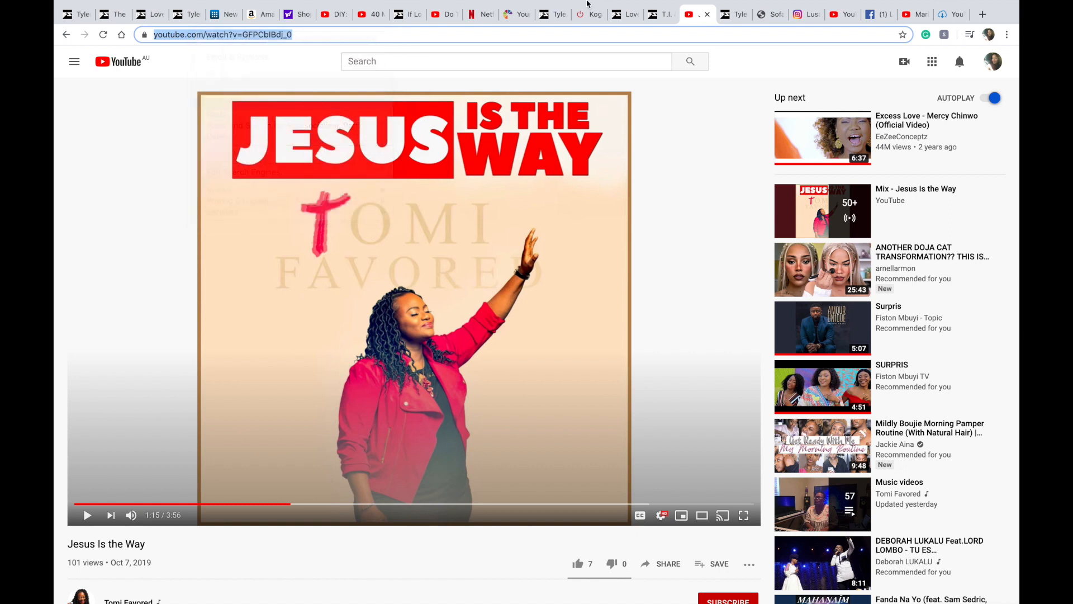
Step: Paste the copied video URL into the converter and convert it to mp3
left_click(953, 15)
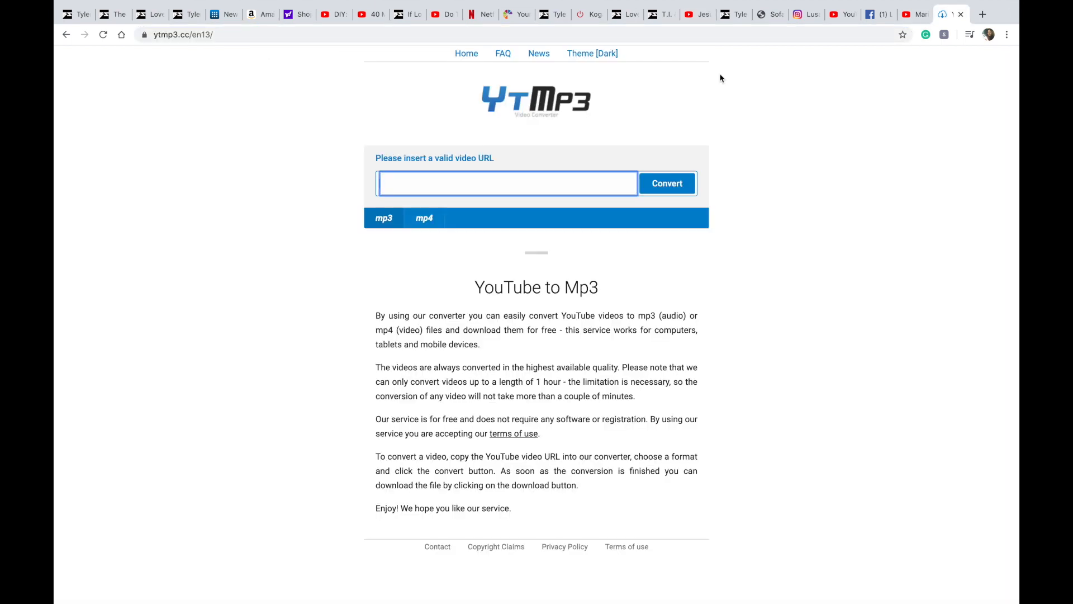
right_click(517, 186)
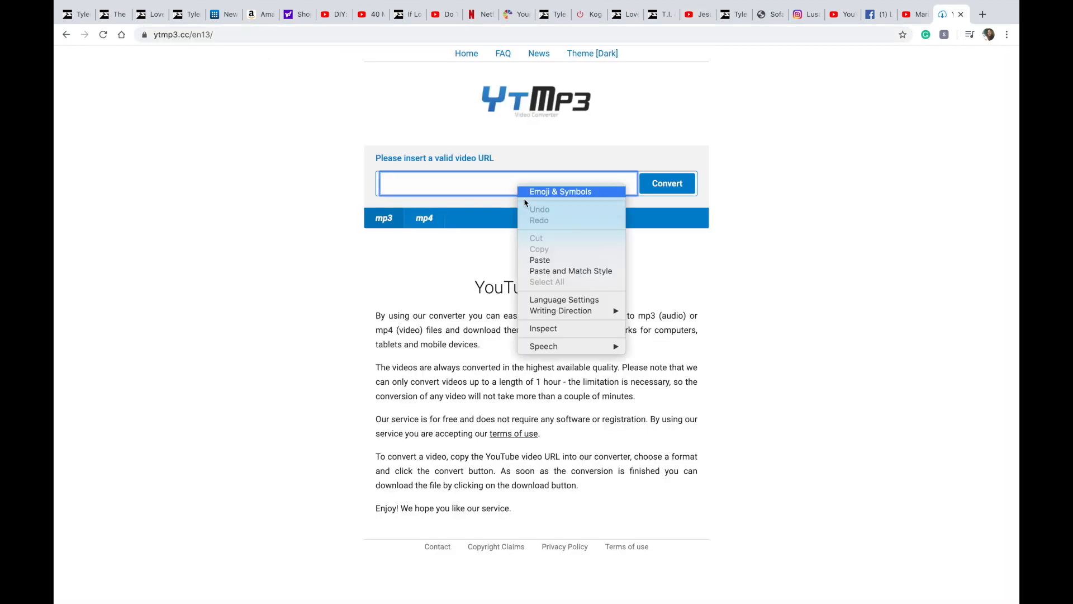
left_click(540, 260)
left_click(668, 185)
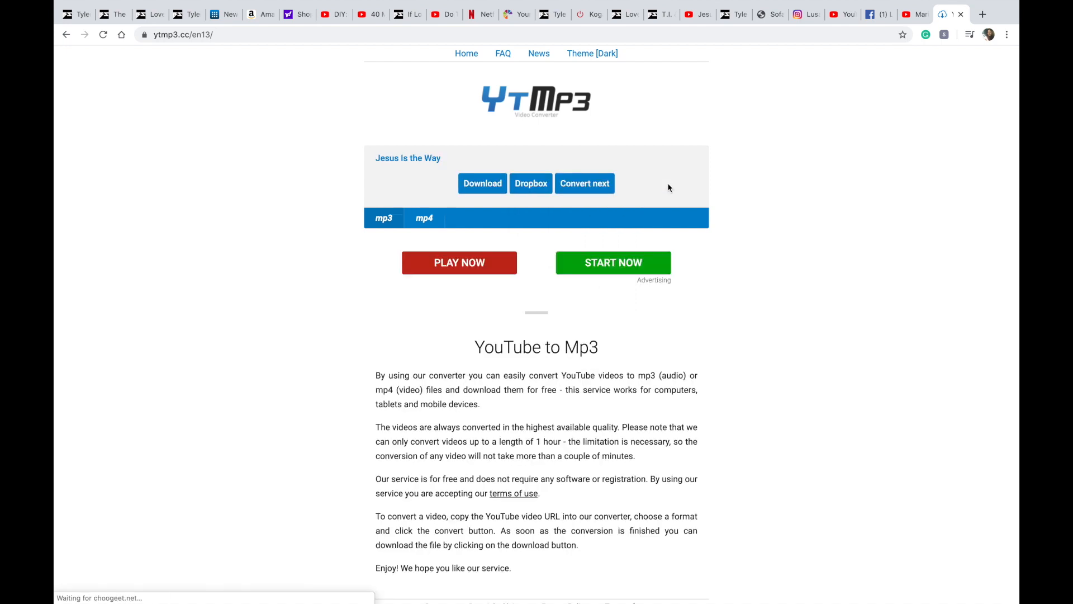
Step: Download the converted Jesus Is the Way mp3, close the pop-up tab, and reveal the downloaded file in Finder
left_click(481, 188)
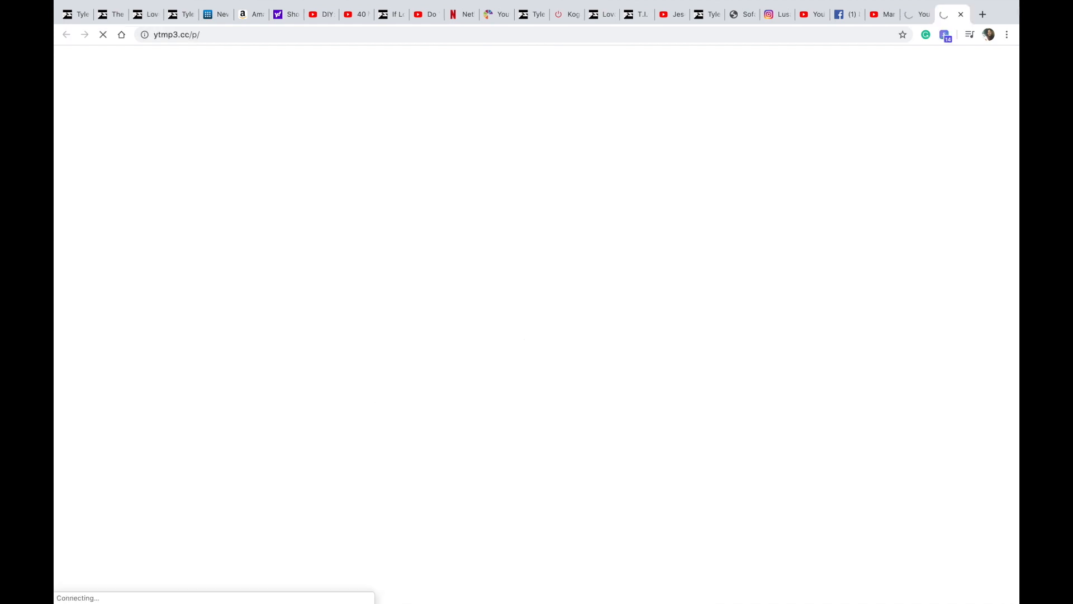
left_click(960, 15)
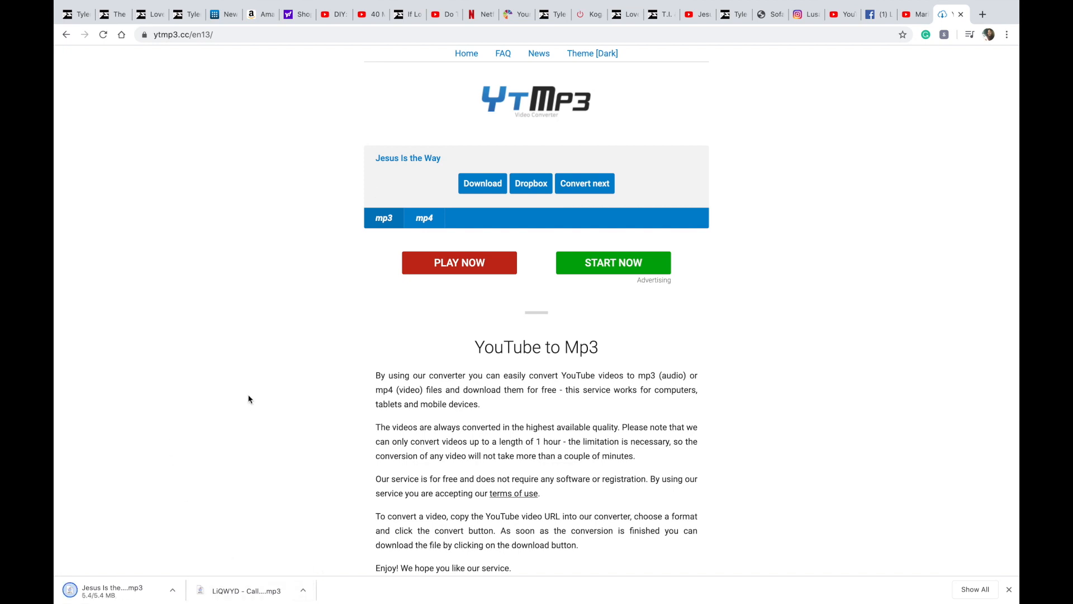
left_click(174, 591)
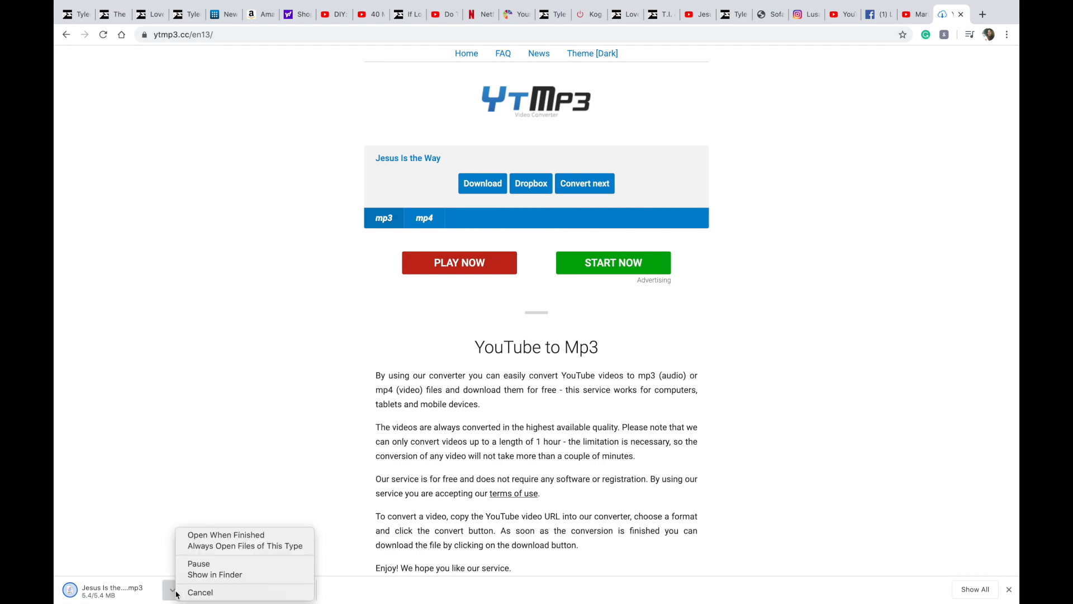
left_click(206, 576)
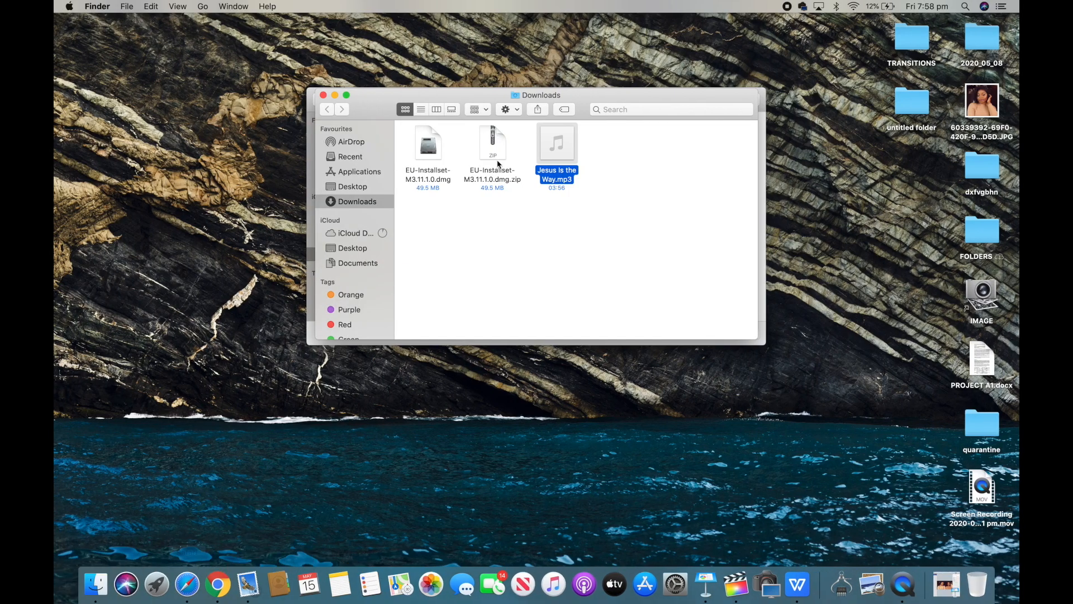
Step: Move Jesus Is the Way.mp3 from Downloads onto the desktop and close the Finder window
mouse_move(547, 155)
left_click_drag(548, 156, 925, 265)
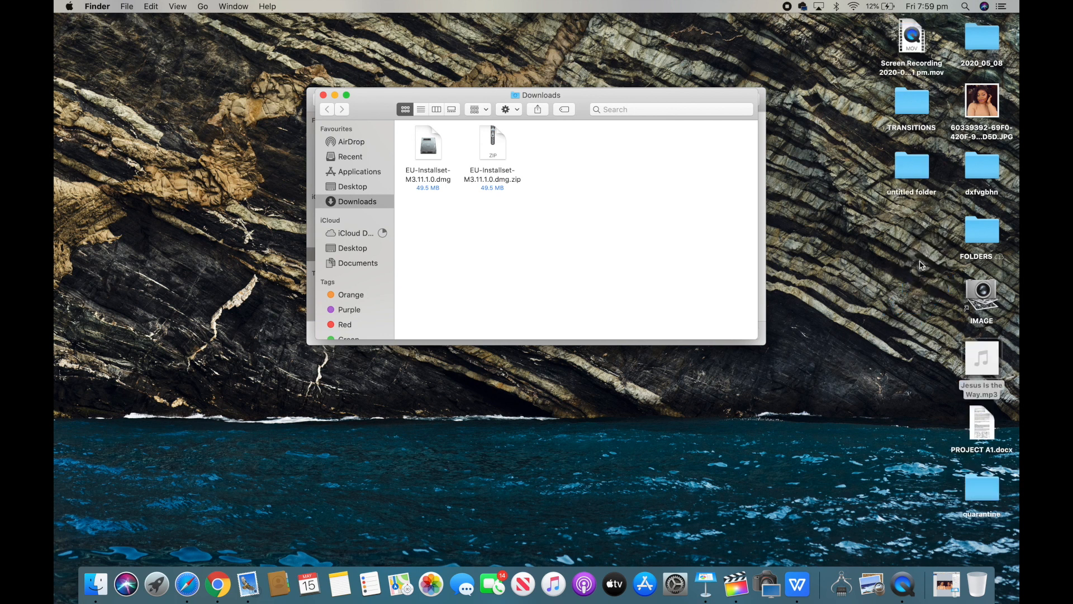
left_click(324, 95)
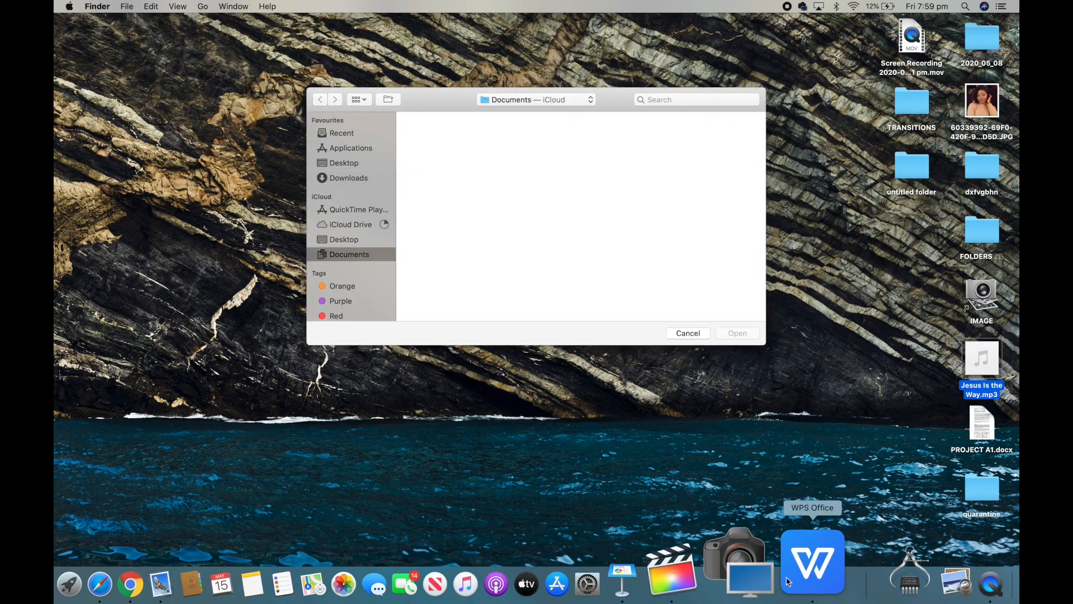
Step: Switch to Final Cut Pro, shrink its window, and bring Jesus Is the Way.mp3 into the timeline beneath the video clips
left_click(743, 566)
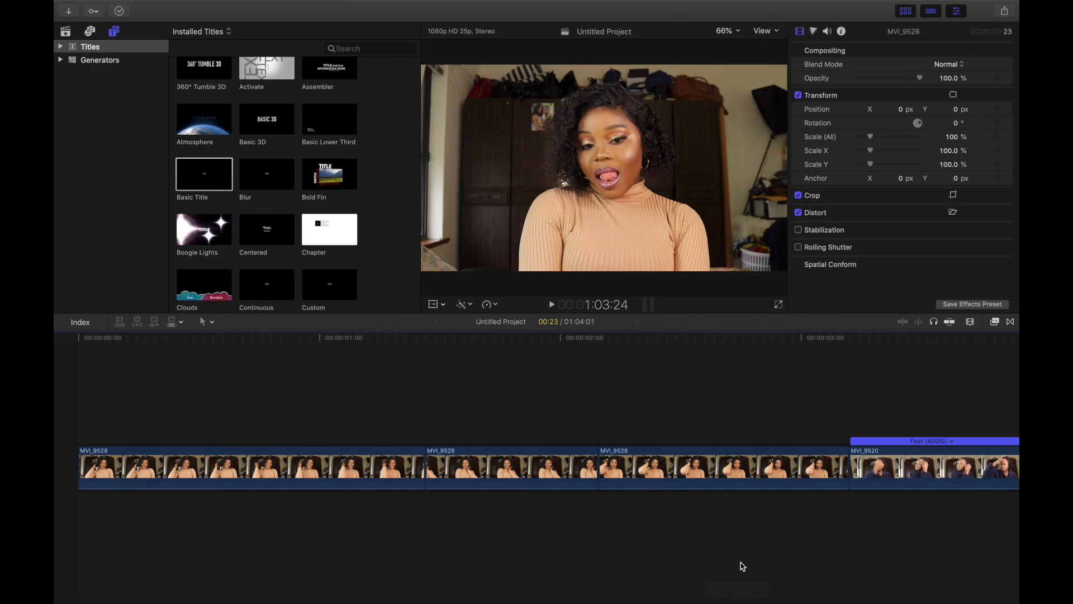
mouse_move(280, 4)
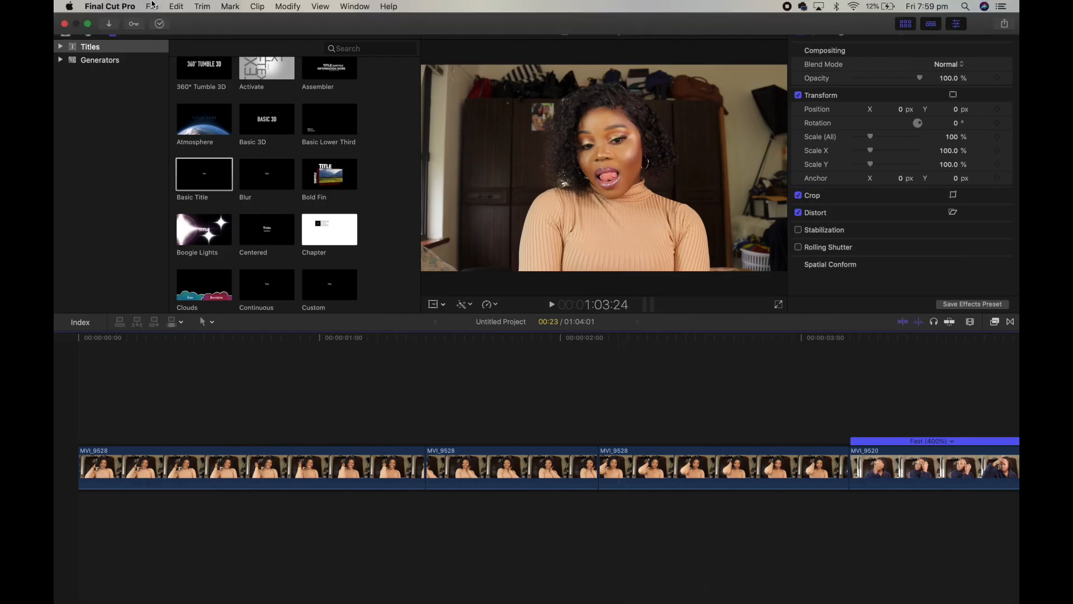
left_click(90, 25)
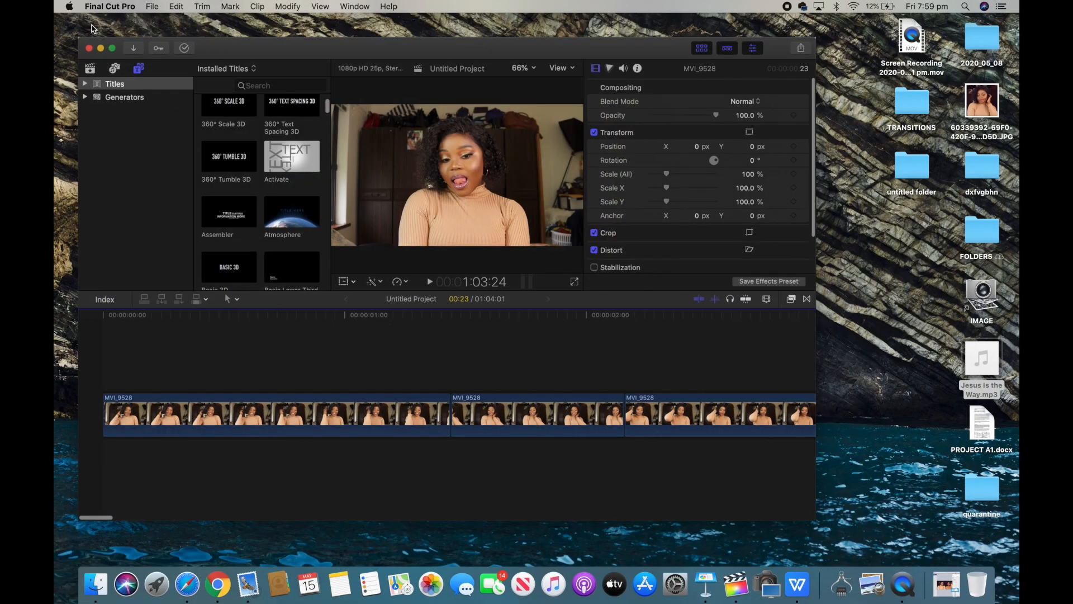
scroll(292, 451, "left", 2)
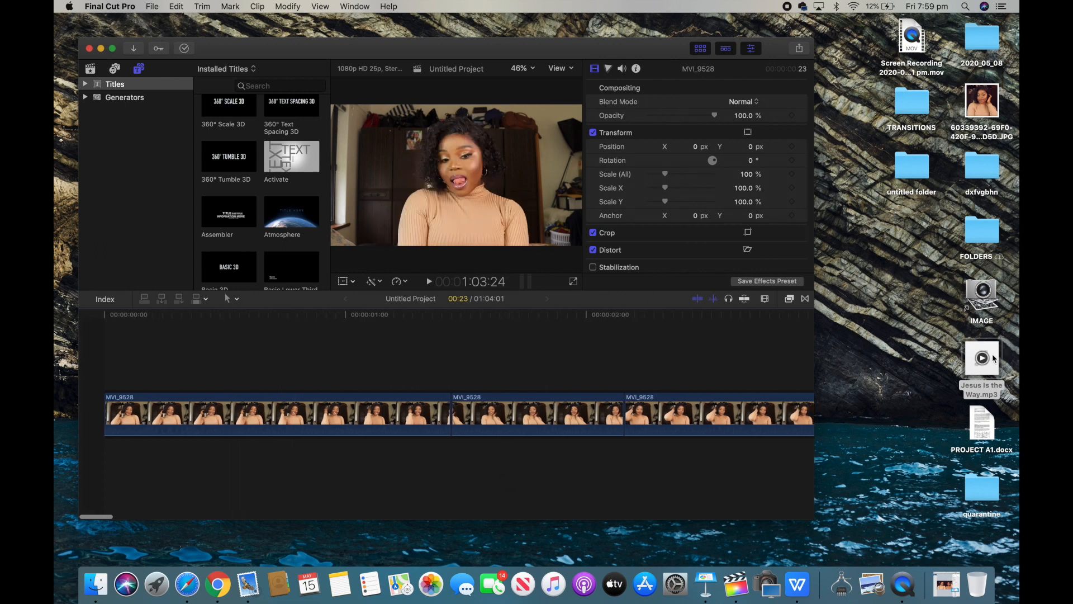
left_click_drag(992, 359, 136, 453)
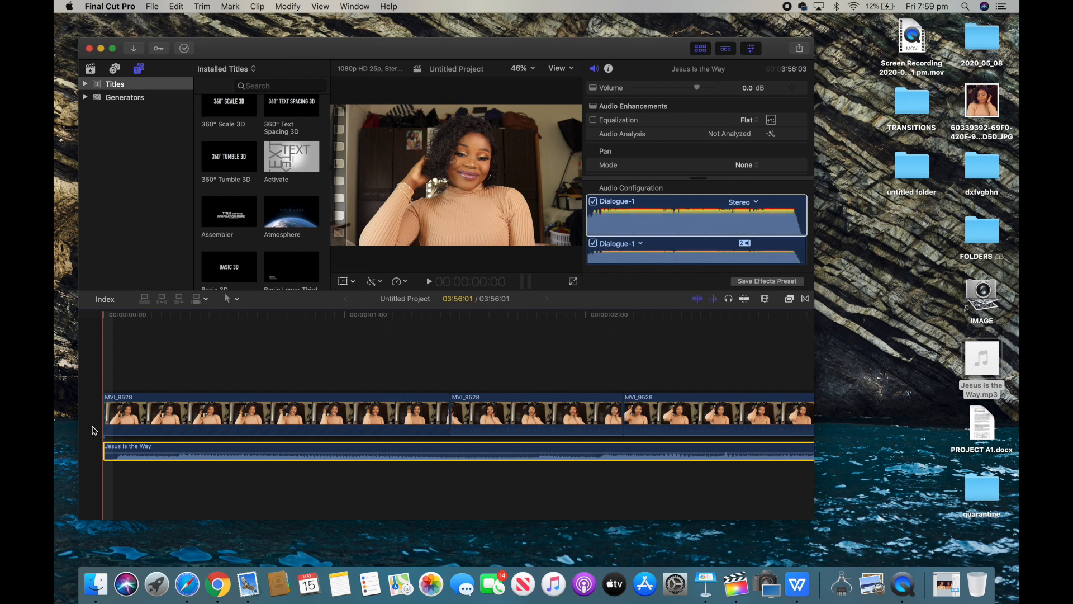
Step: Cut off the very beginning of the music clip and slide the remaining music to the start of the timeline
left_click(116, 453)
key("super+b")
left_click(111, 451)
key("BackSpace")
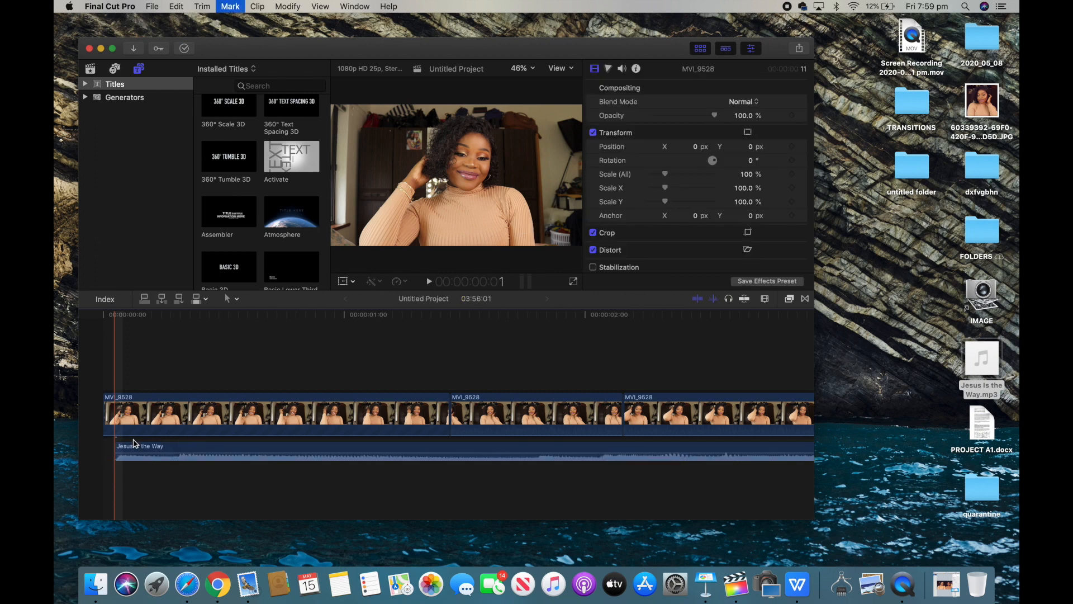
left_click_drag(140, 444, 120, 445)
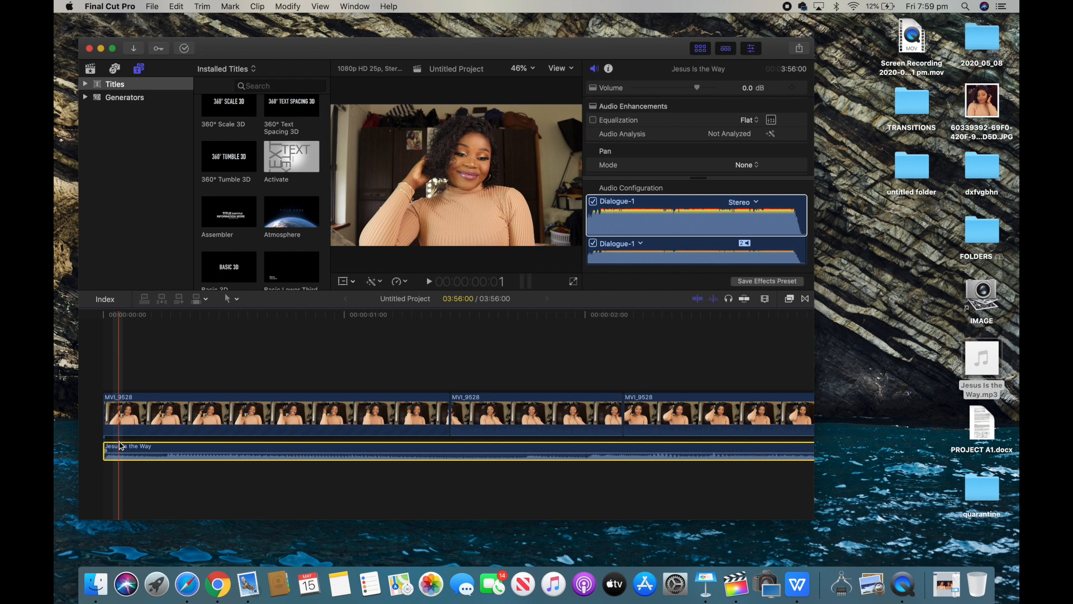
Step: Move the playhead to the start and play the project to preview it with the music
left_click(113, 426)
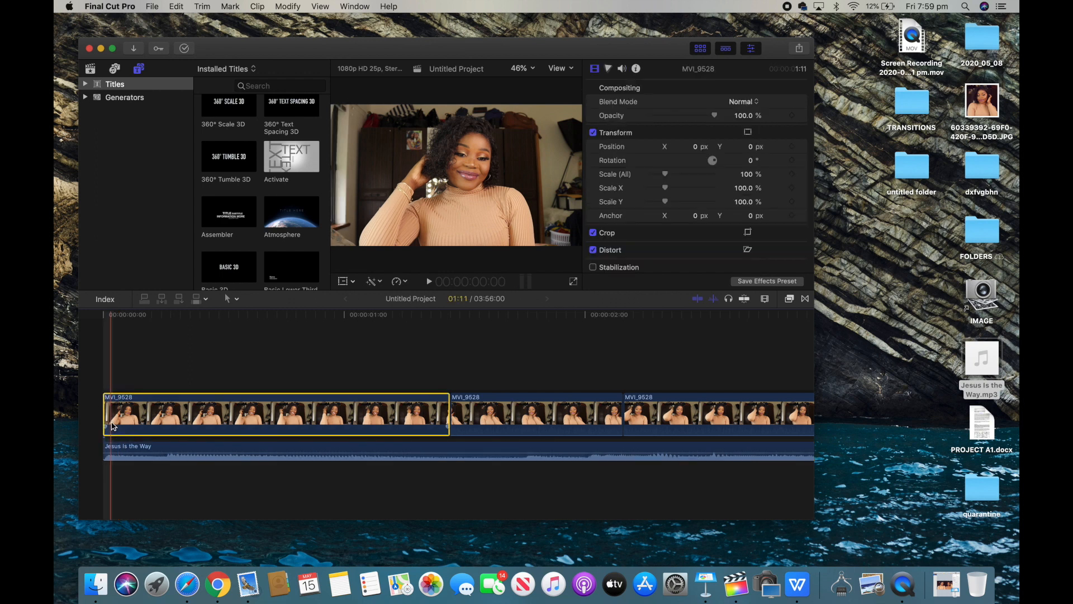
left_click_drag(112, 316, 93, 317)
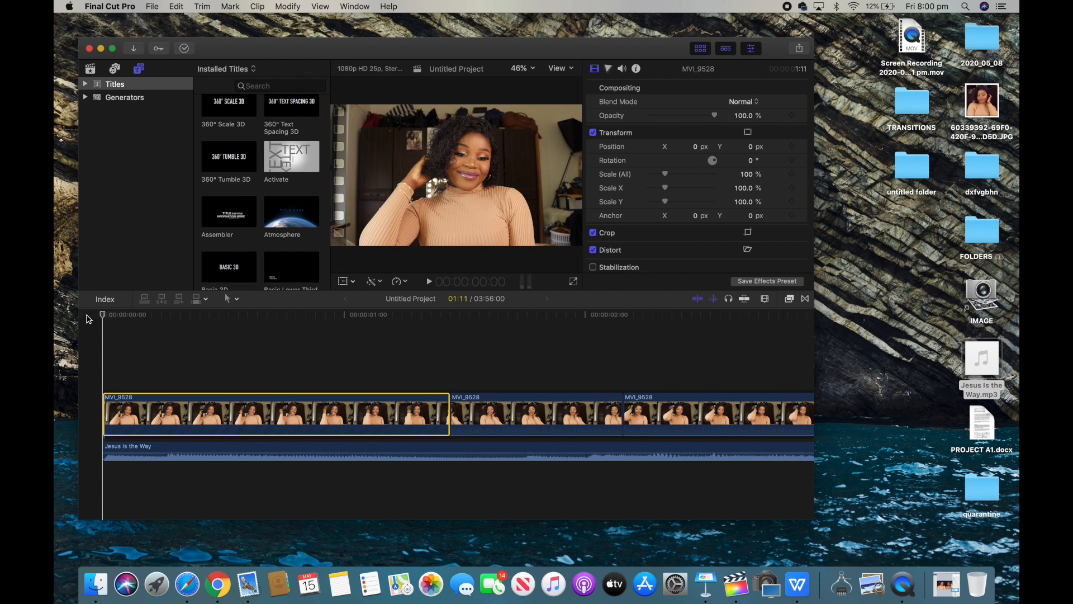
key("space")
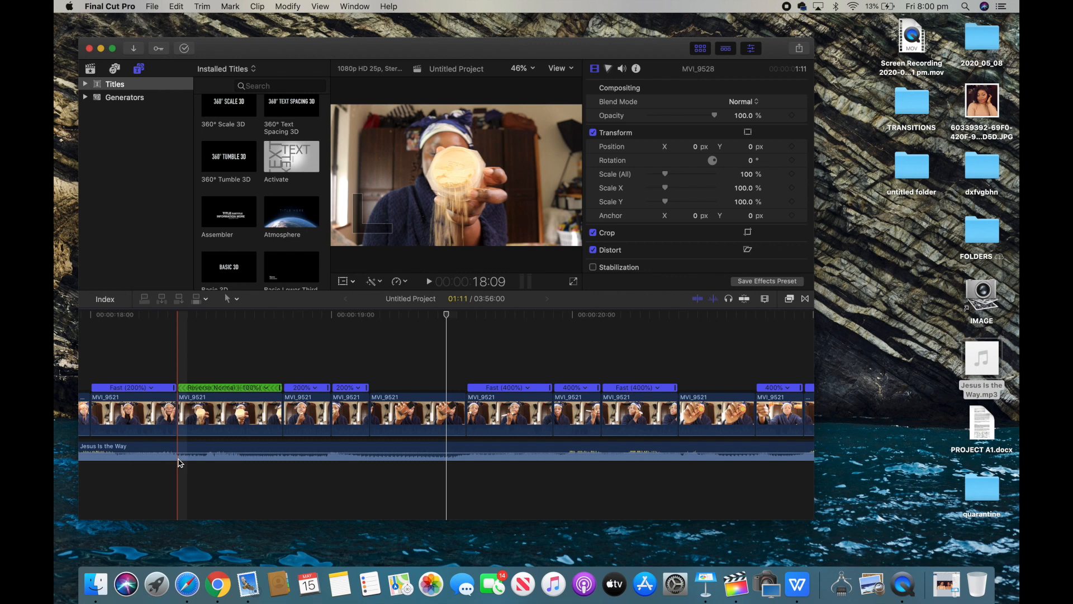
Step: Split the music at 15:17, delete the portion before it, and move the remaining music to the timeline start
scroll(181, 463, "left", 10)
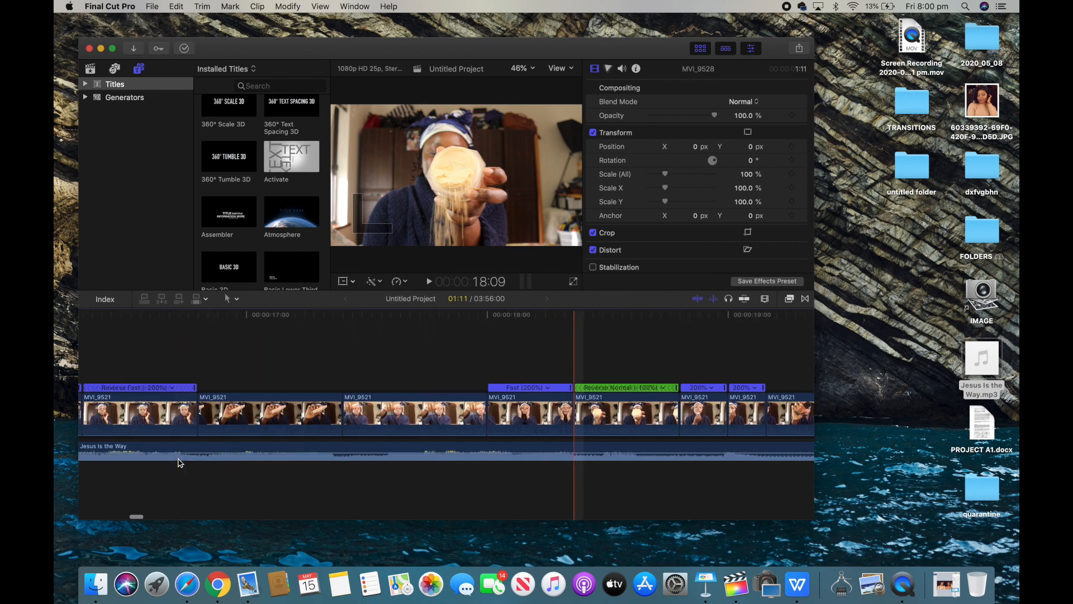
scroll(180, 463, "left", 2)
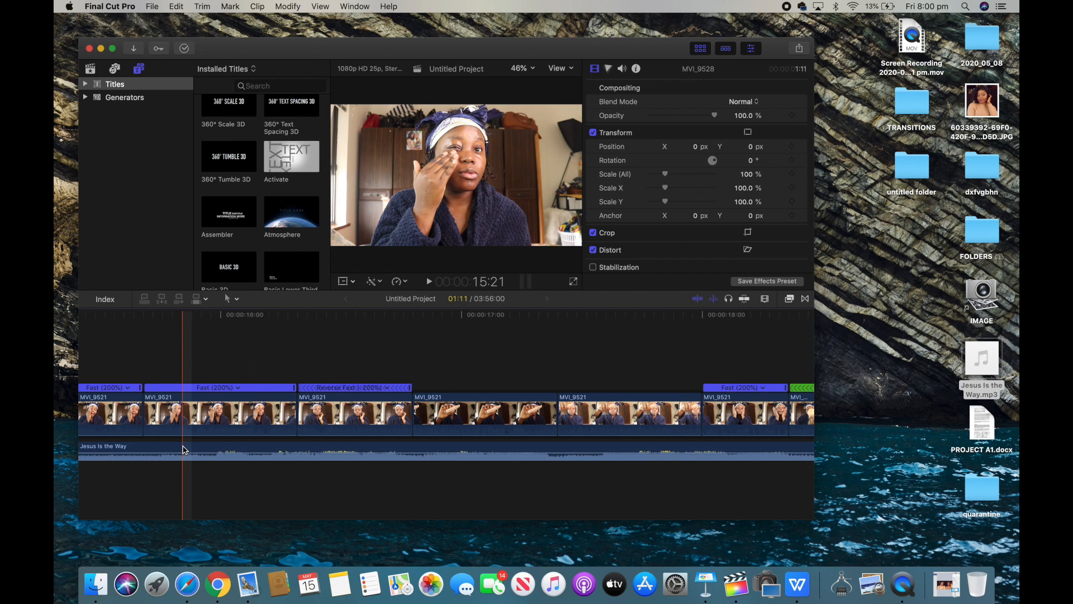
left_click(161, 453)
key("space")
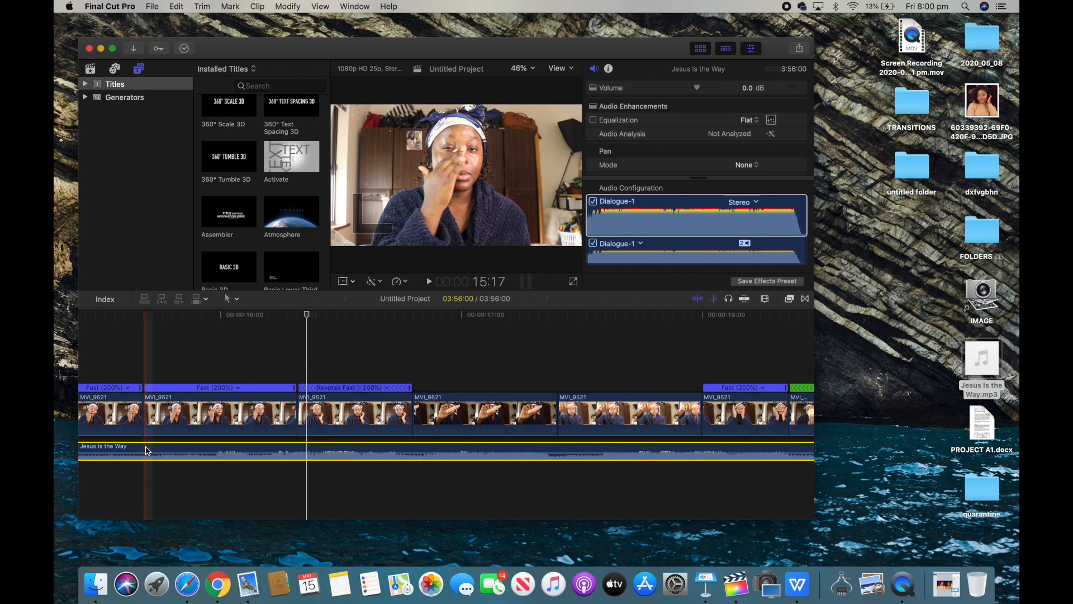
key("super+b")
scroll(147, 450, "left", 5)
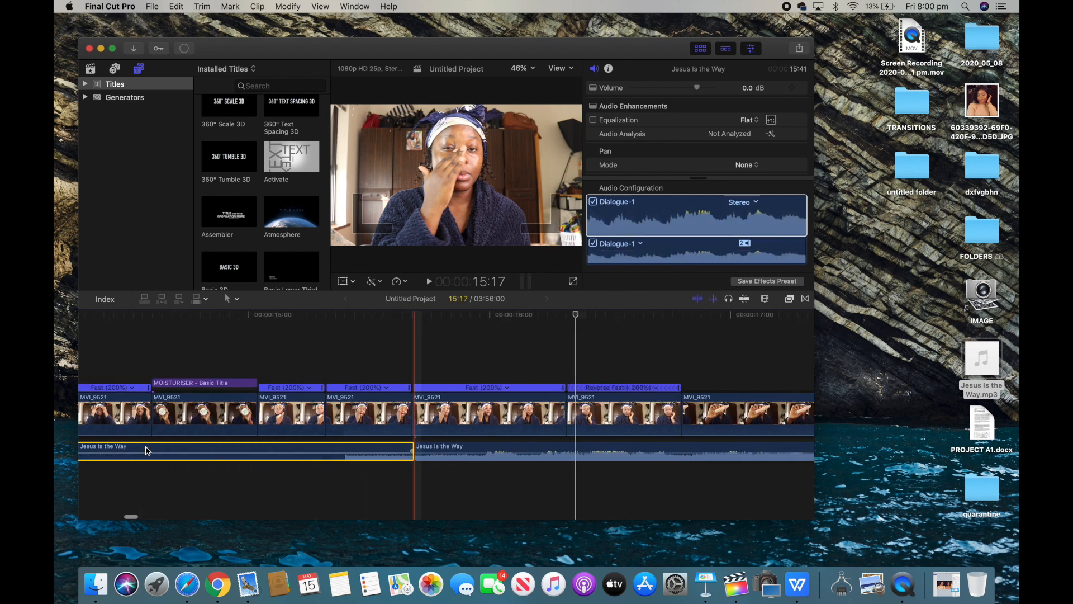
scroll(146, 450, "left", 5)
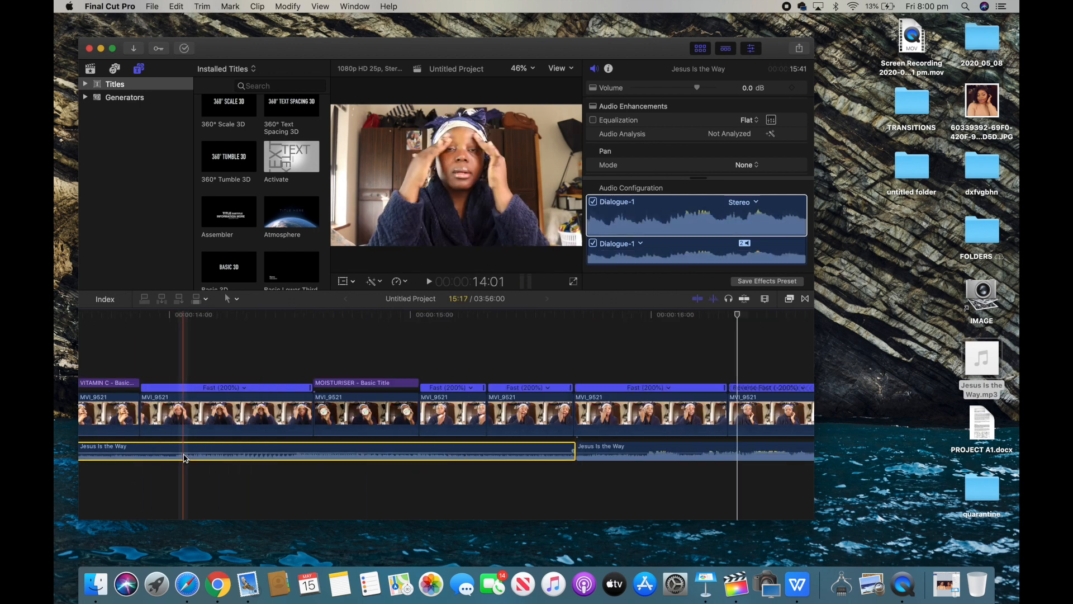
key("Delete")
left_click_drag(597, 452, 55, 451)
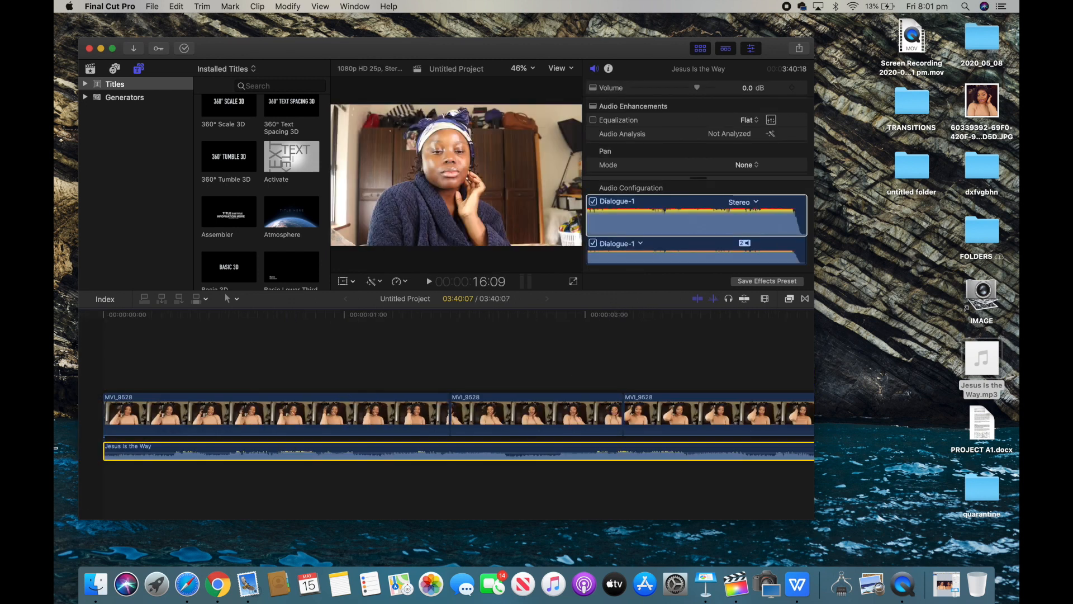
Step: Play the project from the first clip to preview the music timing
left_click(114, 419)
key("space")
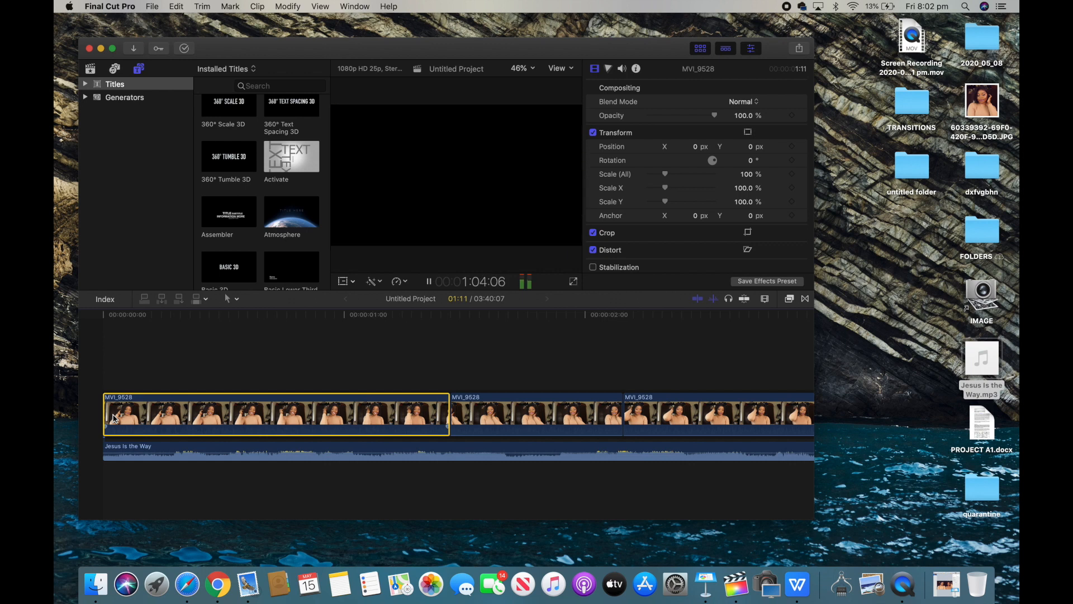
key("space")
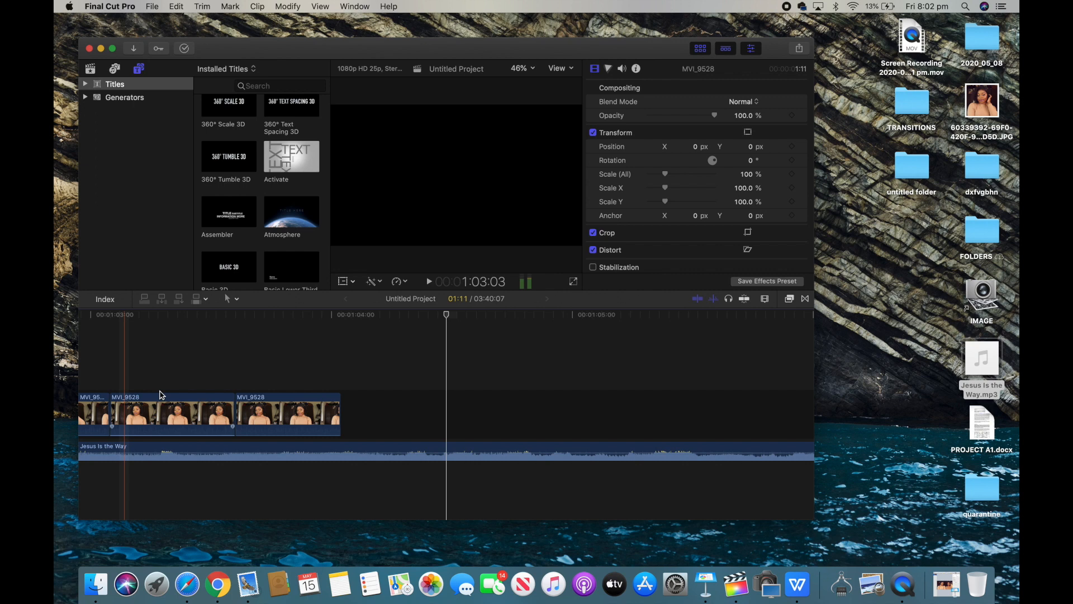
Step: Split the music at the end of the last video clip and delete the trailing gap with the excess music
left_click(339, 448)
left_click_drag(447, 315, 342, 316)
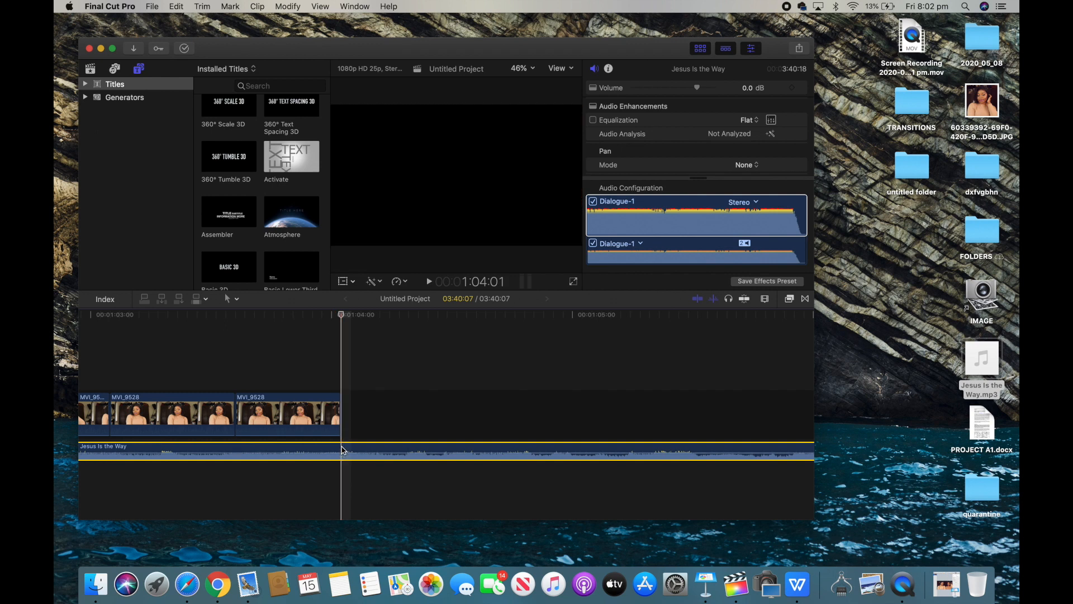
key("super+b")
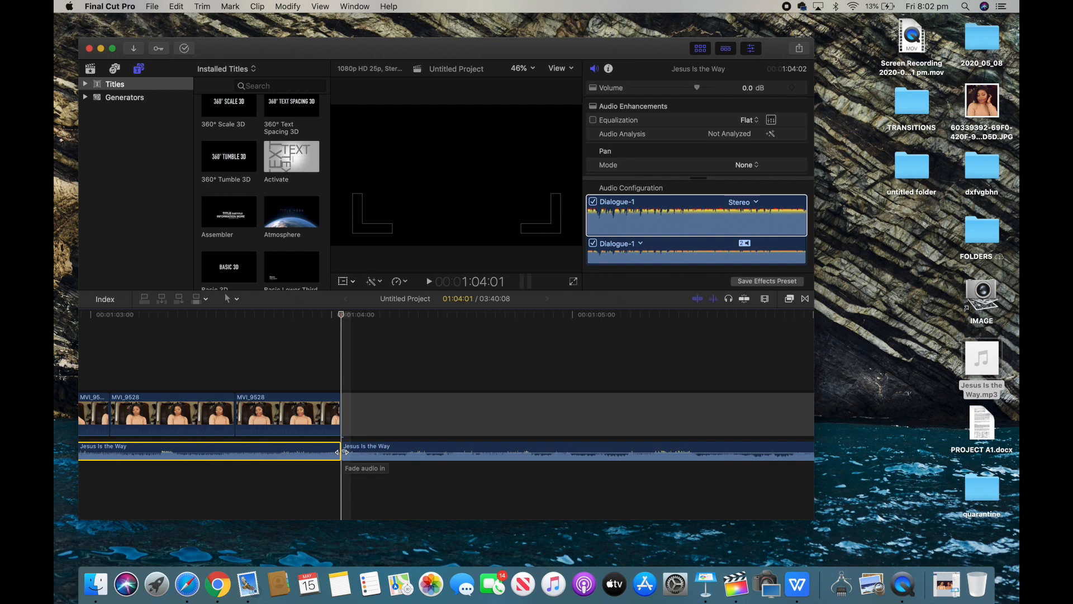
left_click_drag(346, 451, 312, 450)
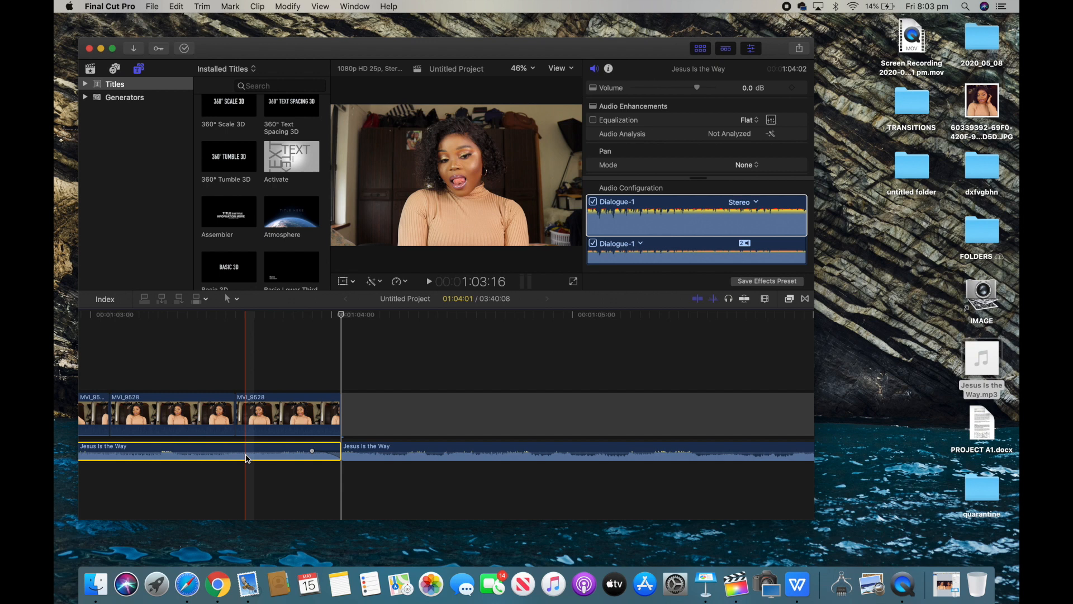
left_click(416, 423)
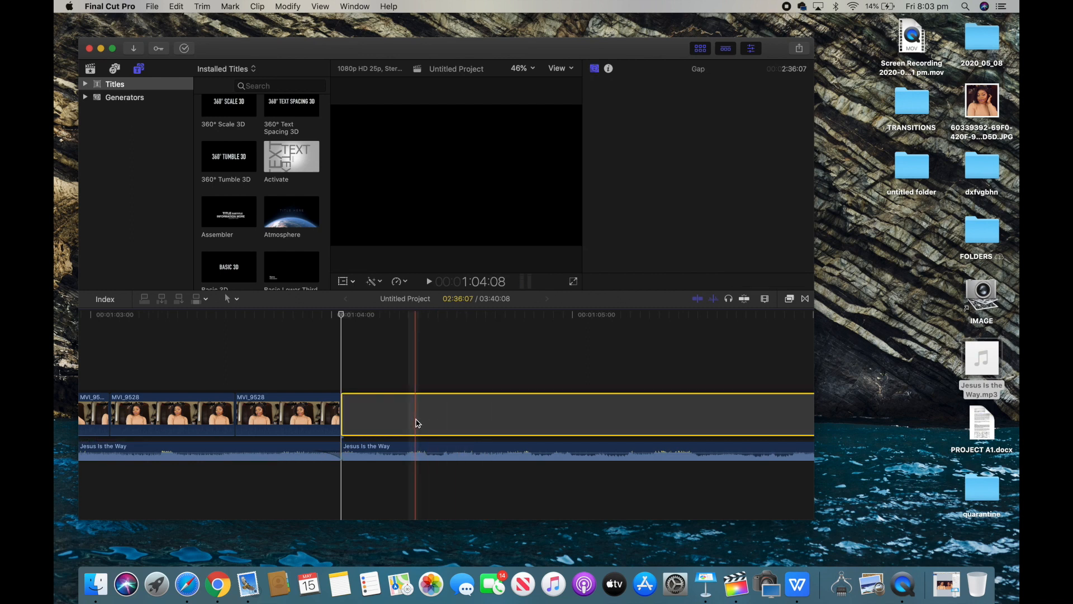
key("Delete")
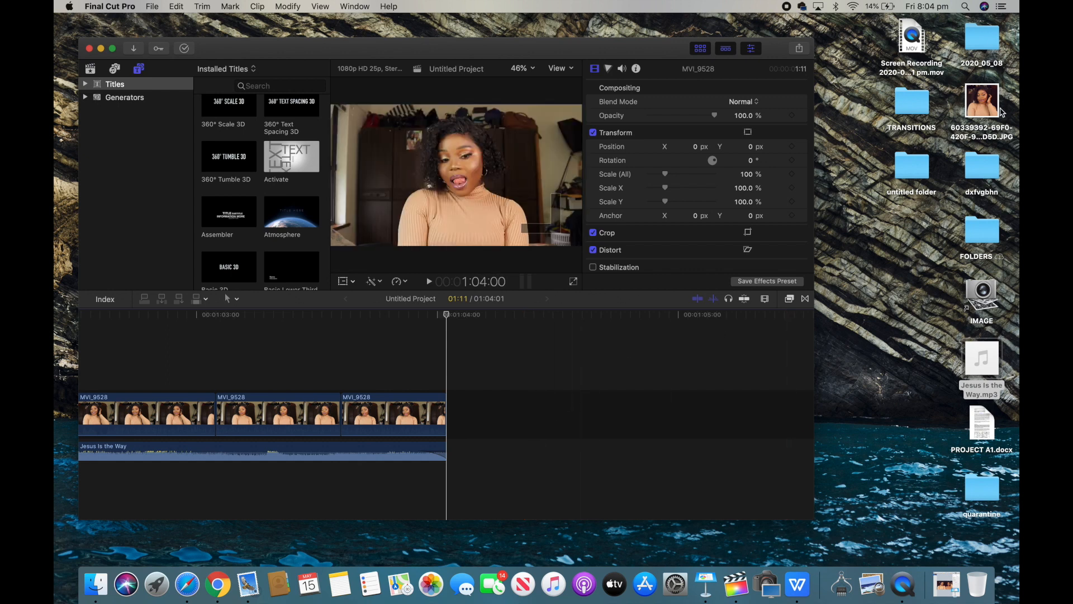
left_click(972, 100)
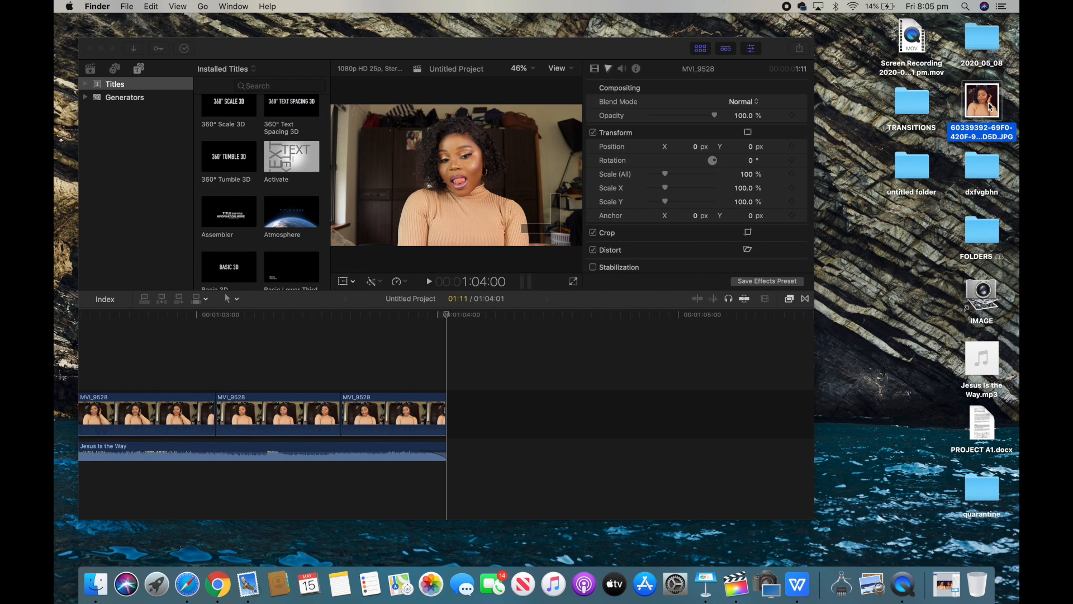
double_click(982, 103)
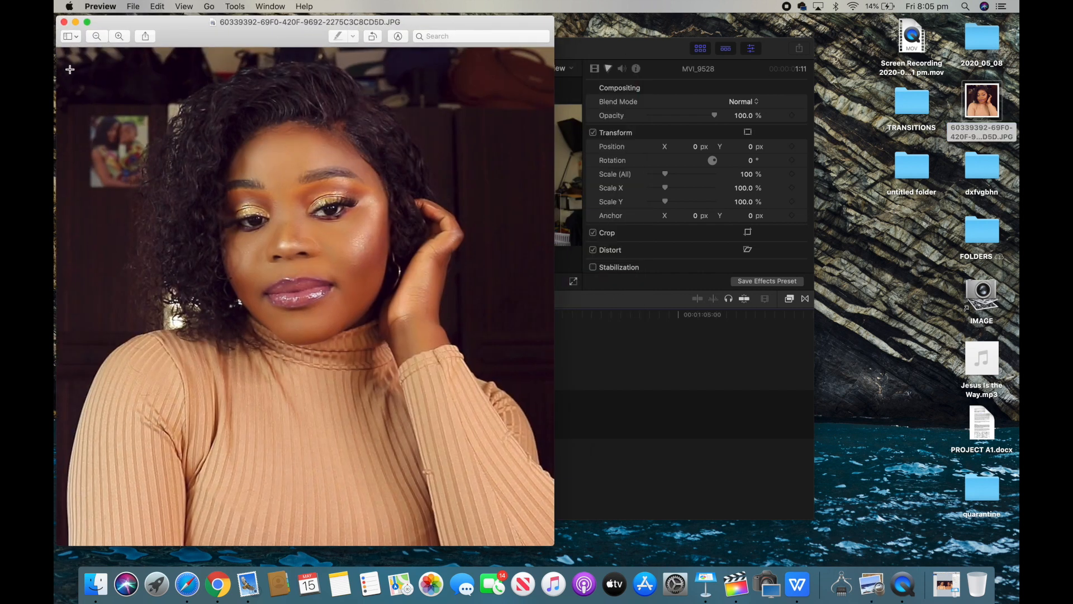
left_click(64, 22)
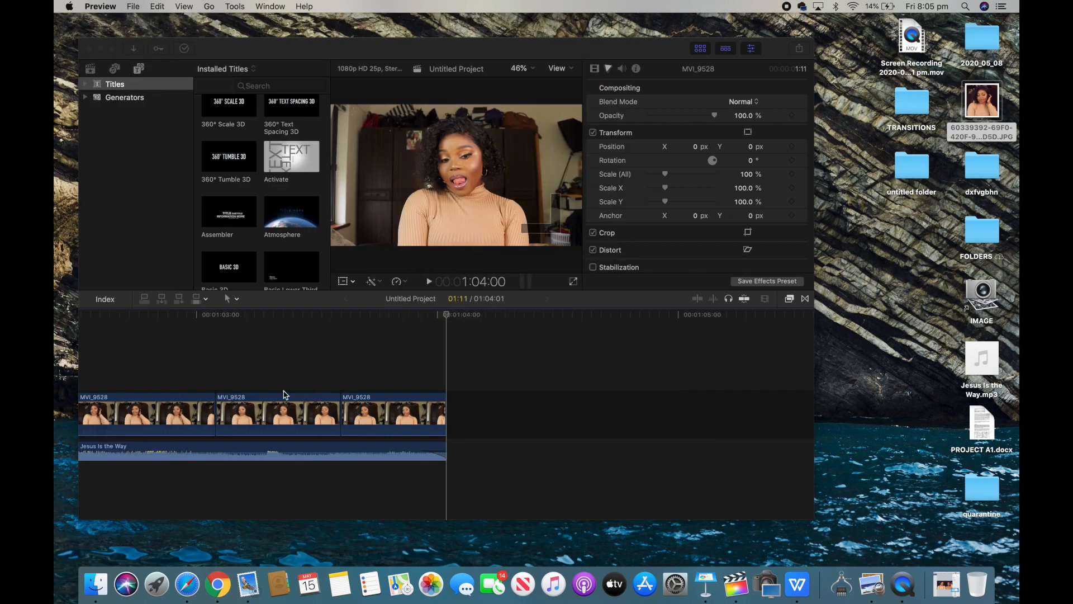
scroll(246, 413, "left", 15)
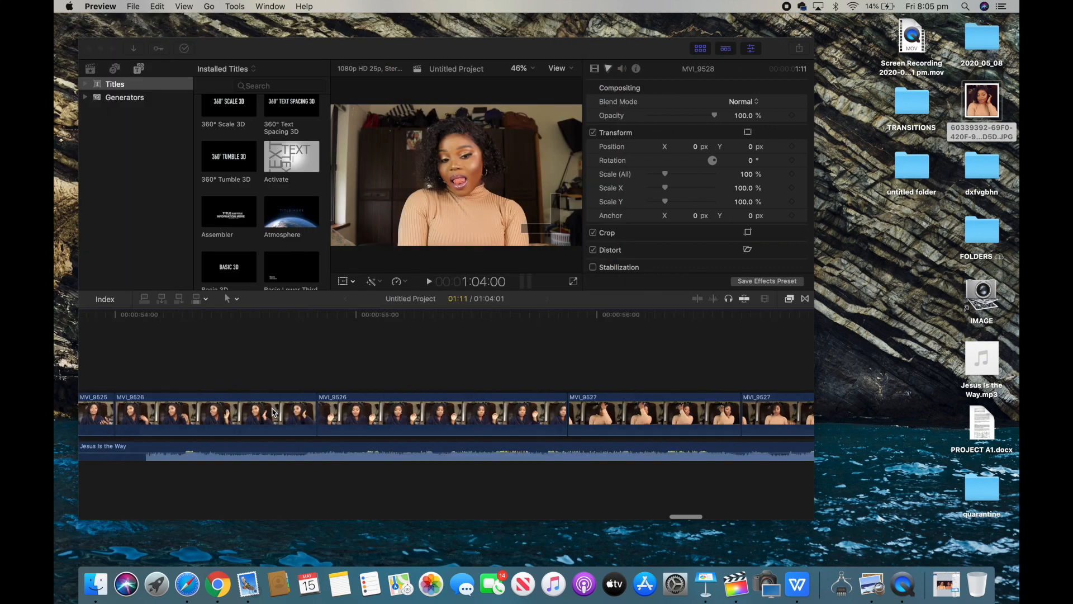
scroll(273, 413, "left", 20)
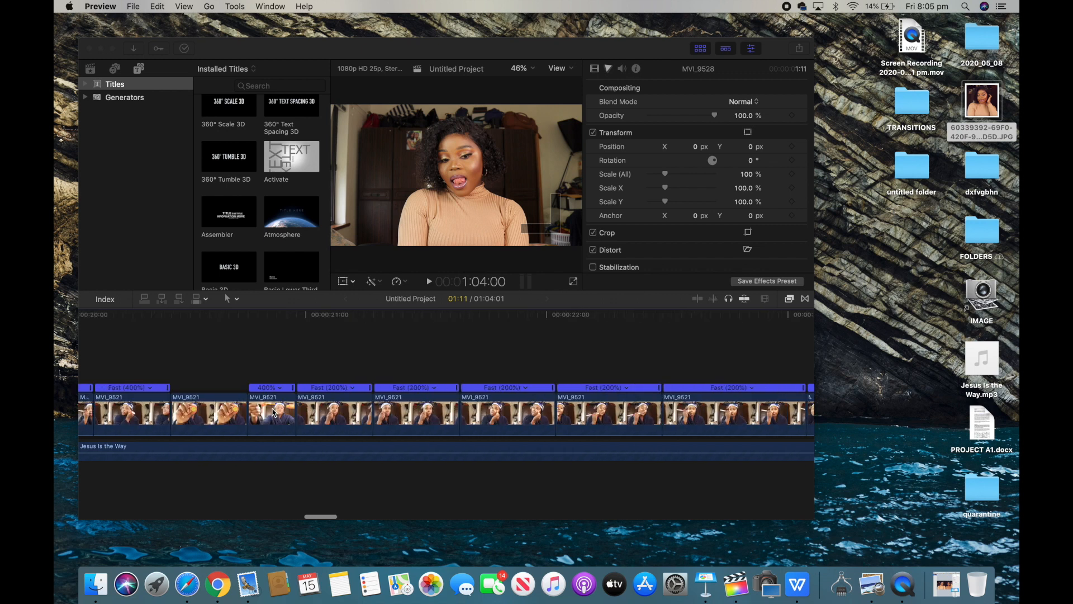
scroll(273, 413, "left", 10)
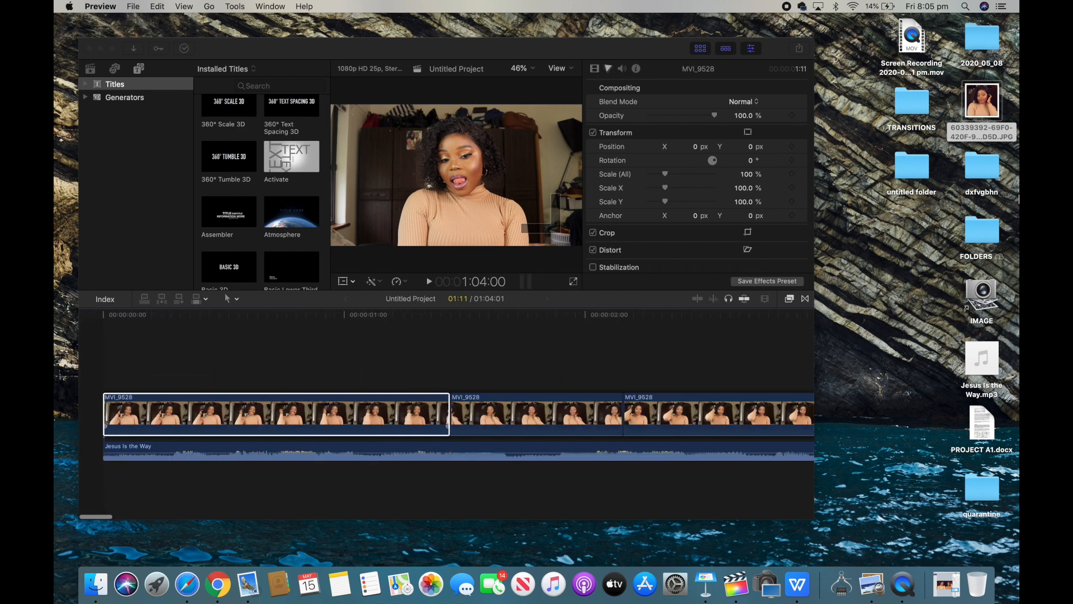
Step: Insert the desktop photo at the start of the timeline, then split it and delete the excess so only a brief opening clip remains
left_click_drag(731, 291, 99, 411)
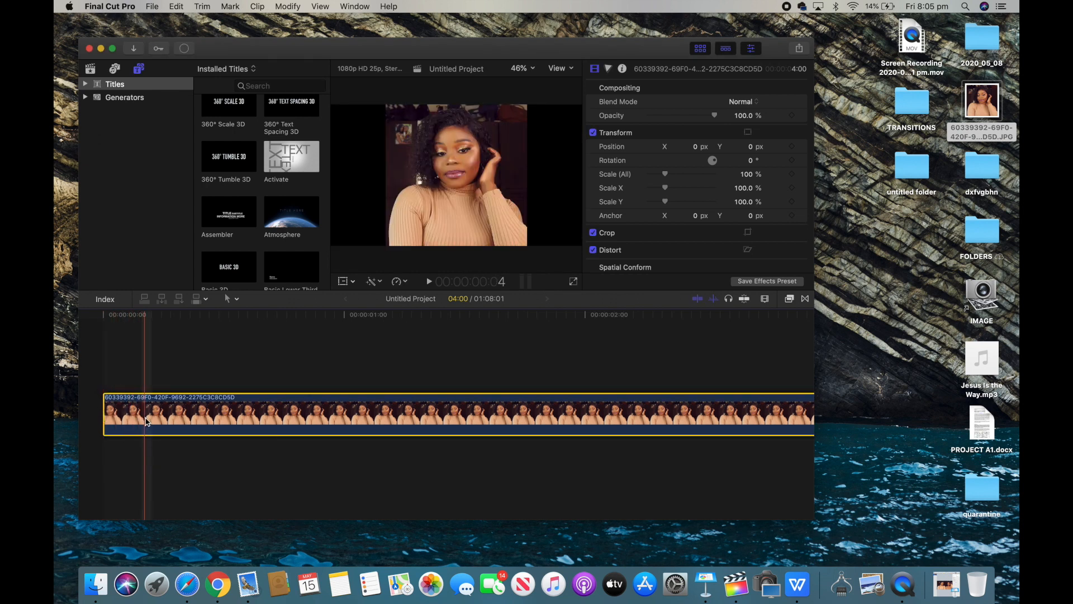
key("super+b")
left_click(220, 407)
key("Delete")
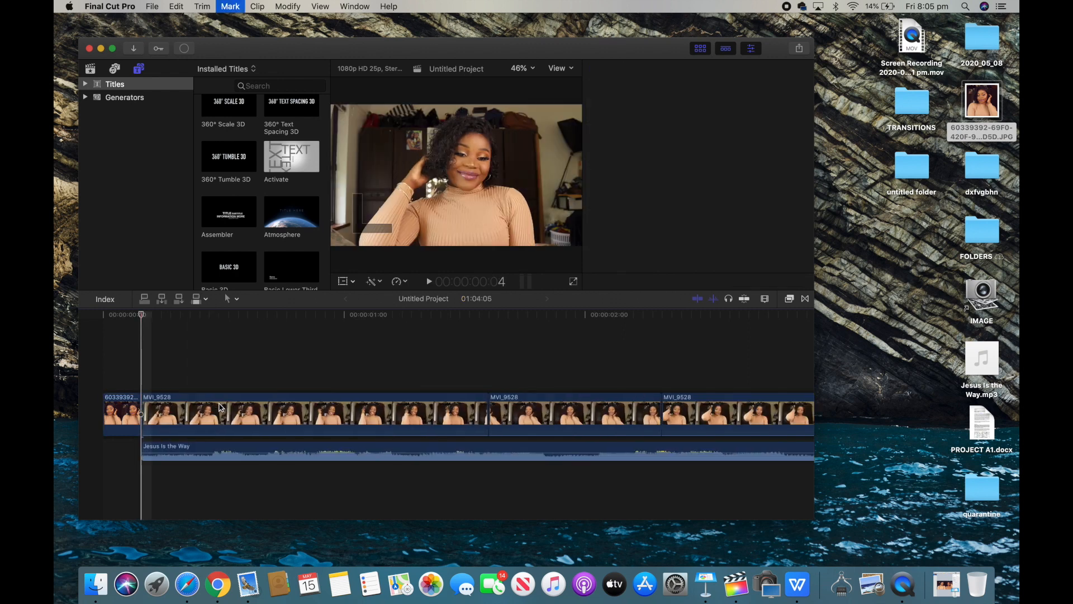
Step: Extend the end of the music clip to line up with the end of the last video clip
key("super+4")
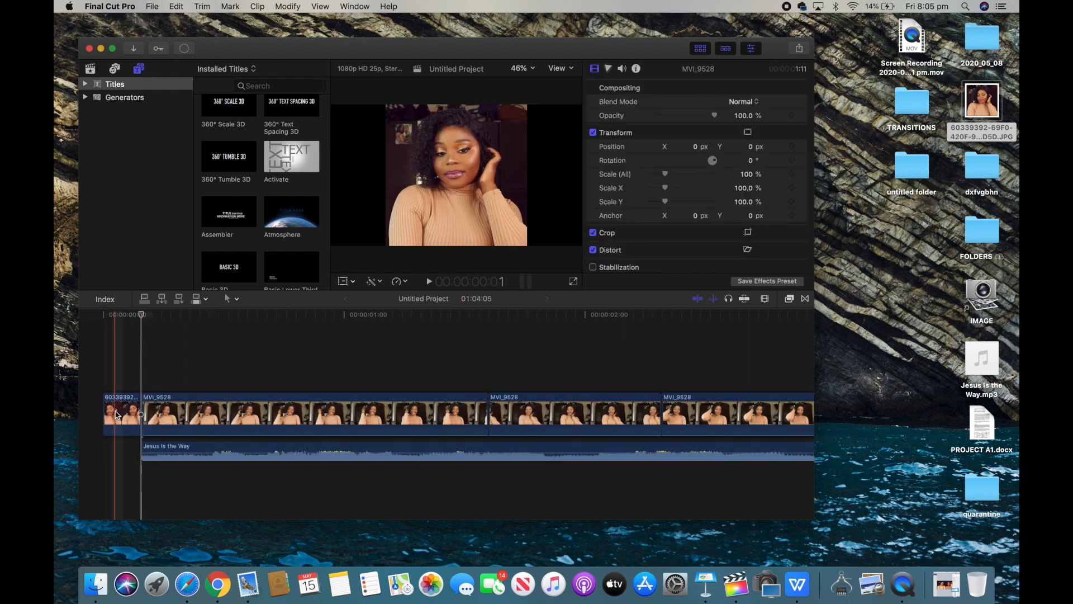
left_click(114, 50)
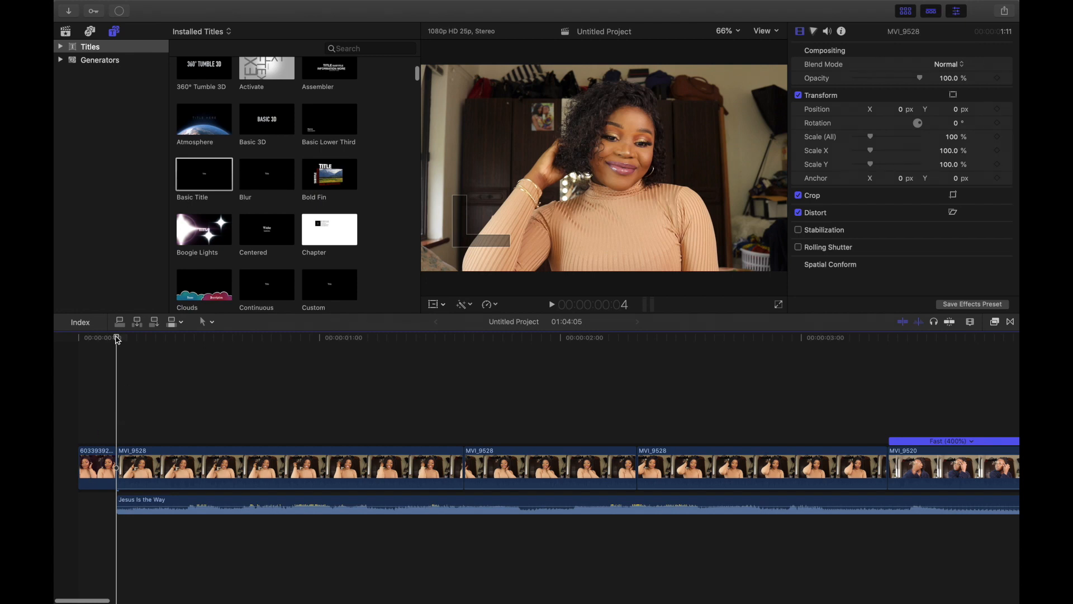
left_click(79, 340)
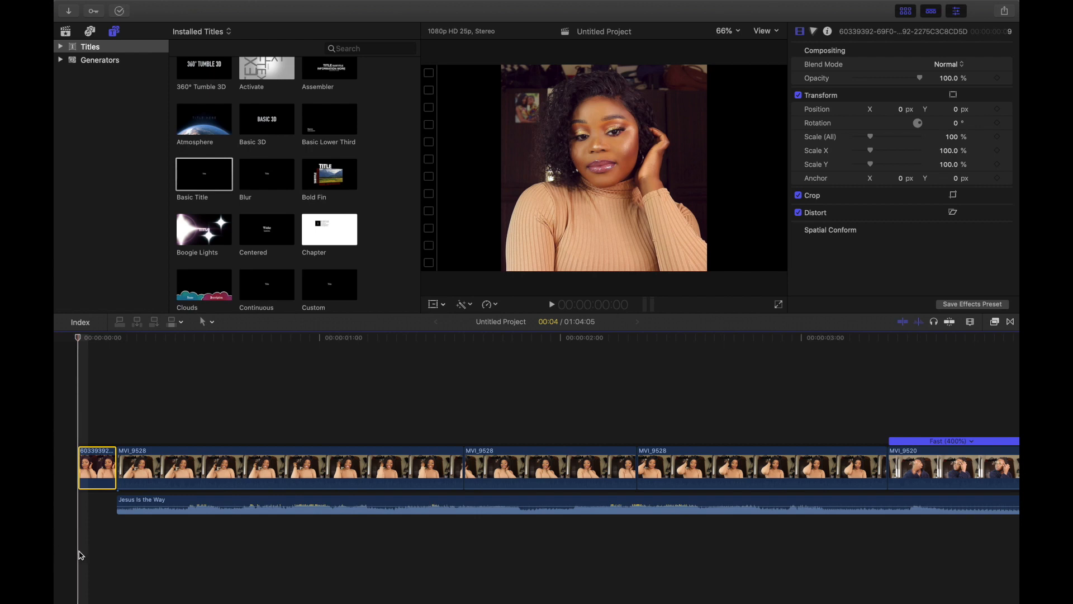
left_click_drag(161, 507, 120, 507)
scroll(112, 506, "right", 10)
scroll(111, 506, "right", 20)
scroll(110, 506, "right", 20)
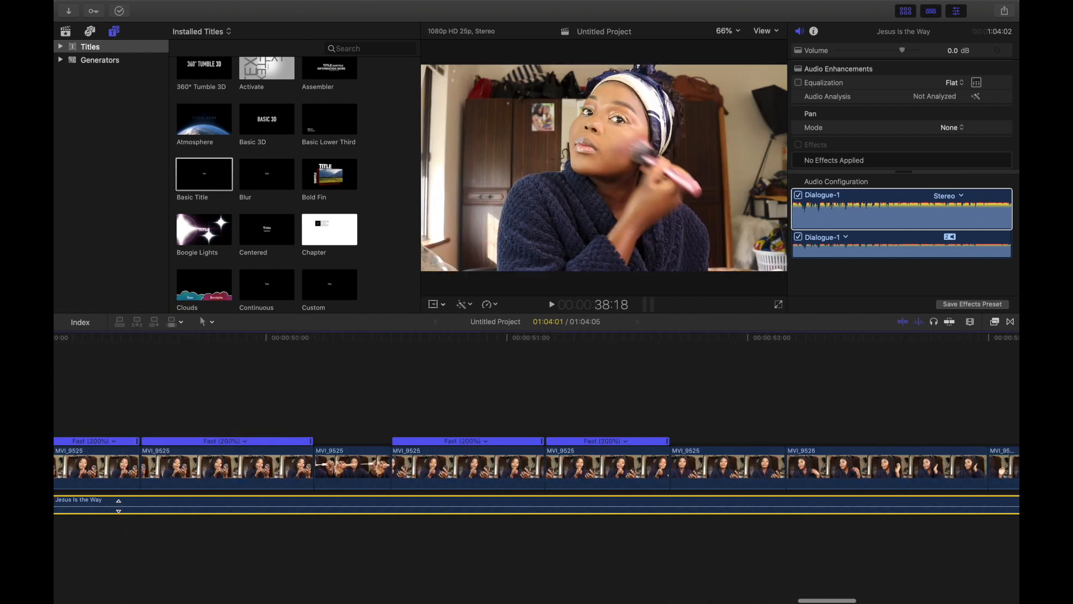
scroll(119, 506, "right", 15)
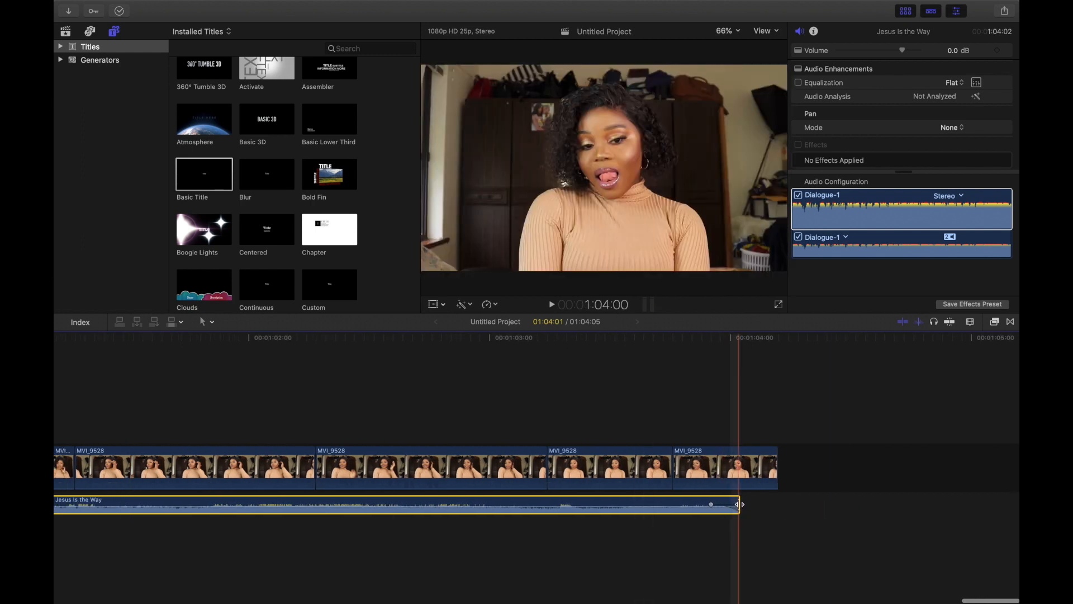
left_click_drag(738, 504, 779, 499)
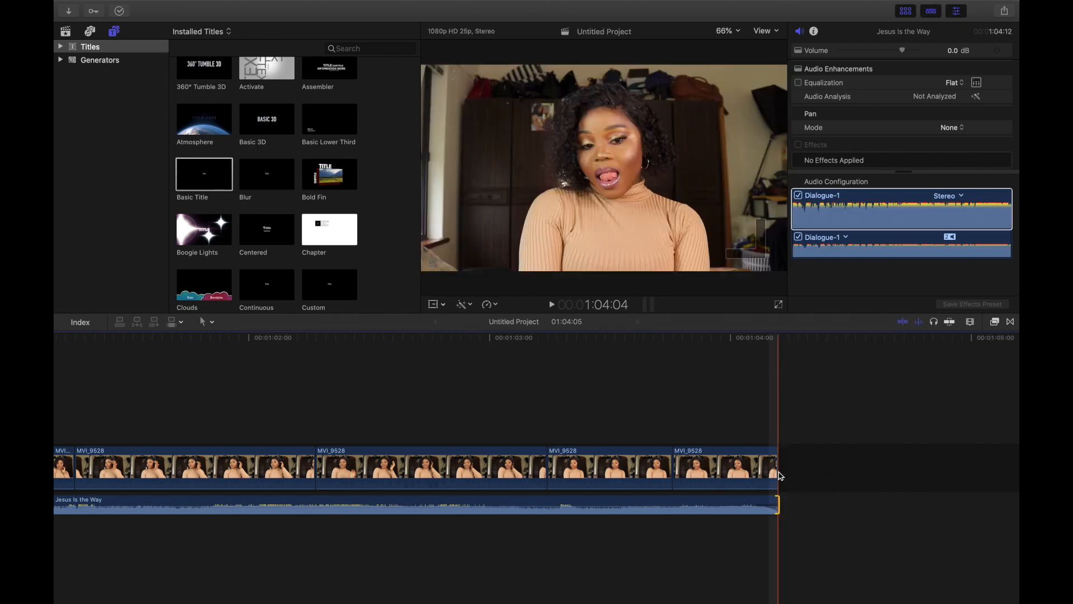
left_click_drag(780, 503, 779, 502)
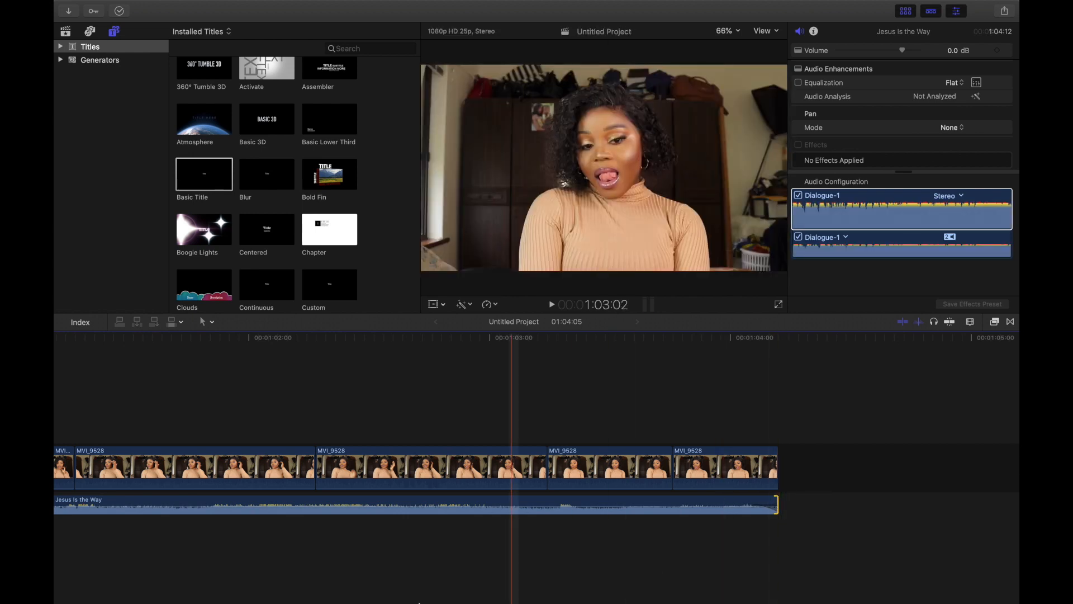
Step: Scale the opening photo clip to 179% and reposition it in the viewer so it fills the frame
scroll(392, 545, "left", 15)
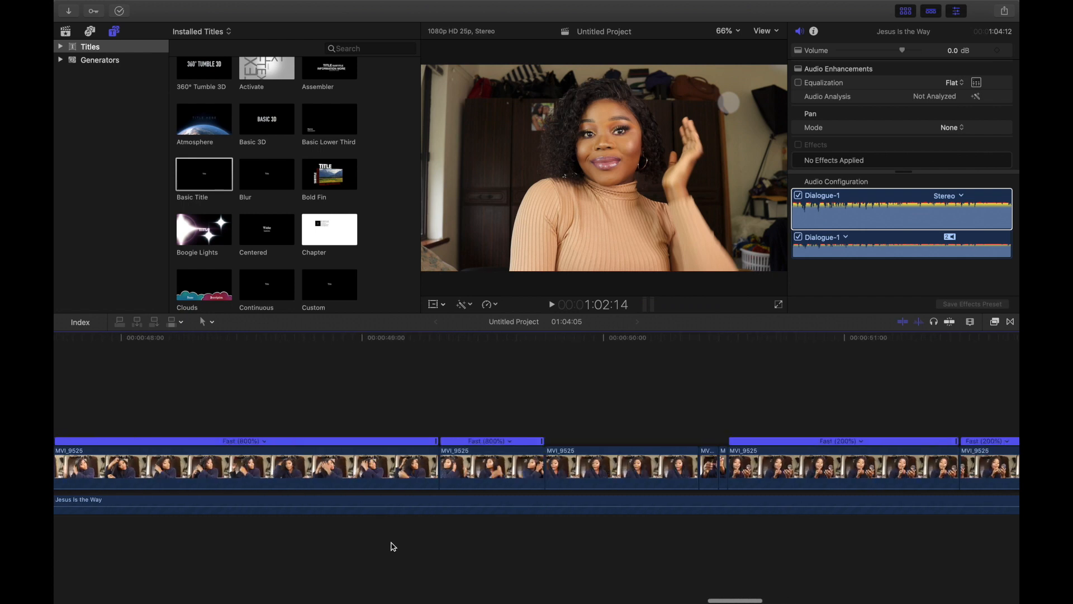
scroll(394, 547, "left", 20)
scroll(394, 546, "left", 20)
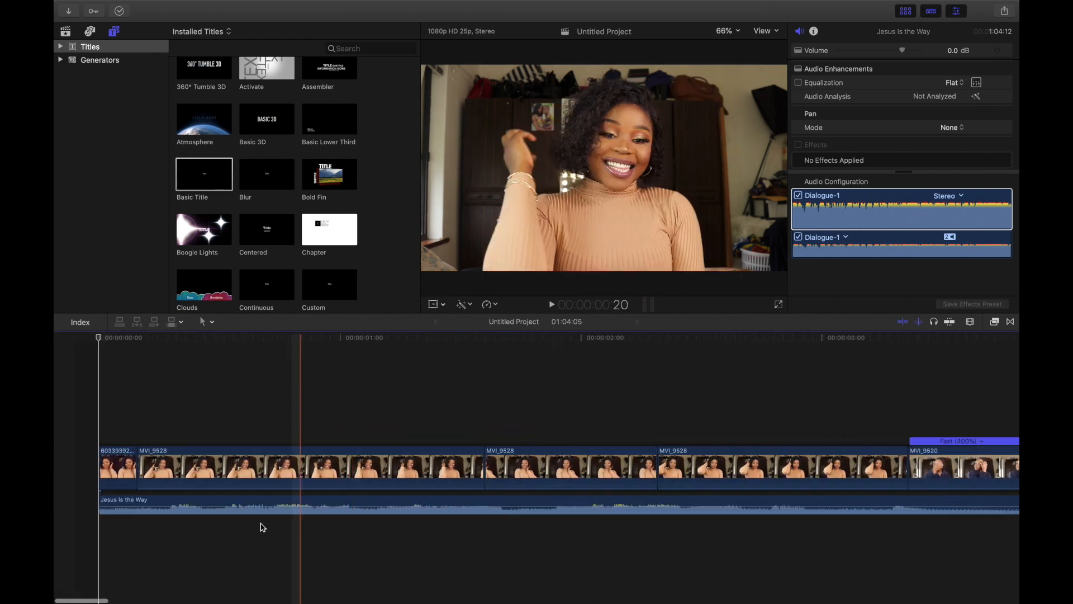
left_click(94, 471)
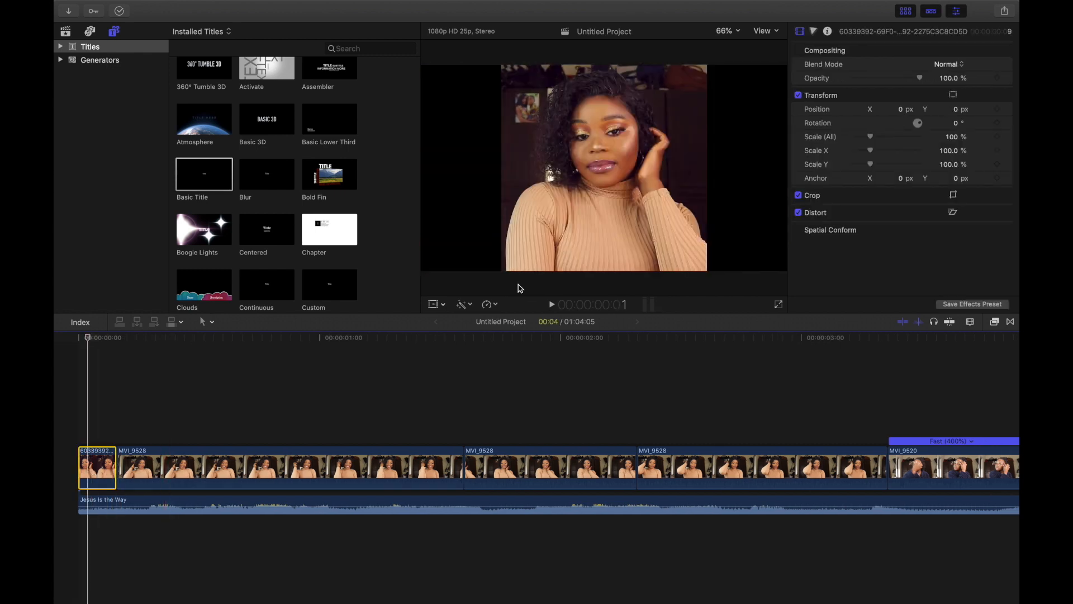
left_click(434, 305)
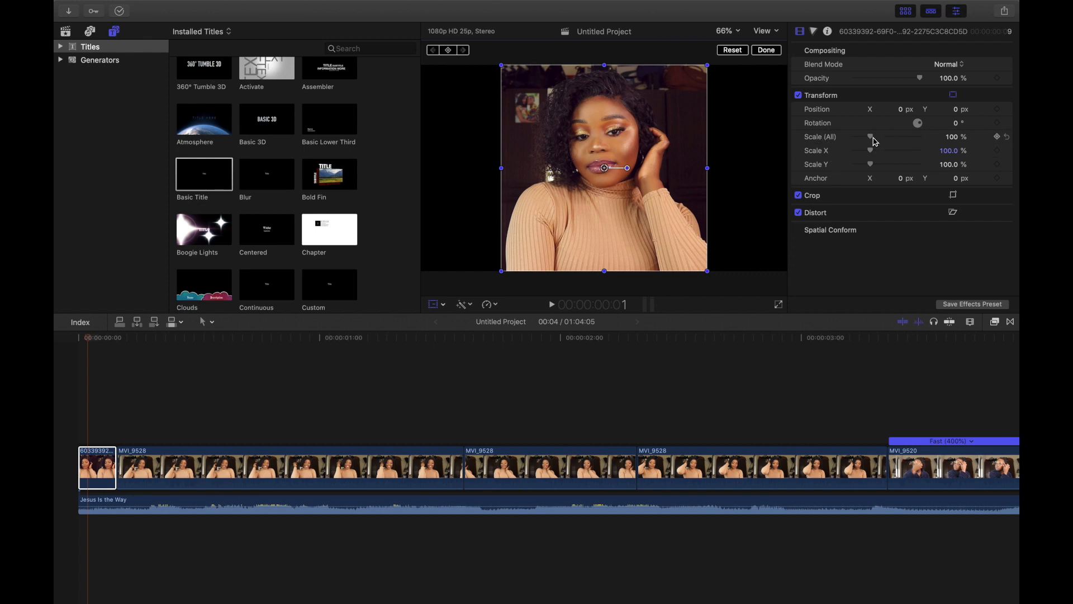
mouse_move(875, 142)
left_mouse_down()
mouse_move(917, 150)
mouse_move(861, 149)
mouse_move(885, 154)
left_mouse_up()
left_click_drag(686, 161, 655, 260)
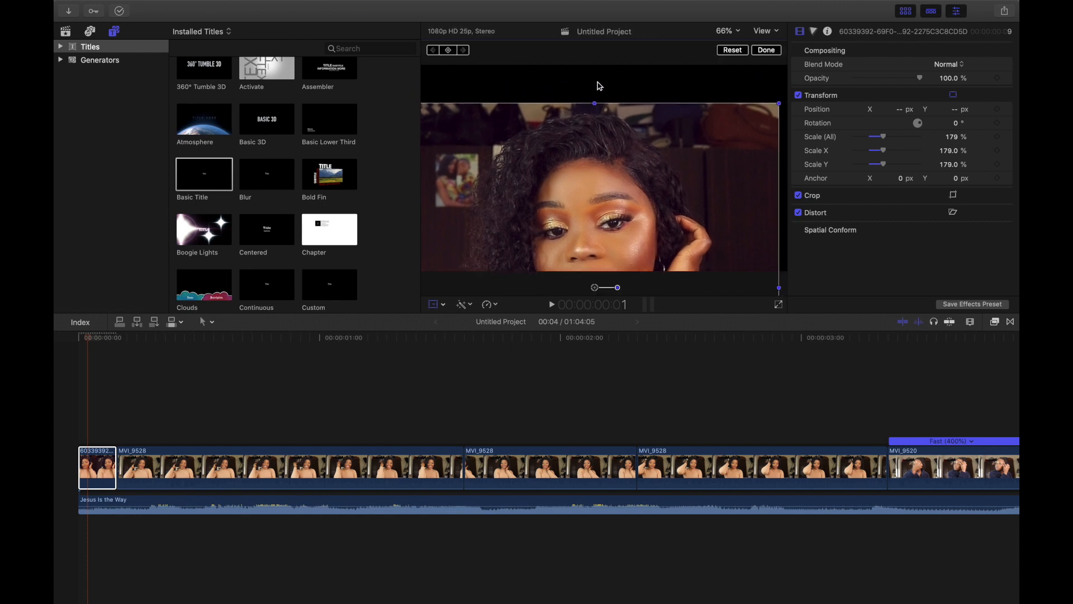
left_click_drag(652, 187, 669, 145)
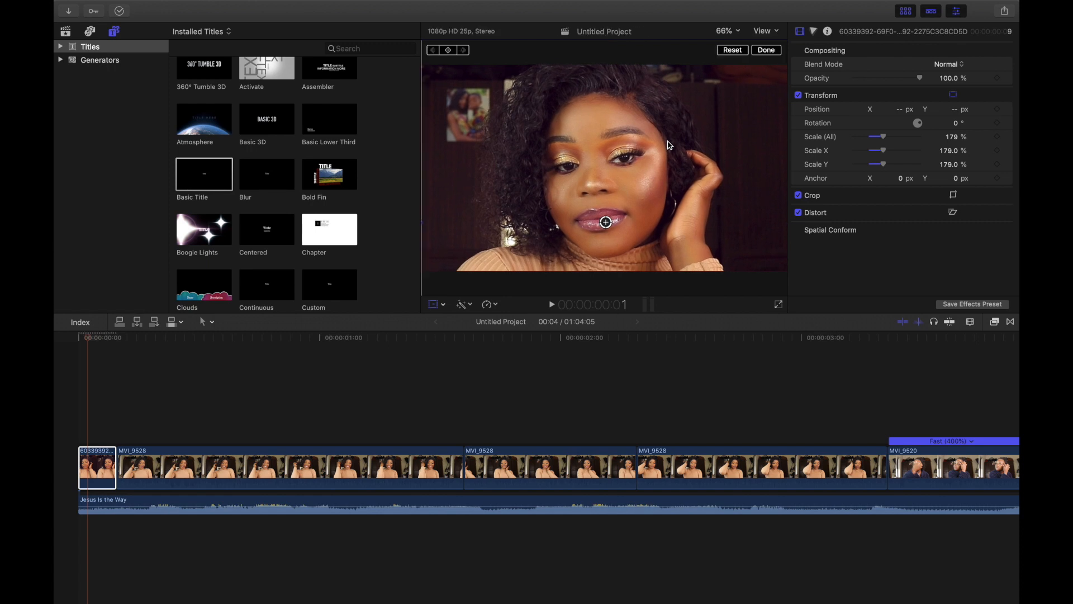
left_click(768, 51)
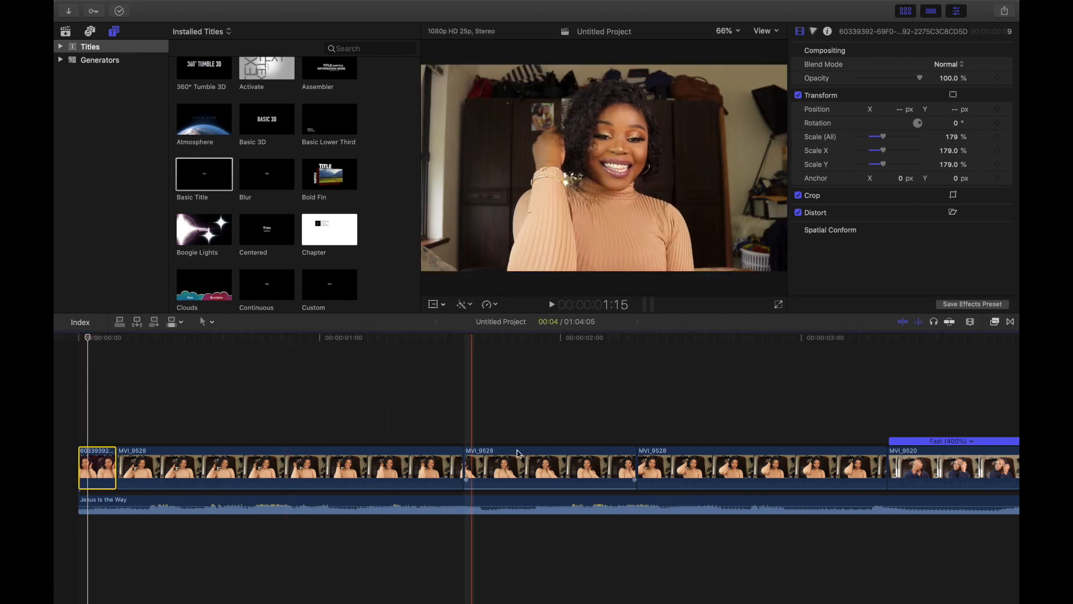
Step: Start sharing the project to Apple Devices 4K, with the title set to Makeover
key("End")
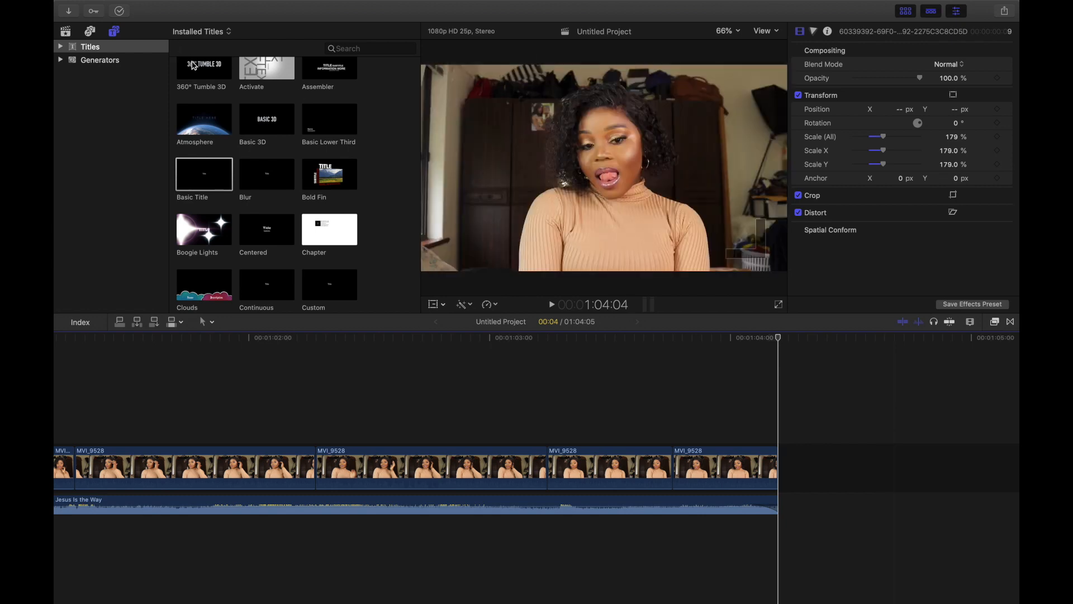
scroll(241, 66, "up", 5)
key("super+shift+1")
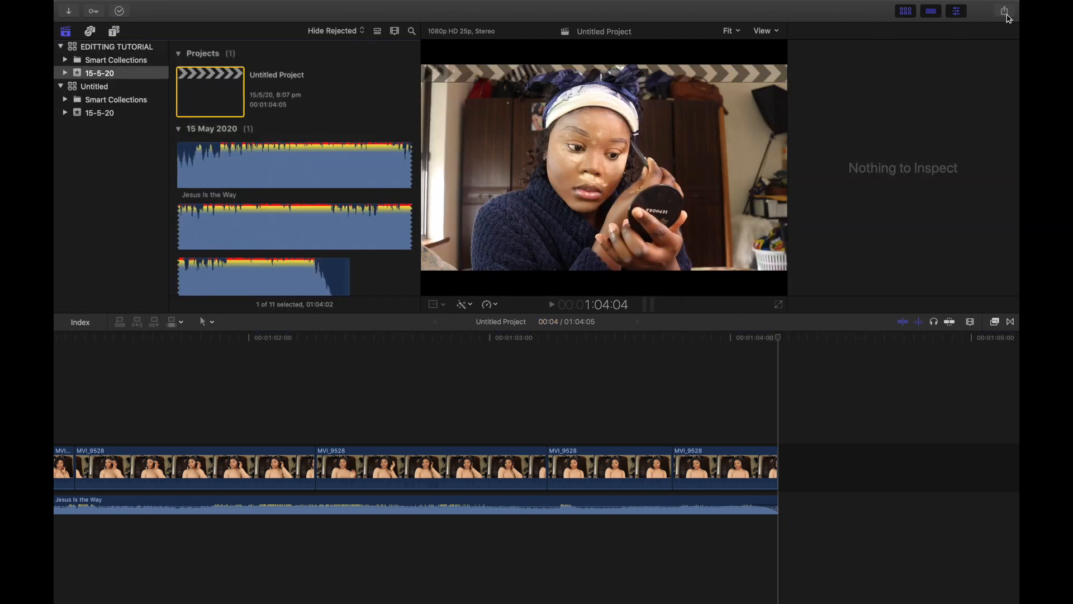
left_click(1005, 13)
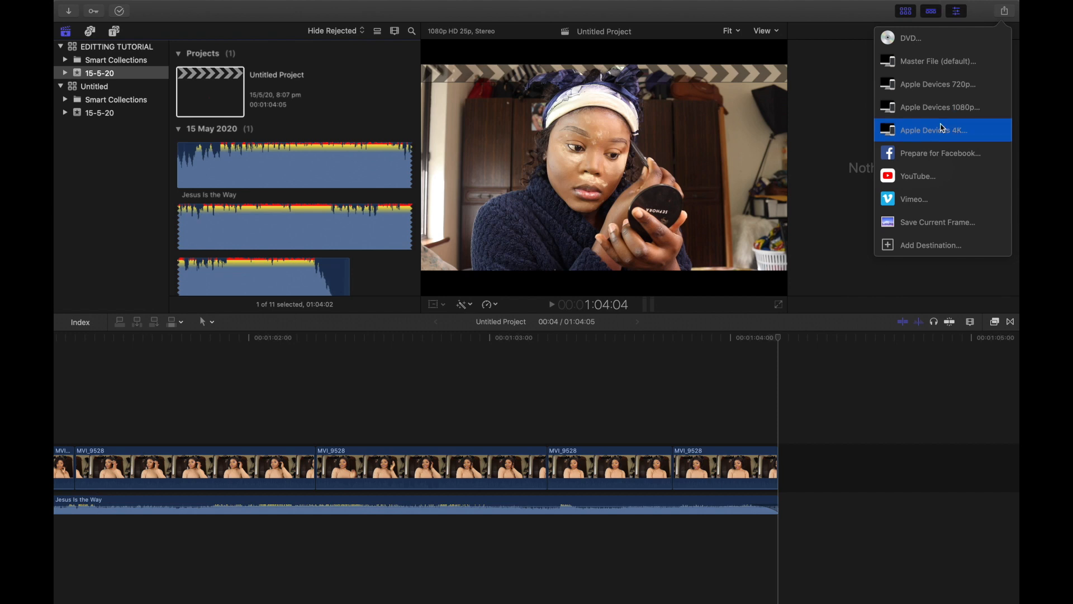
left_click(933, 140)
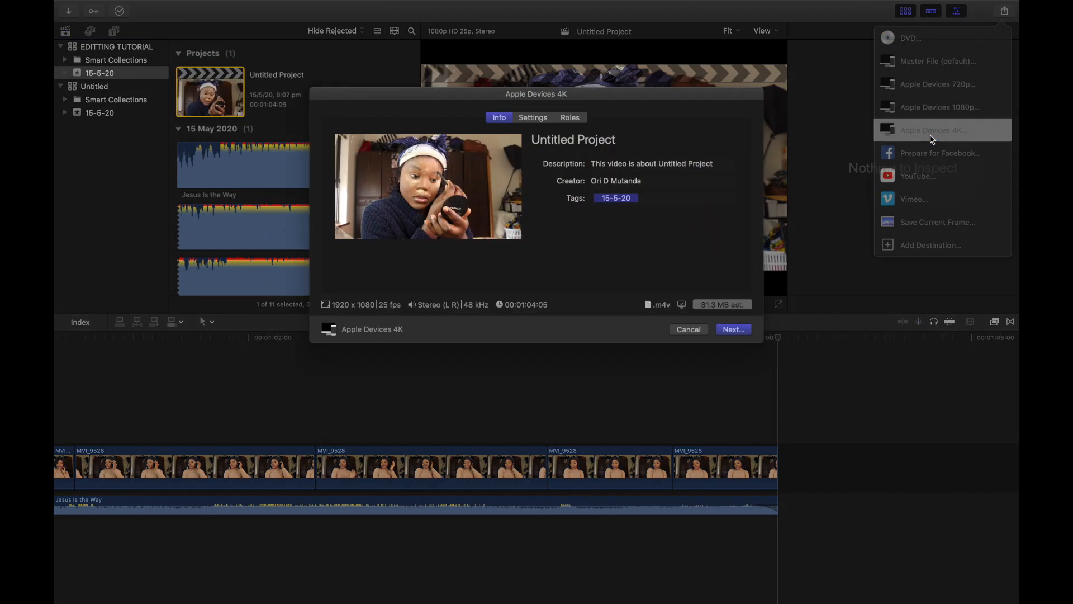
left_click_drag(621, 141, 517, 145)
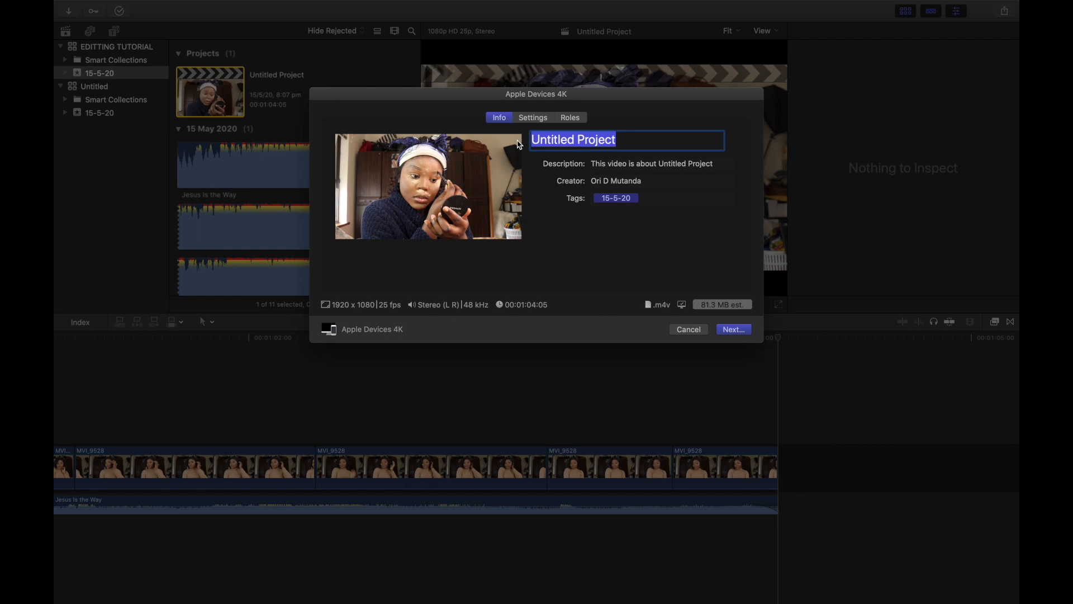
type("Tu")
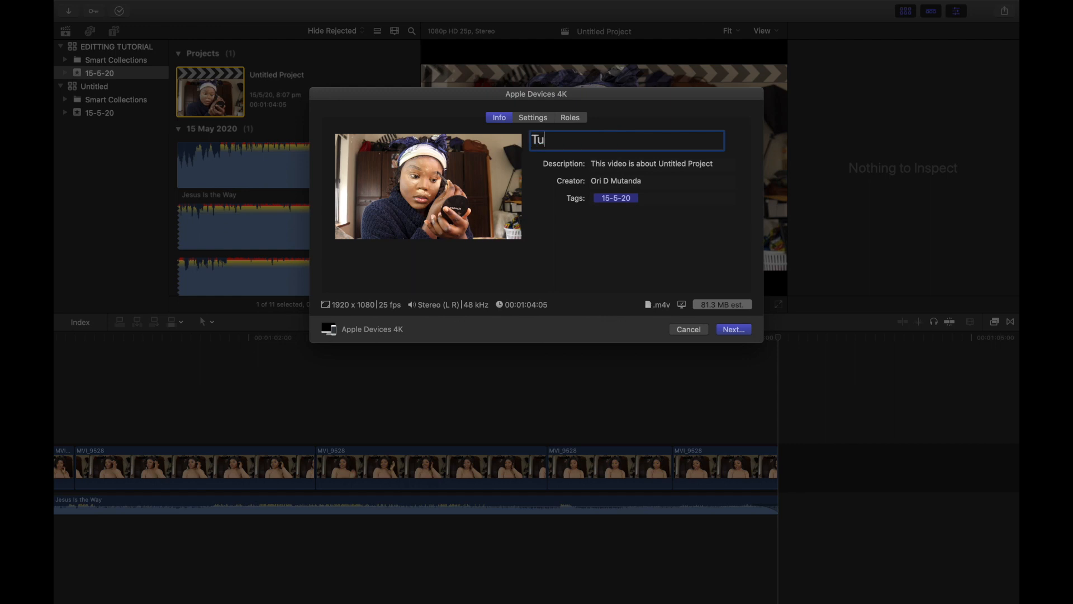
key("BackSpace")
key("BackSpace")
key("BackSpace")
type("Makeover")
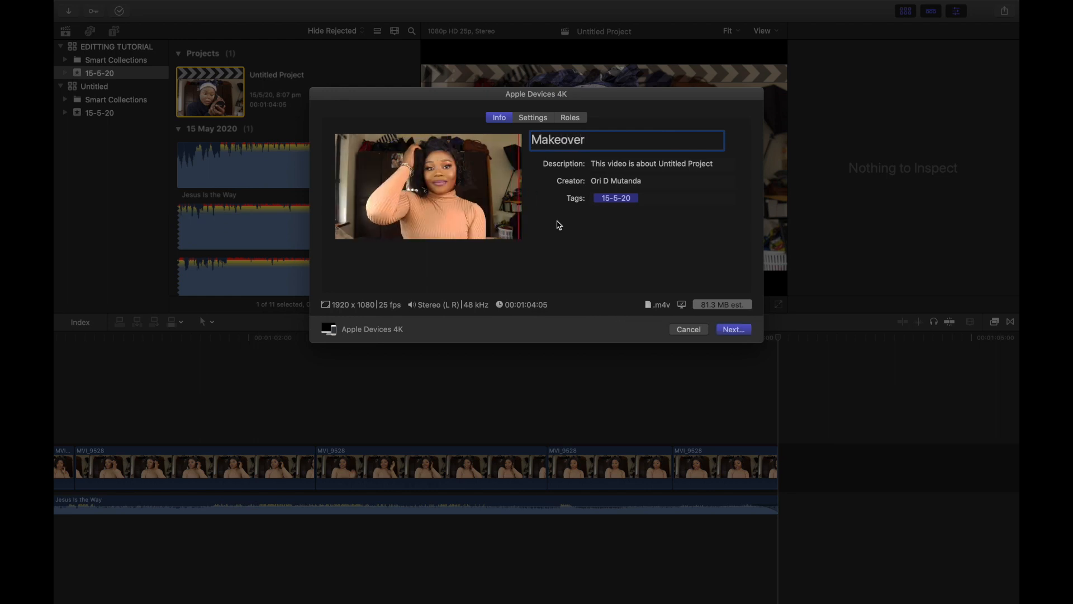
left_click(732, 331)
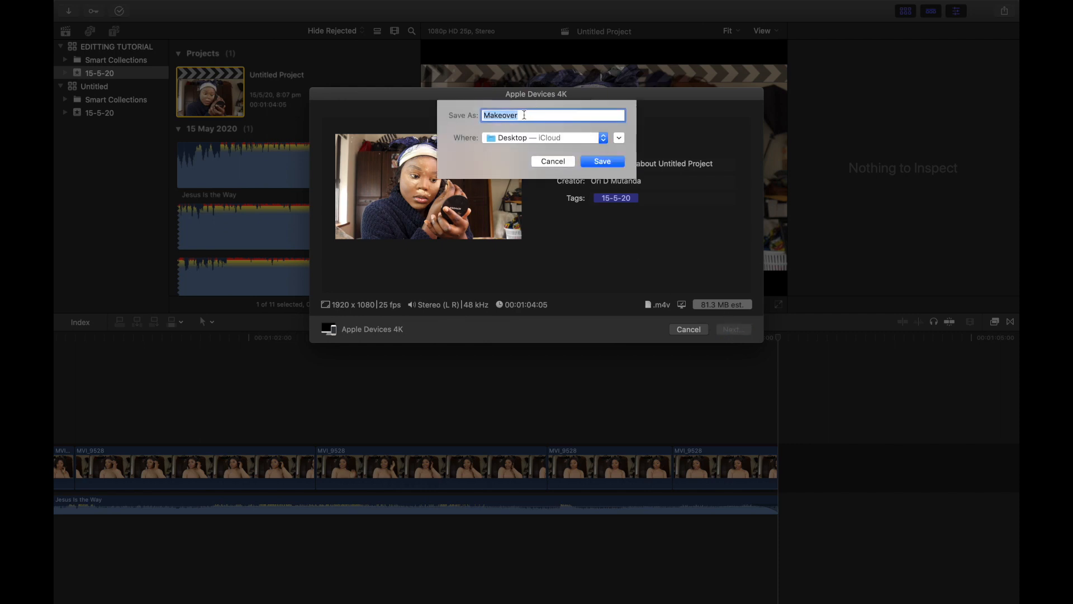
Step: Save the export as Makeover in Desktop — iCloud
left_click(603, 138)
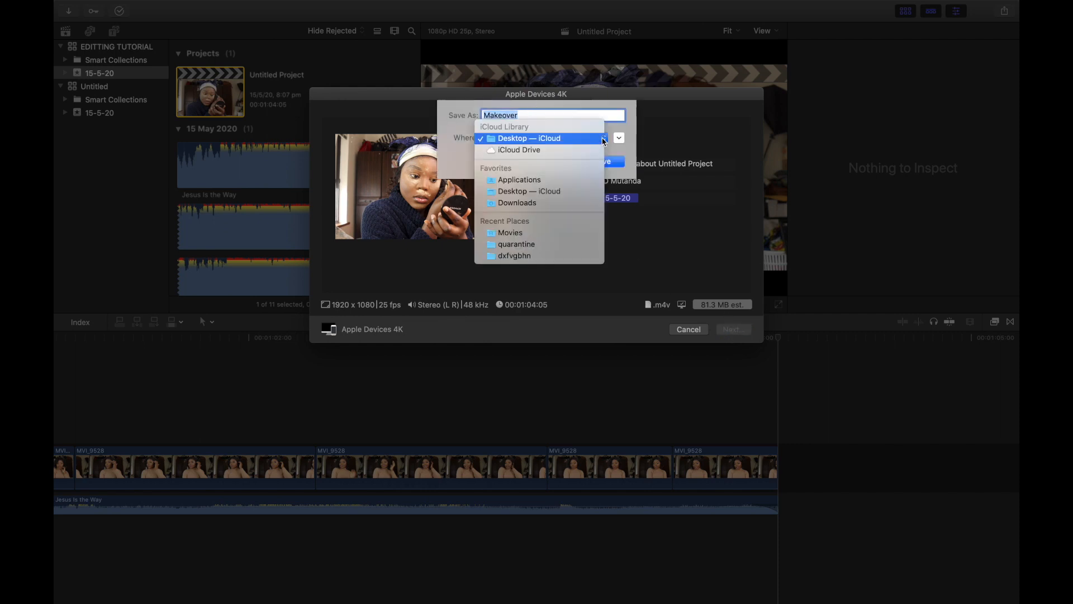
left_click(534, 204)
left_click(604, 140)
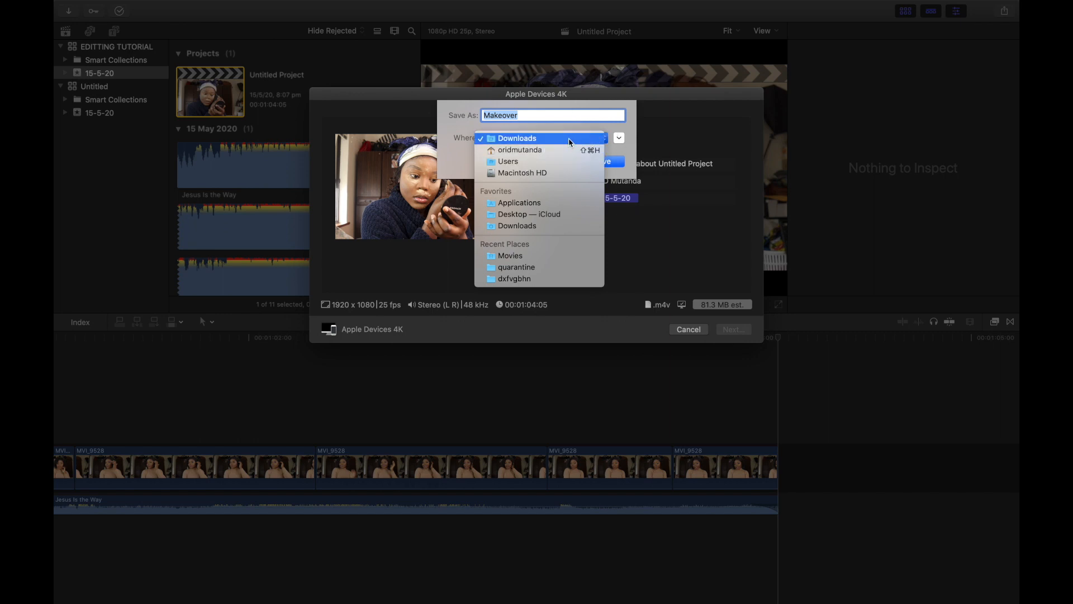
left_click(625, 150)
left_click(604, 139)
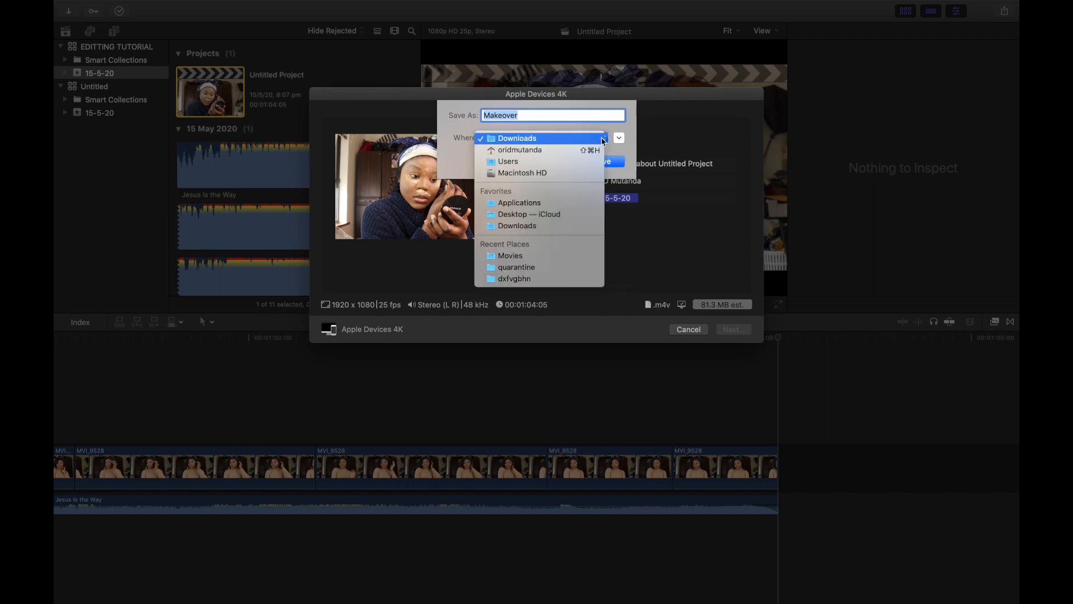
left_click(524, 218)
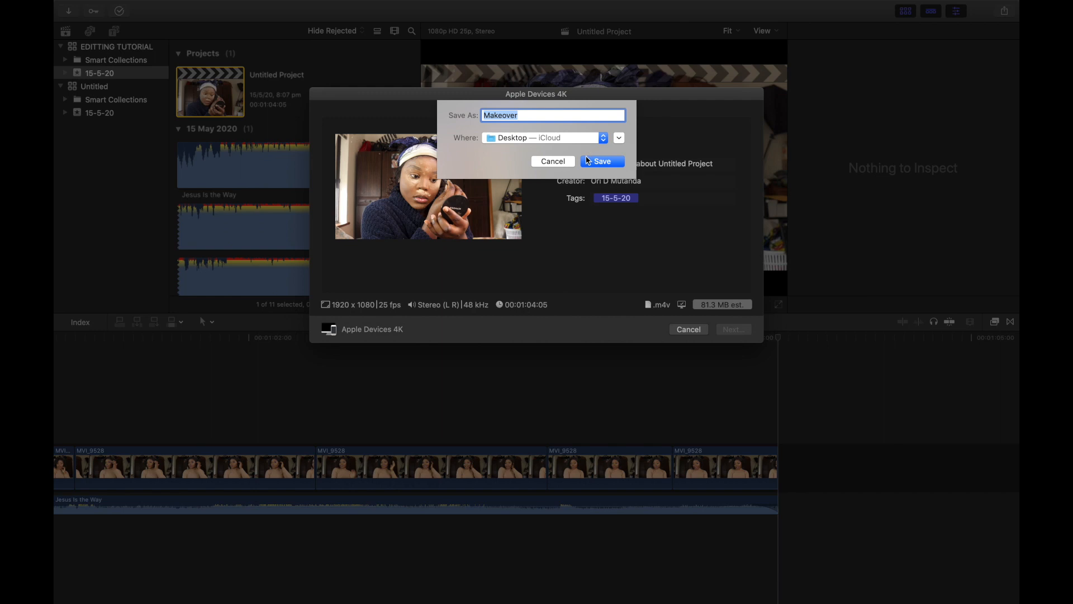
left_click(604, 161)
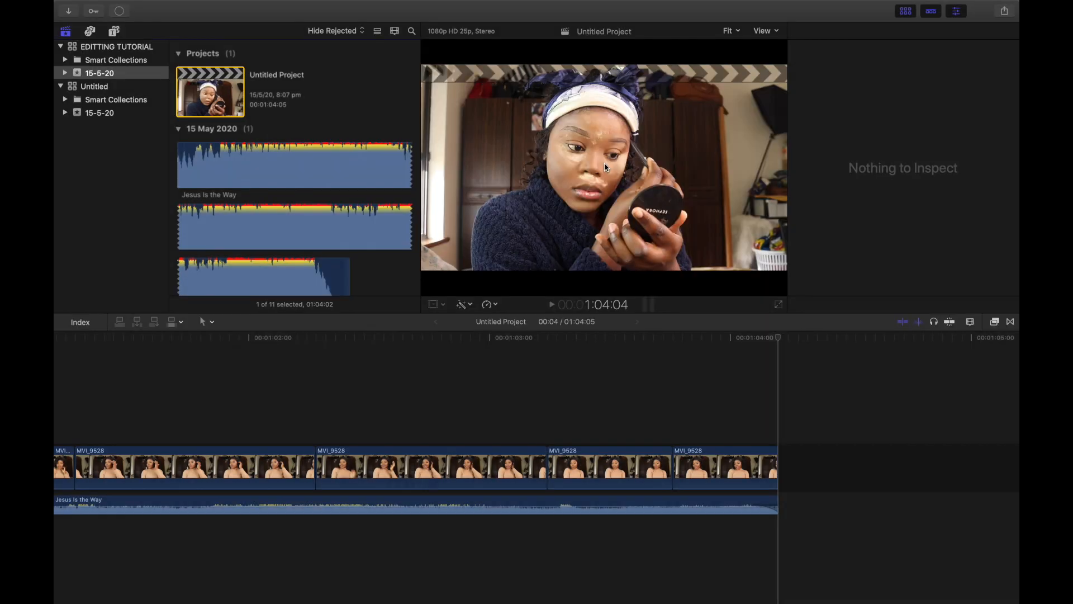
Step: Open the background tasks window to check the sharing progress, then close it
mouse_move(407, 3)
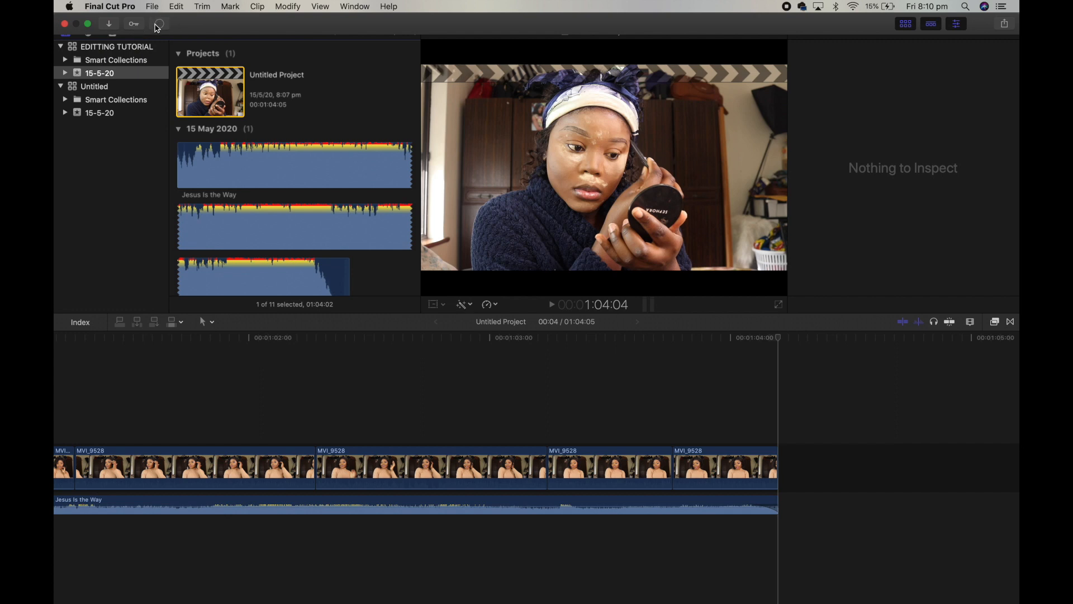
left_click(160, 24)
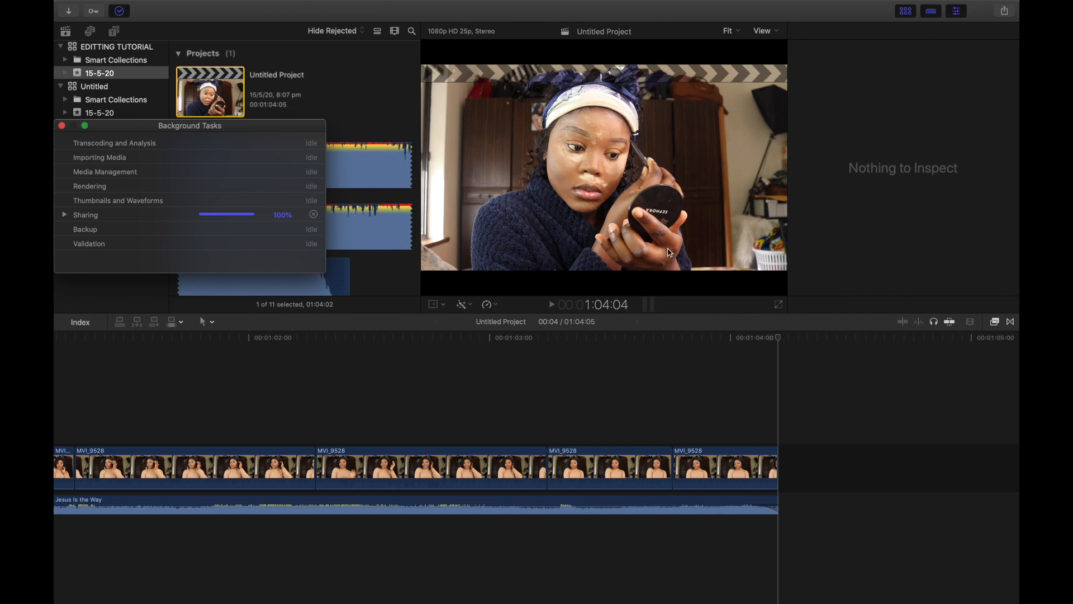
left_click(62, 125)
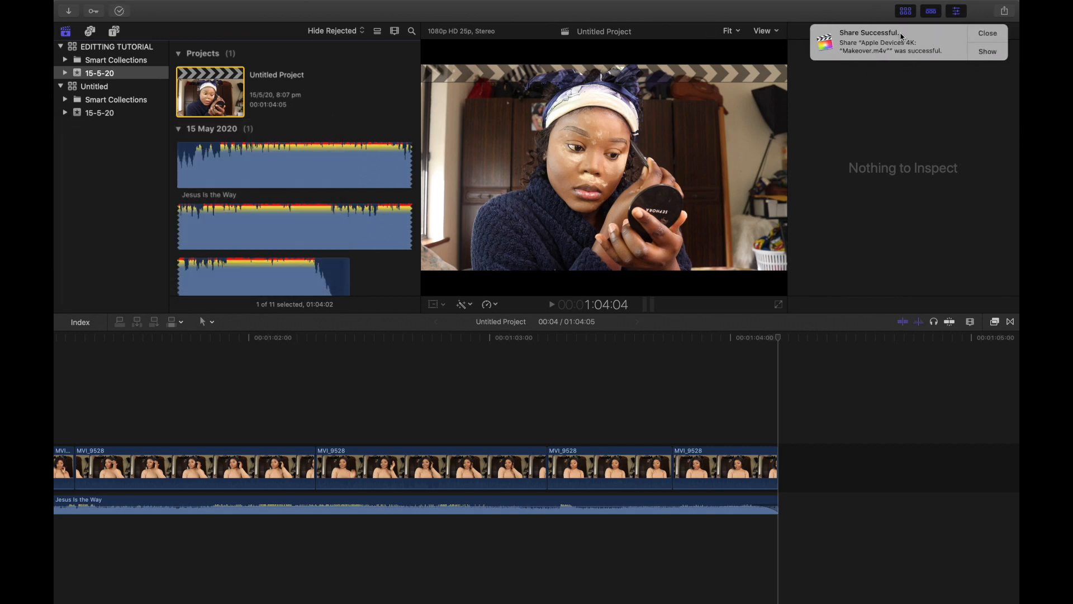
Step: Show the exported Makeover.m4v file and play it in QuickTime Player
left_click(988, 52)
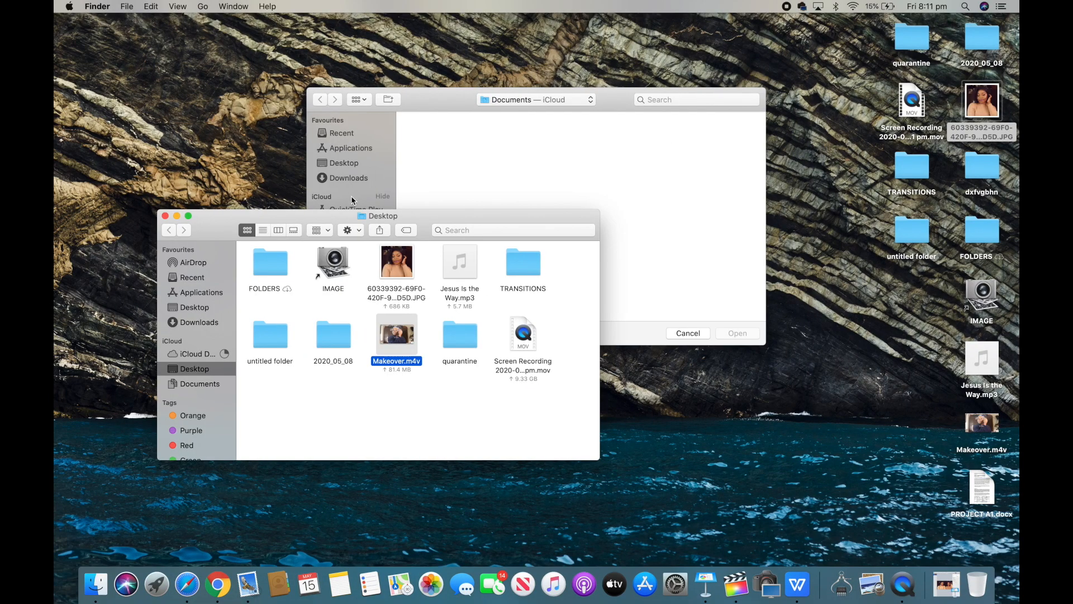
double_click(409, 342)
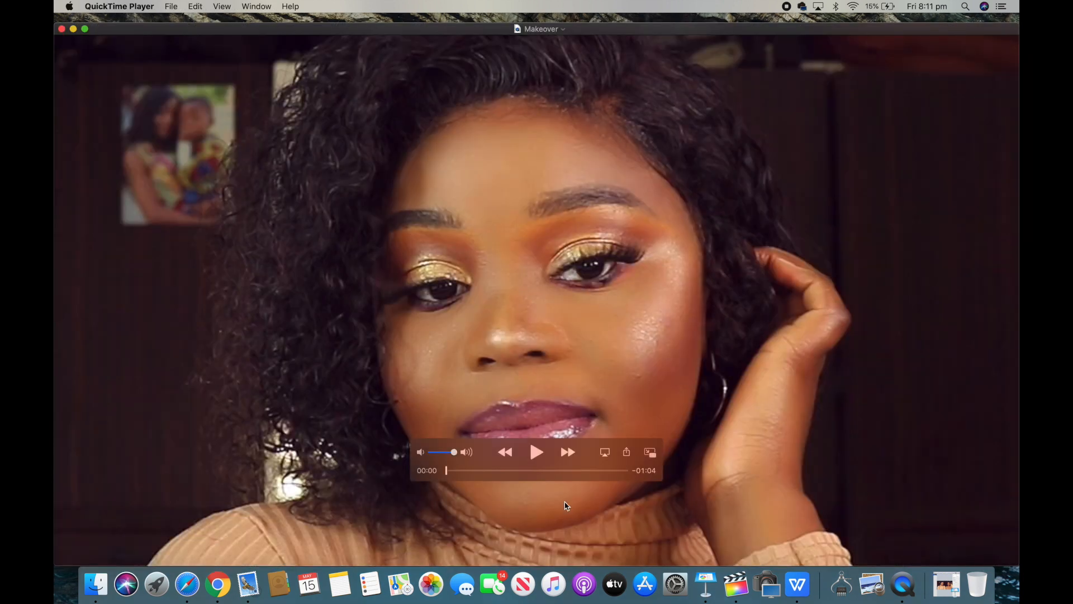
left_click(537, 452)
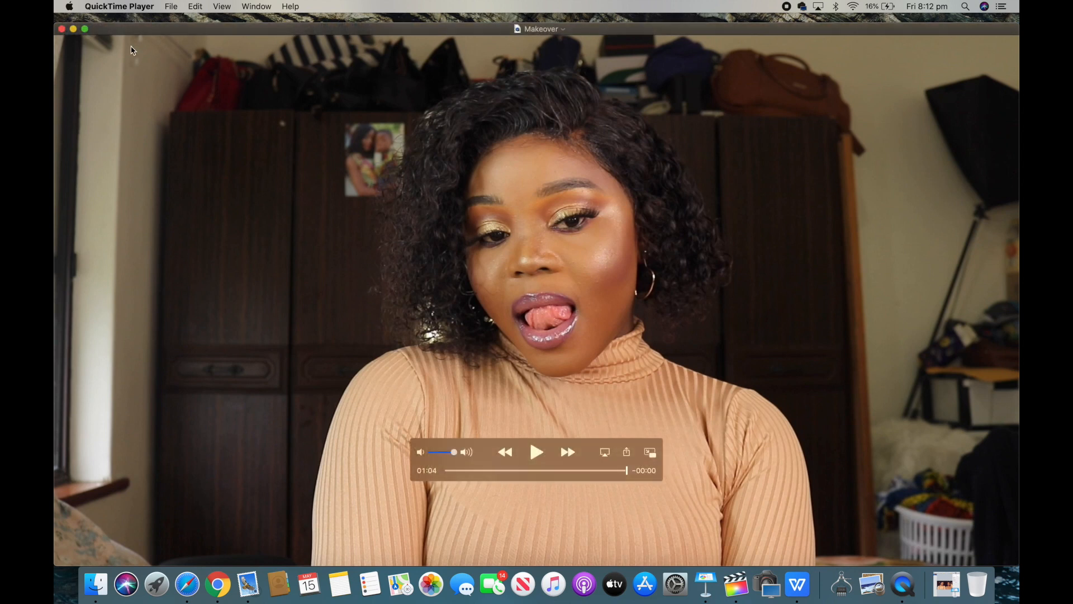
Step: Close the player and Finder windows, then reopen Makeover.m4v from the desktop in QuickTime Player
left_click(62, 29)
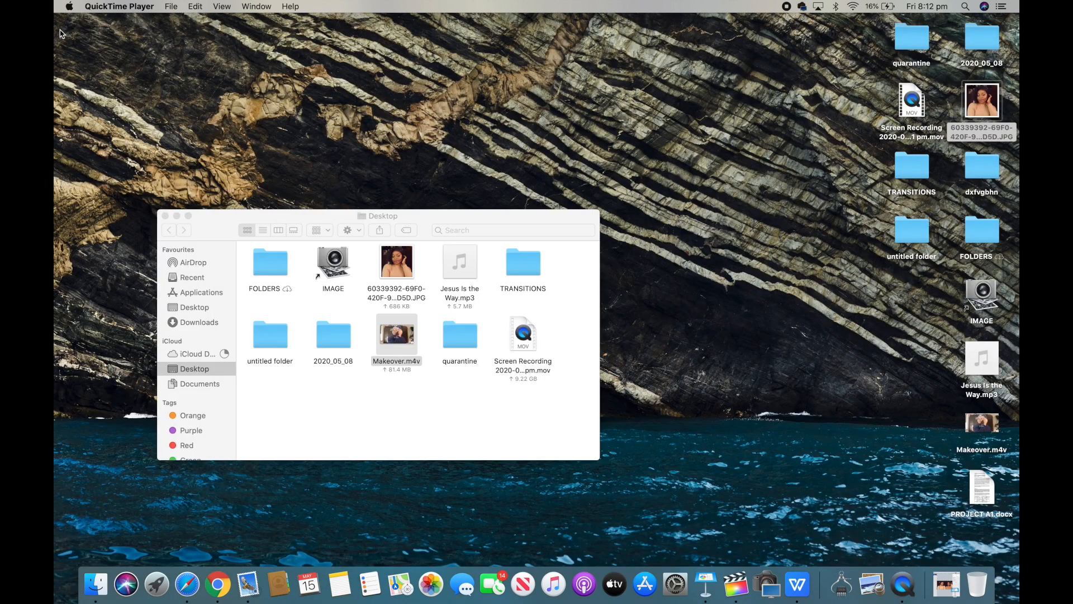
left_click(165, 216)
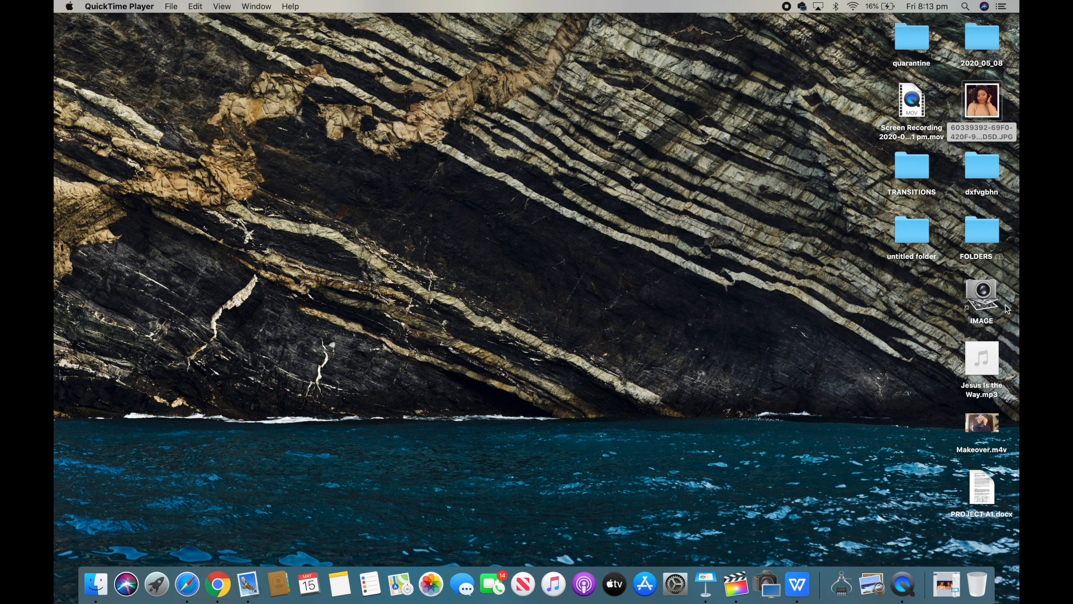
mouse_move(990, 422)
right_click(996, 427)
left_click(995, 425)
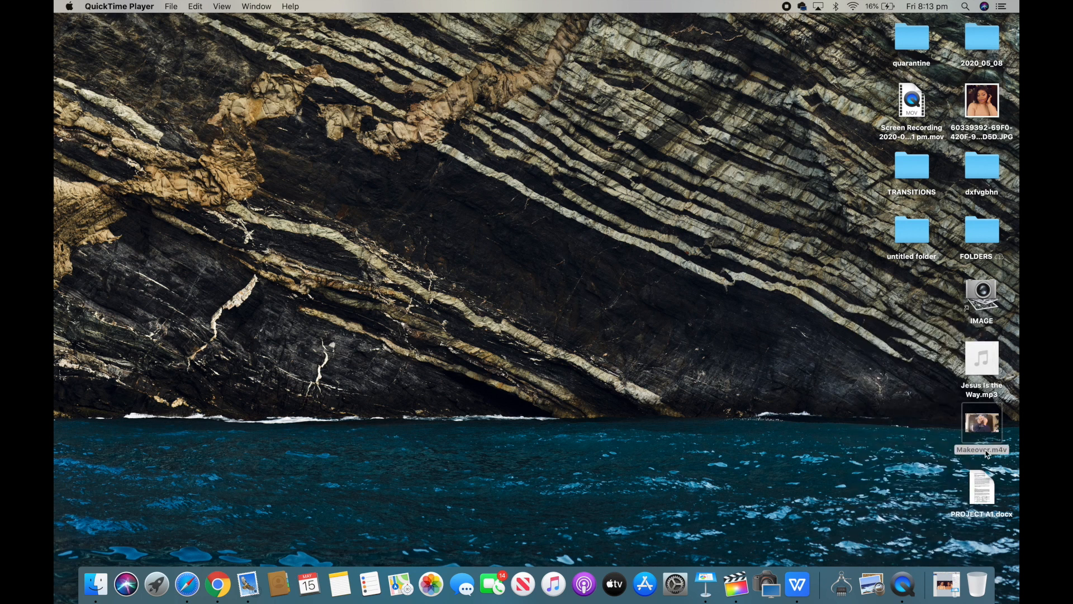
left_click(997, 424)
double_click(998, 425)
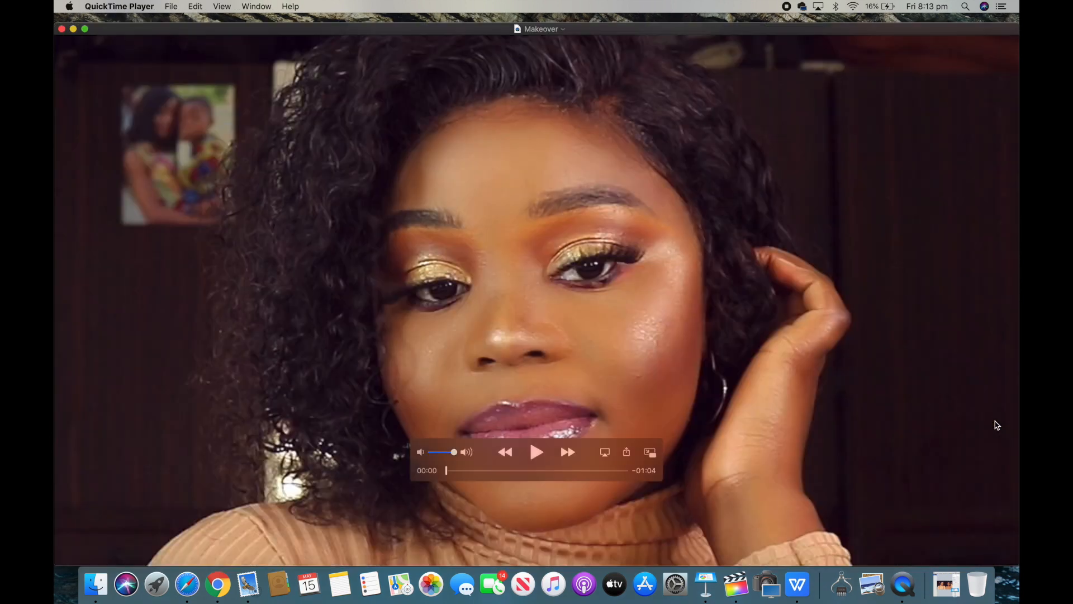
left_click(171, 6)
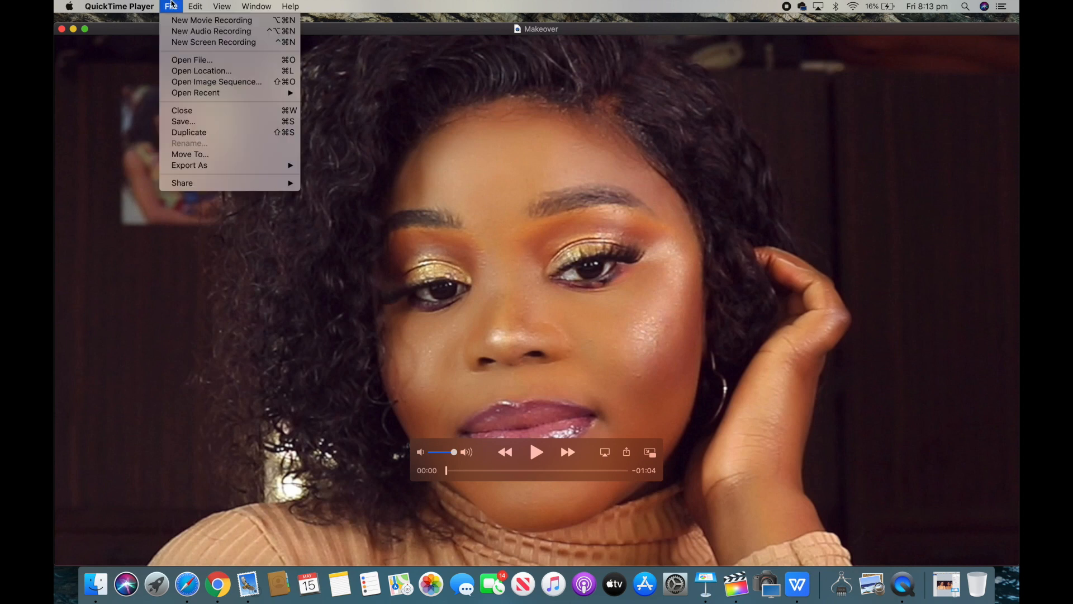
mouse_move(193, 6)
mouse_move(203, 165)
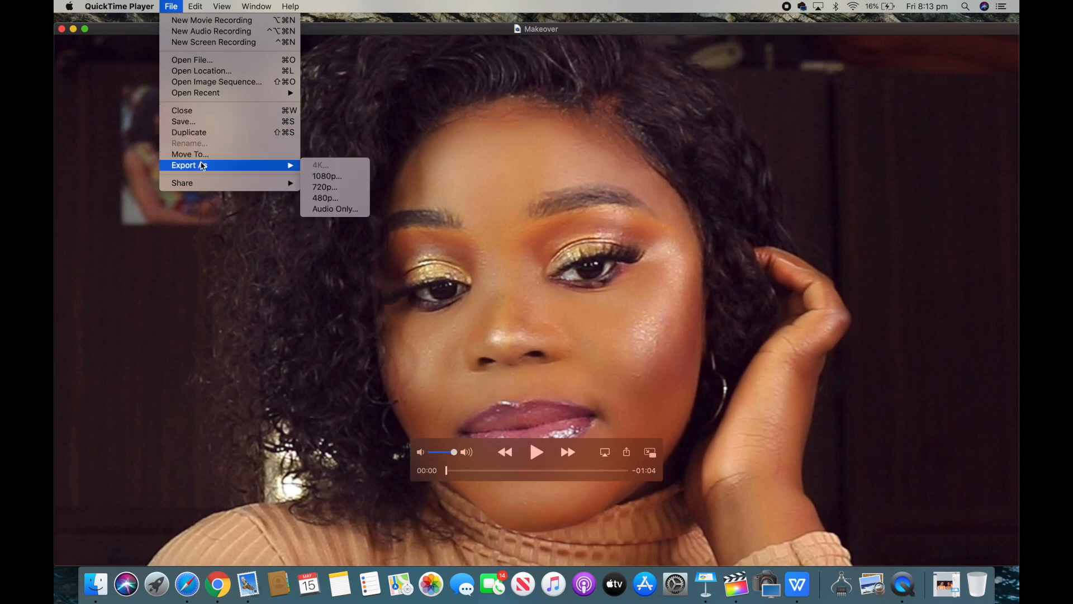
left_click(98, 276)
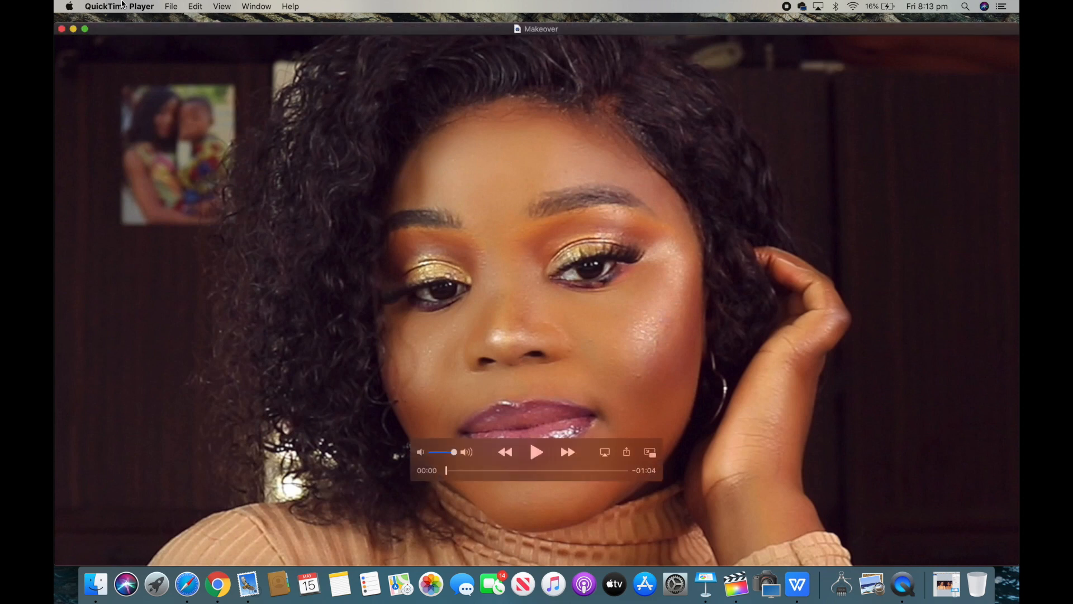
Step: Share the movie via AirDrop to the iPhone contact
left_click(167, 7)
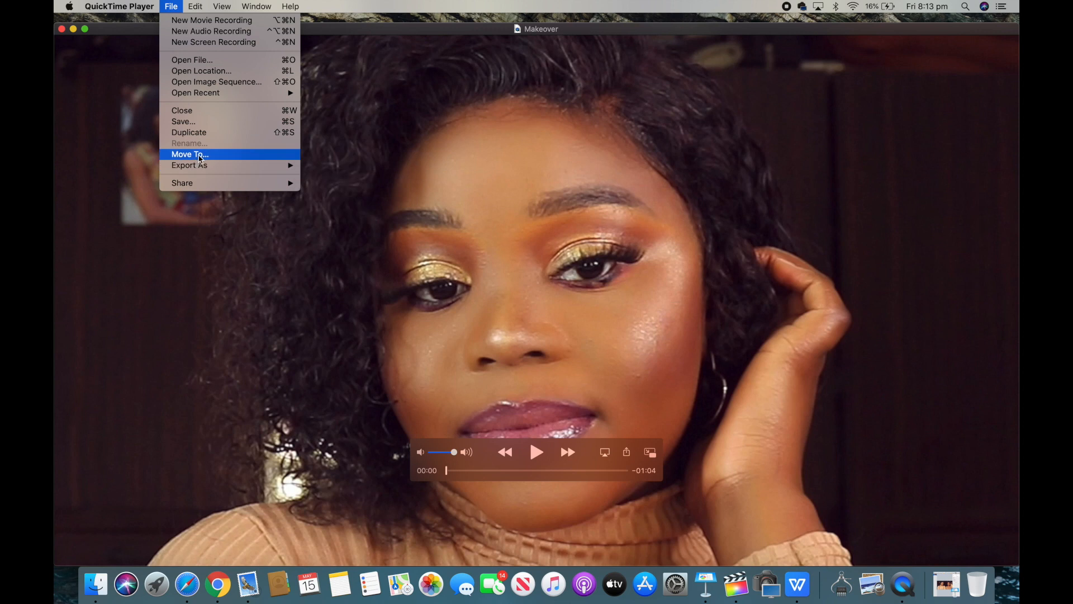
mouse_move(201, 170)
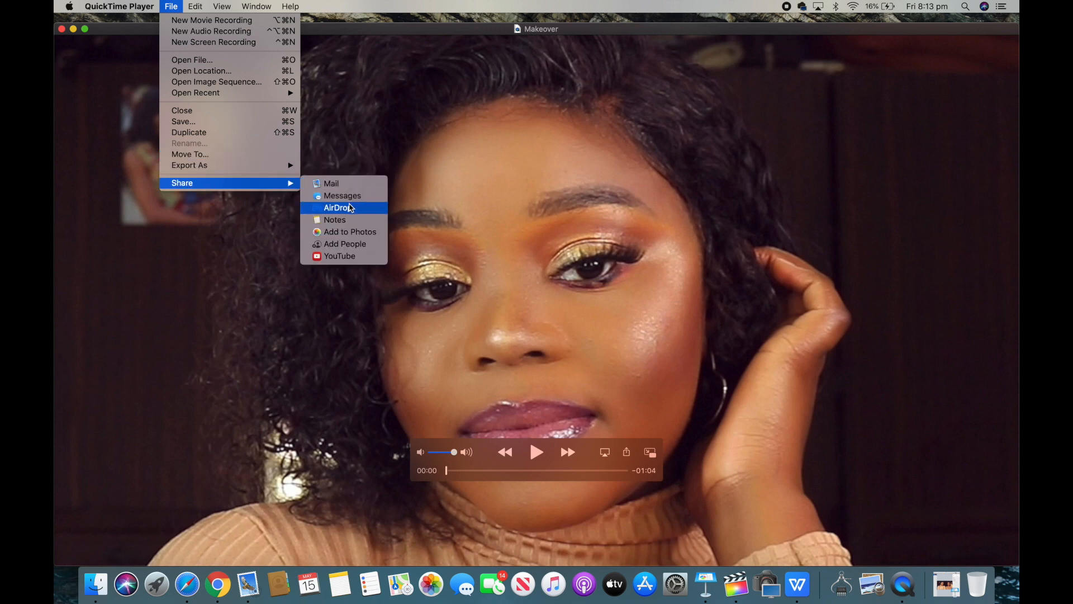
left_click(352, 209)
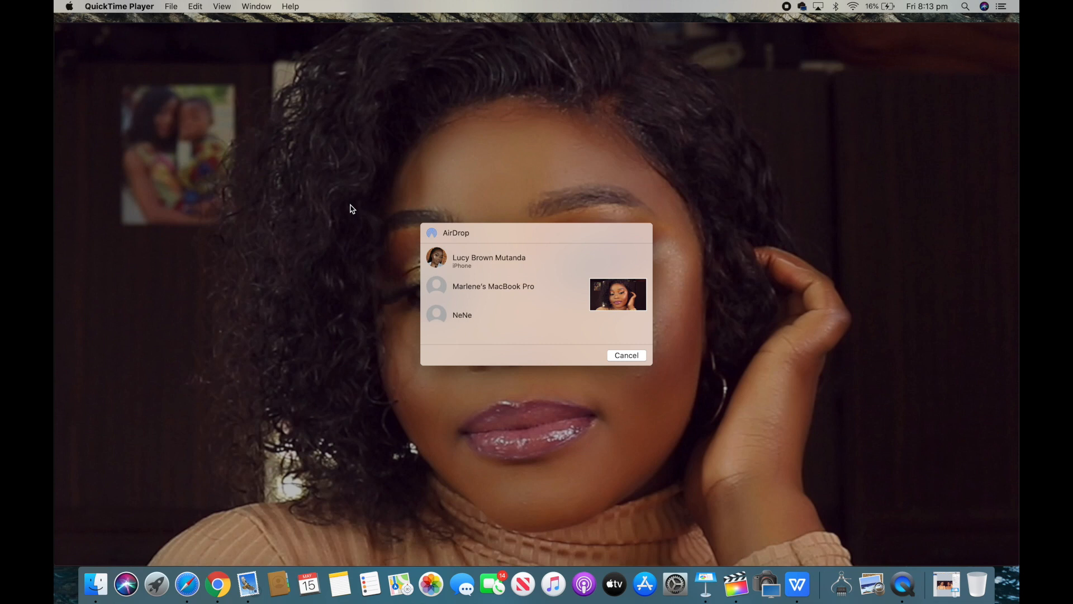
left_click(487, 260)
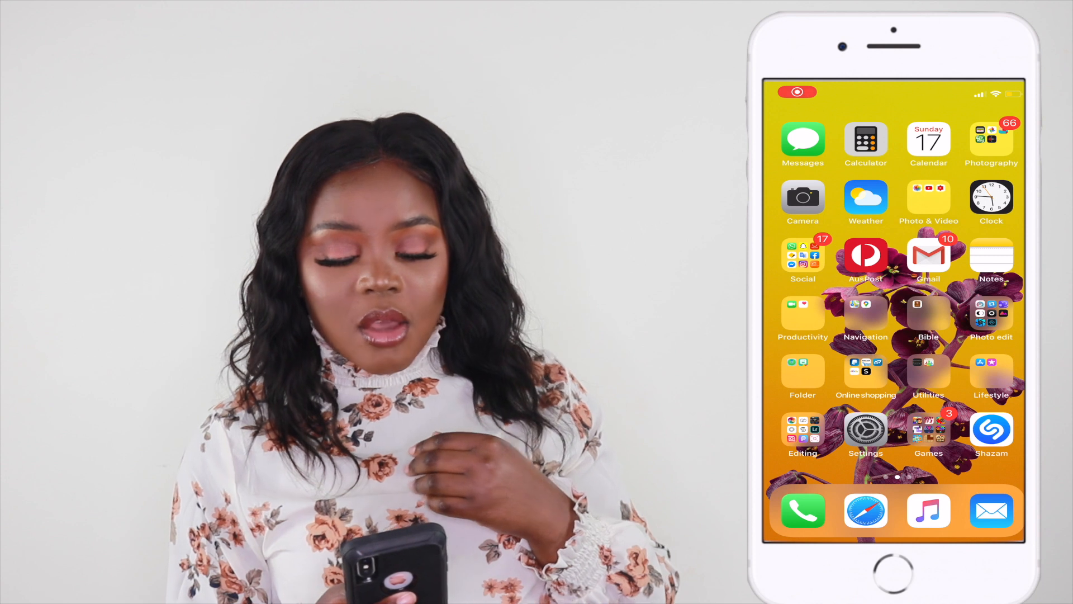
Step: Open Instagram on the phone, start a new post and select the Makeover video from the library
left_click(803, 256)
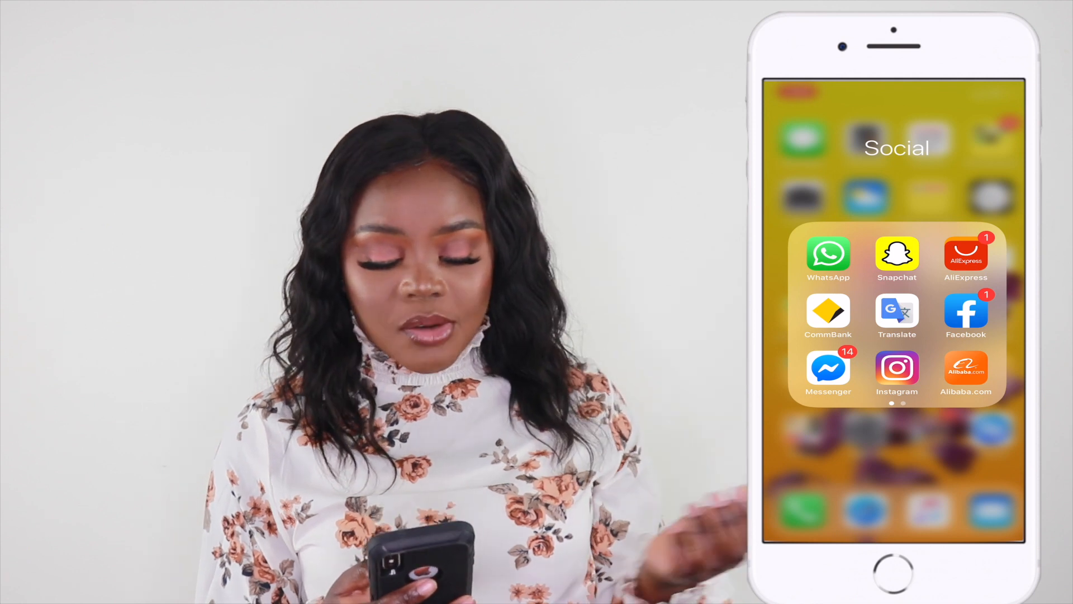
left_click(897, 367)
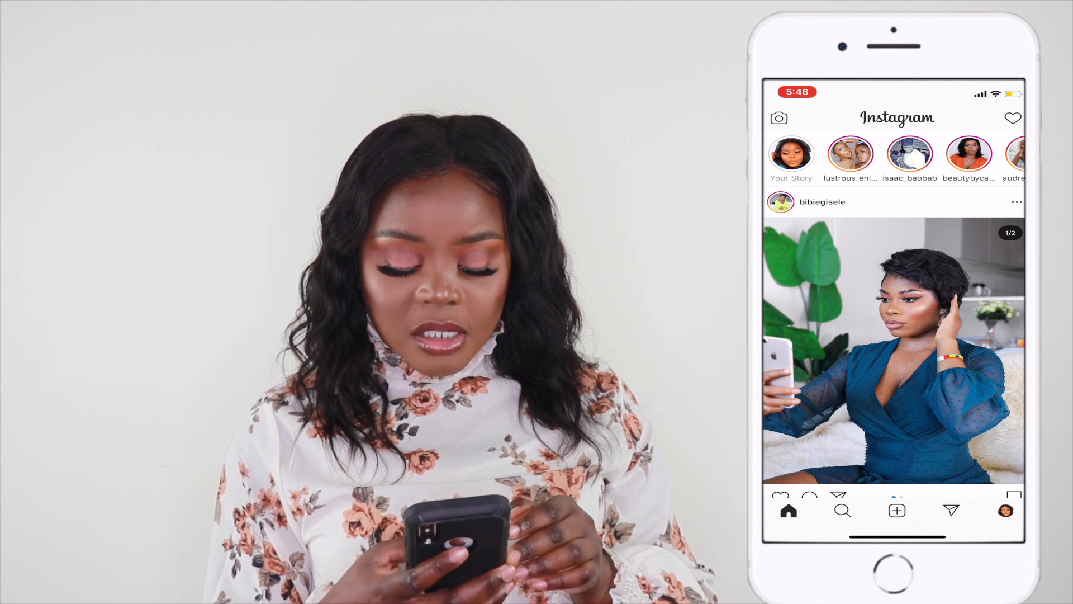
left_click(897, 510)
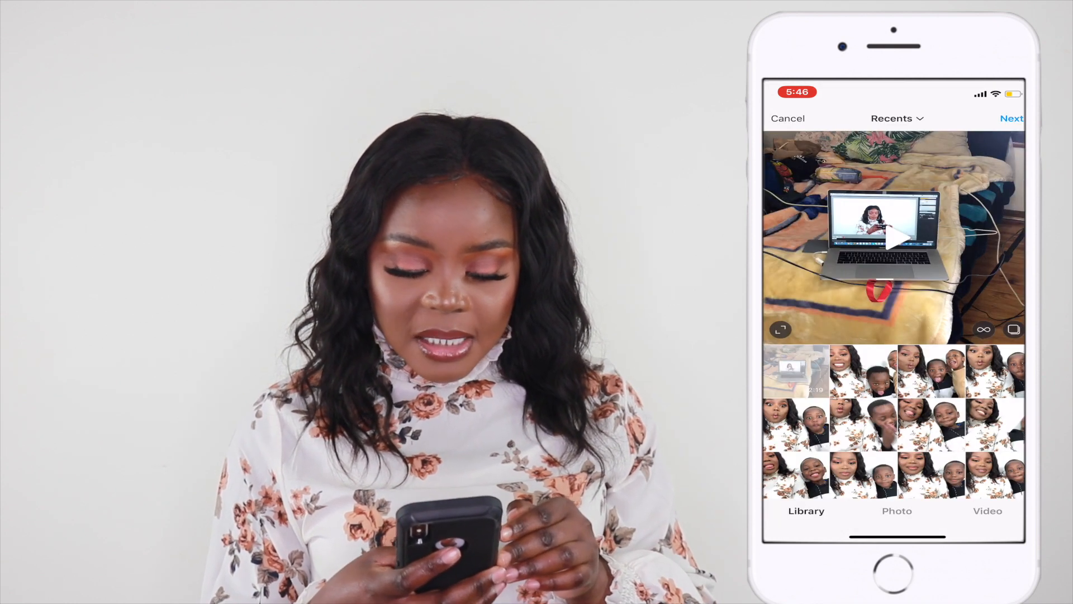
scroll(894, 313, "down", 10)
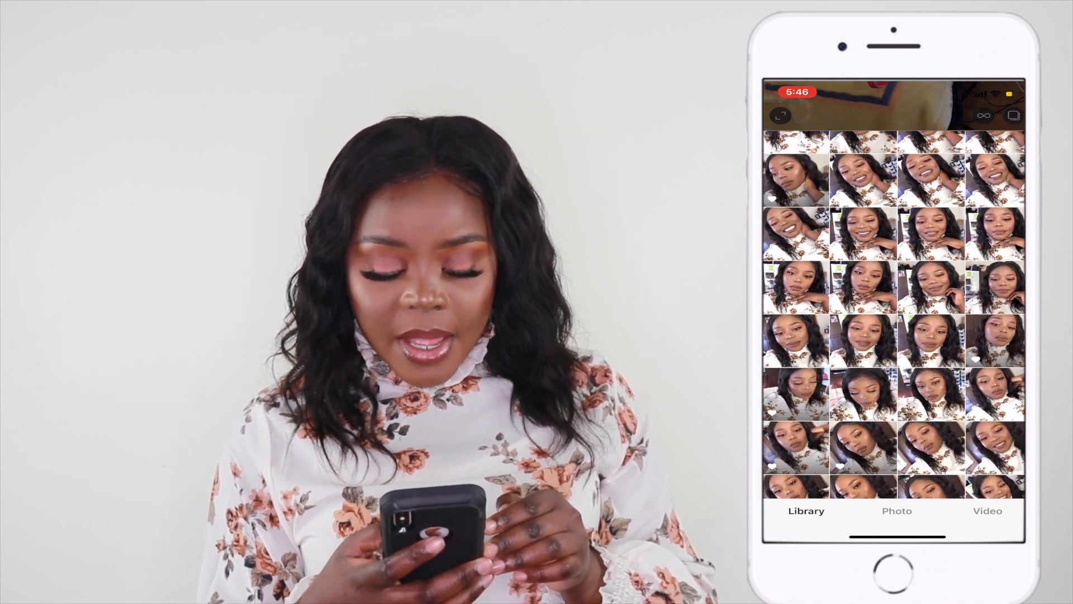
scroll(894, 313, "down", 5)
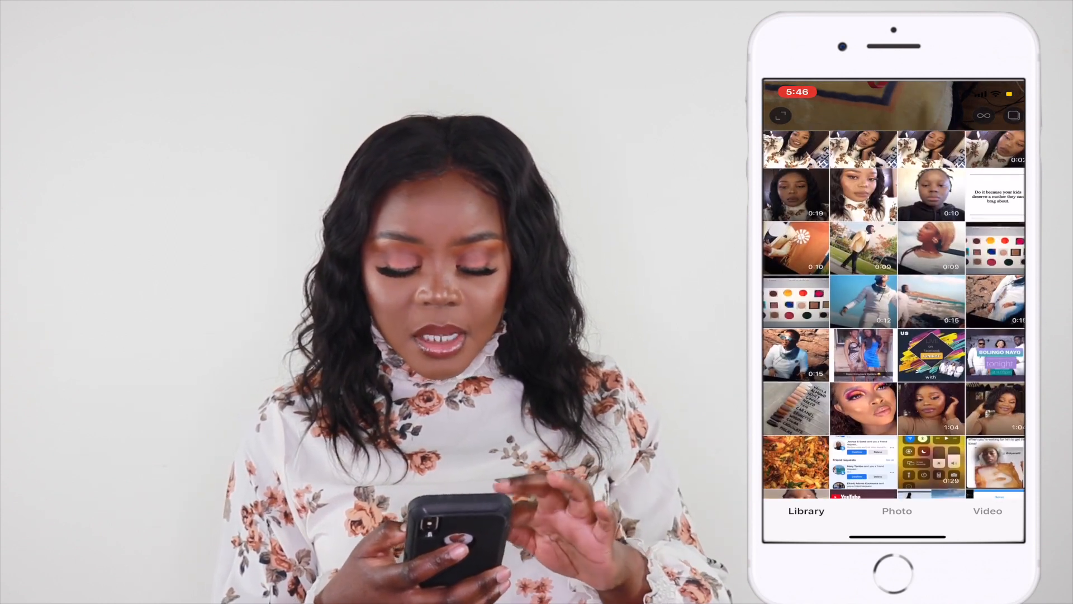
scroll(895, 313, "down", 3)
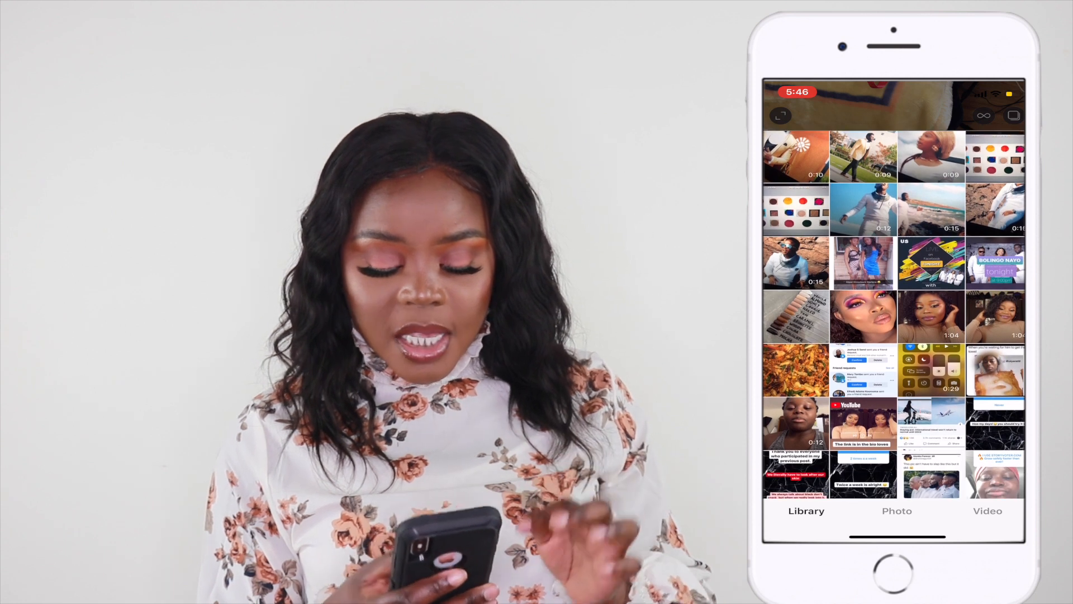
left_click(932, 317)
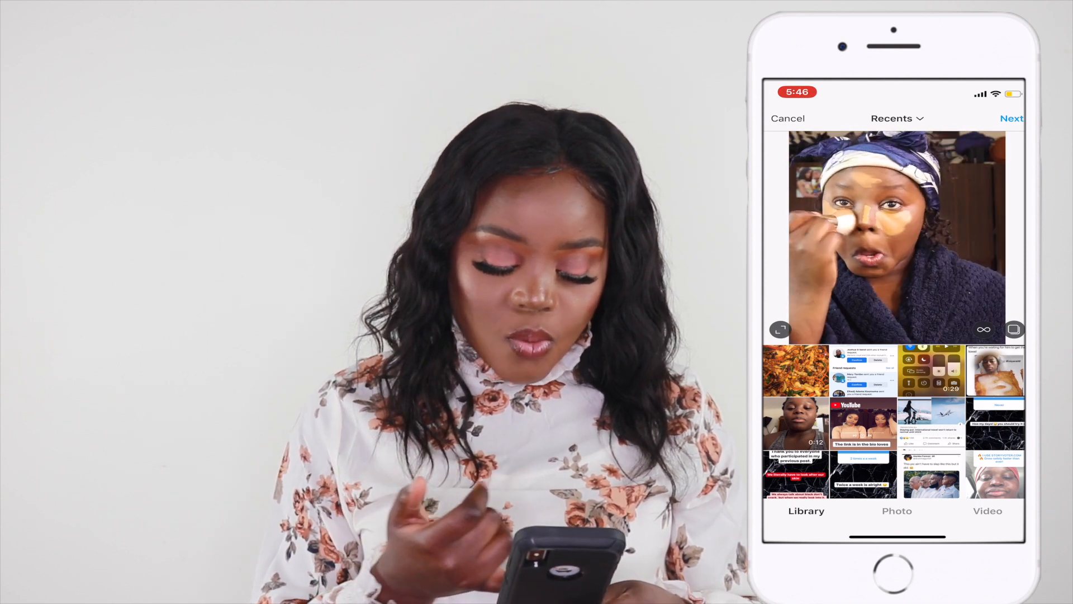
Step: Continue and choose to share the video as a Short Video
left_click(1012, 119)
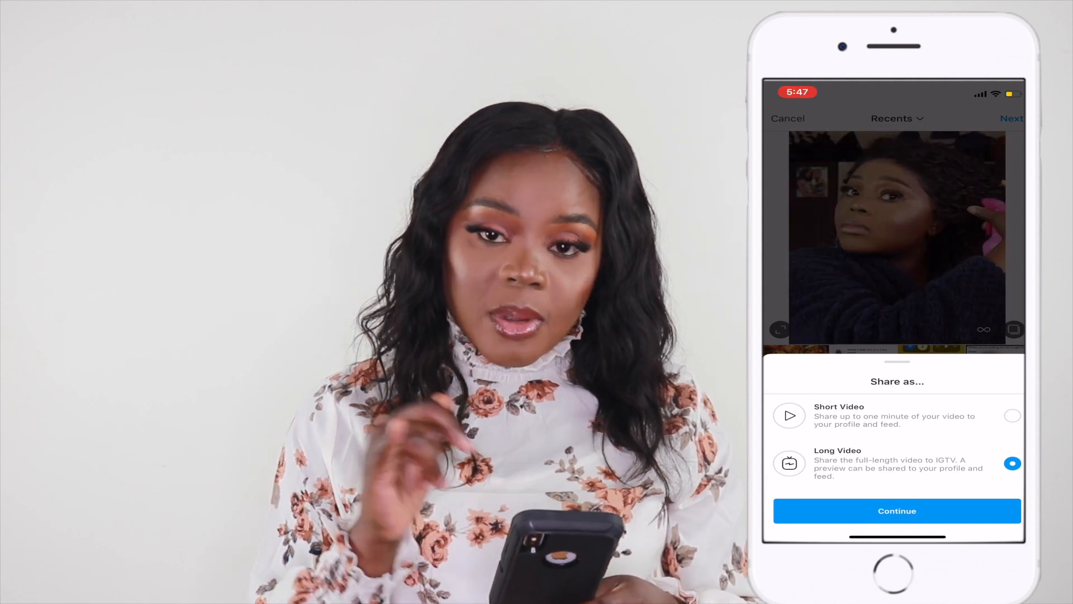
left_click(1013, 416)
left_click(898, 511)
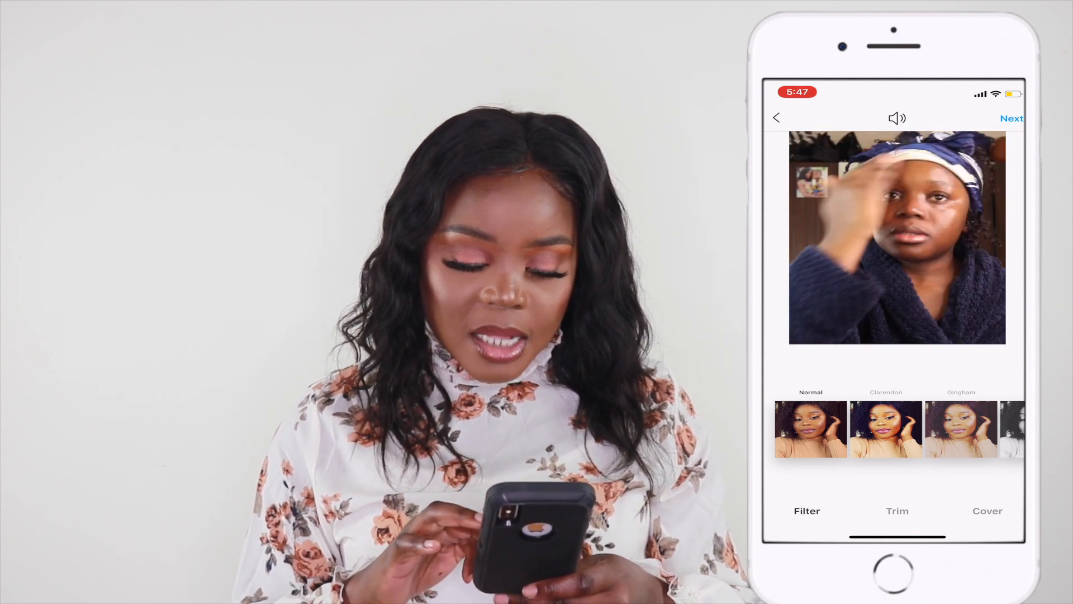
Step: Set the video's cover to its first frame
left_click(988, 511)
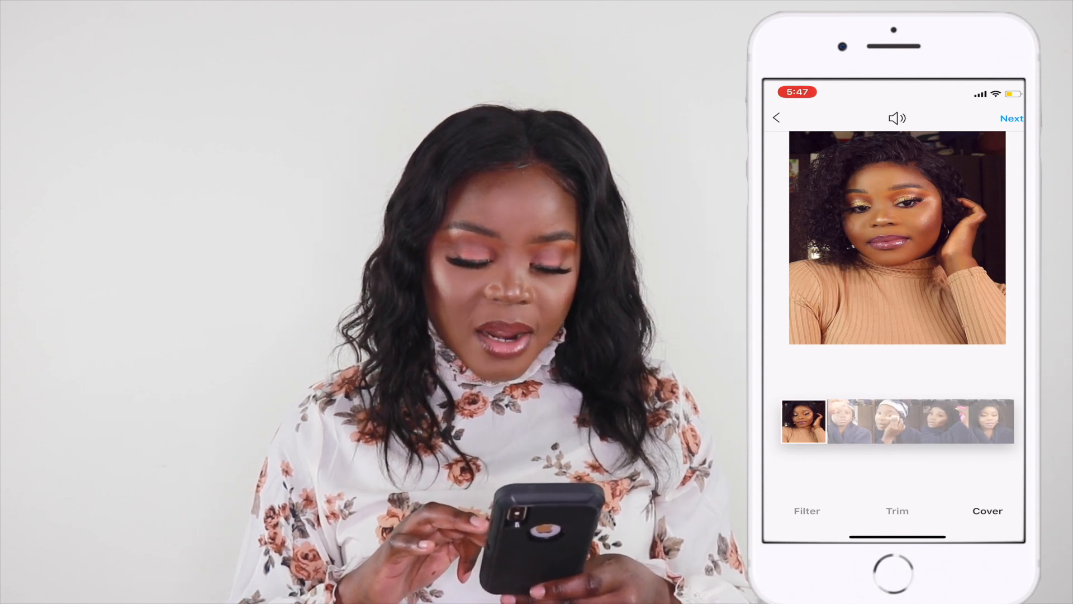
mouse_move(804, 421)
left_mouse_down()
mouse_move(973, 421)
mouse_move(804, 421)
left_mouse_up()
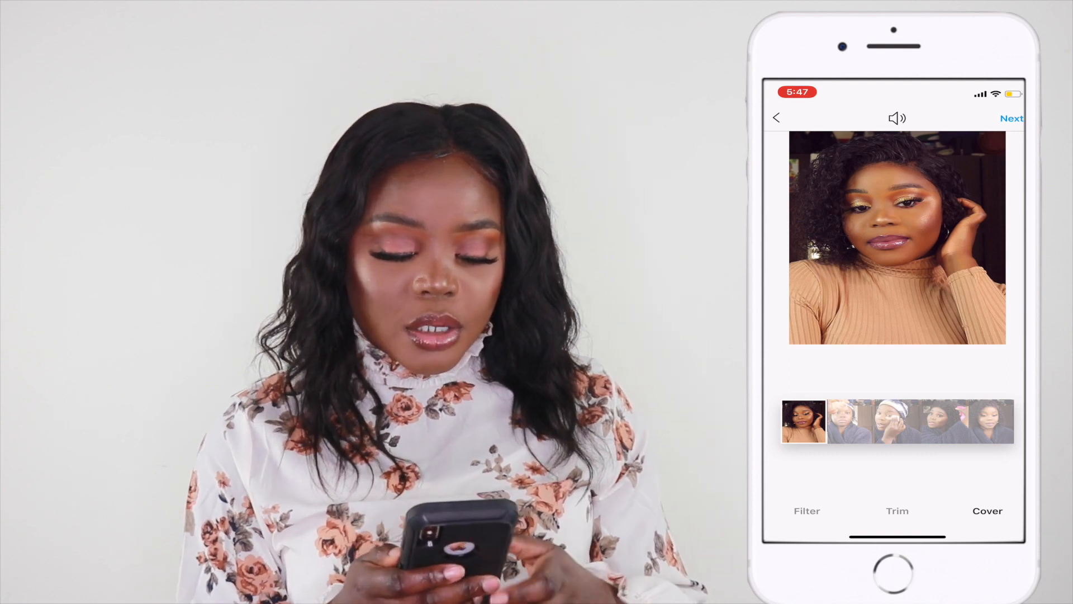
left_click(897, 118)
left_click(897, 118)
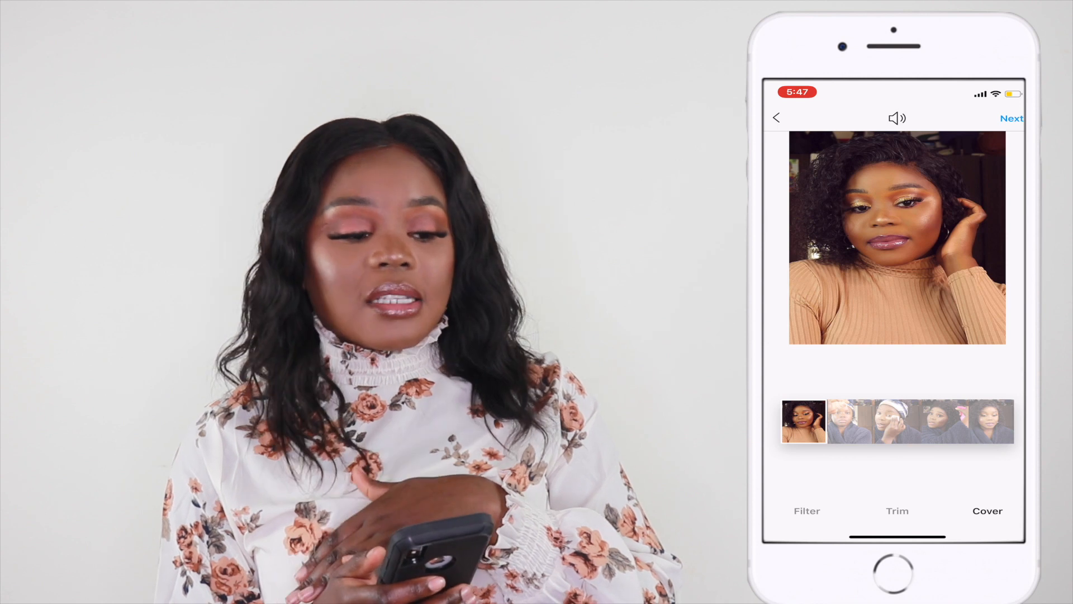
Step: Proceed to the caption and enter Quarantine glow on its first line, starting a new line after it
left_click(1012, 119)
left_click(861, 149)
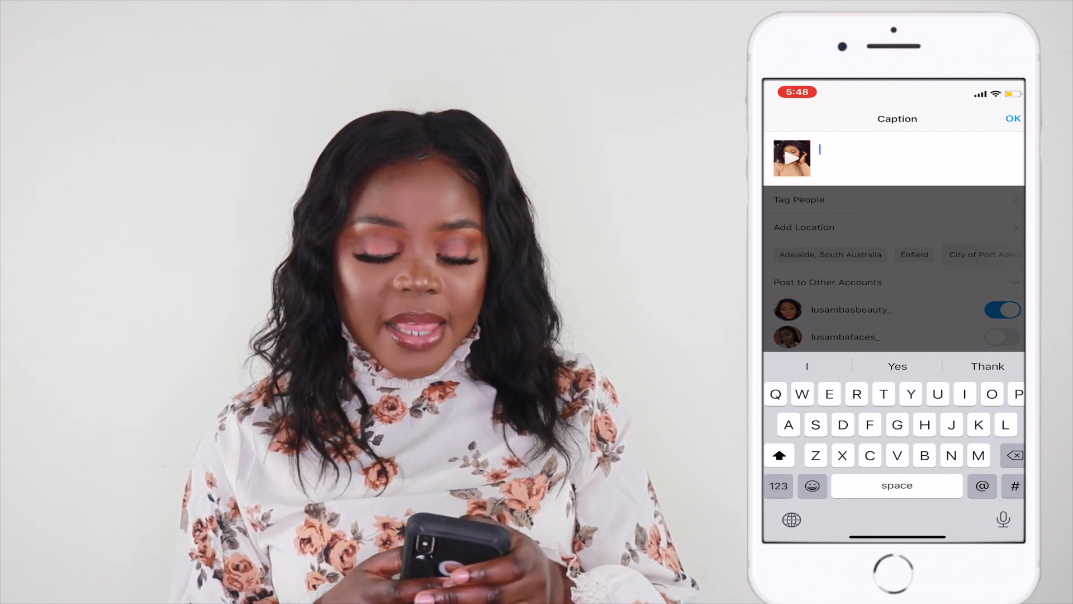
type("Wuar")
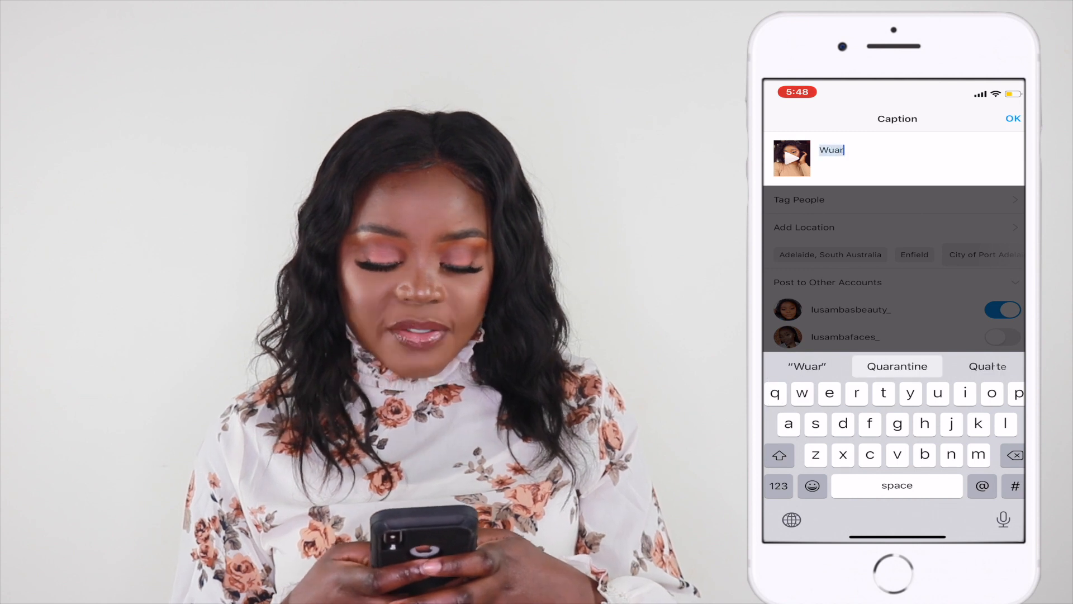
key("space")
key("BackSpace")
key("BackSpace")
key("BackSpace")
key("BackSpace")
key("BackSpace")
key("BackSpace")
key("BackSpace")
key("BackSpace")
key("BackSpace")
key("BackSpace")
key("BackSpace")
type("Qua")
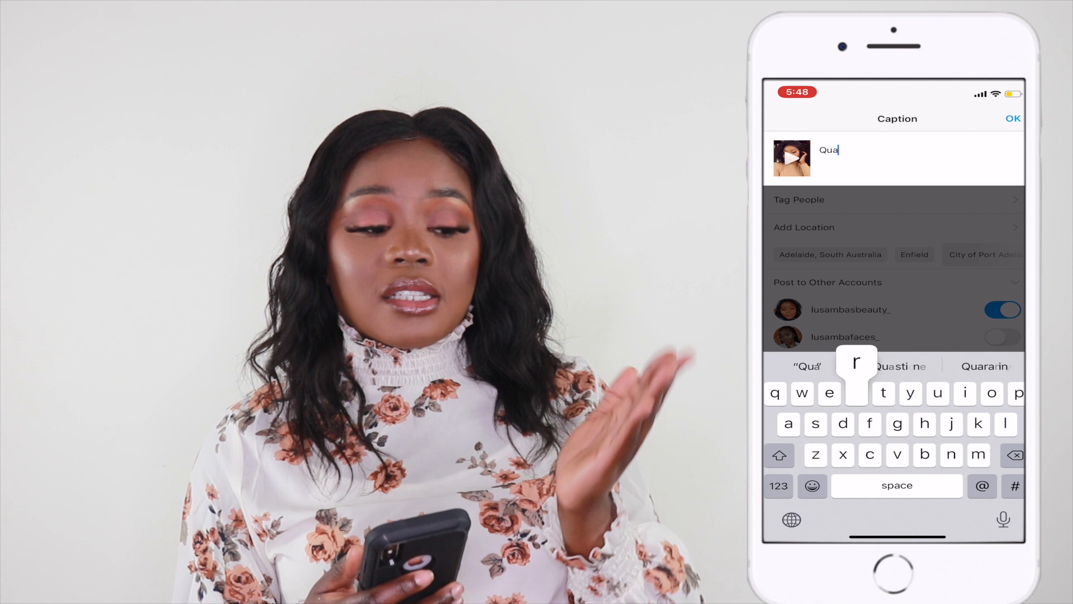
type("rantine glow")
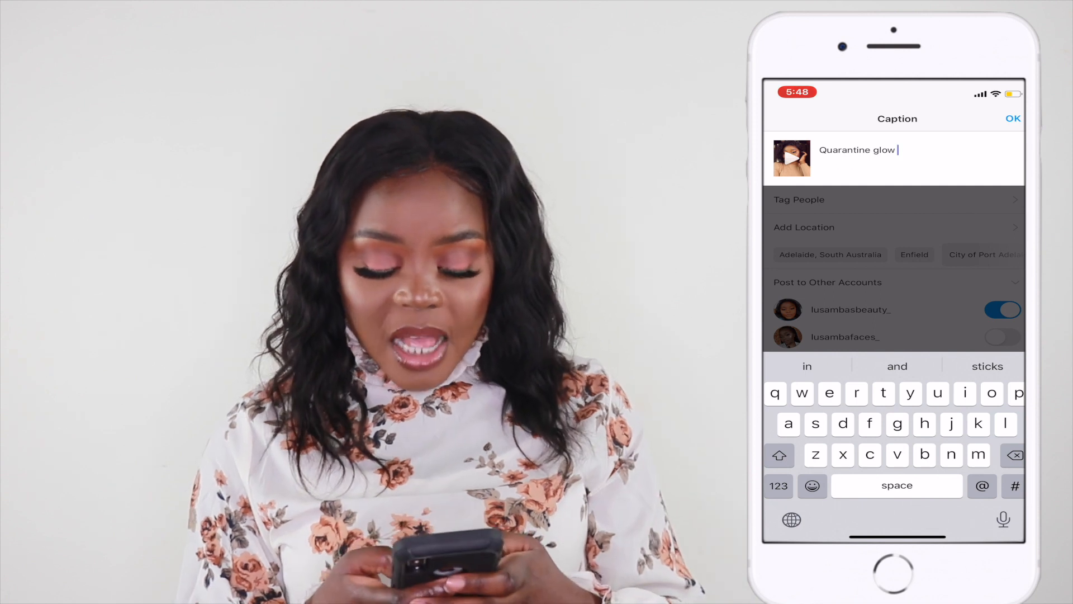
left_click(779, 486)
left_click(999, 485)
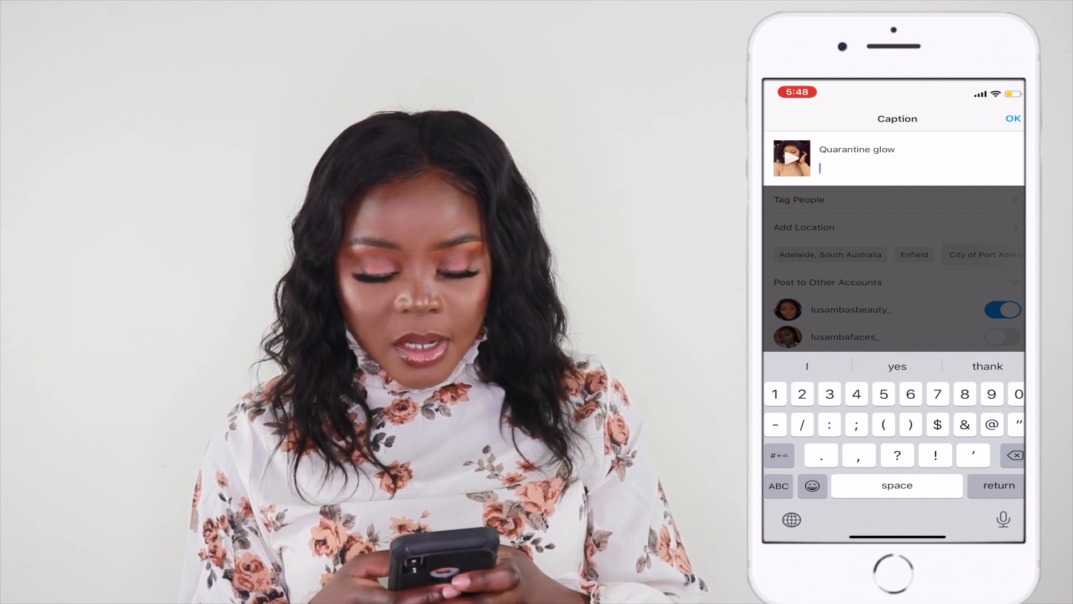
Step: Add the channel's account hashtag on the second caption line
left_click(780, 455)
left_click(779, 485)
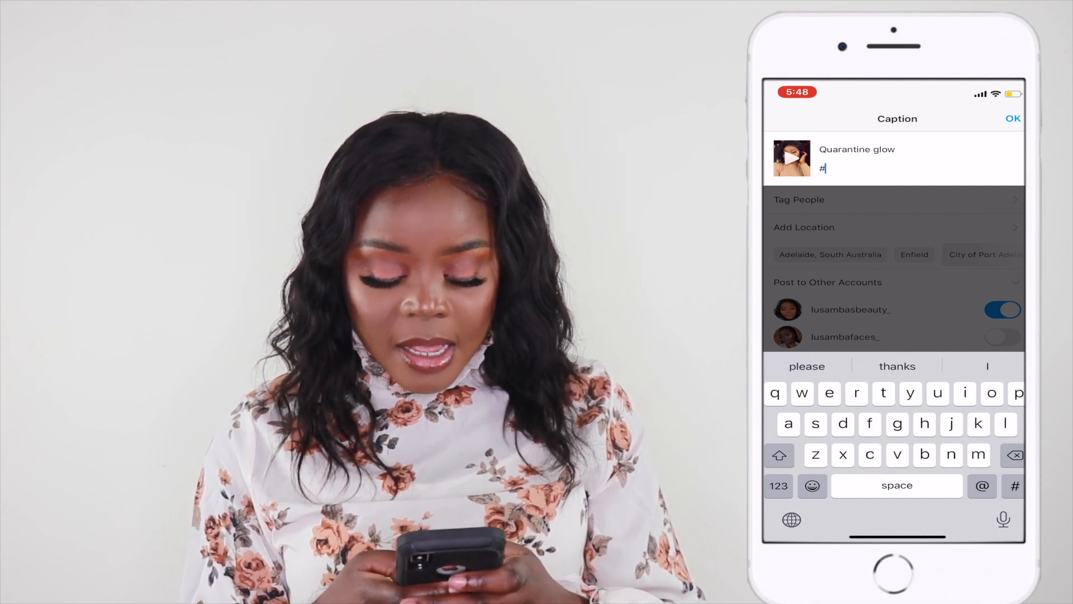
type("l")
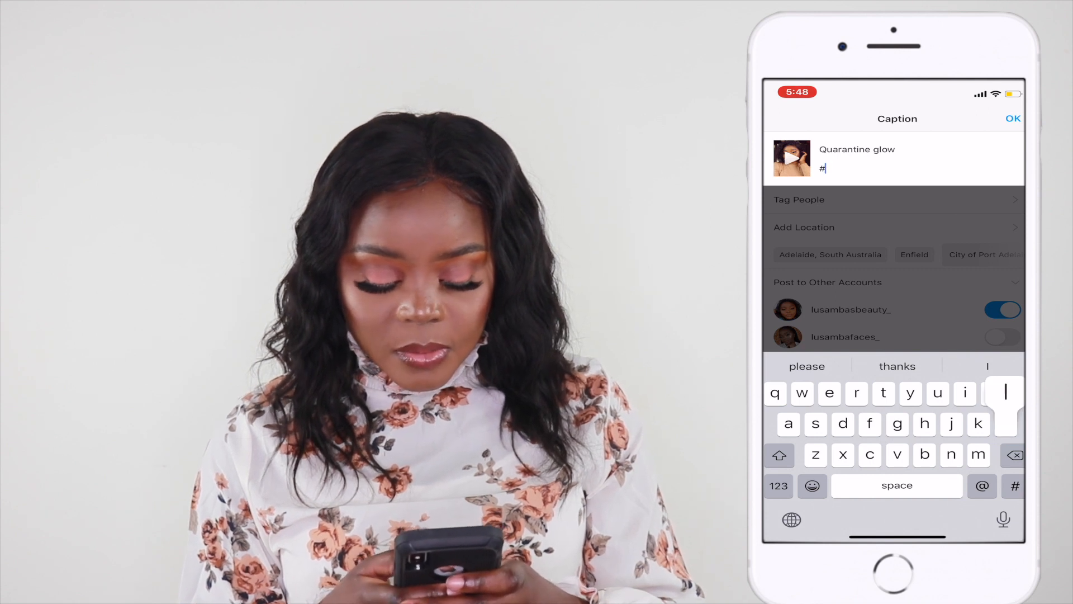
type("usam")
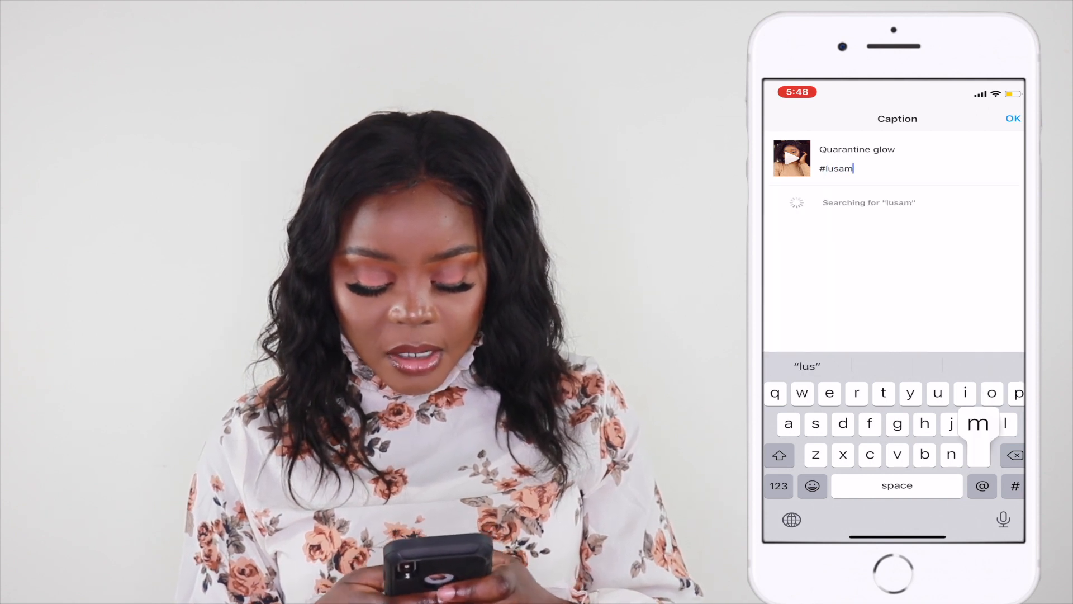
type("basbeauty")
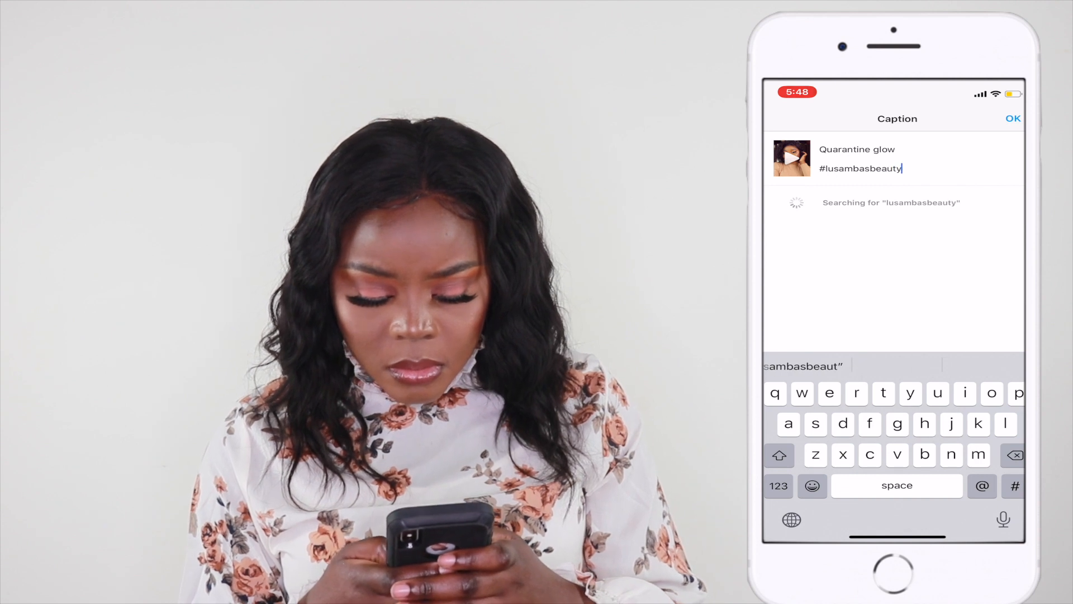
left_click(778, 486)
left_click(779, 455)
type("_")
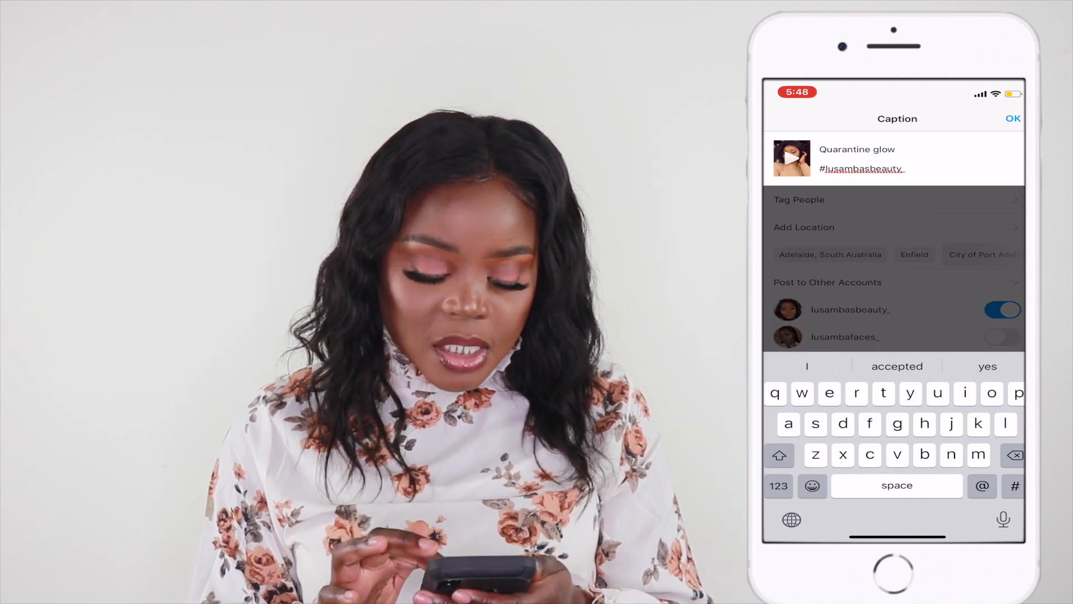
type(" #ma")
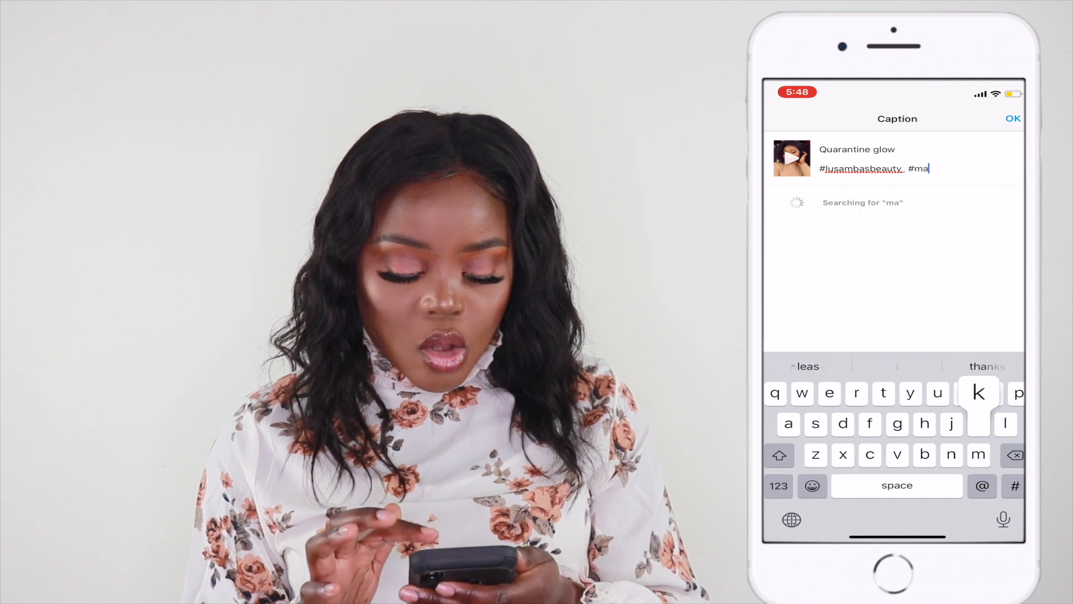
type("keupfor")
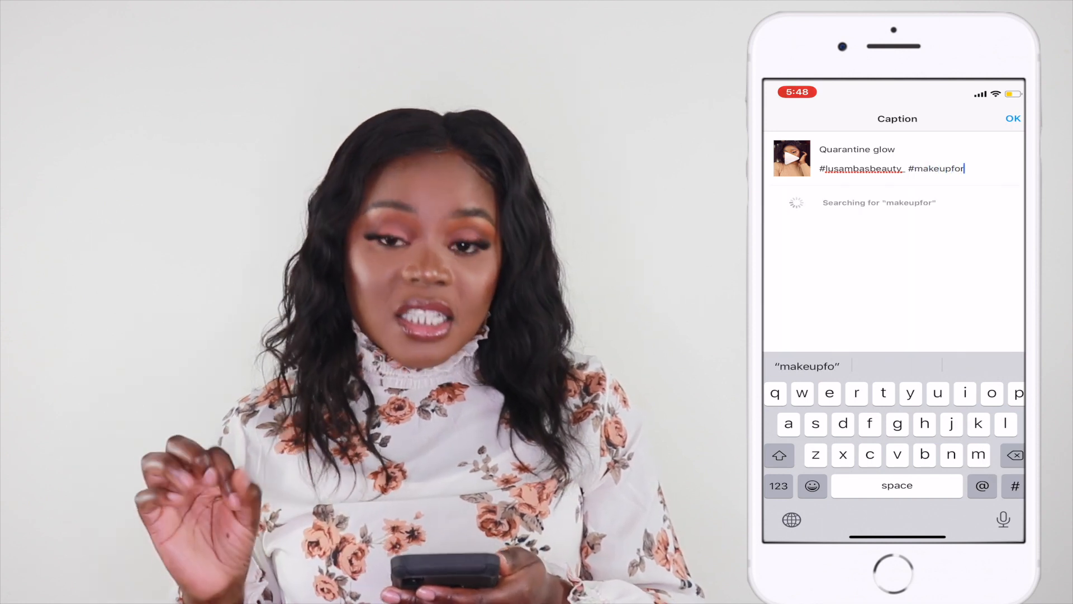
type("darks")
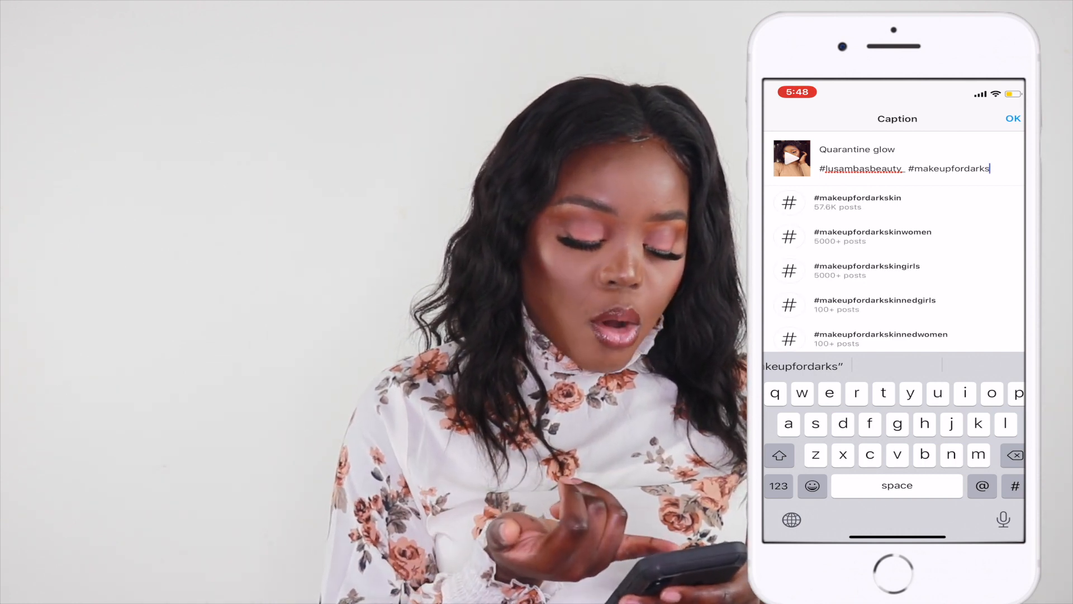
Step: Append the hashtag #makeupfordarks to the caption
scroll(894, 269, "down", 3)
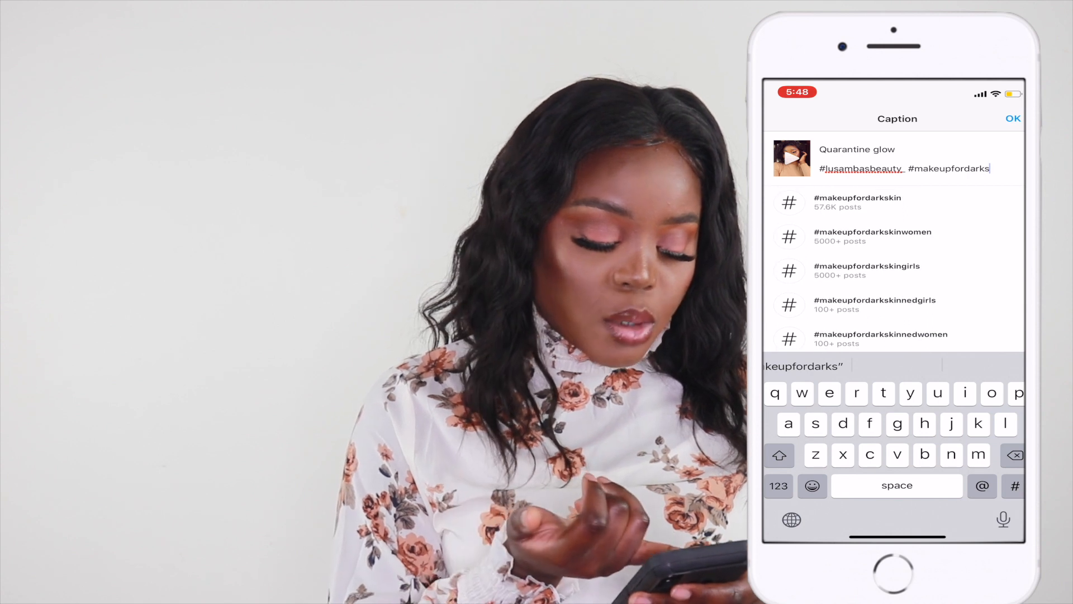
scroll(895, 269, "up", 3)
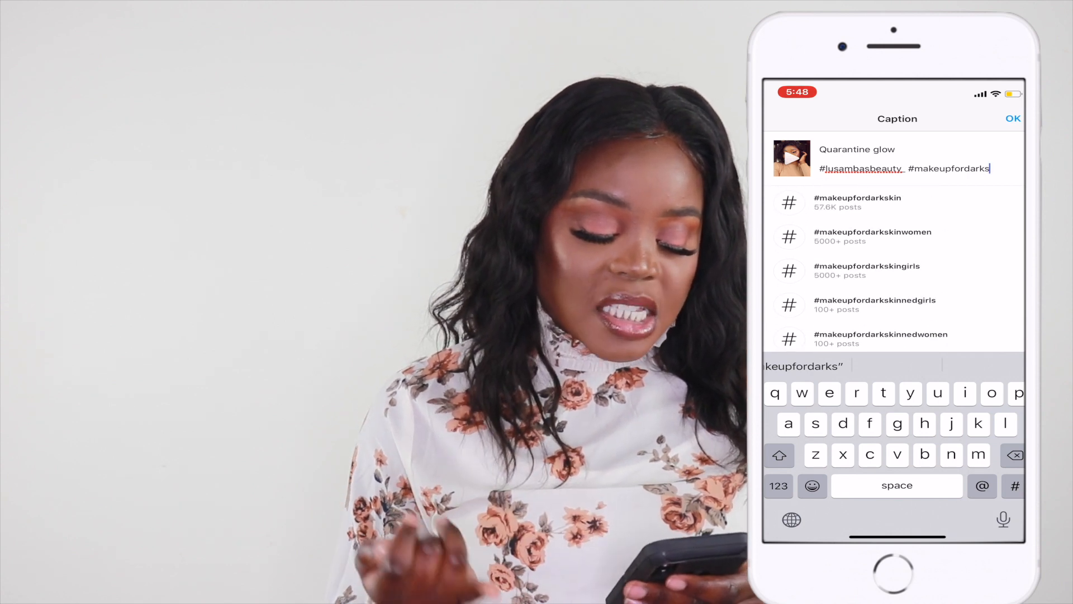
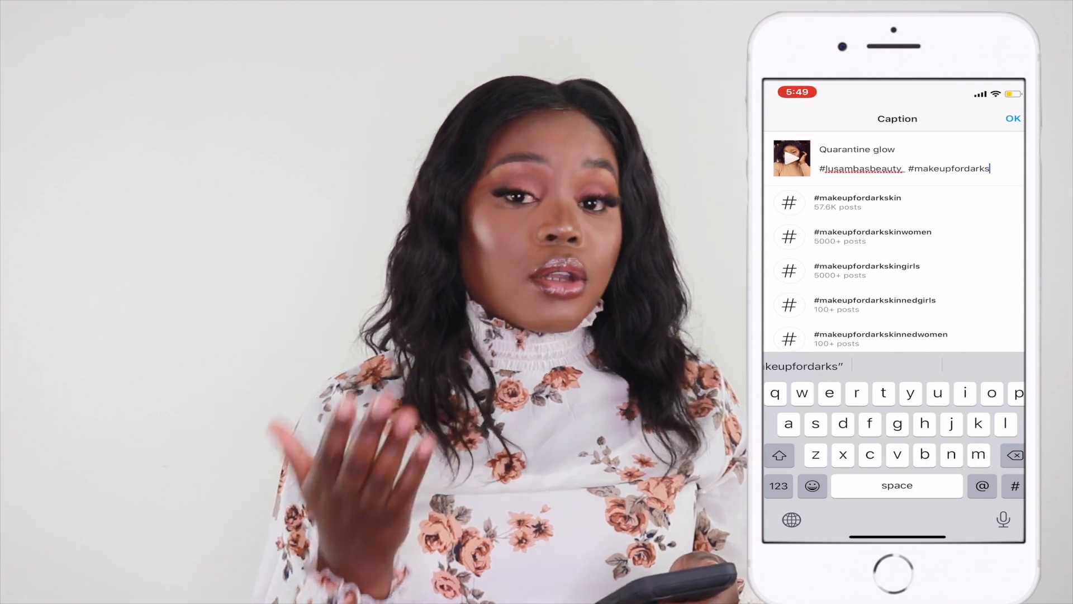
Step: Complete the second hashtag as #makeupfordarkskin from the suggestions
left_click(858, 202)
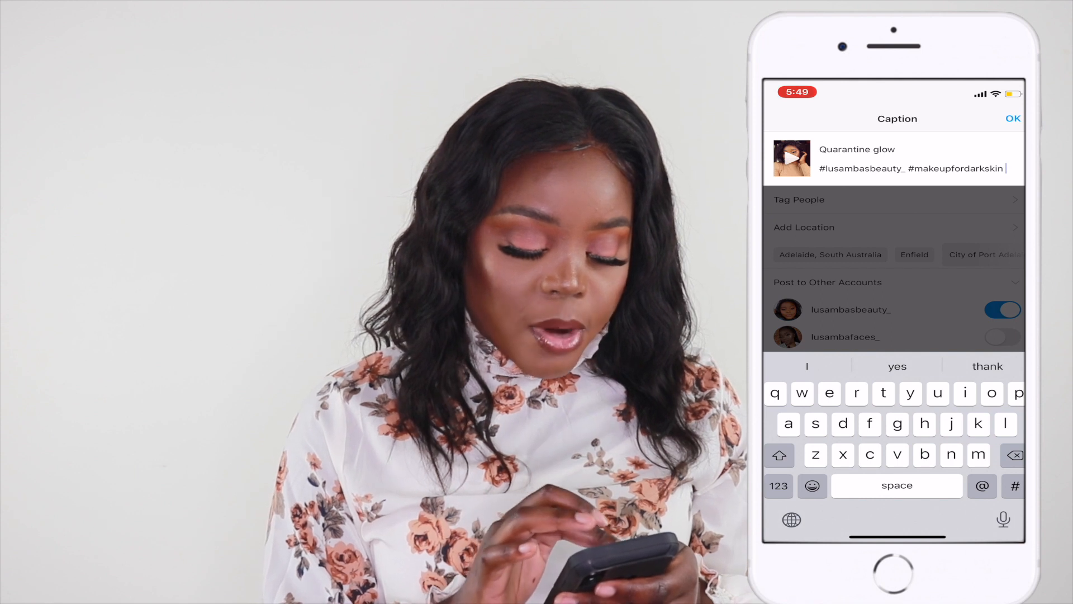
Step: Switch to the Get ready with me quarantine edition note and copy the product list and hashtags from HAIR to the end
left_click_drag(897, 536, 897, 414)
left_click_drag(855, 313, 961, 314)
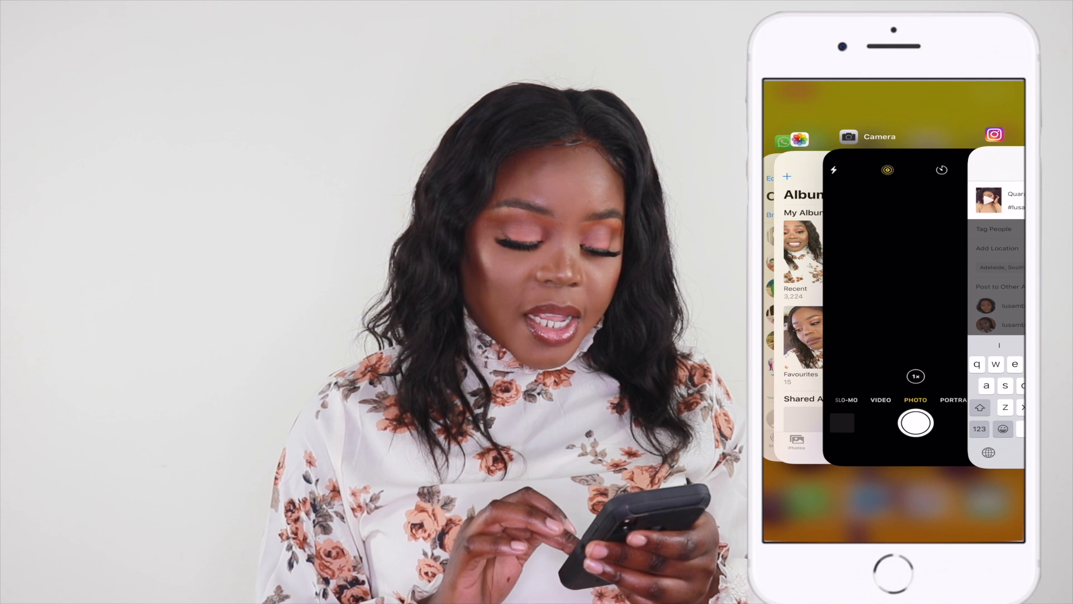
left_click(894, 503)
left_click(894, 458)
left_click(801, 373)
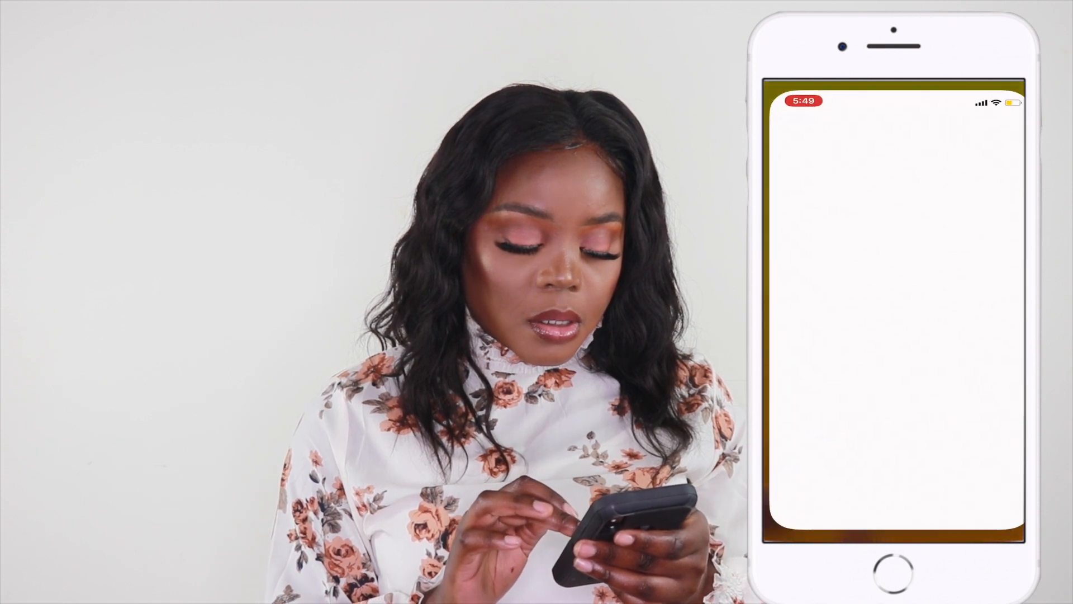
scroll(895, 308, "up", 5)
scroll(895, 307, "up", 3)
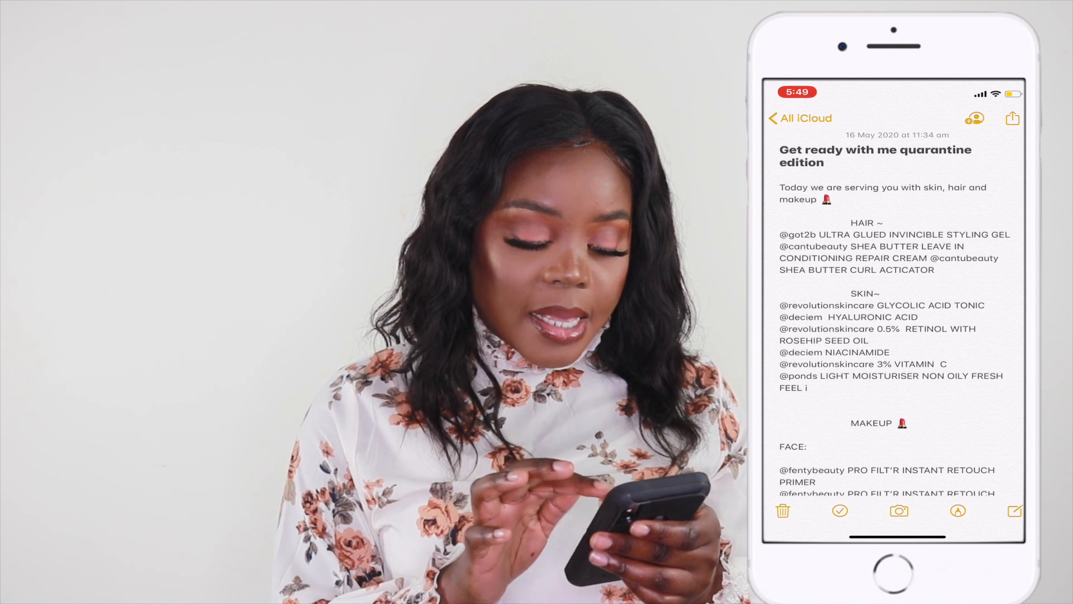
left_click(789, 235)
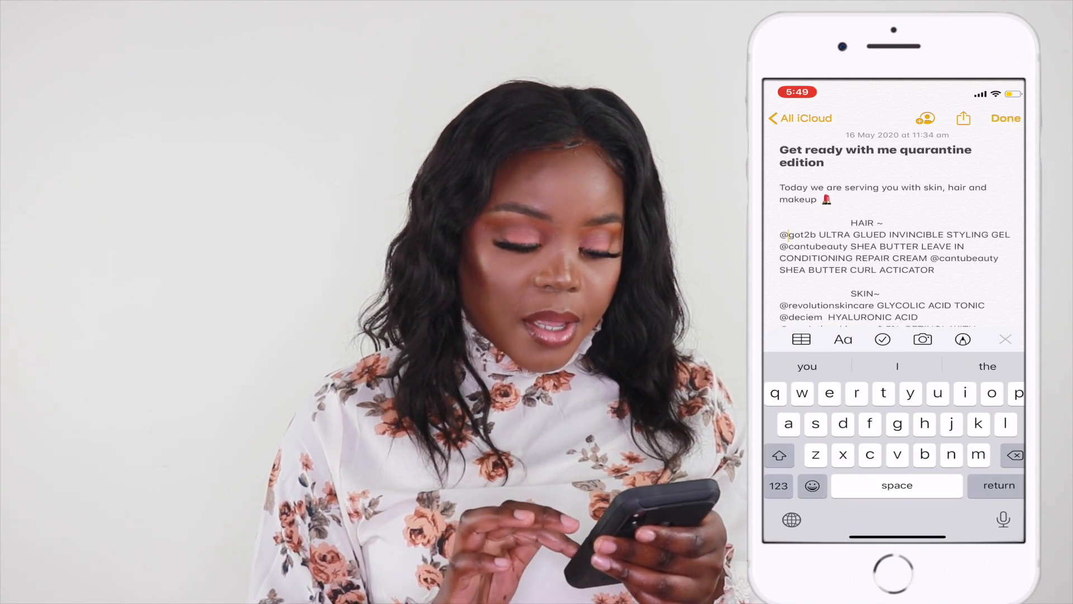
double_click(863, 223)
left_click_drag(876, 226, 1016, 297)
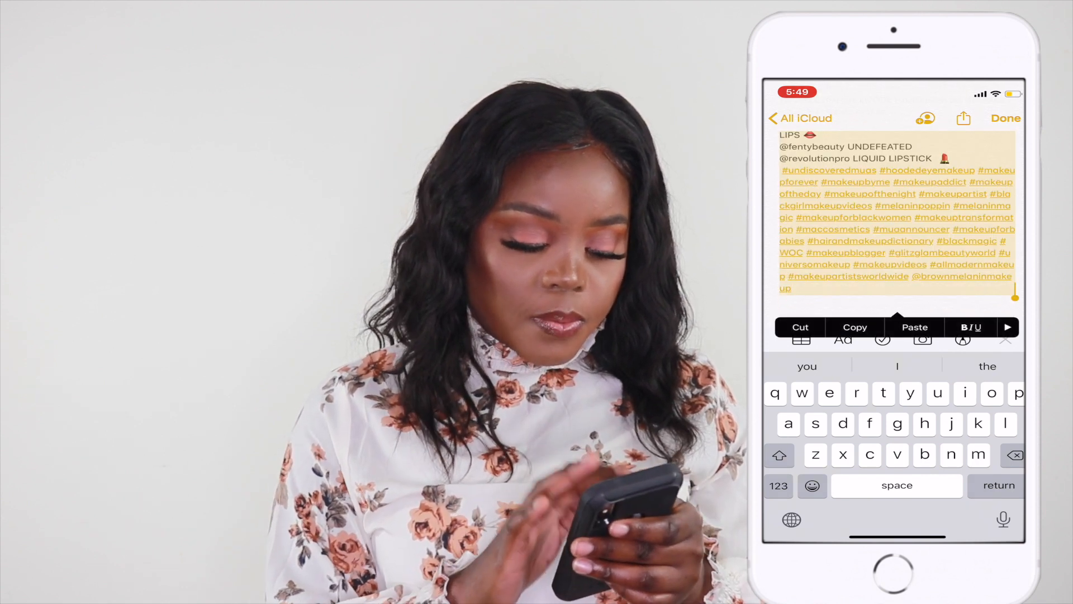
left_click(855, 328)
Step: Return to the Instagram caption and delete the hashtag line, leaving only Quarantine glow
left_click_drag(897, 537, 951, 424)
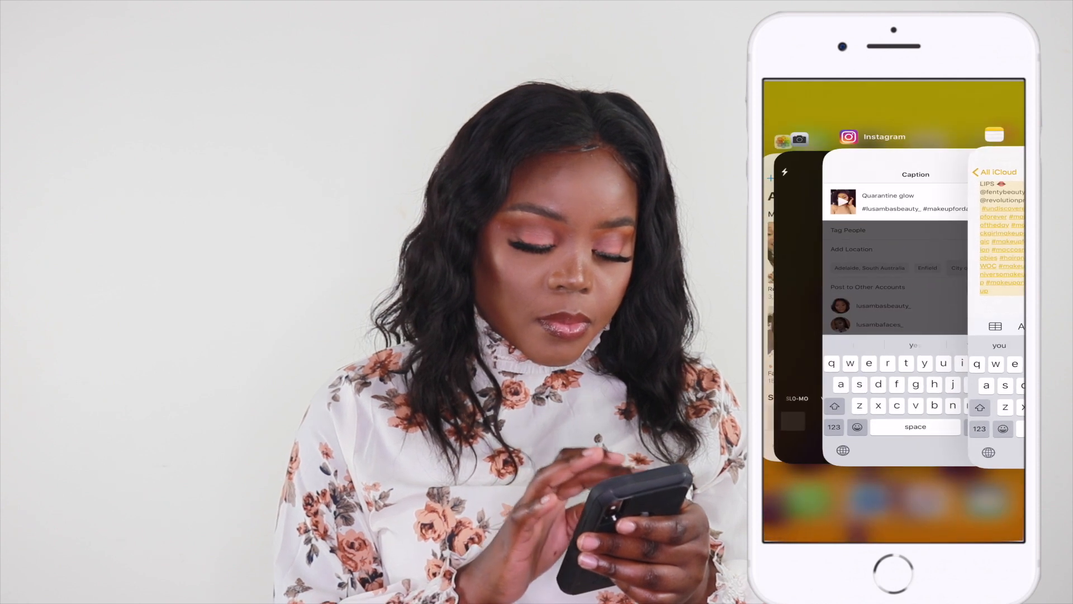
left_click(894, 313)
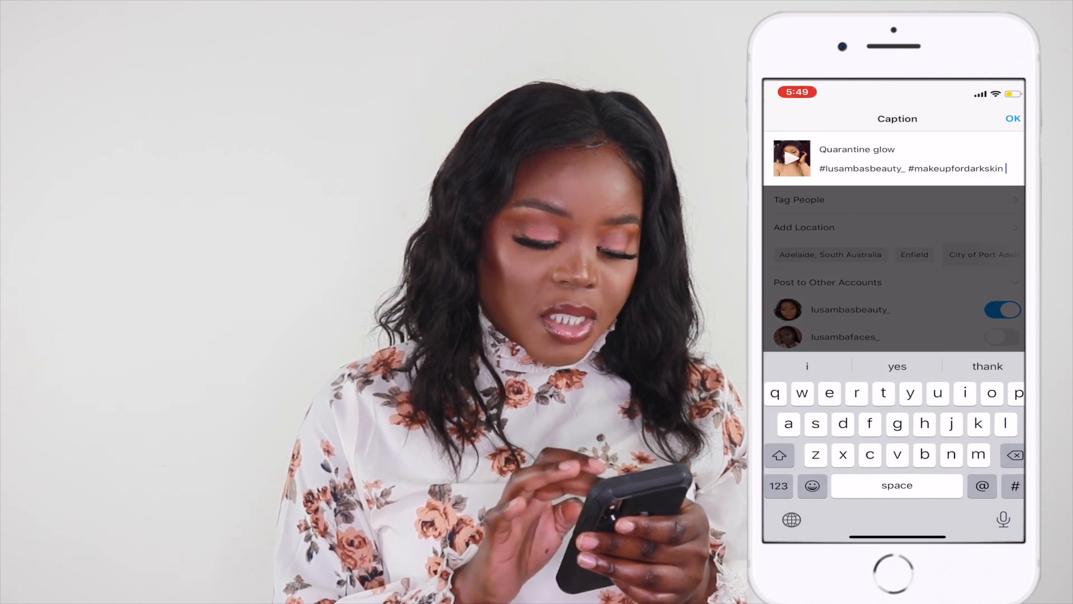
key("BackSpace")
key("BackSpace")
key("BackSpace")
key("BackSpace")
key("BackSpace")
key("BackSpace")
key("BackSpace")
key("BackSpace")
key("BackSpace")
key("BackSpace")
key("BackSpace")
key("BackSpace")
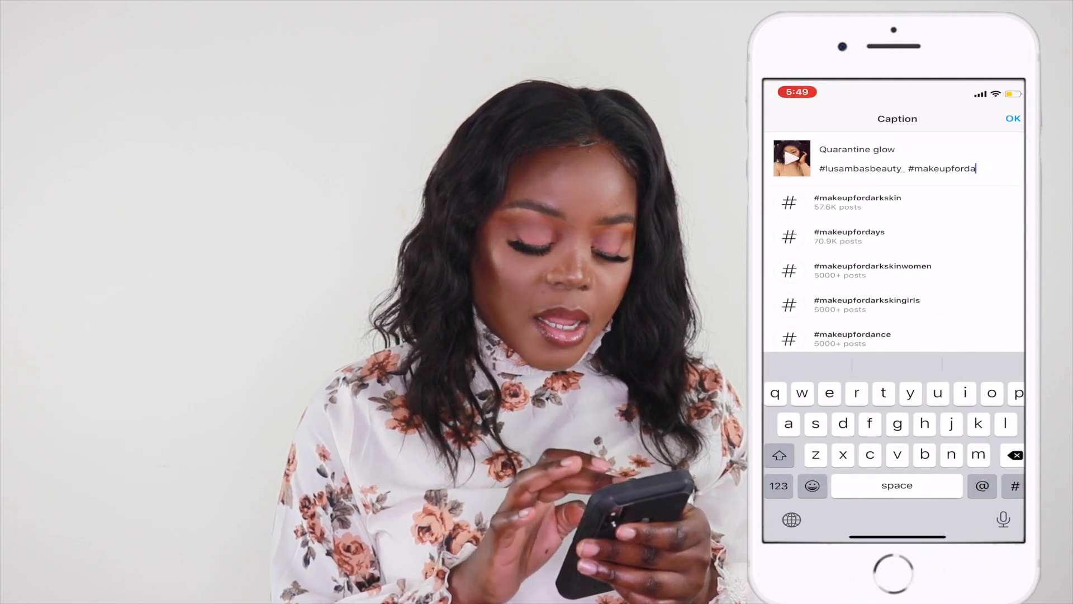
key("BackSpace")
key("BackSpace")
key("BackSpace")
key("BackSpace")
key("BackSpace")
key("BackSpace")
key("BackSpace")
key("BackSpace")
key("BackSpace")
key("BackSpace")
key("BackSpace")
key("BackSpace")
key("BackSpace")
key("BackSpace")
key("BackSpace")
key("BackSpace")
key("BackSpace")
key("BackSpace")
key("BackSpace")
key("BackSpace")
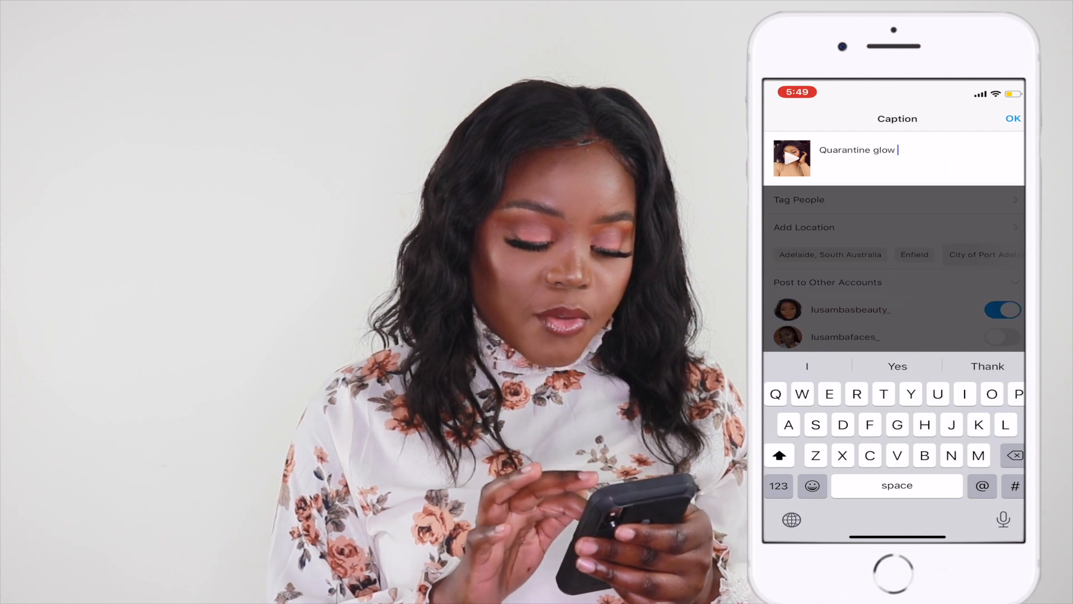
Step: Start new lines after Quarantine glow and paste the copied note text into the caption
left_click(779, 486)
key("Return")
key("Return")
double_click(885, 150)
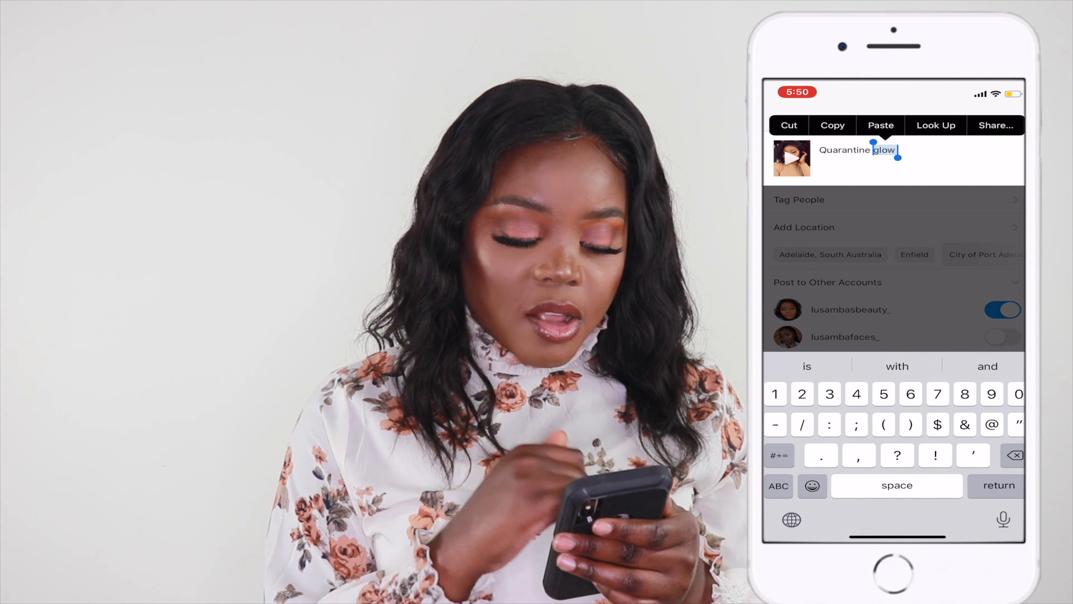
left_click(821, 168)
left_click(820, 159)
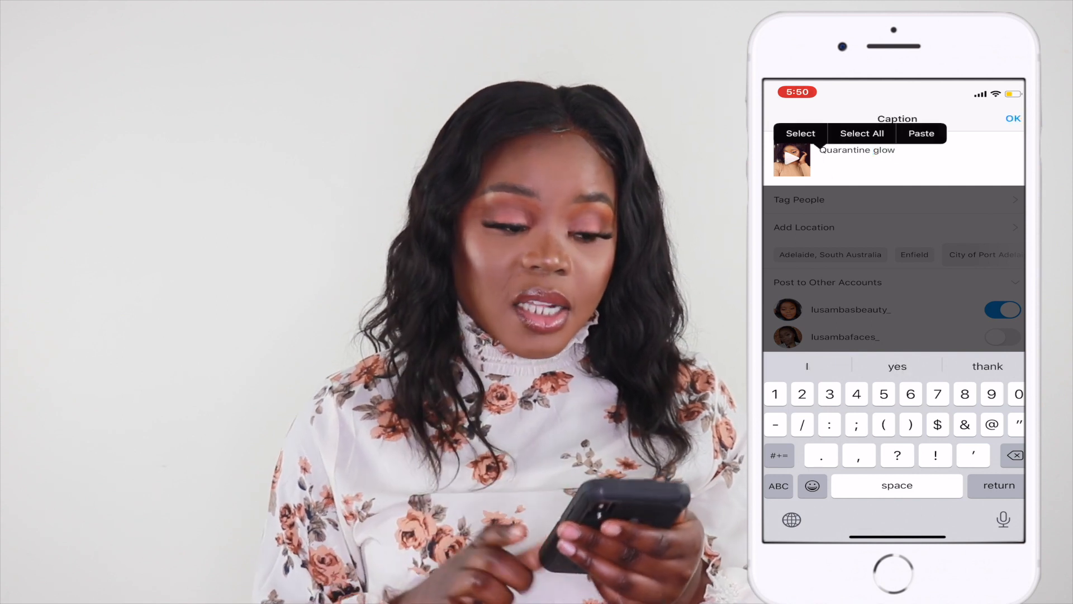
left_click(821, 159)
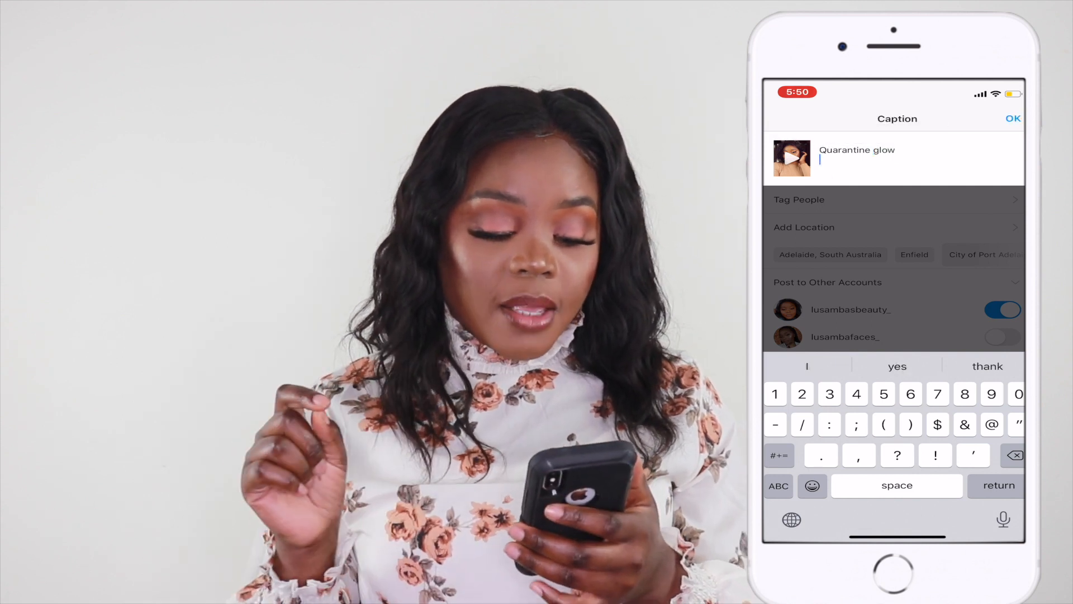
left_click(820, 159)
left_click(920, 132)
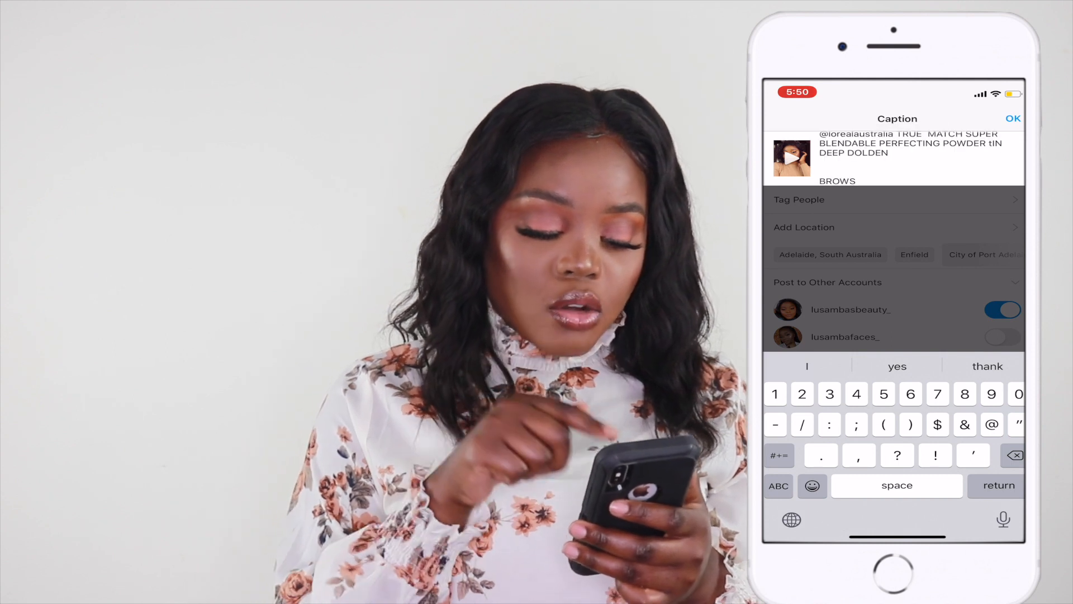
Step: Scroll through the pasted caption to review its product list and hashtags
scroll(919, 159, "up", 5)
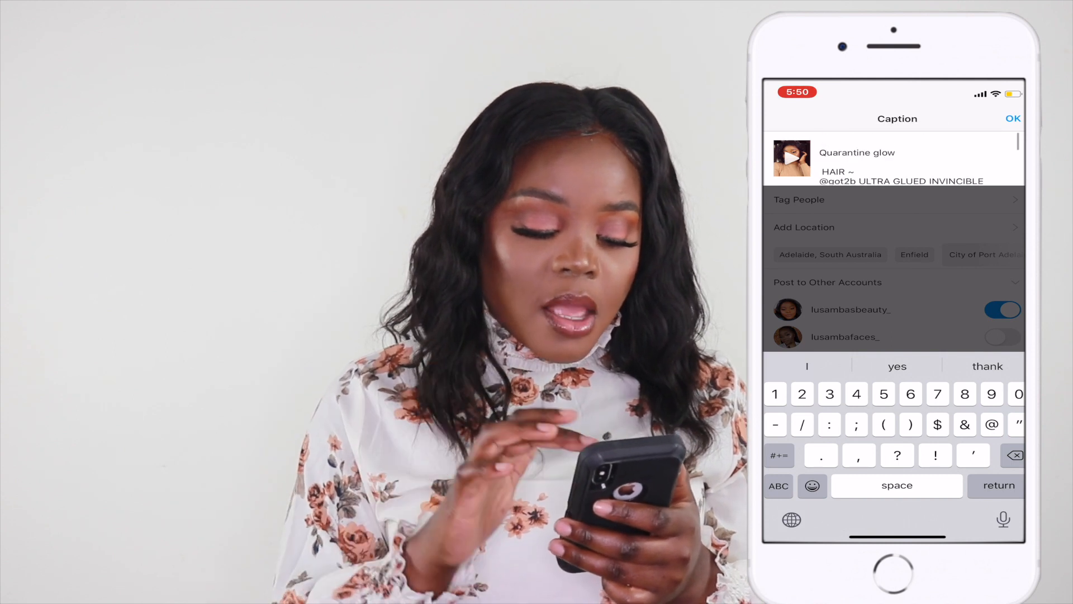
scroll(903, 162, "down", 2)
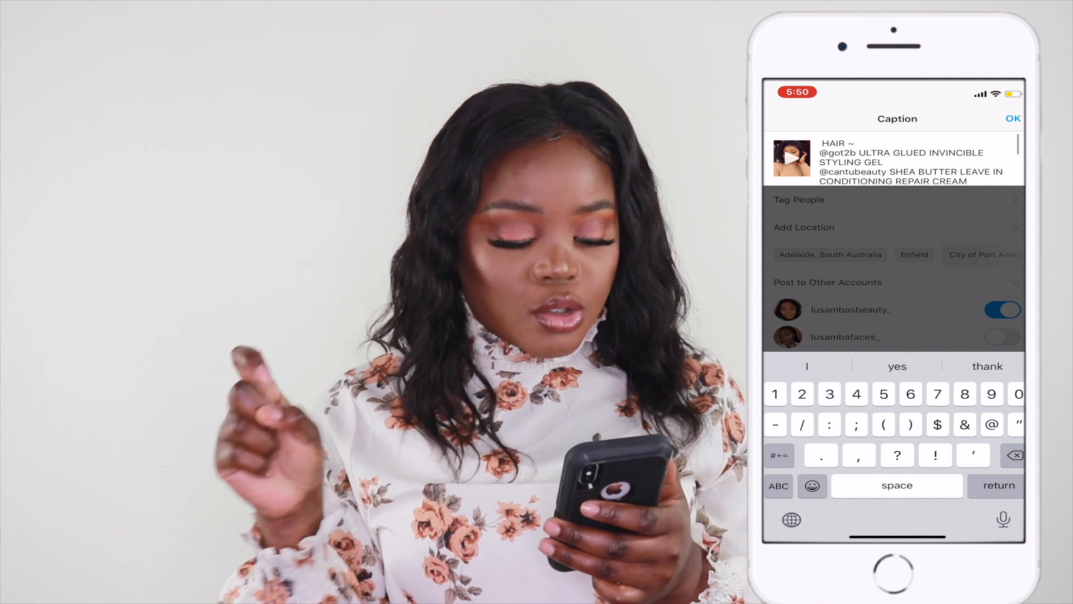
scroll(904, 161, "down", 1)
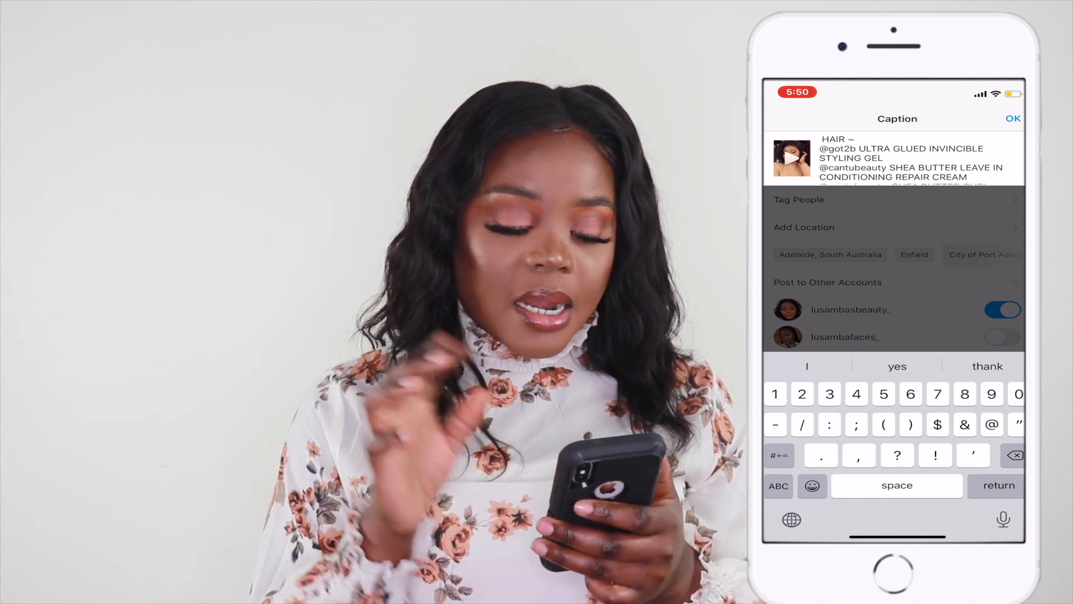
scroll(895, 159, "down", 2)
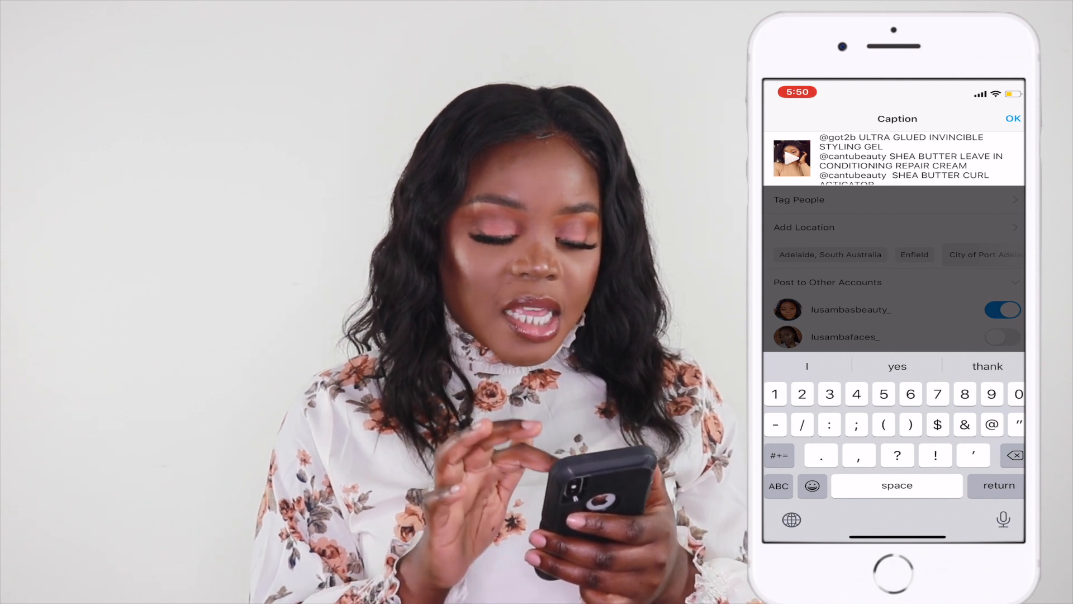
scroll(904, 156, "down", 2)
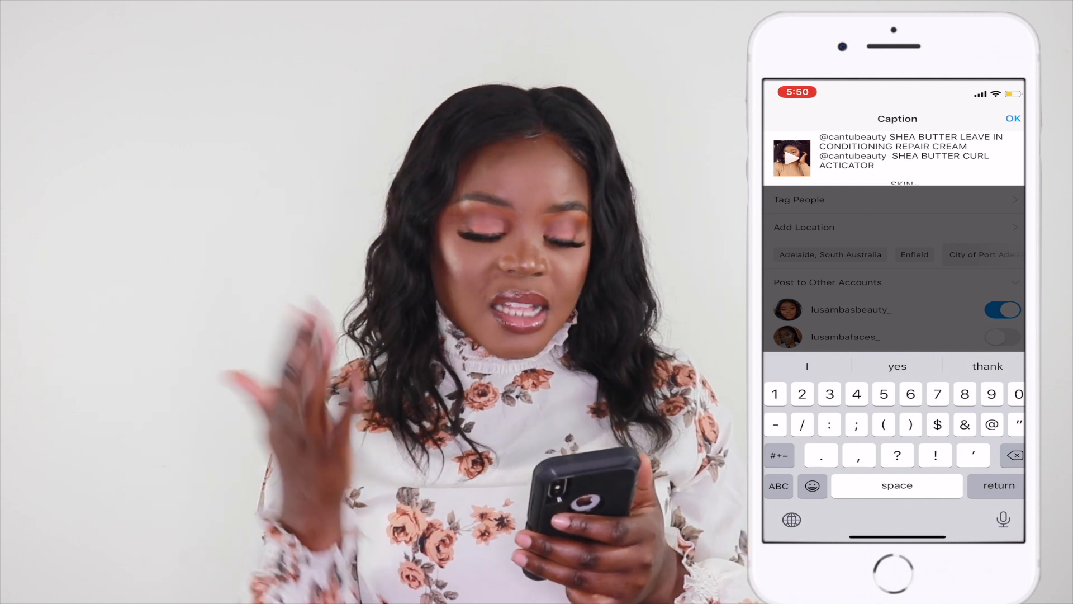
scroll(905, 160, "down", 2)
scroll(905, 159, "up", 4)
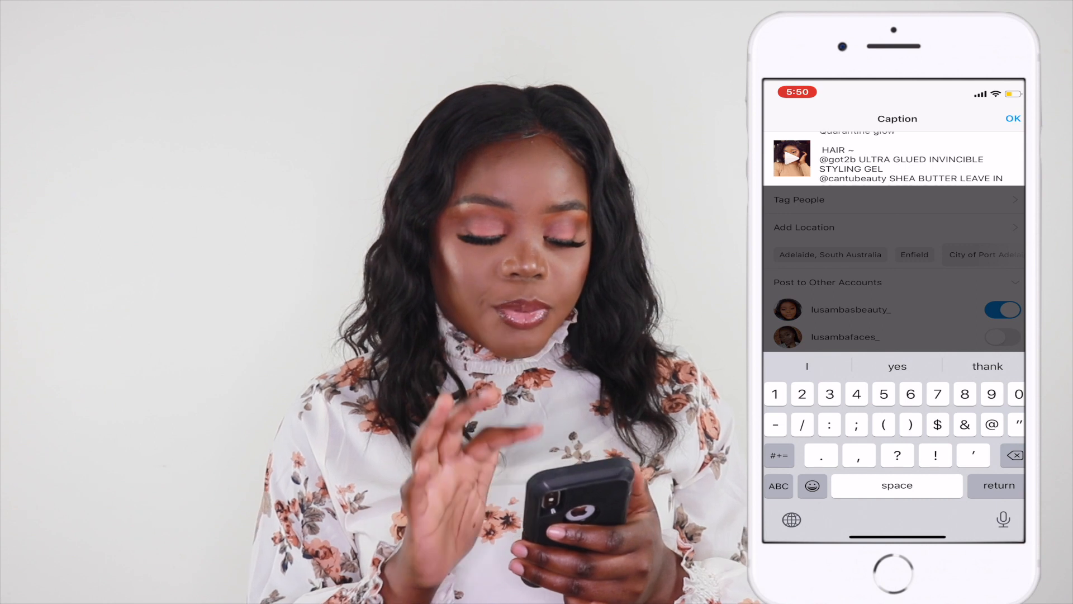
scroll(904, 159, "down", 5)
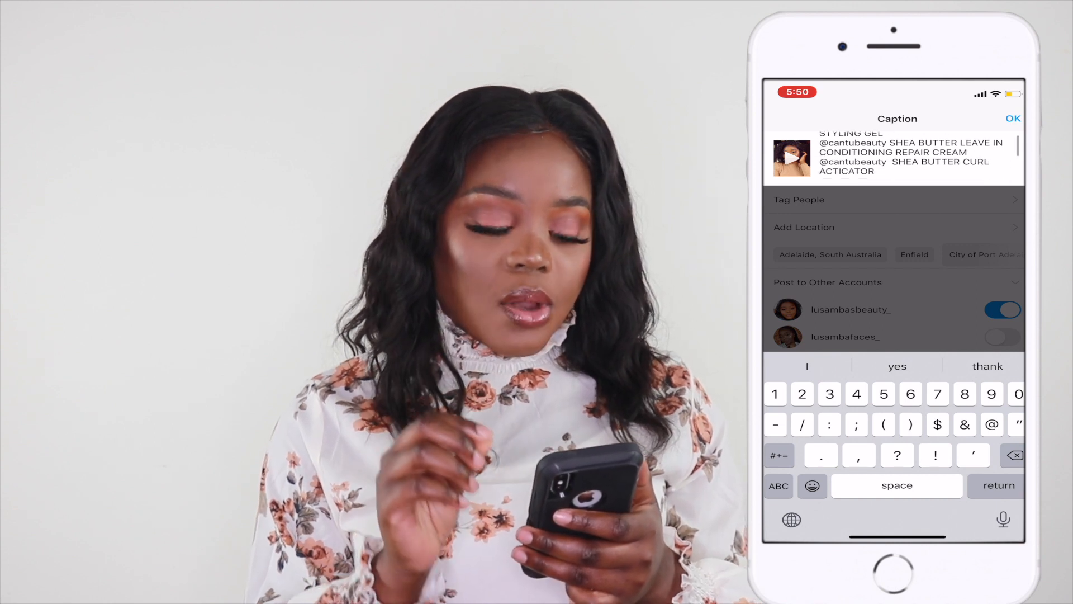
scroll(904, 159, "down", 2)
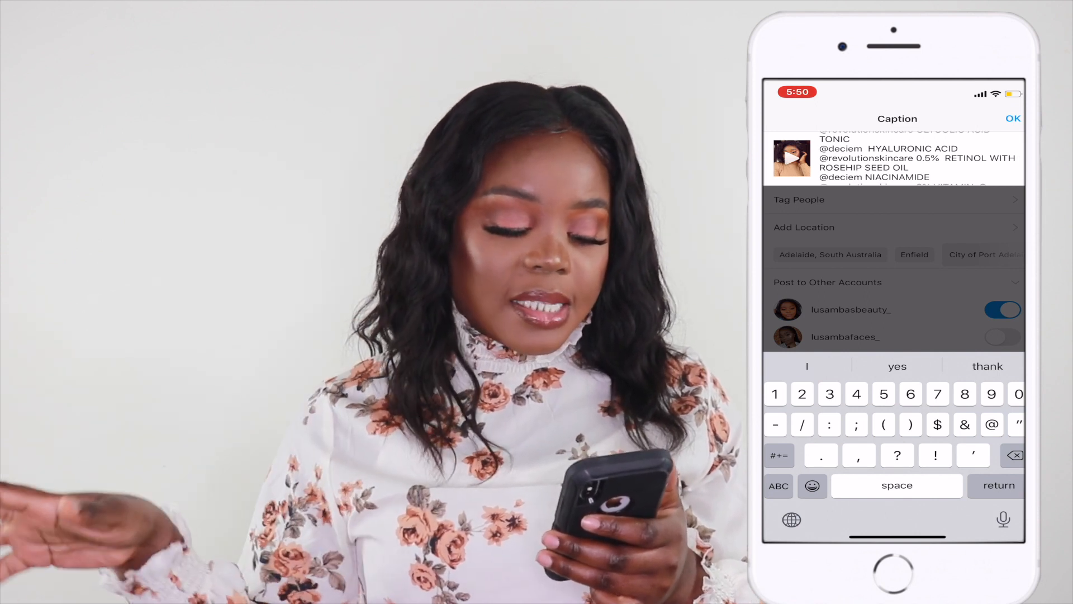
scroll(904, 160, "down", 4)
scroll(905, 159, "down", 4)
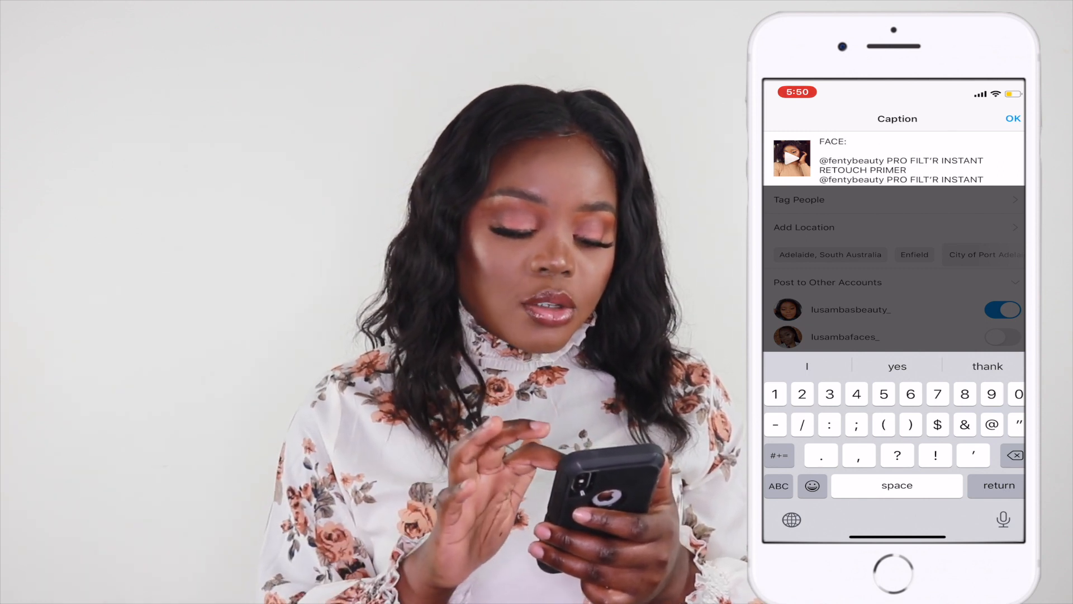
scroll(905, 159, "down", 2)
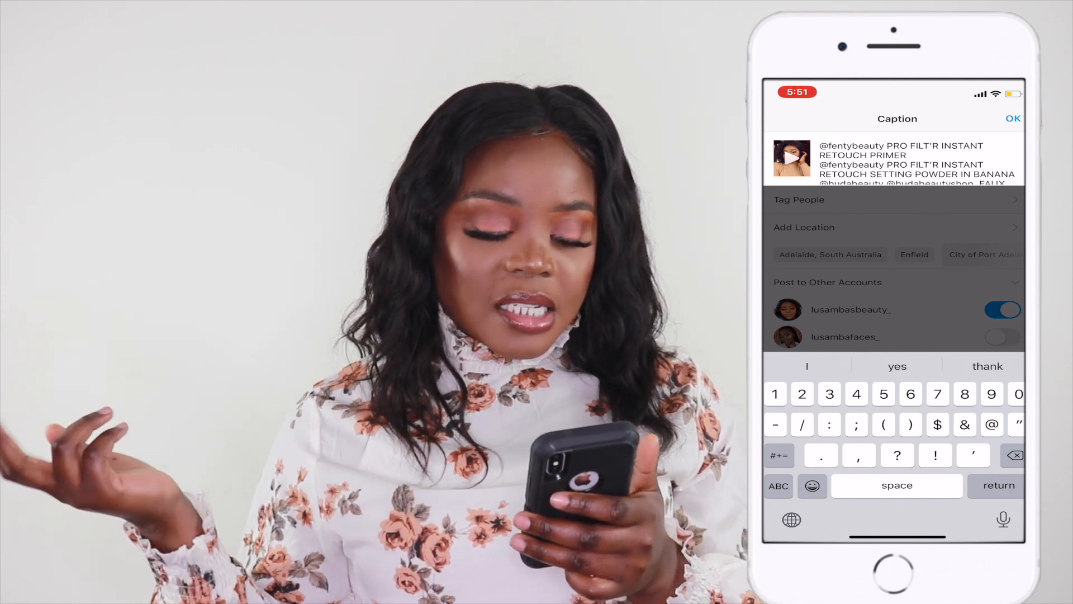
scroll(917, 162, "down", 5)
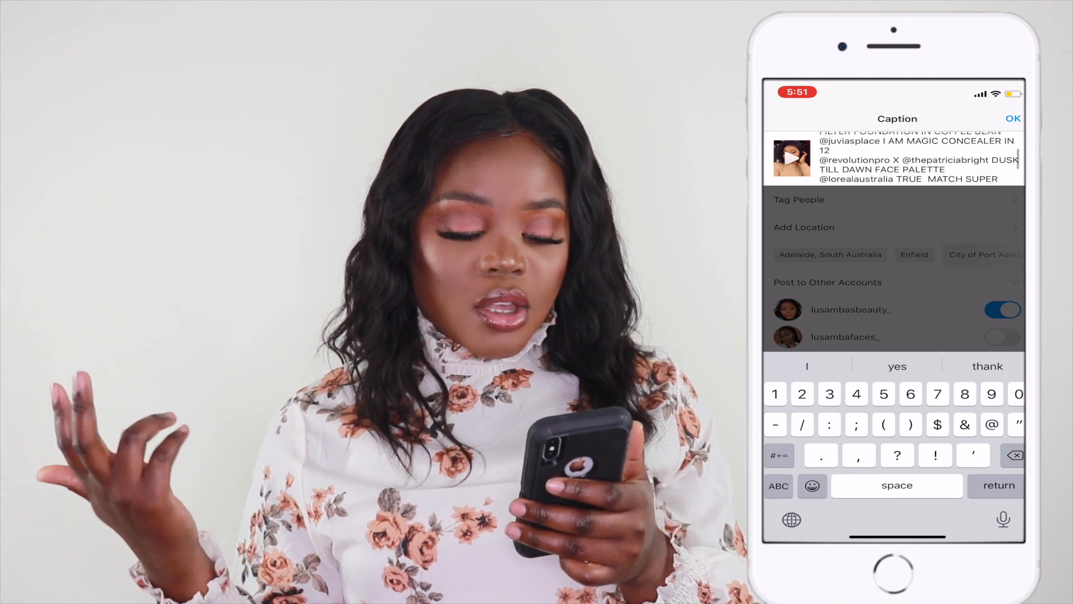
scroll(917, 159, "down", 5)
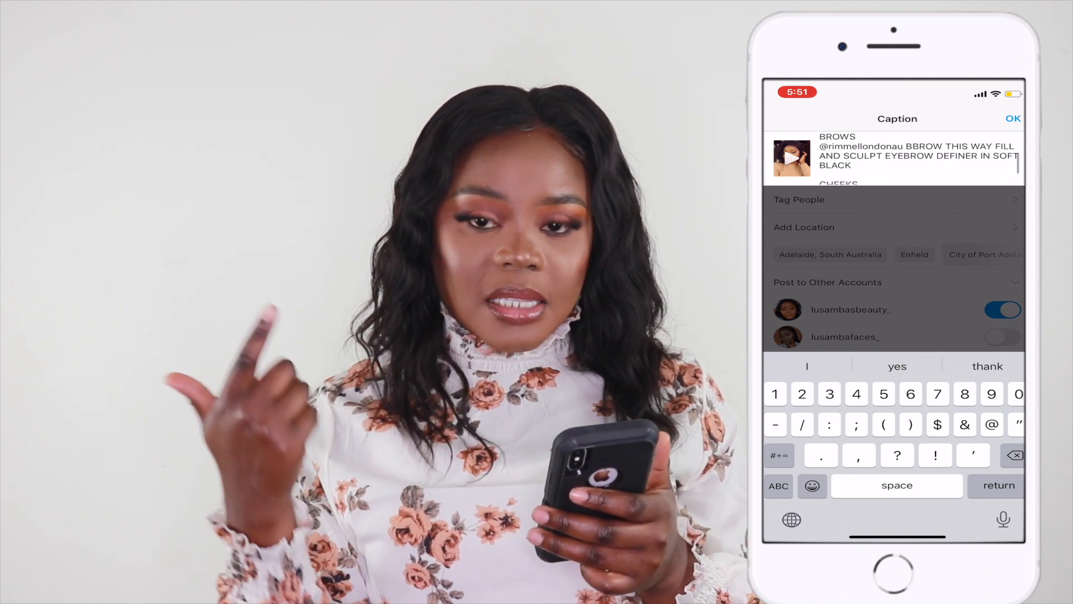
scroll(917, 159, "down", 8)
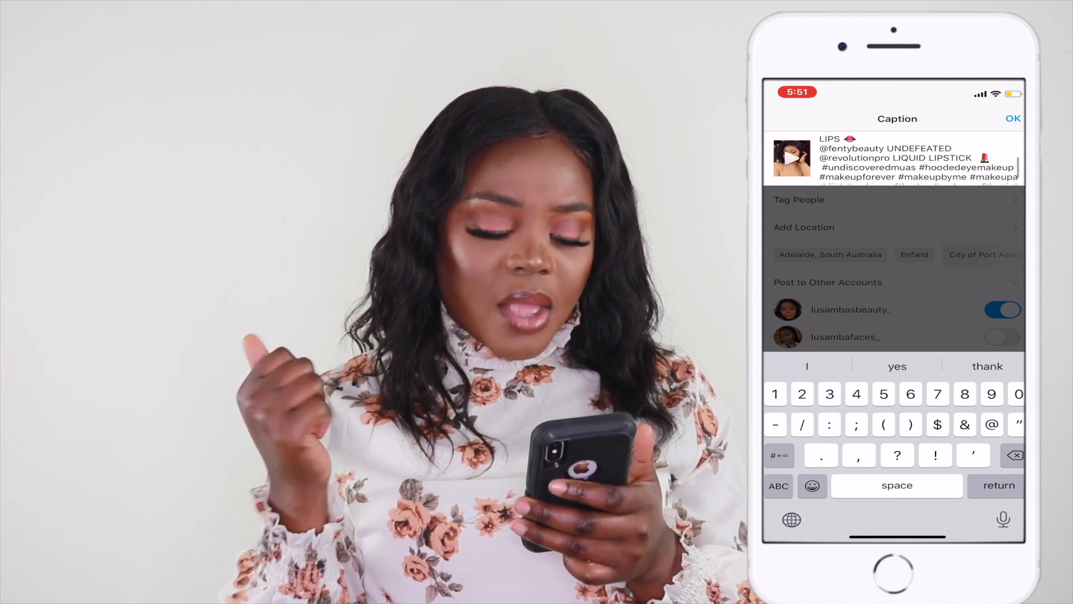
scroll(917, 159, "down", 3)
scroll(917, 160, "up", 3)
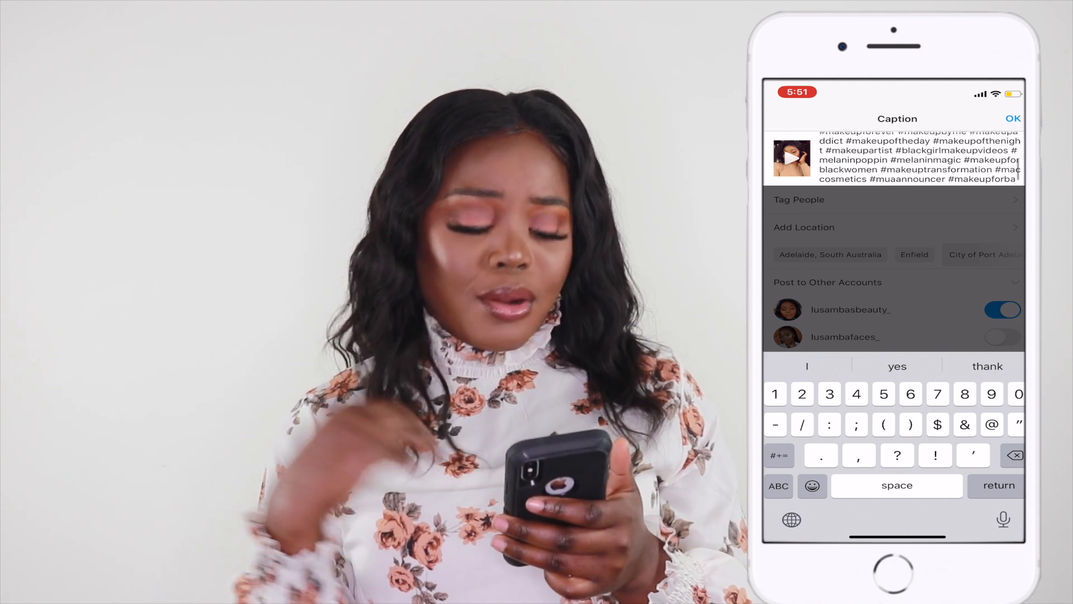
scroll(917, 159, "up", 1)
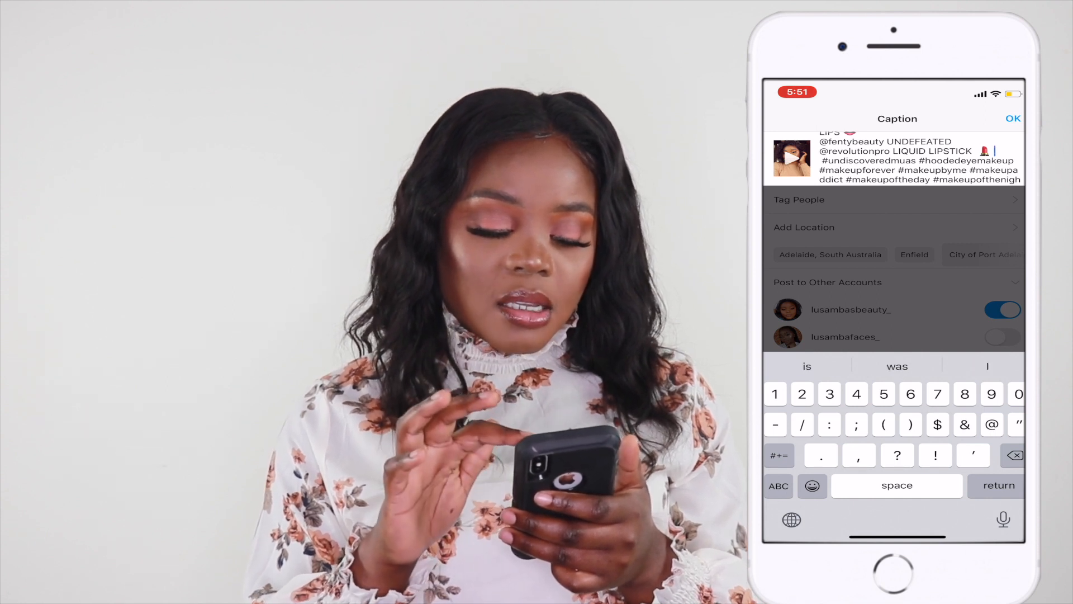
Step: Insert a line break before the hashtag block and confirm the caption
key("Return")
scroll(917, 160, "down", 1)
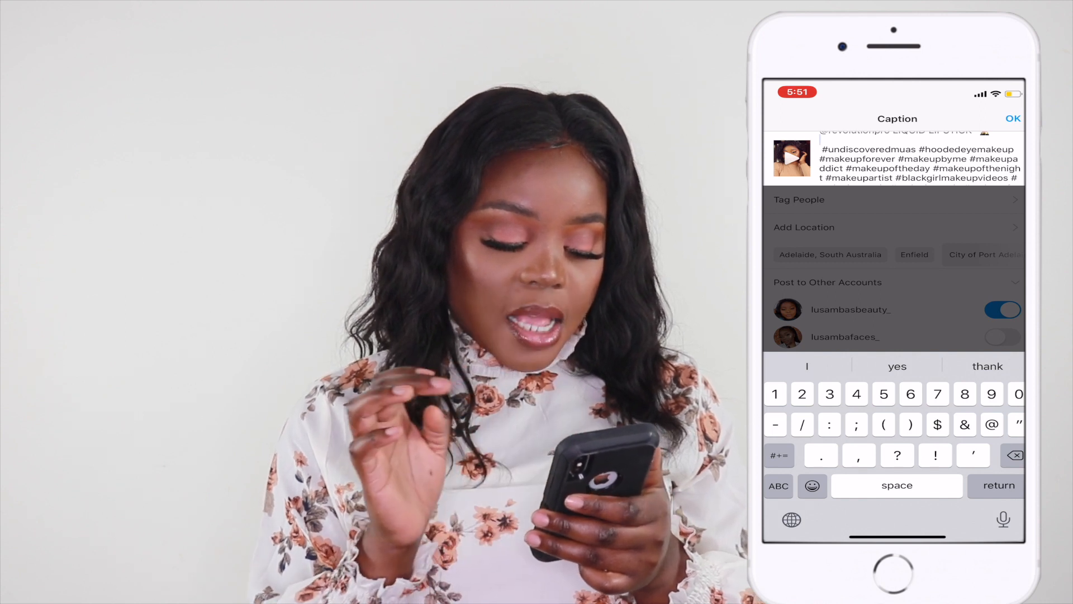
scroll(920, 162, "down", 1)
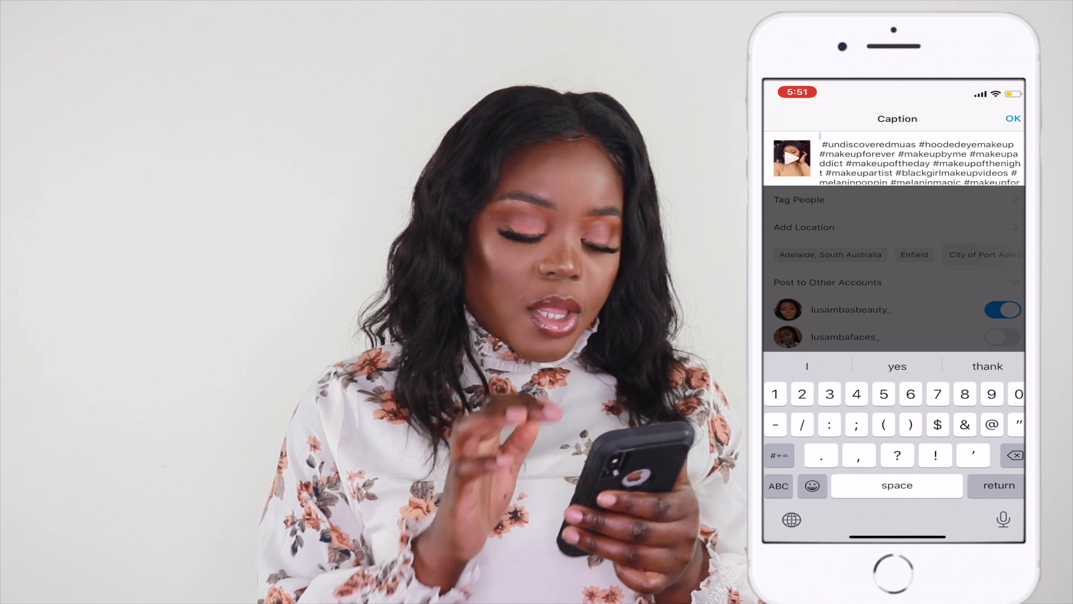
scroll(919, 159, "down", 5)
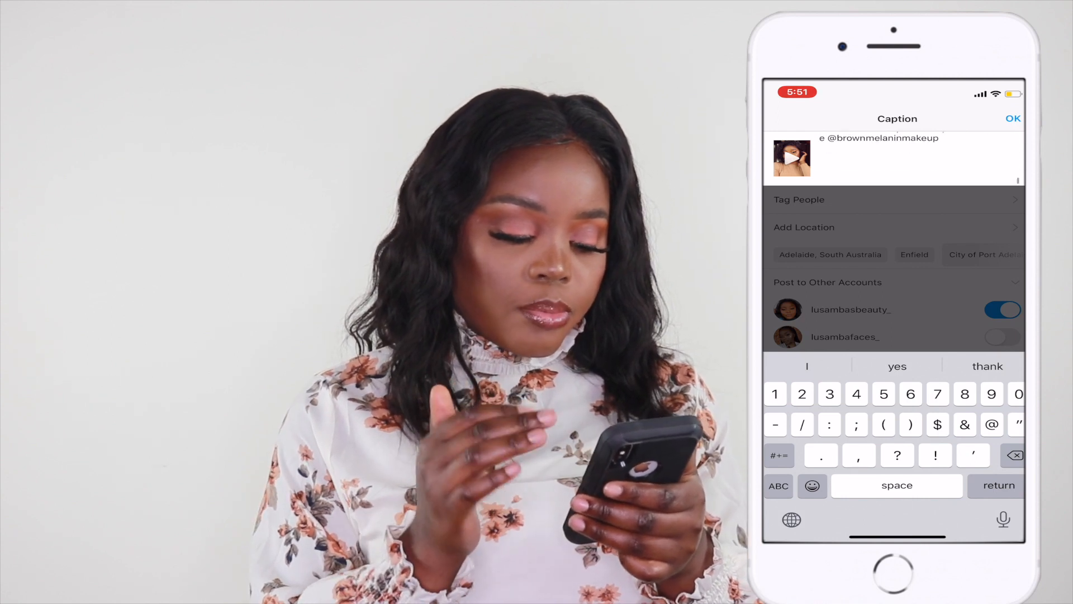
left_click(1013, 118)
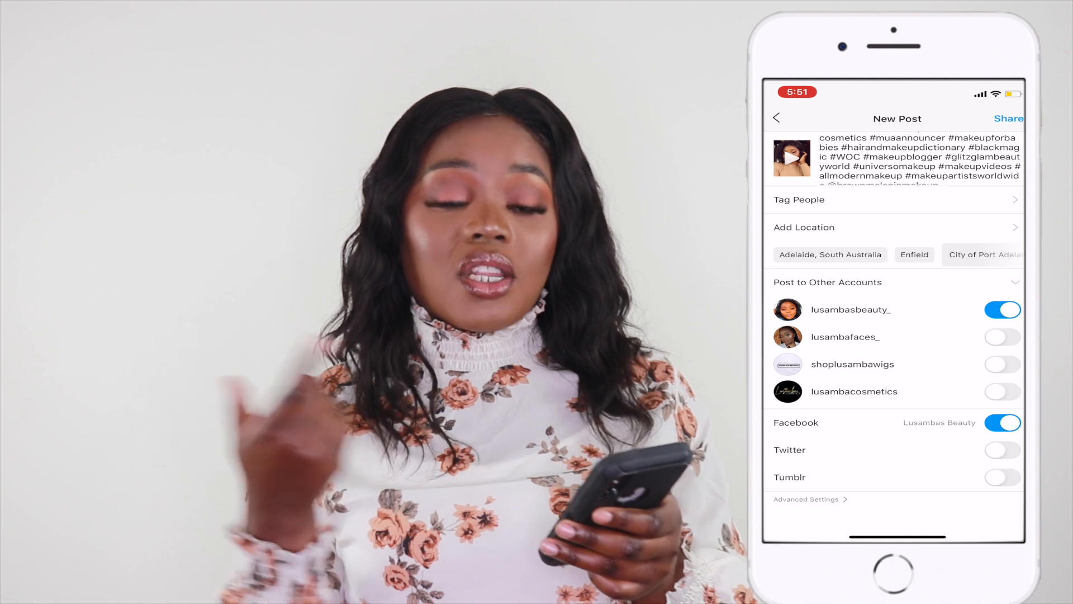
Step: Set the post's location to Adelaide, South Australia
scroll(914, 255, "down", 1)
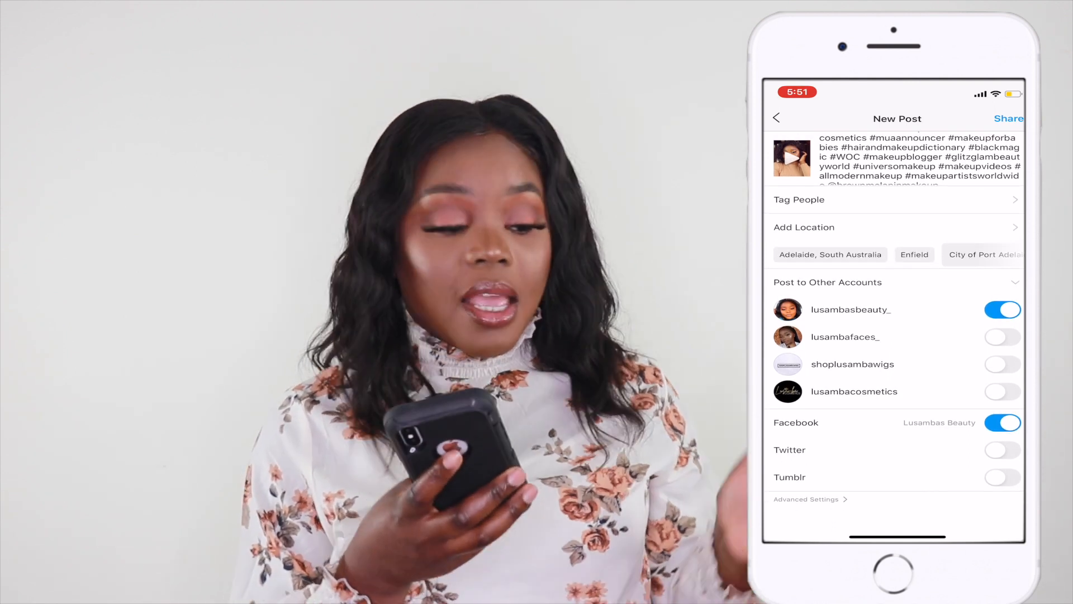
left_click(830, 255)
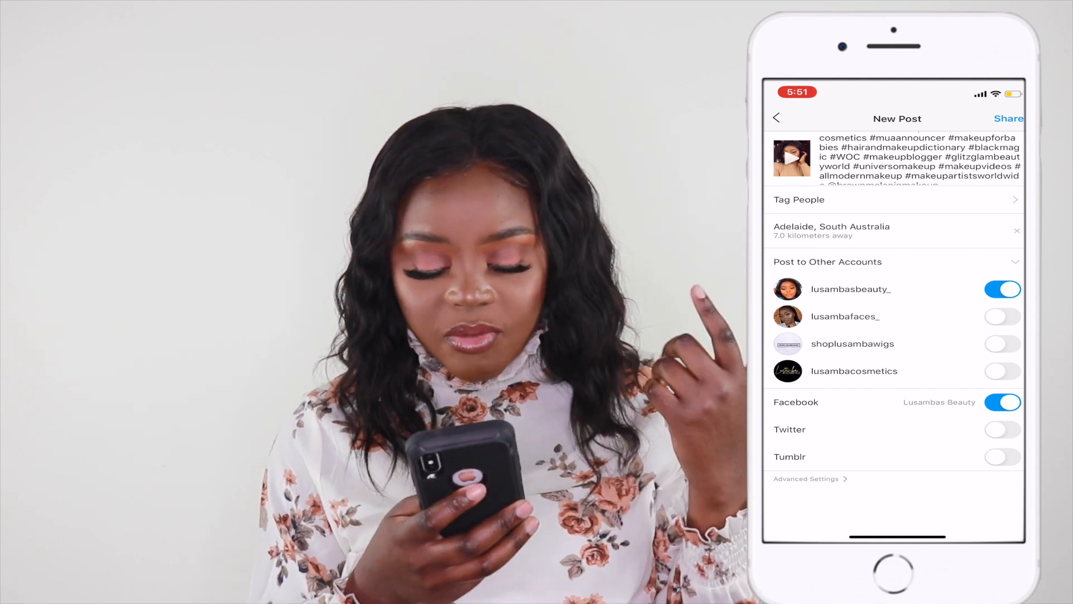
Step: Back out of the new post draft and open the profile page
left_click(776, 118)
left_click(776, 118)
left_click(897, 440)
left_click(789, 118)
left_click(1006, 510)
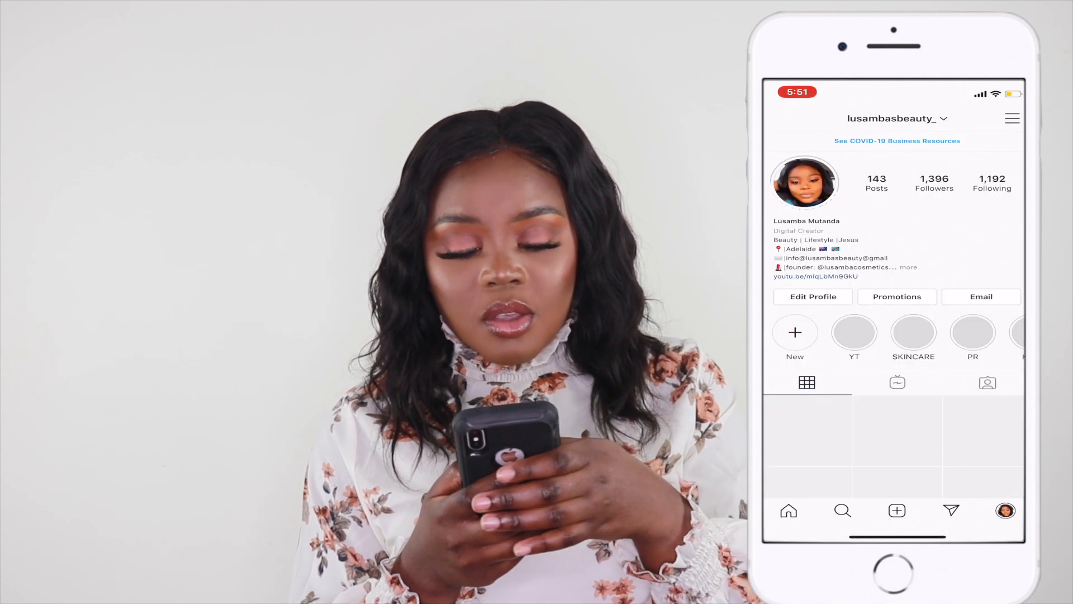
Step: Scroll through the profile's post grid and return to the home feed
scroll(895, 363, "down", 3)
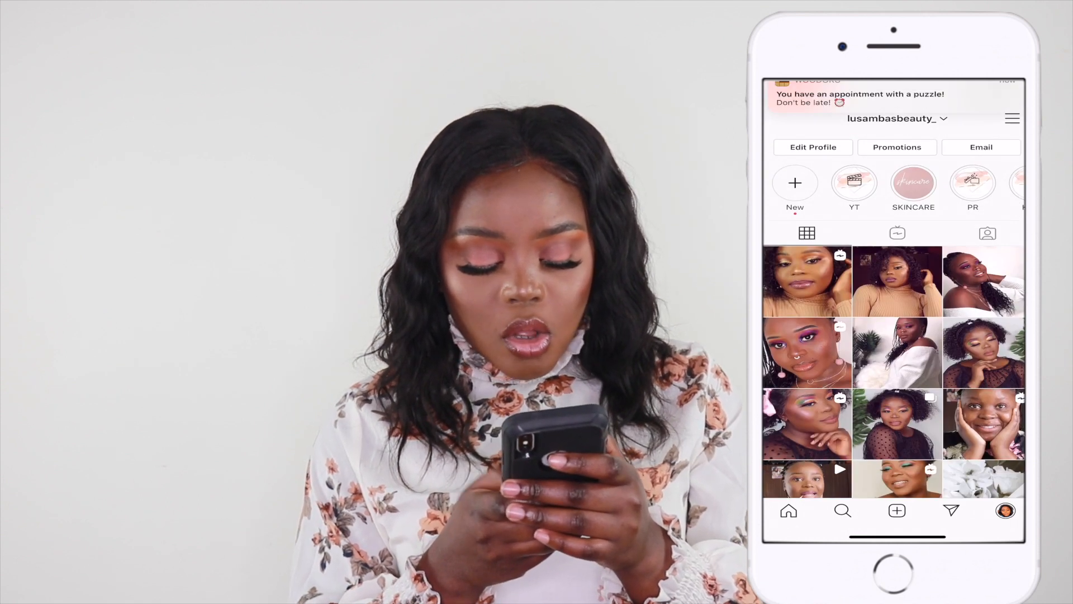
scroll(895, 363, "up", 3)
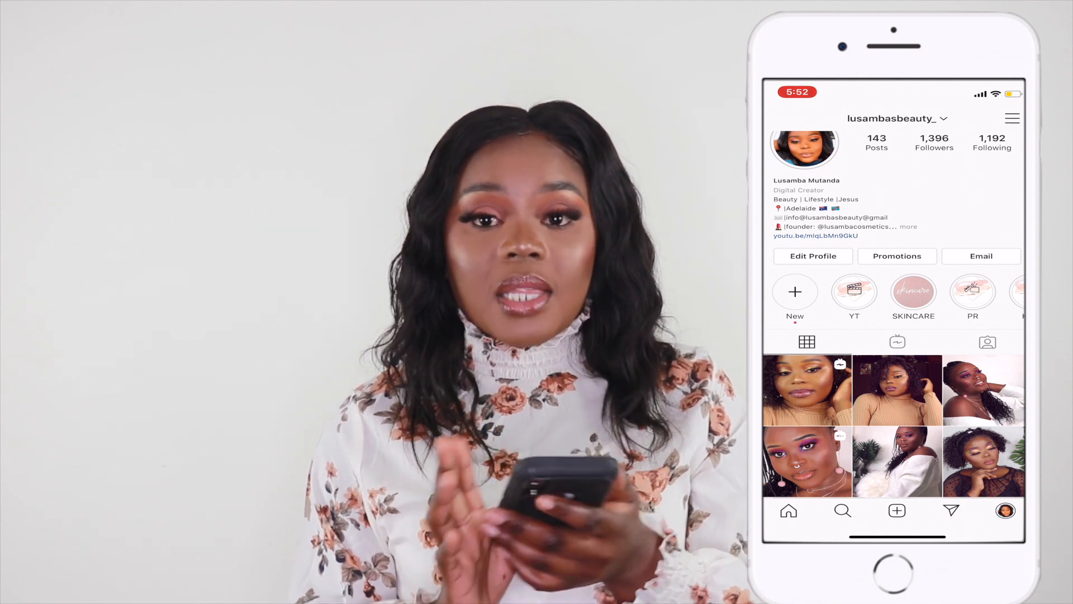
left_click(789, 511)
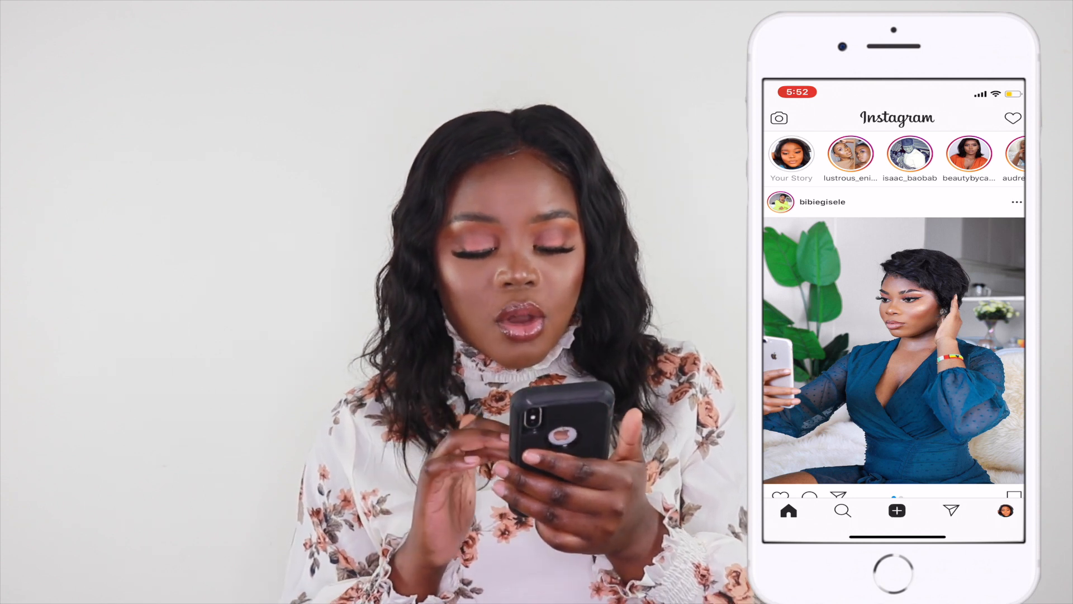
Step: Start a new post and select the makeover video from the recent library items
left_click(897, 510)
scroll(895, 422, "down", 10)
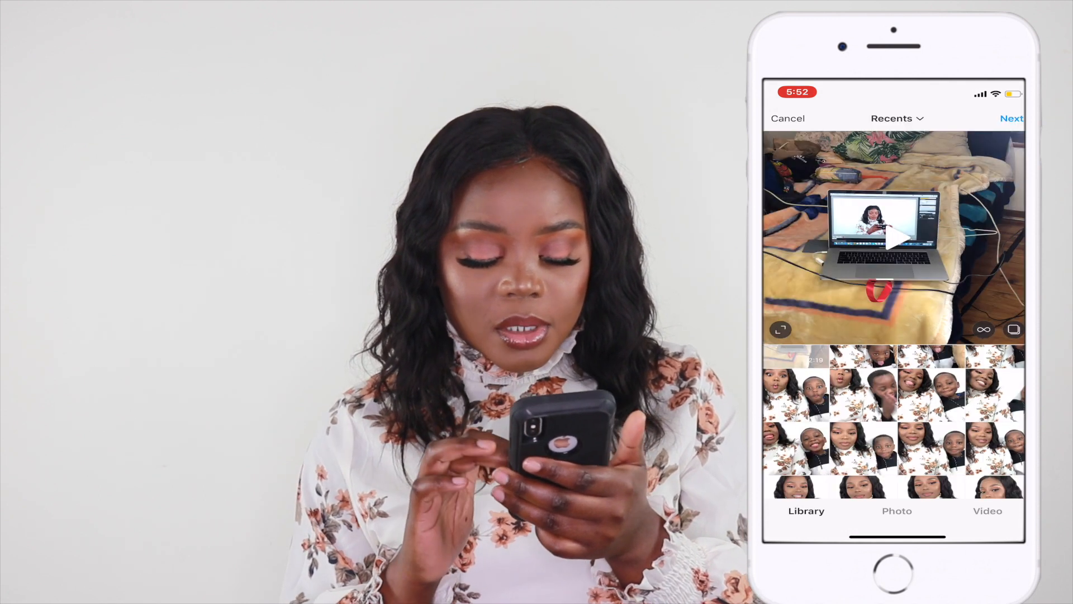
scroll(894, 423, "down", 10)
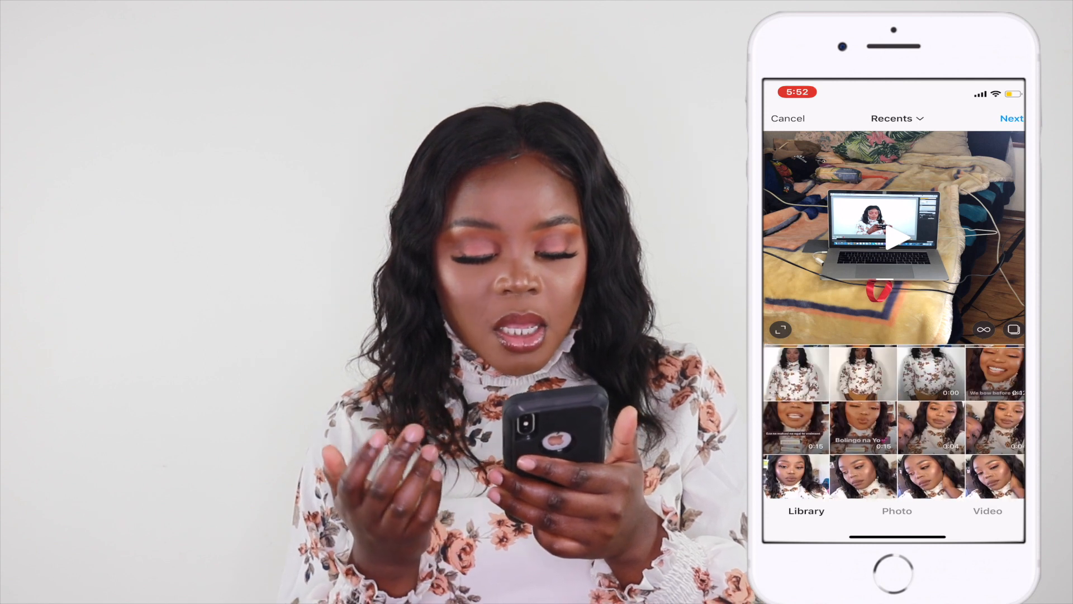
scroll(894, 422, "down", 4)
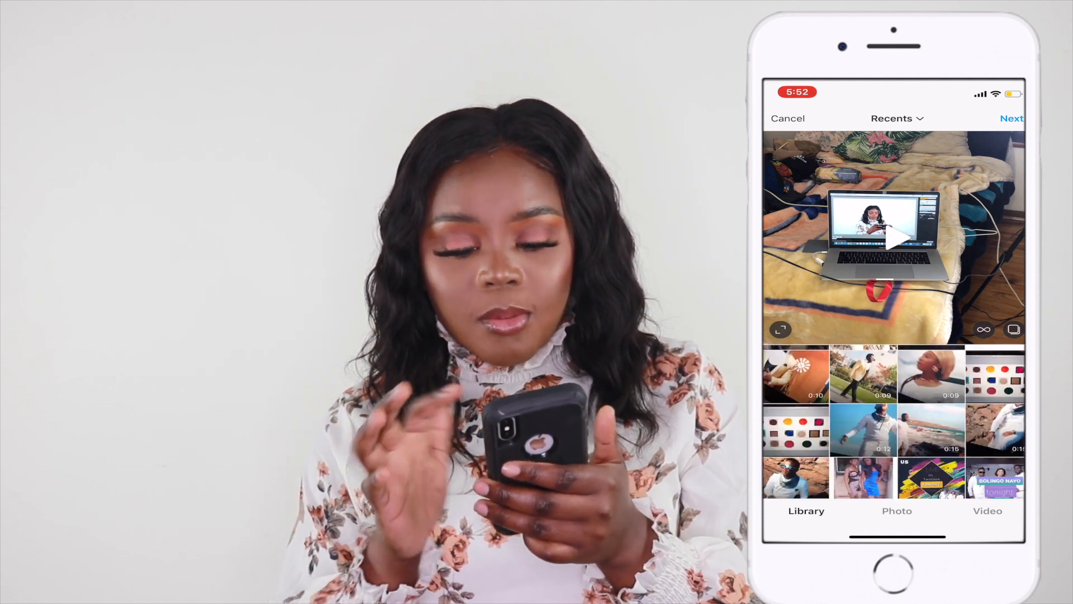
scroll(895, 422, "up", 3)
scroll(895, 422, "down", 10)
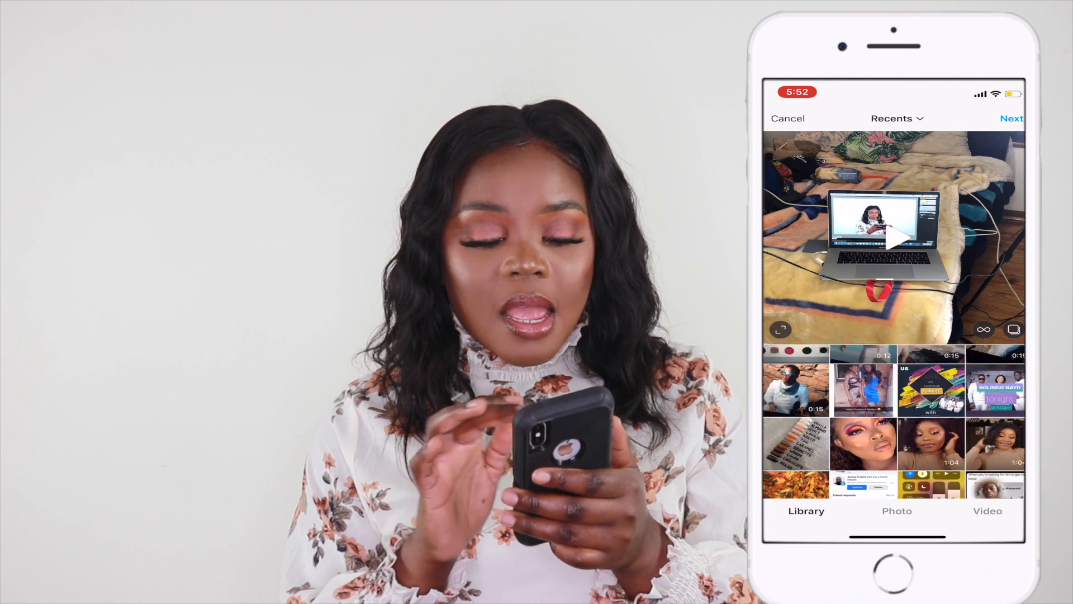
scroll(894, 422, "down", 8)
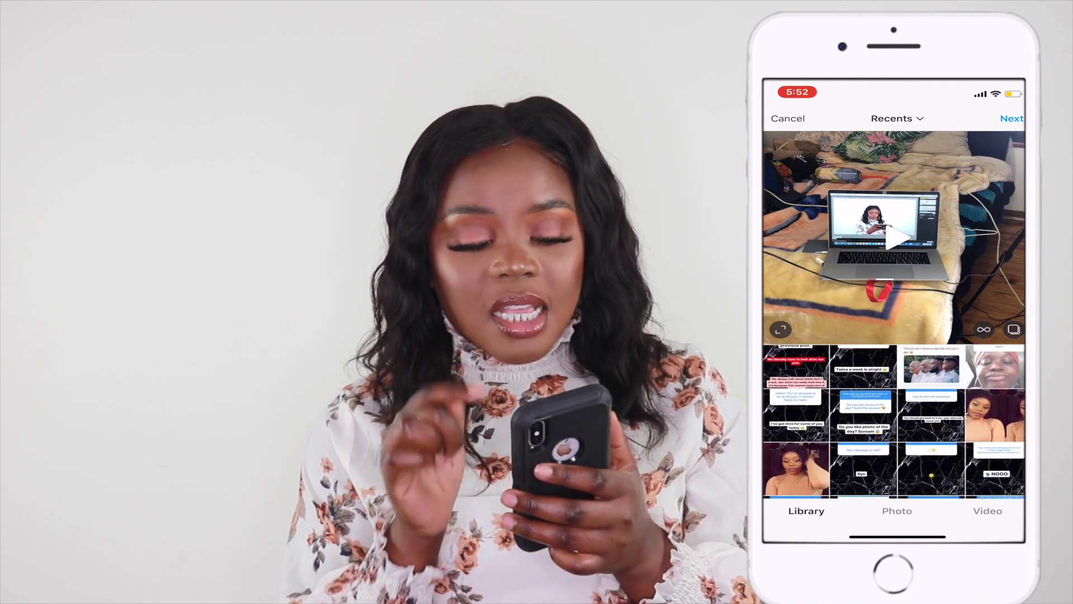
scroll(894, 422, "down", 10)
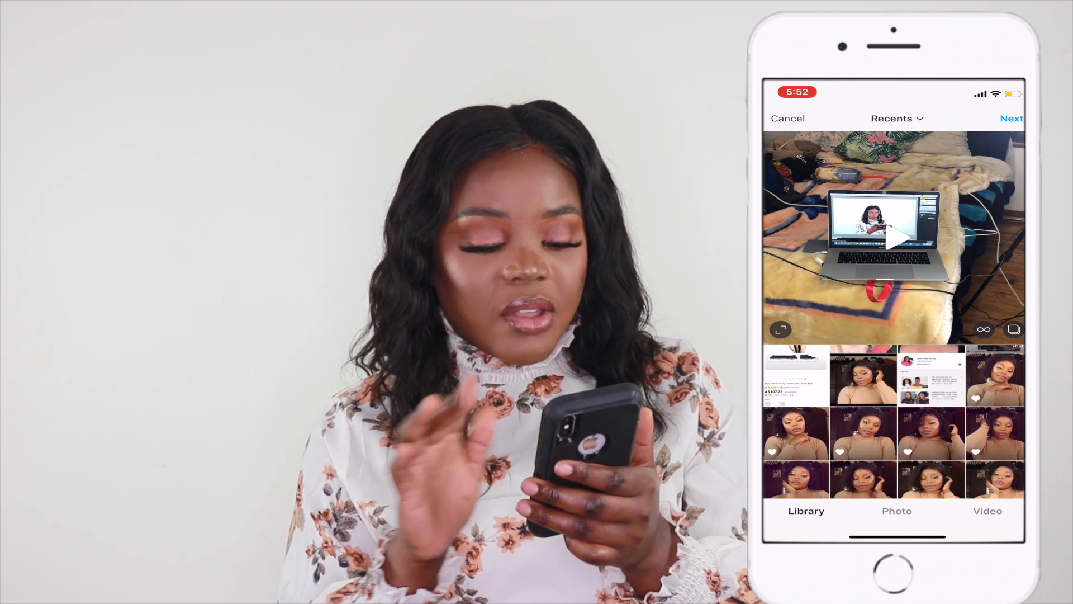
scroll(894, 422, "down", 10)
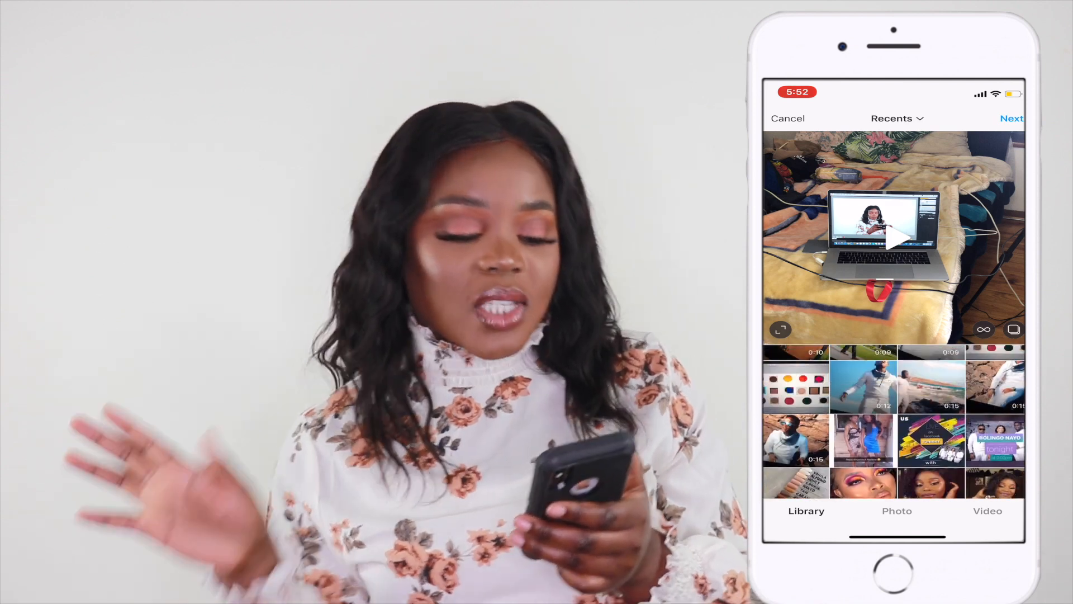
scroll(895, 423, "down", 1)
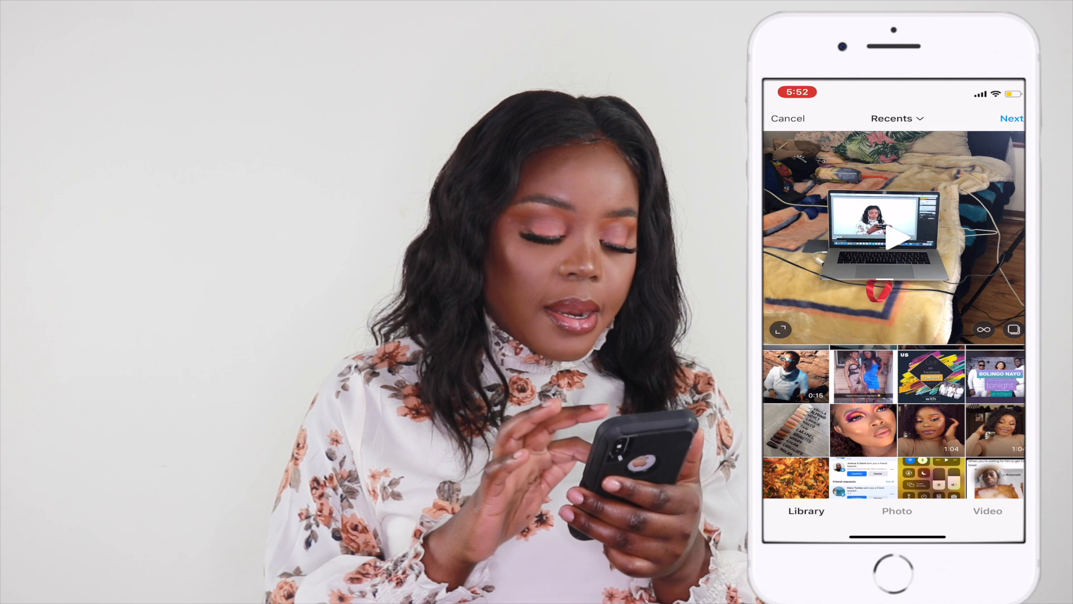
left_click(931, 431)
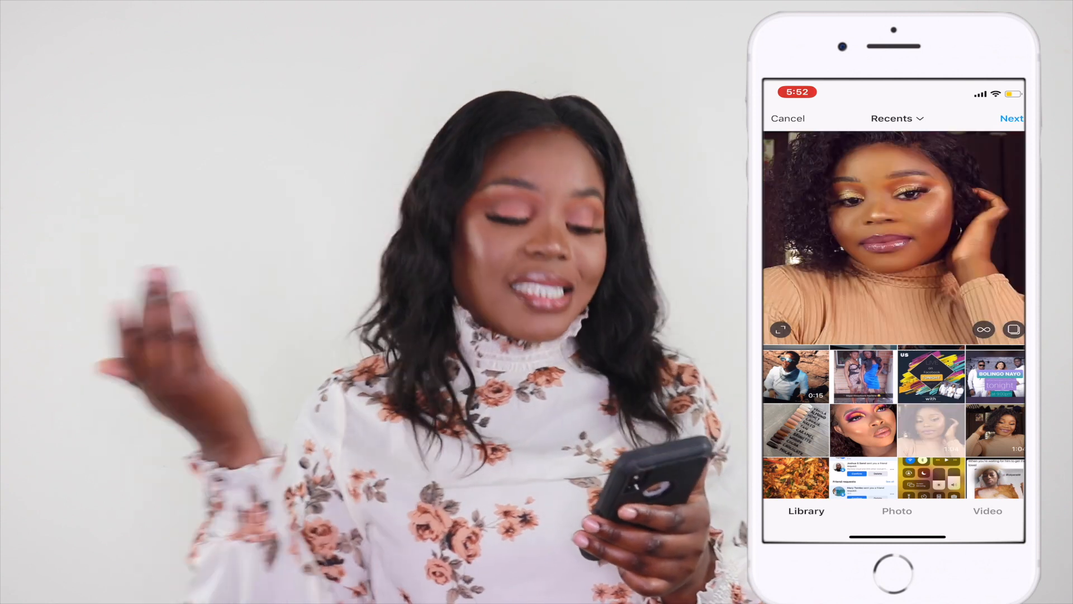
Step: Expand the video to full frame and choose to share it as a Long Video
left_click(780, 330)
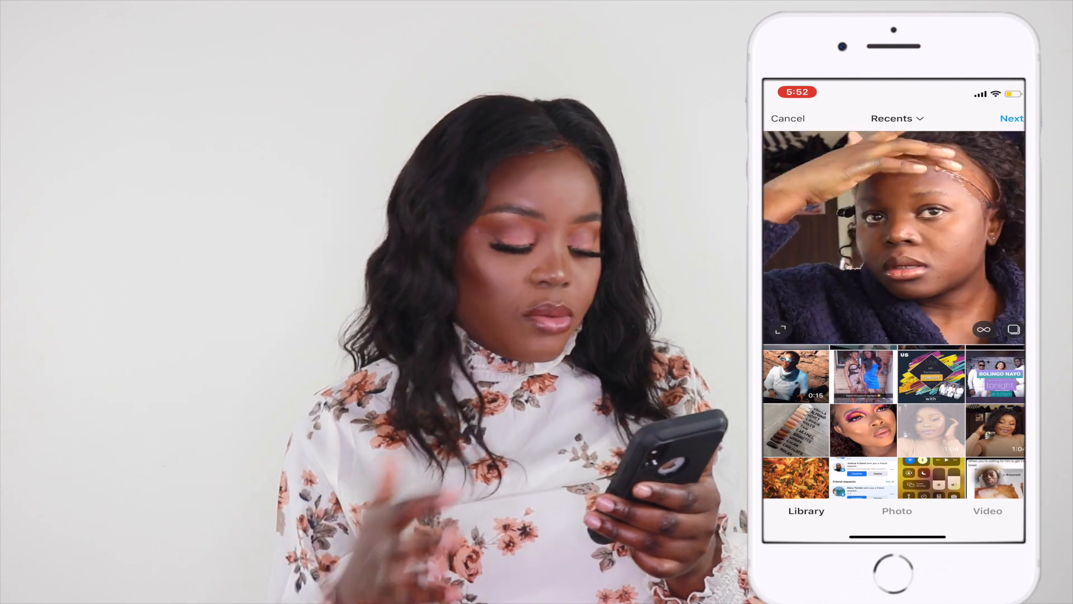
left_click(1012, 118)
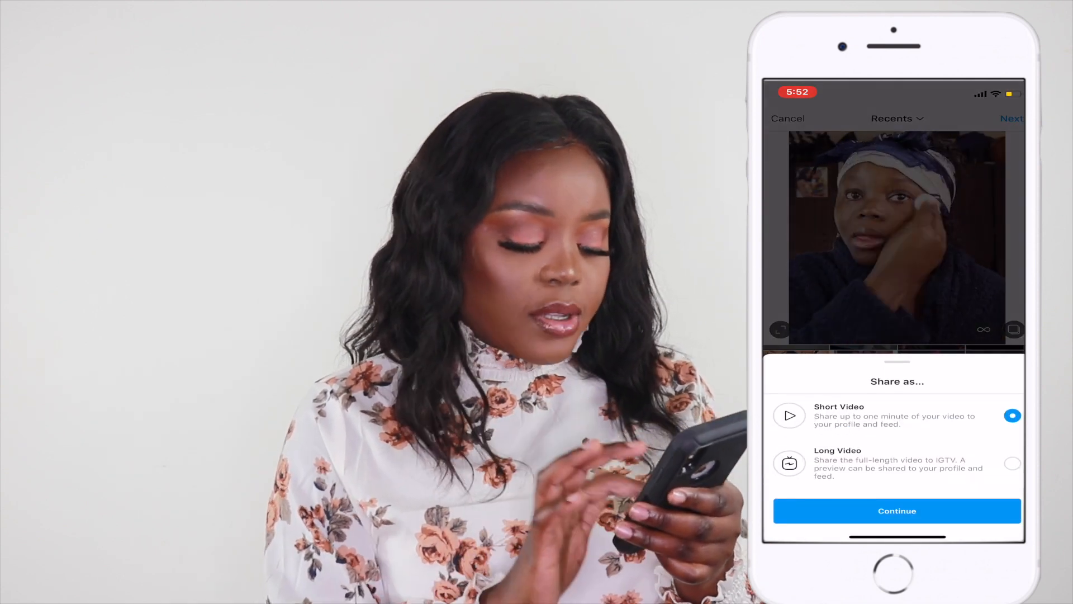
left_click(1013, 464)
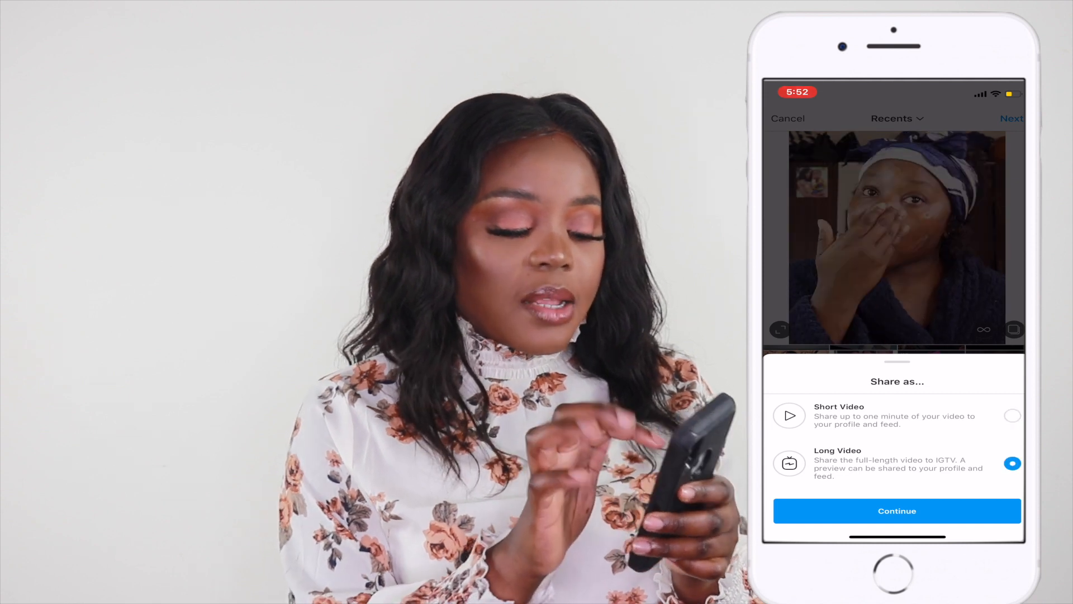
left_click(897, 510)
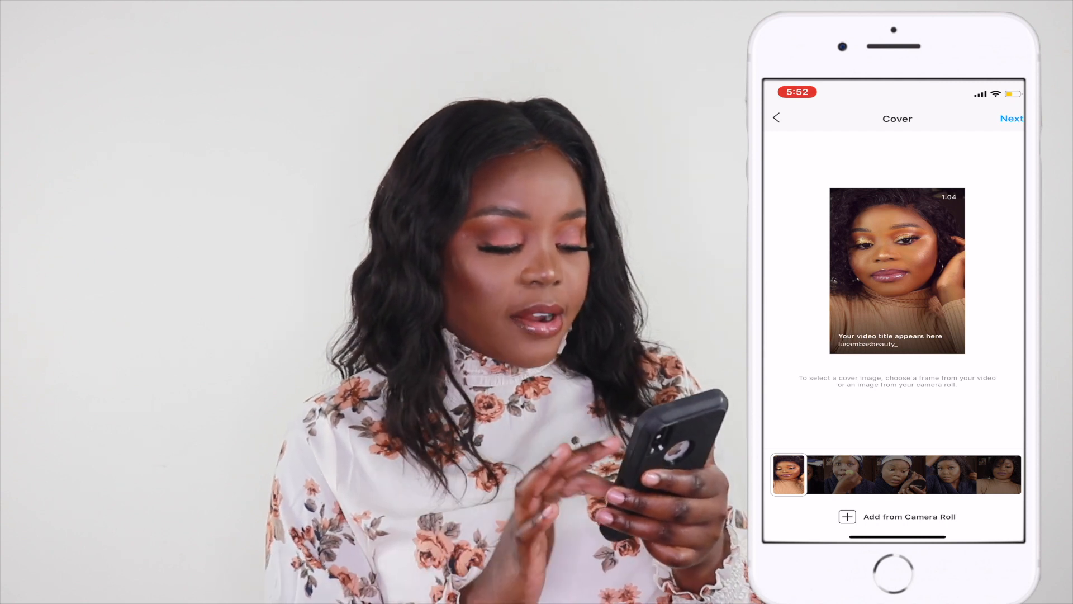
Step: Set a camera-roll selfie as the video's cover image and continue
left_click(898, 517)
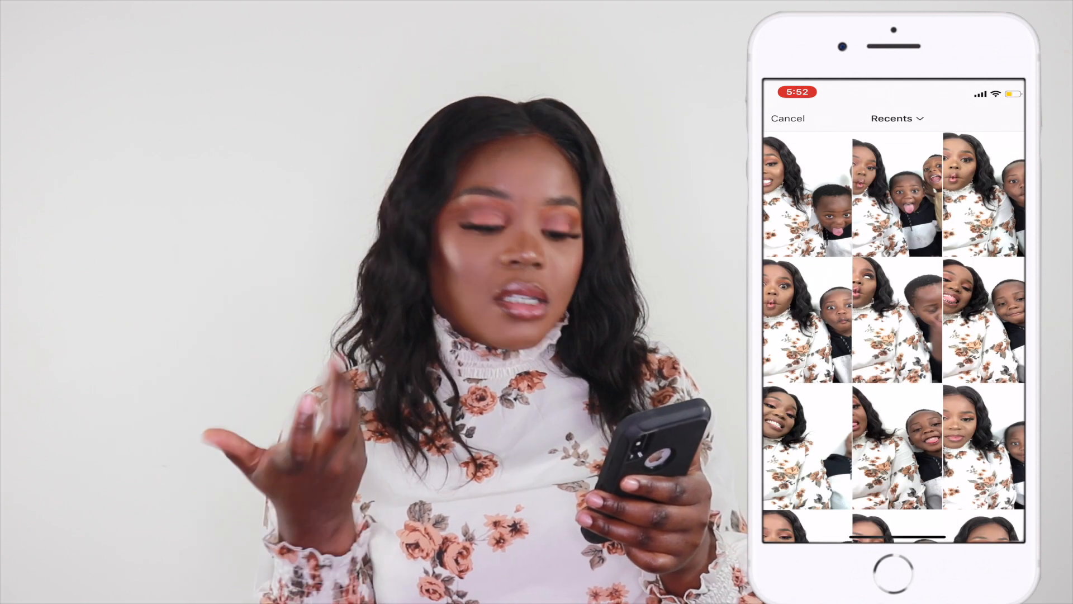
scroll(895, 336, "down", 4)
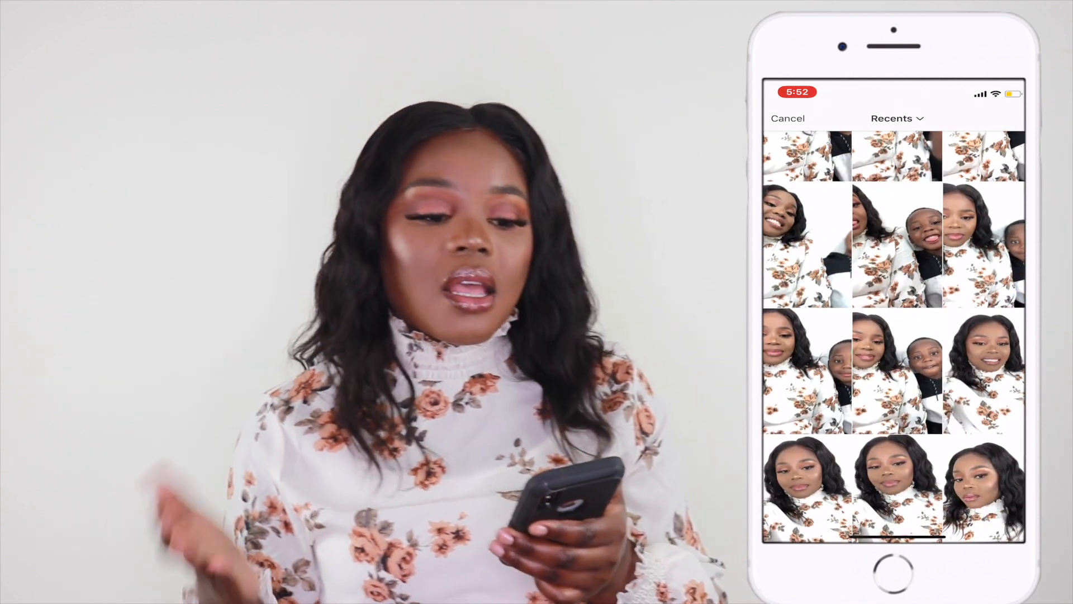
scroll(894, 336, "down", 2)
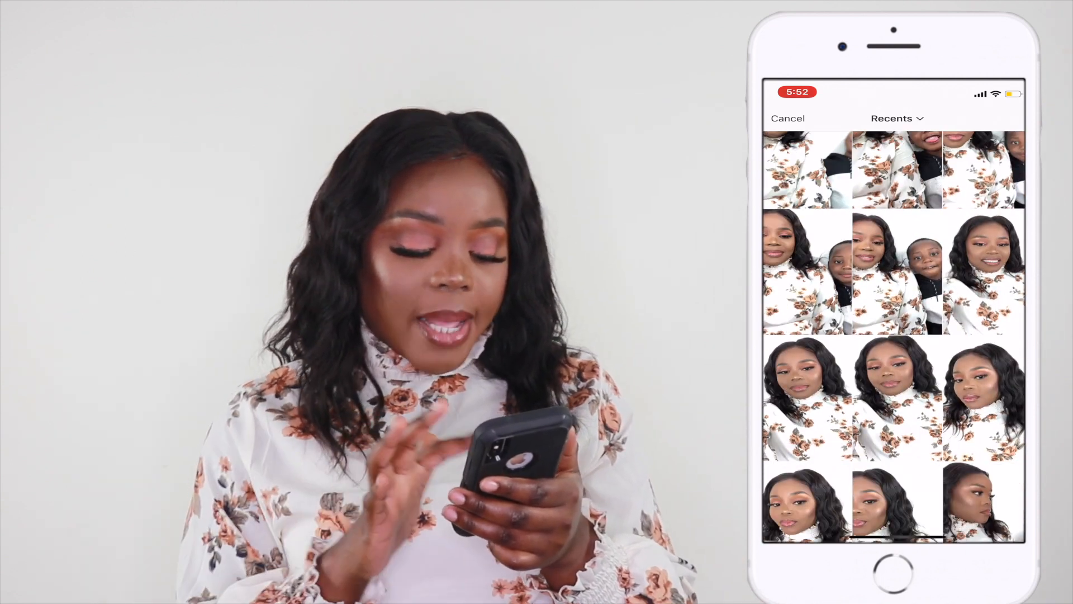
left_click(984, 397)
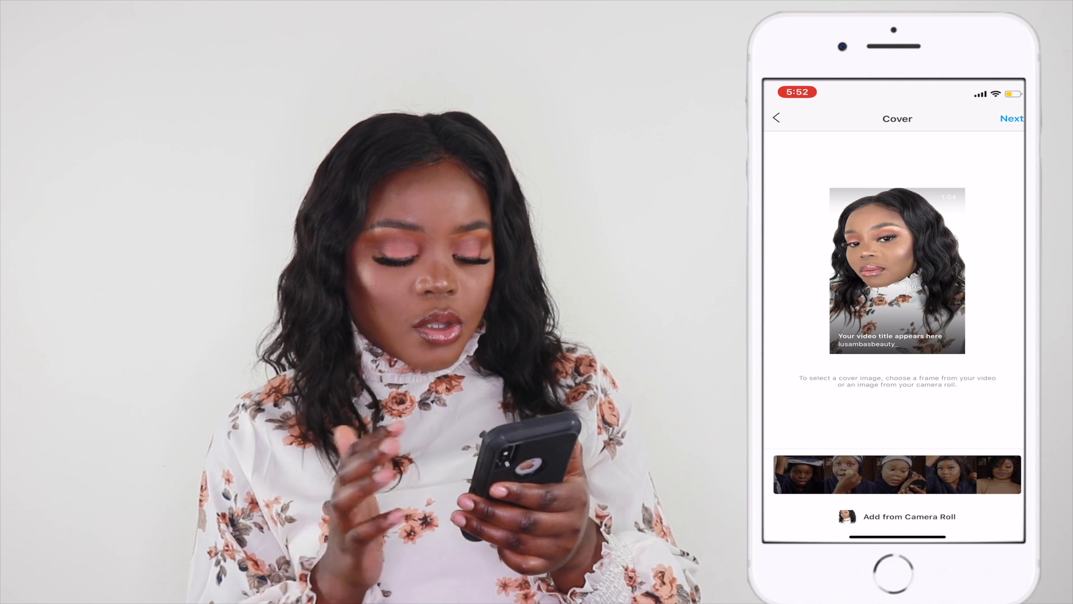
left_click(1012, 118)
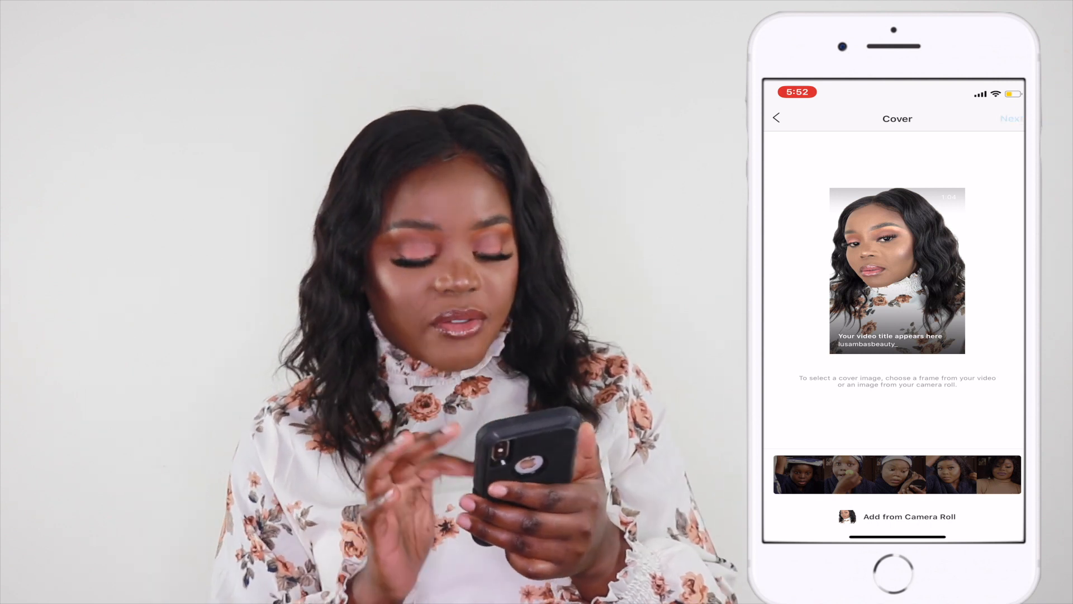
Step: Enter a title for the new IGTV video
left_click(855, 149)
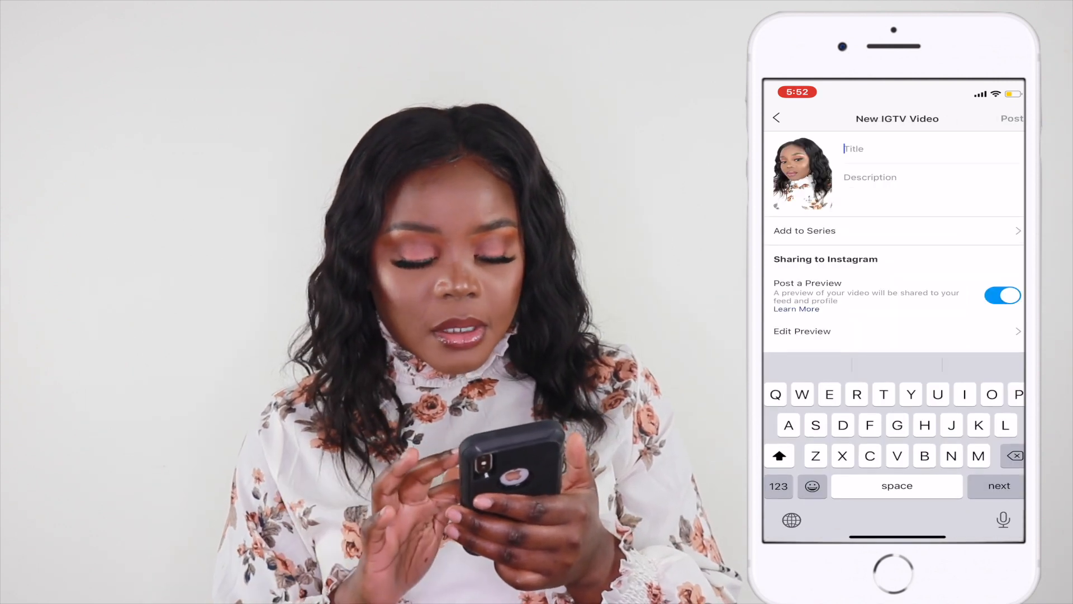